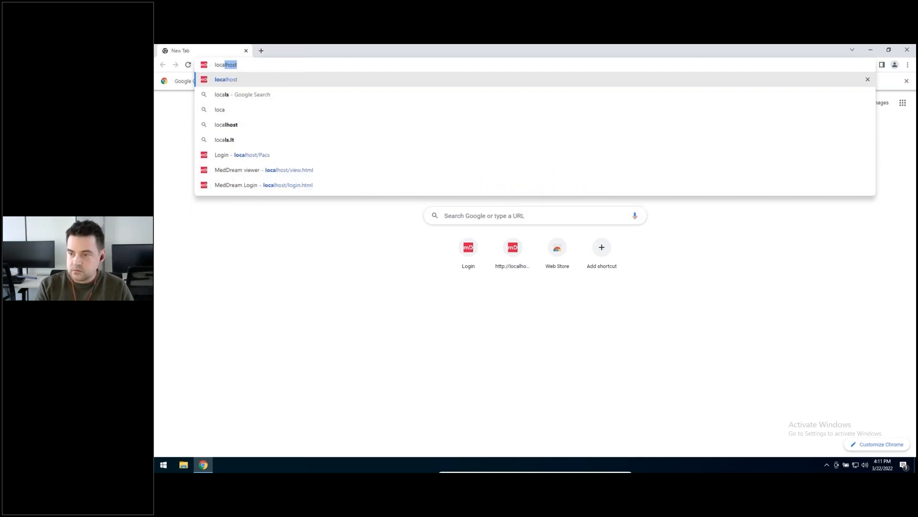
Step: Open the MedDream login page at localhost and log in with the prefilled account
key("Return")
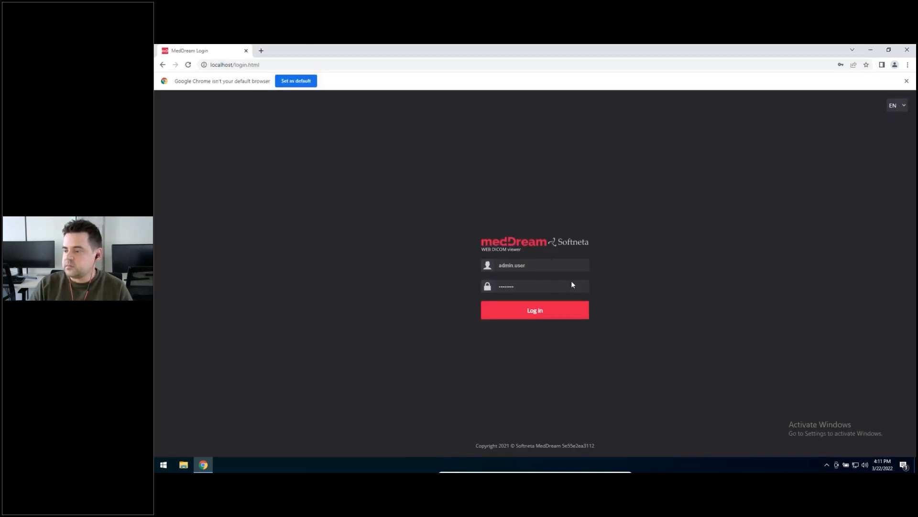
left_click(536, 311)
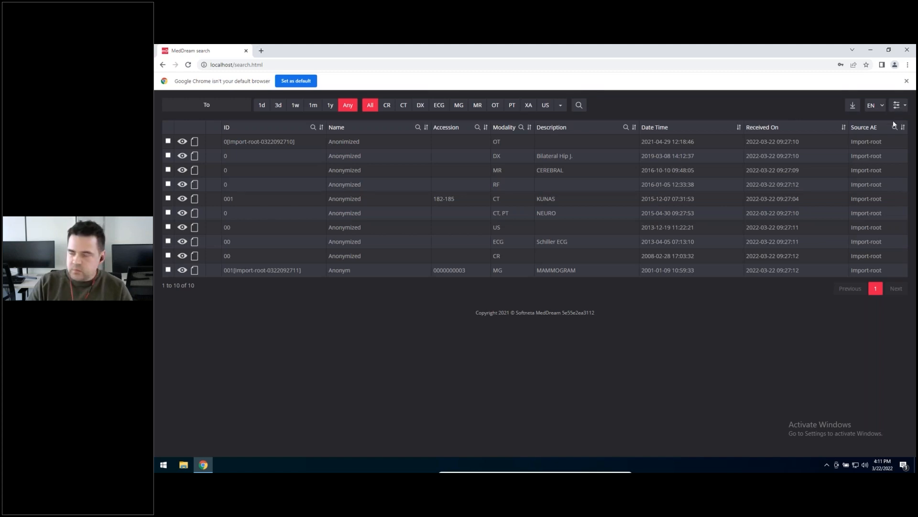
Step: Log off from the study search page and log back in with the prefilled account
left_click(898, 105)
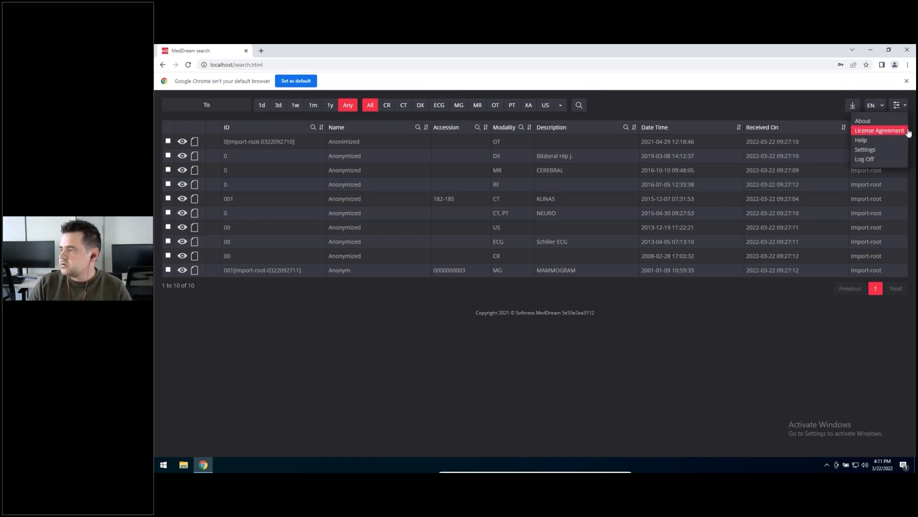
left_click(902, 108)
left_click(902, 109)
left_click(875, 161)
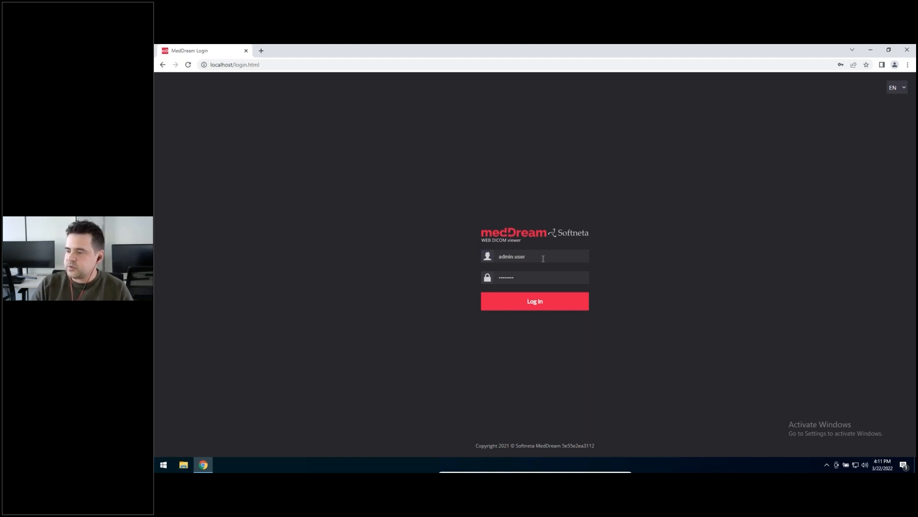
key("Return")
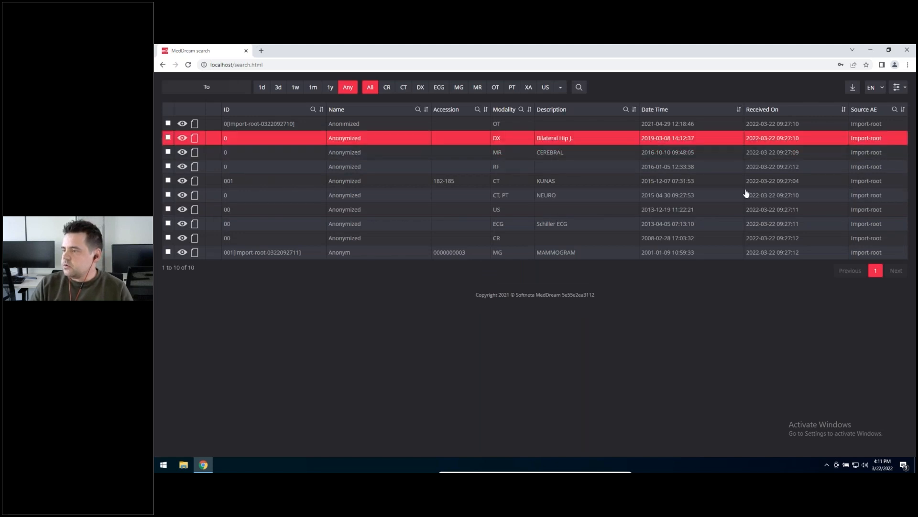
Step: Open the MedDream settings and go to the Hanging protocol section
left_click(898, 87)
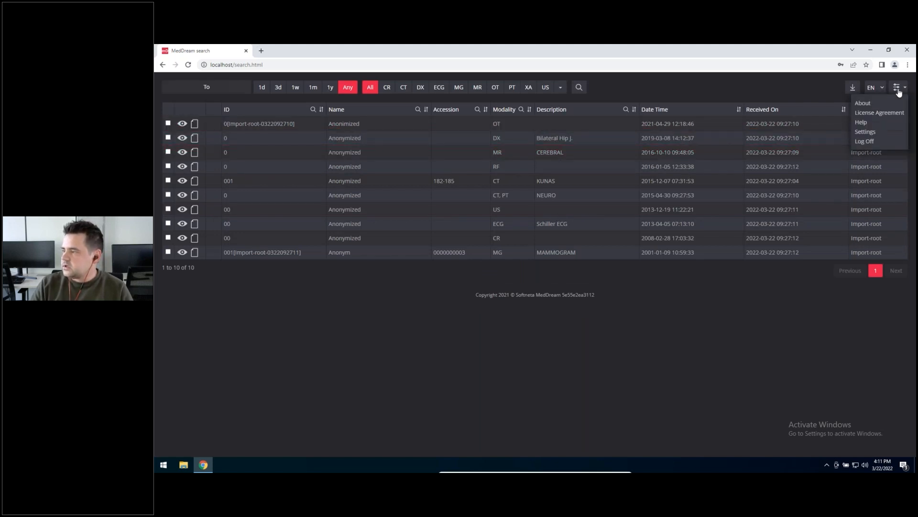
left_click(866, 132)
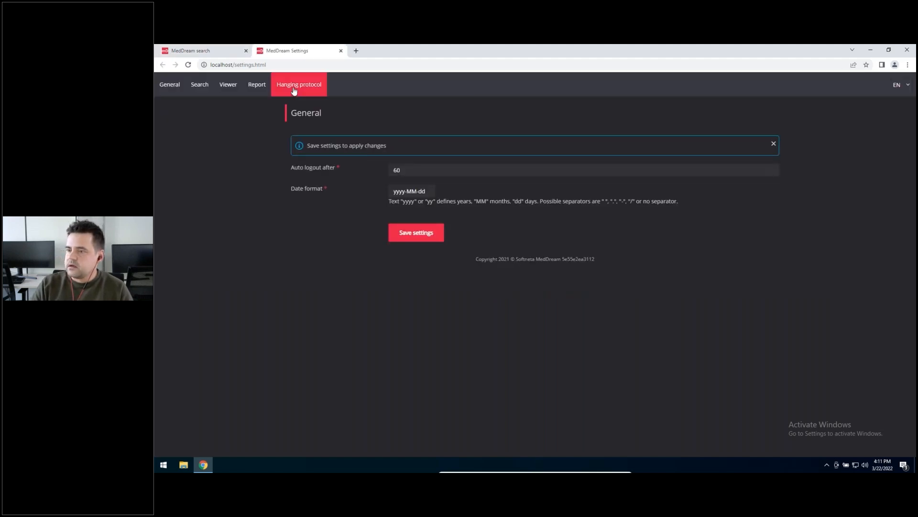
left_click(299, 85)
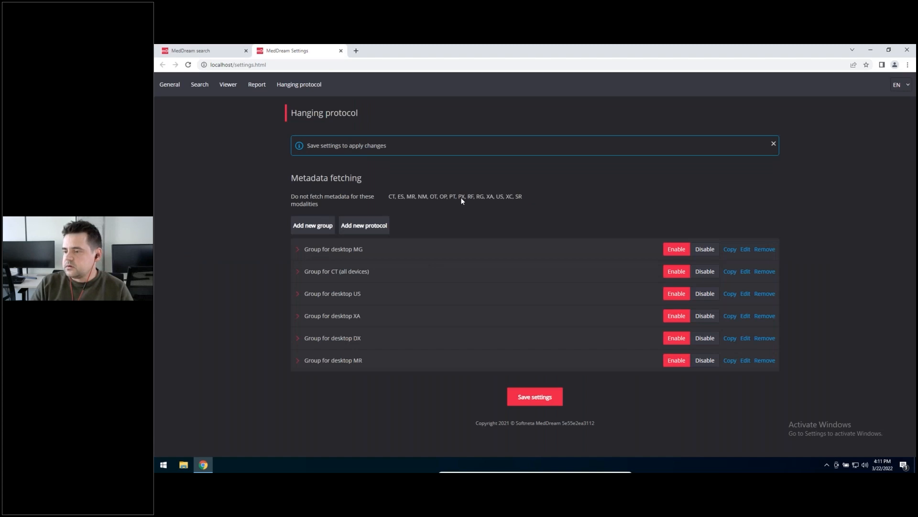
Step: Disable the hanging protocol groups for desktop MG, CT (all devices), desktop US and desktop XA
left_click(704, 251)
left_click(705, 271)
left_click(705, 296)
left_click(704, 317)
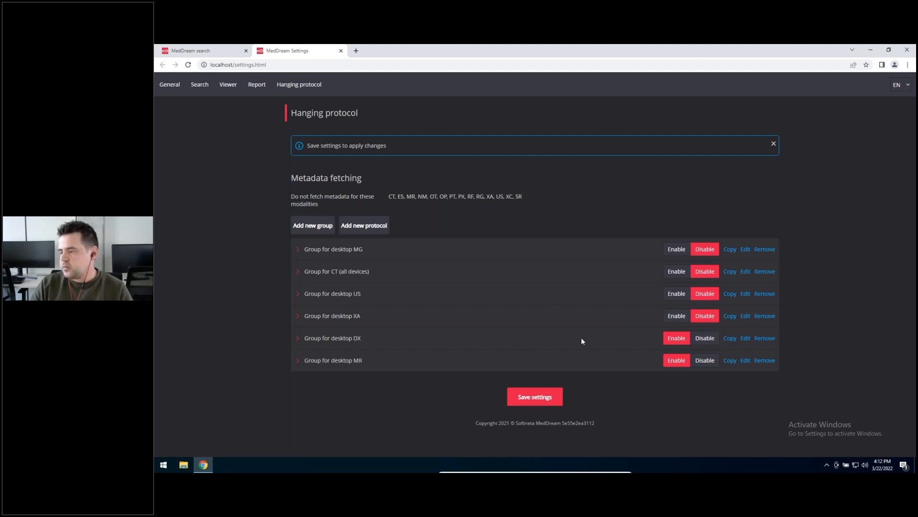
Step: Enable the hanging protocol groups for XA, US, CT and MG again and save the settings
left_click(676, 315)
left_click(676, 294)
left_click(675, 271)
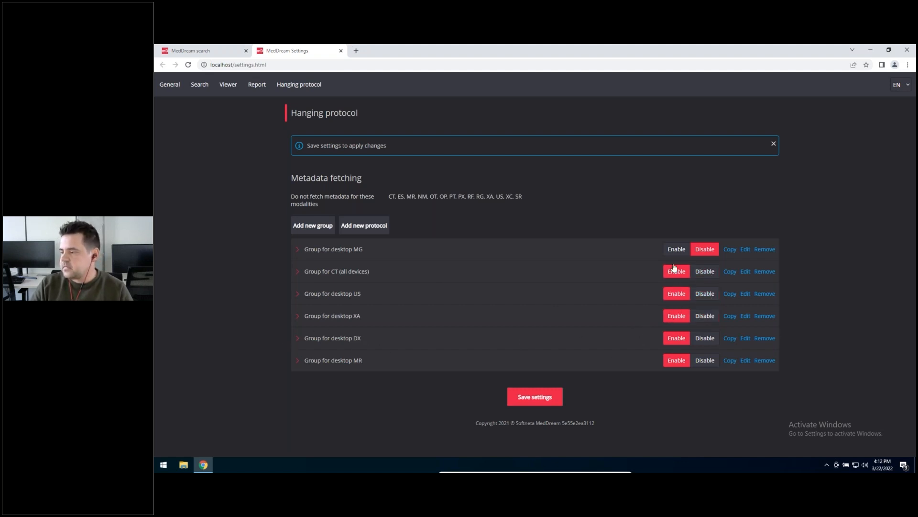
left_click(675, 249)
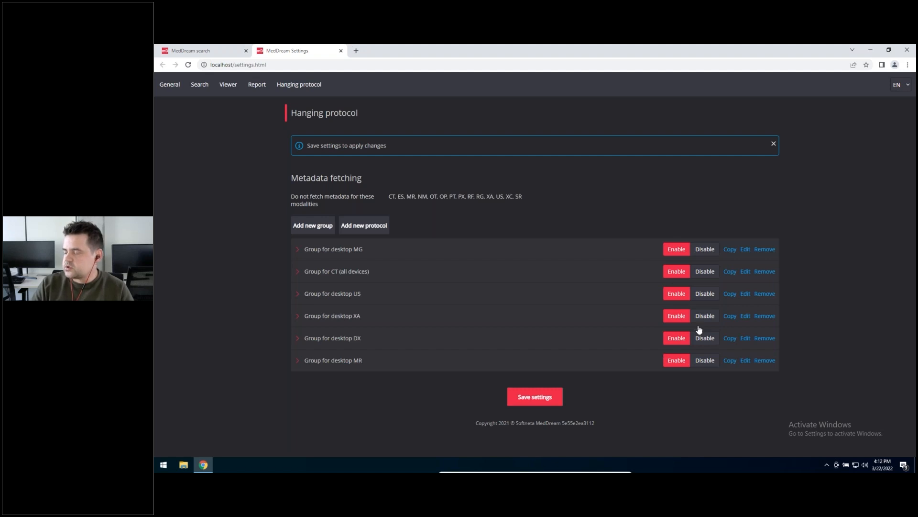
left_click(555, 397)
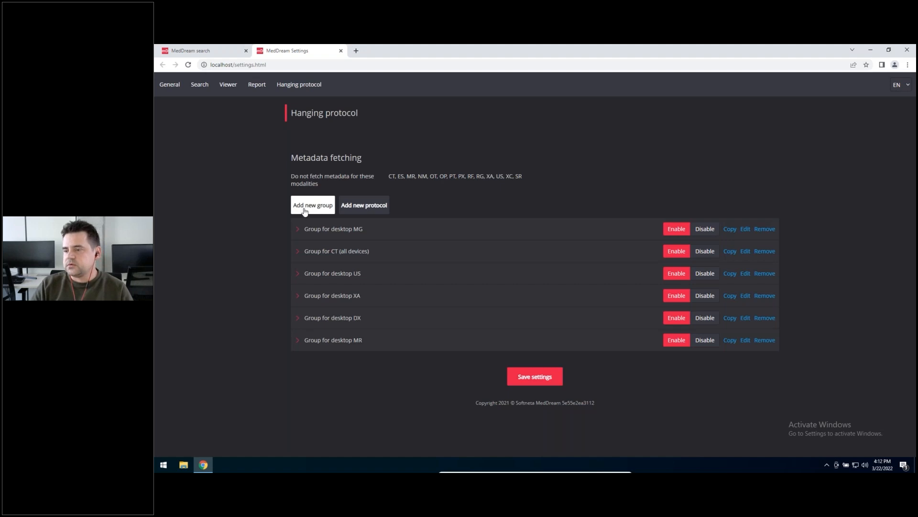
Step: Examine the desktop MG group's layouts, devices and modality condition without changing them
left_click(297, 230)
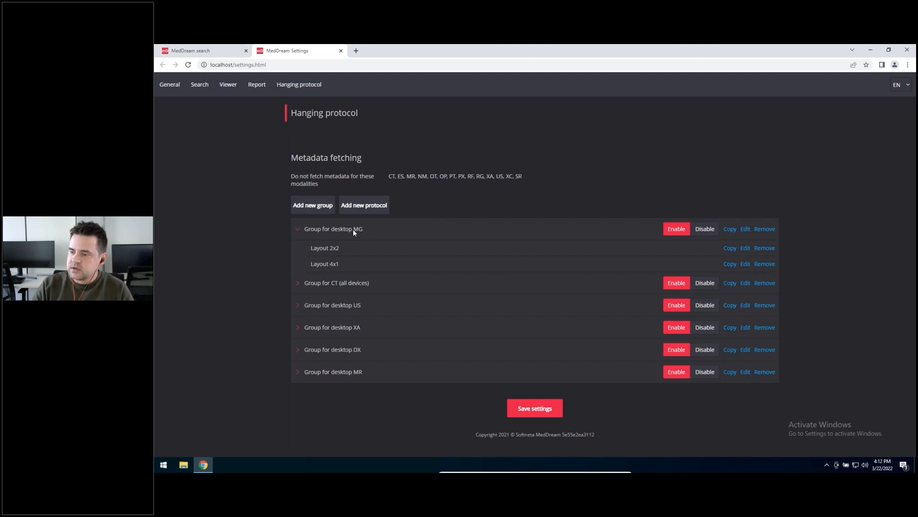
left_click(746, 230)
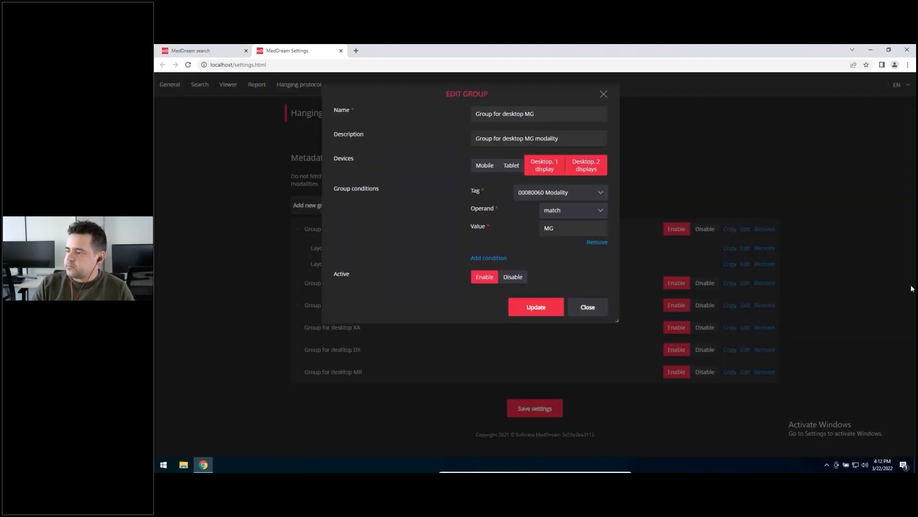
left_click_drag(440, 98, 561, 145)
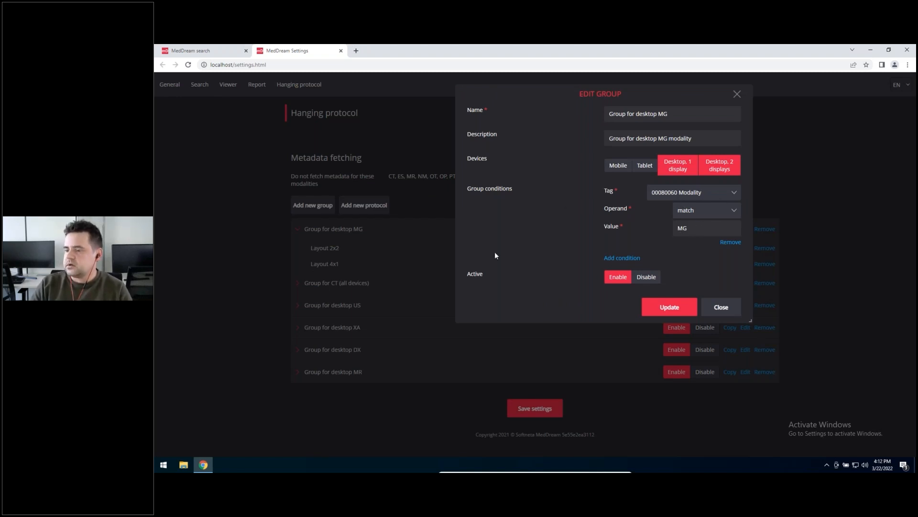
double_click(695, 232)
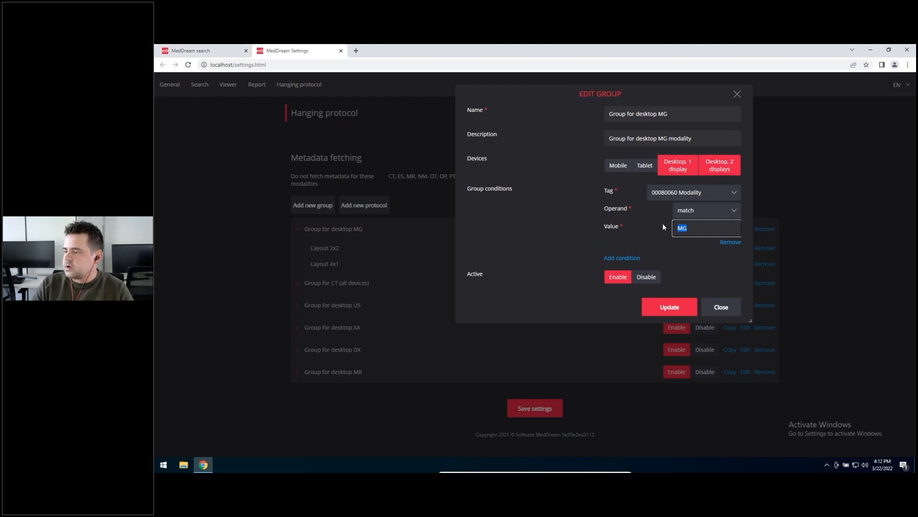
left_click(737, 94)
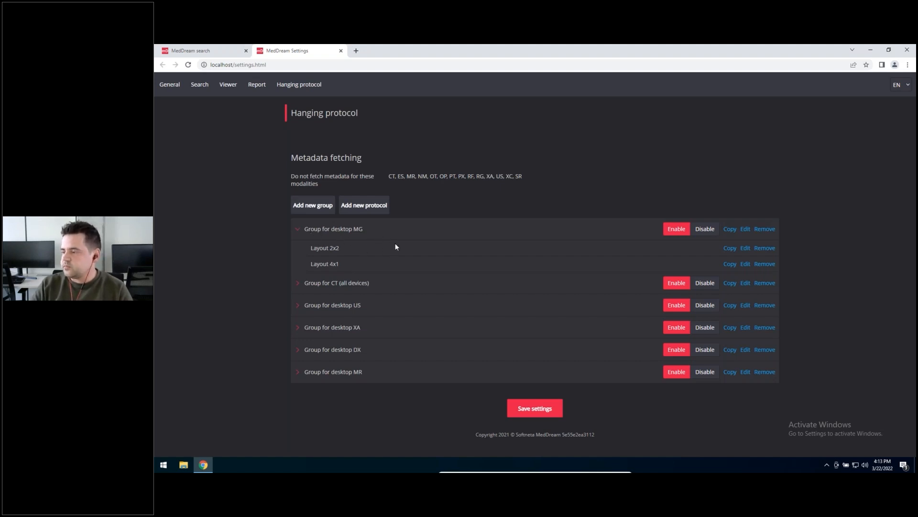
left_click(299, 229)
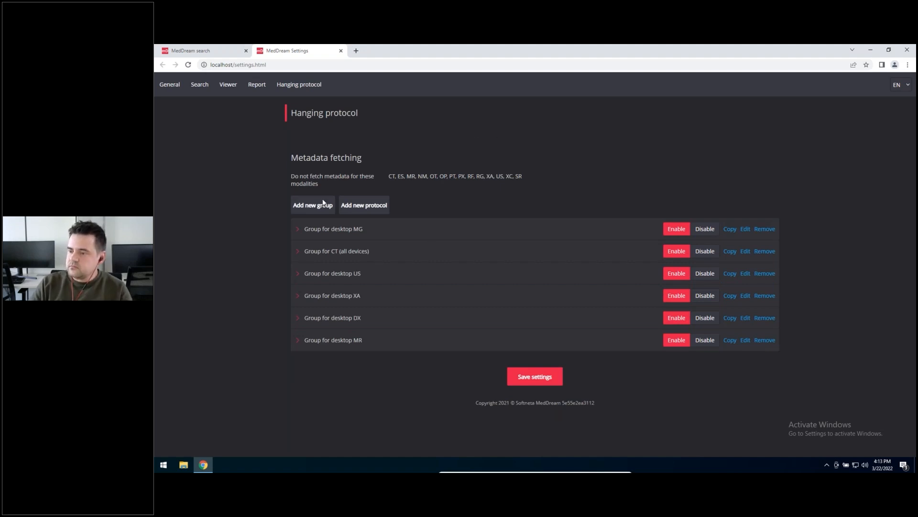
Step: Examine the layouts inside the CT (all devices), desktop US and desktop XA groups, then collapse them again
left_click(300, 250)
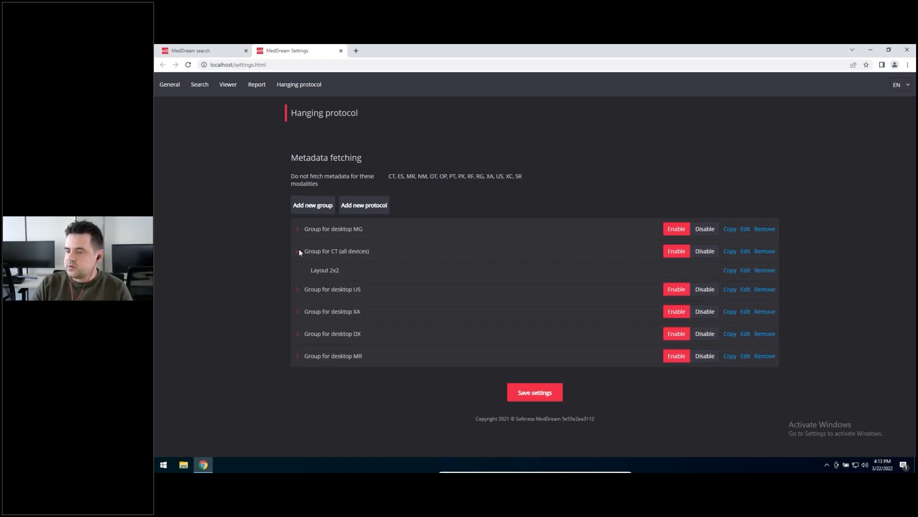
left_click(297, 290)
left_click(298, 327)
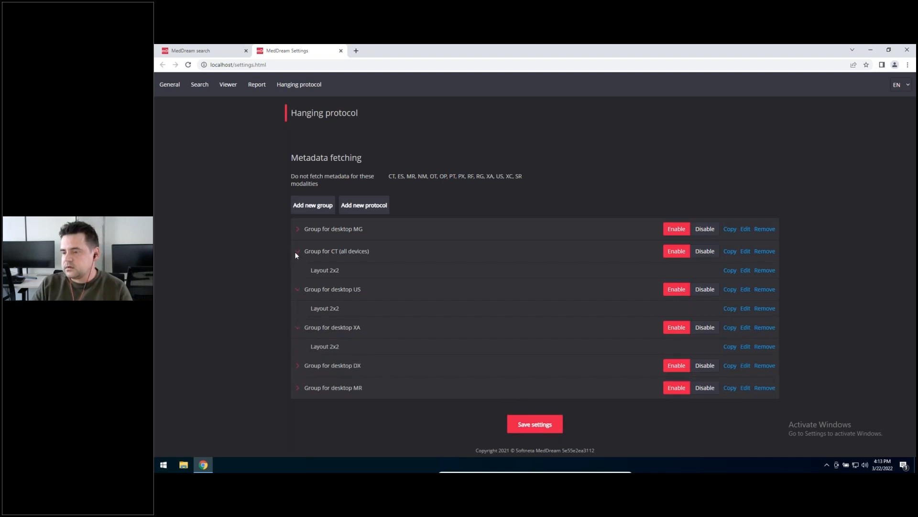
left_click(296, 289)
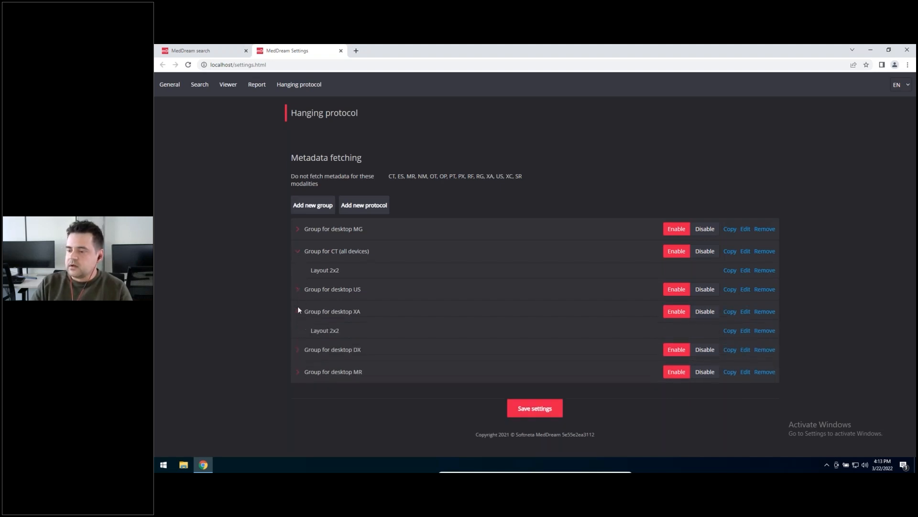
left_click(298, 310)
left_click(297, 252)
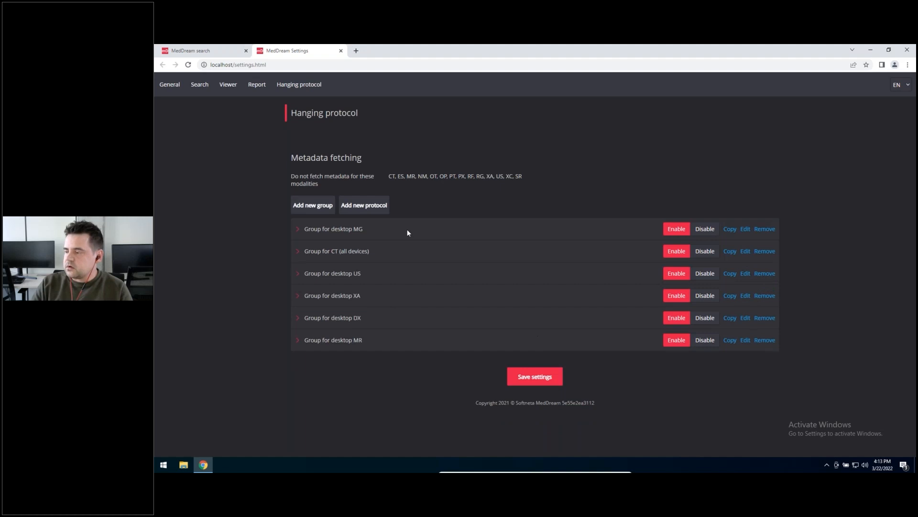
Step: Refresh the study search page, view the KUNAS CT study in the viewer and close it
left_click(215, 52)
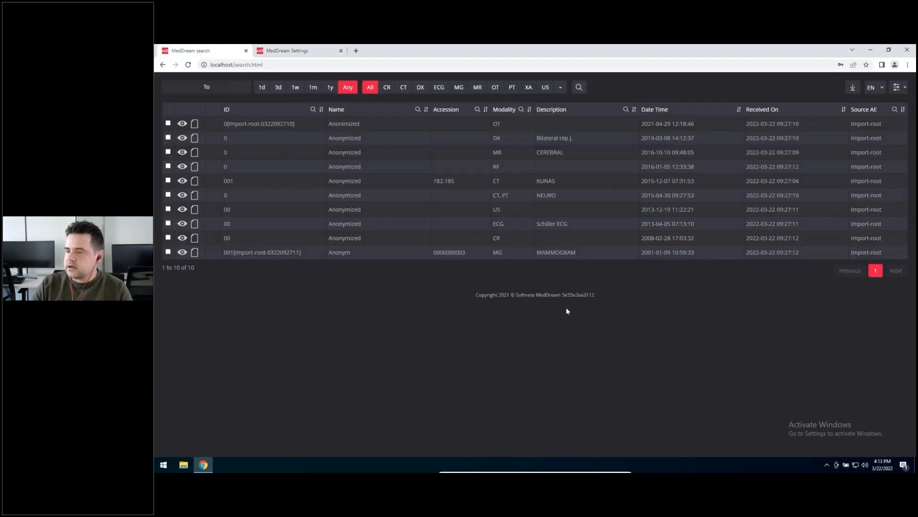
key("F5")
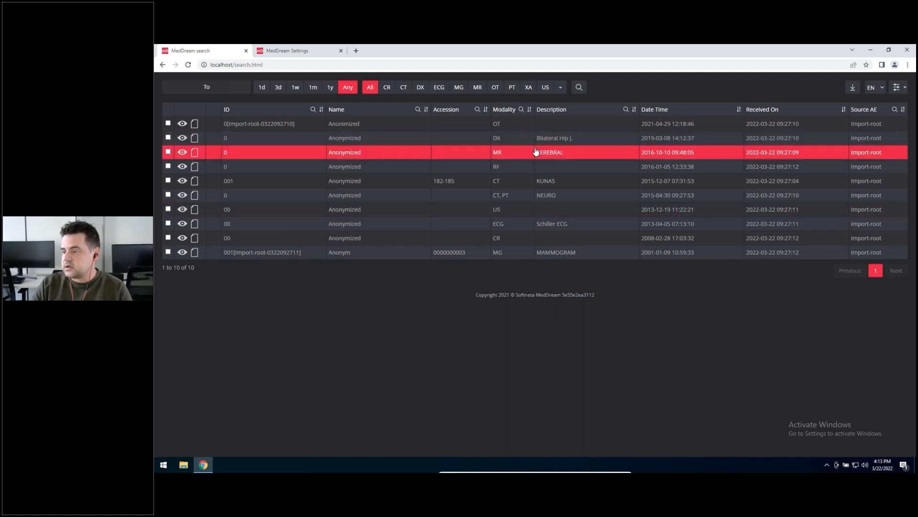
left_click(514, 185)
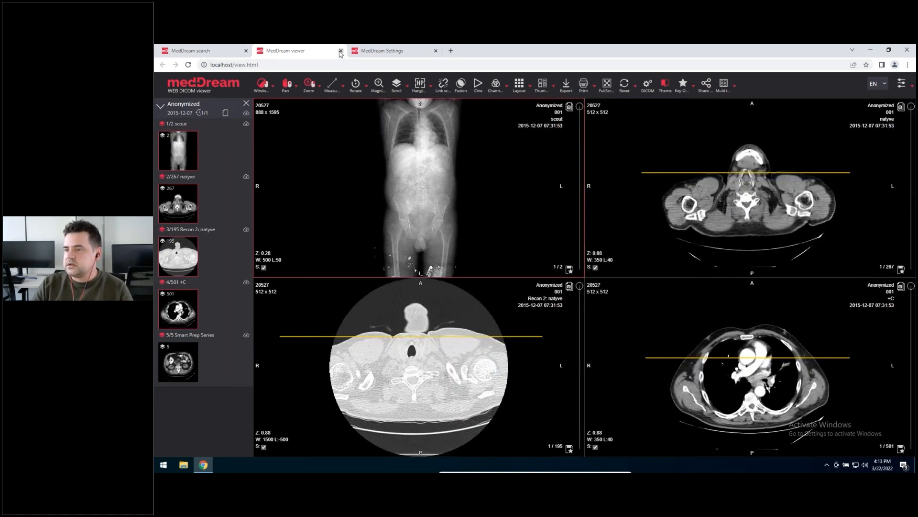
left_click(340, 50)
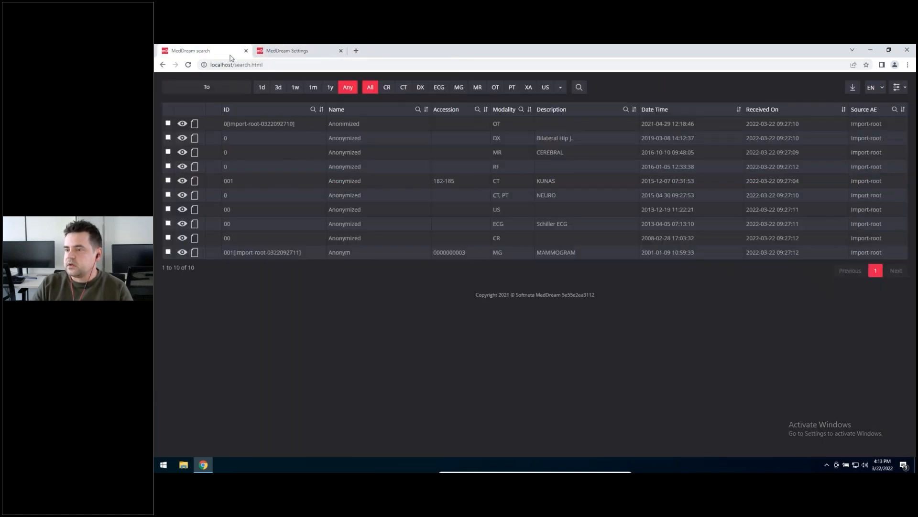
Step: View the NEURO CT, PT study, check its applied hanging protocol and the available protocol options, and close the study
double_click(504, 197)
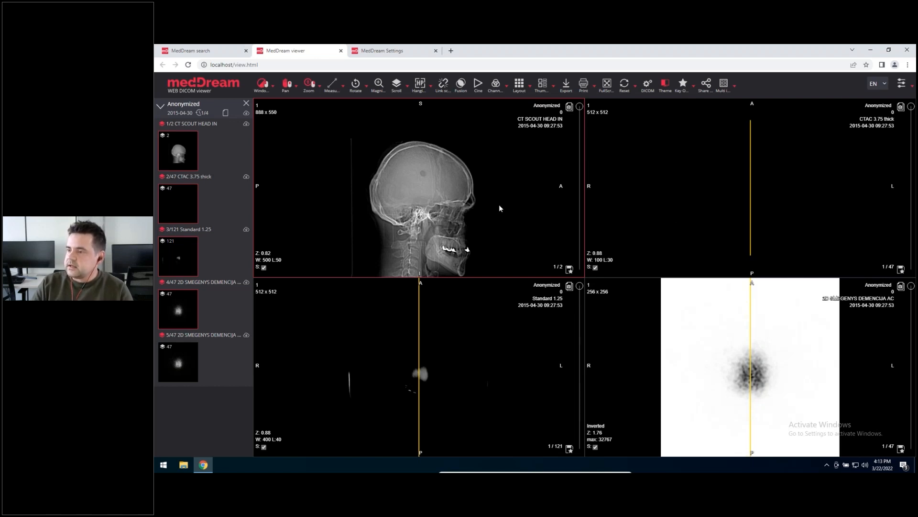
left_click(630, 192)
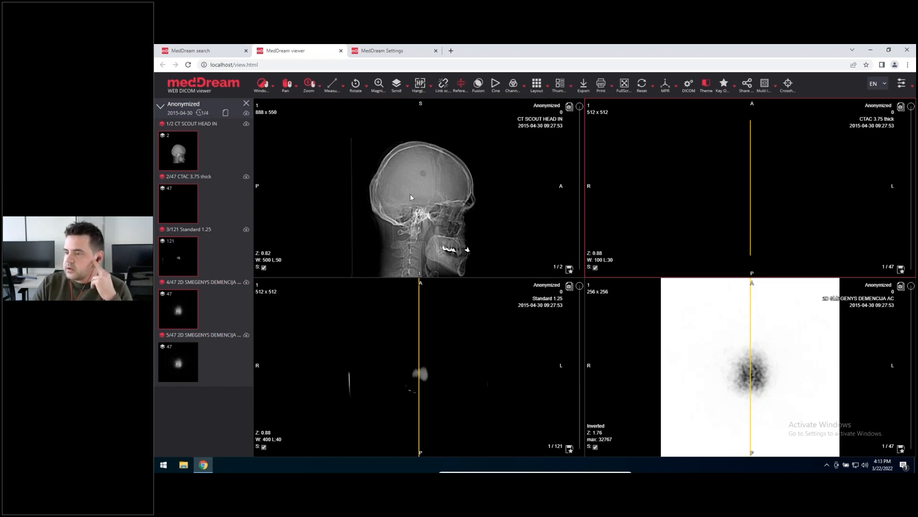
left_click(431, 88)
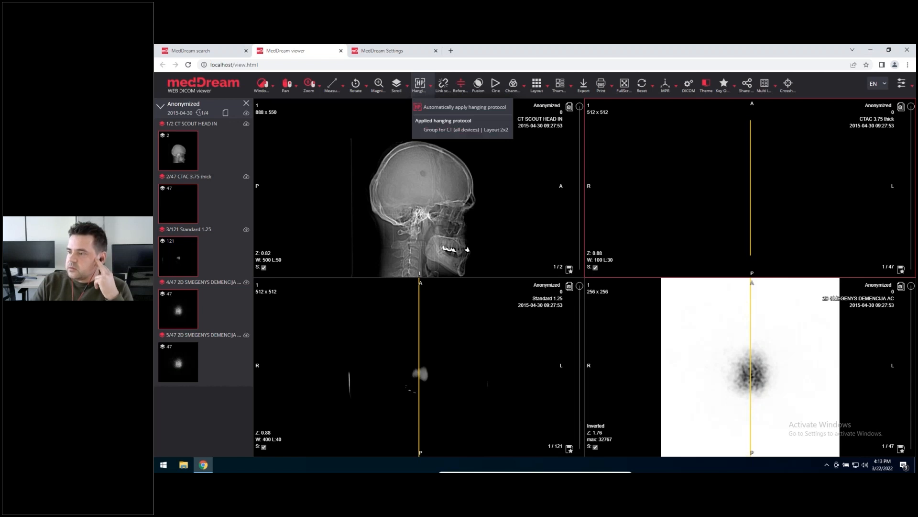
left_click(421, 85)
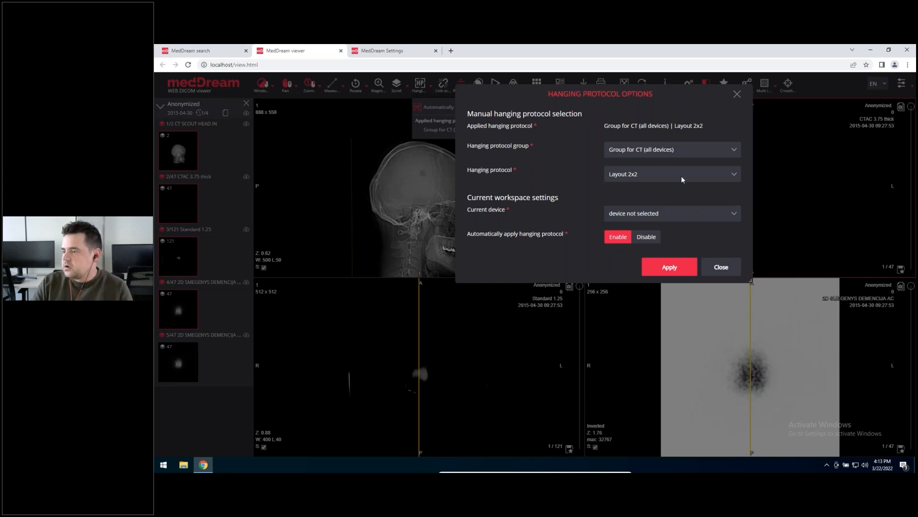
left_click(730, 173)
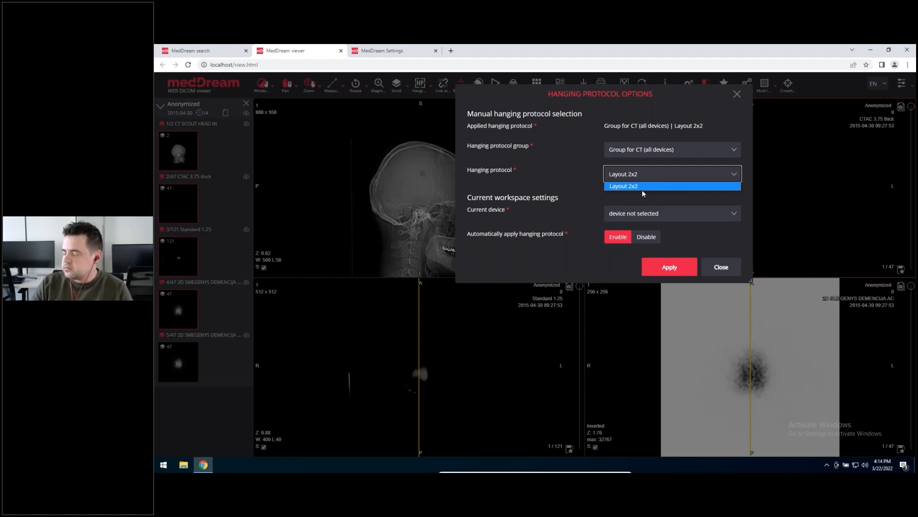
left_click(721, 266)
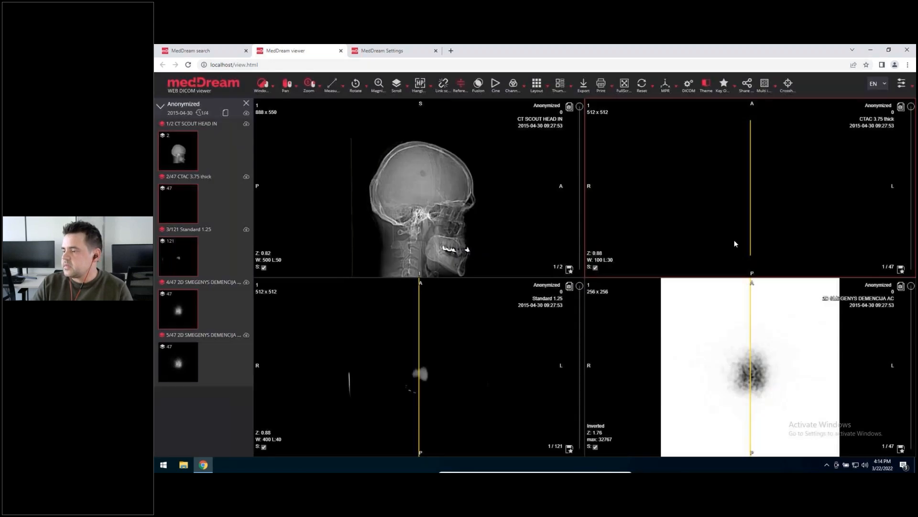
left_click(341, 51)
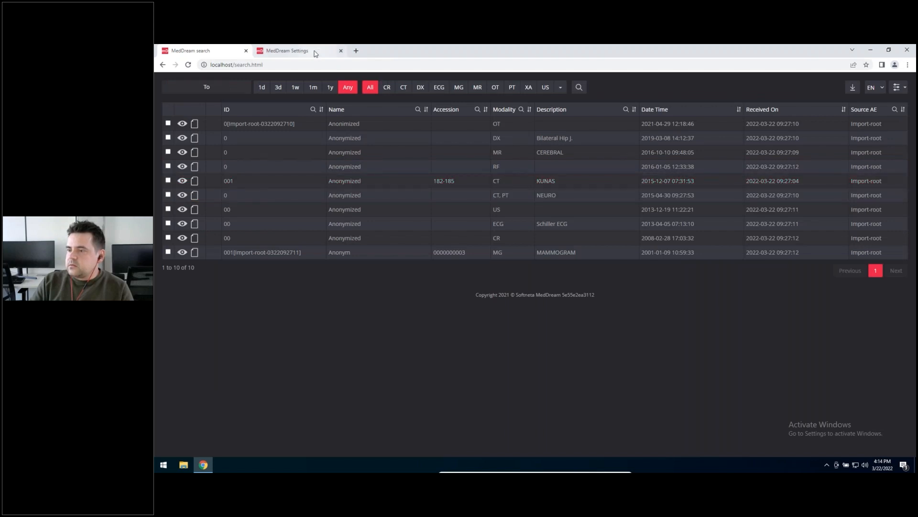
Step: Open the KUNAS CT study in the viewer and switch it to the 1x4 screen layout
double_click(507, 185)
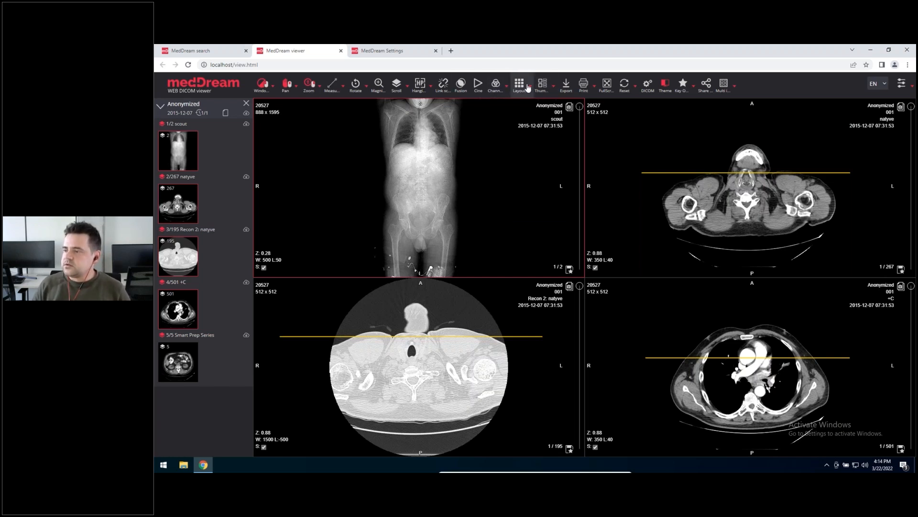
left_click(528, 87)
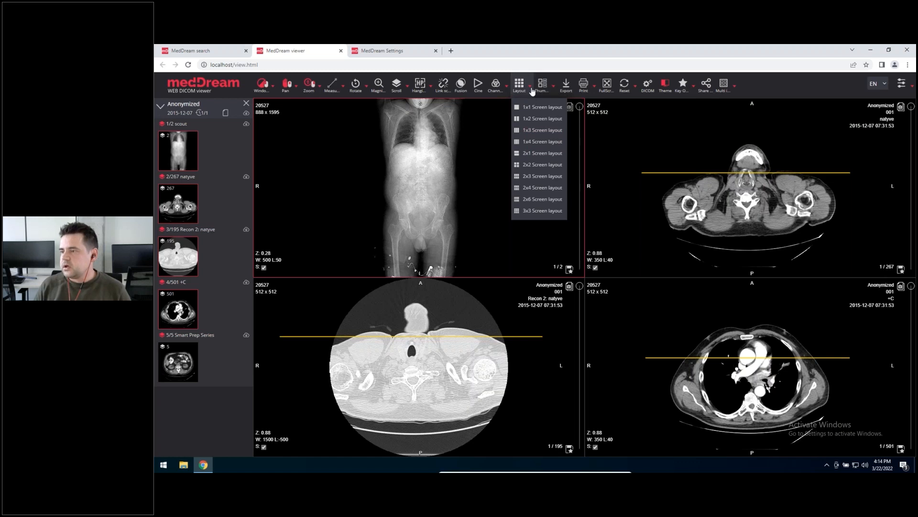
left_click(481, 304)
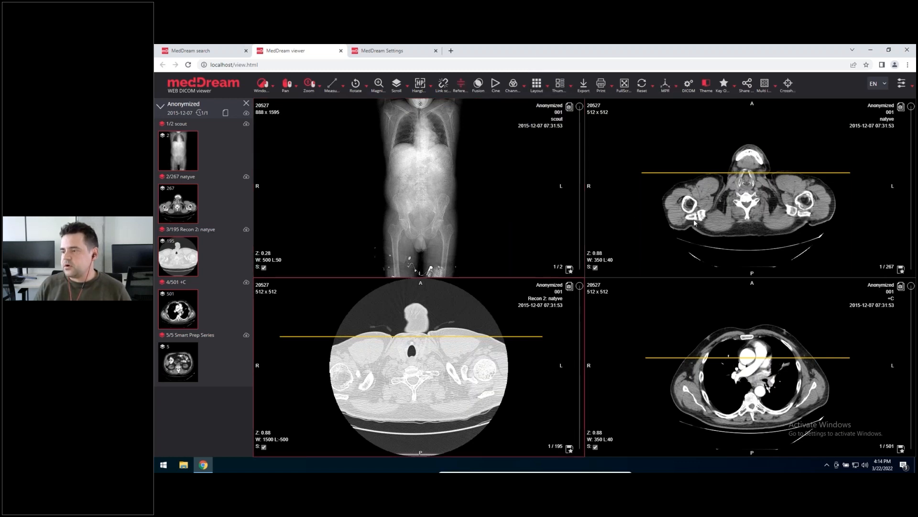
left_click(487, 207)
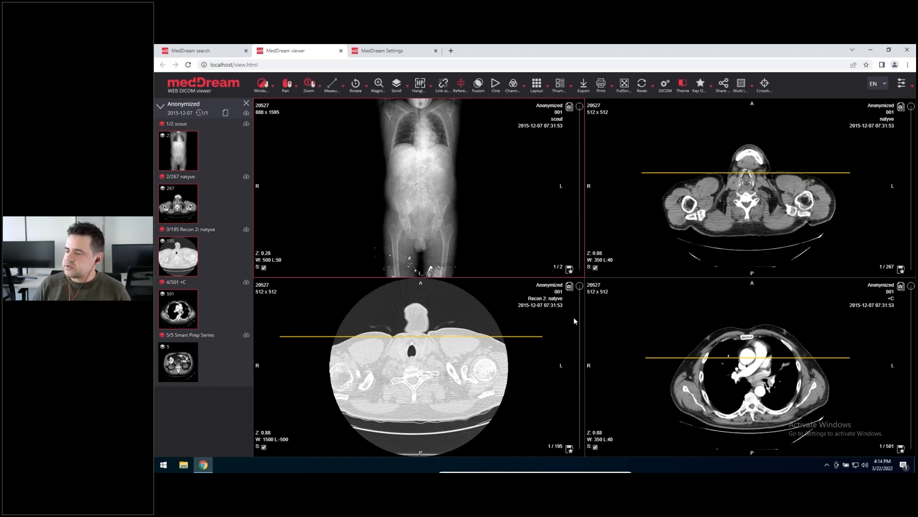
left_click(549, 94)
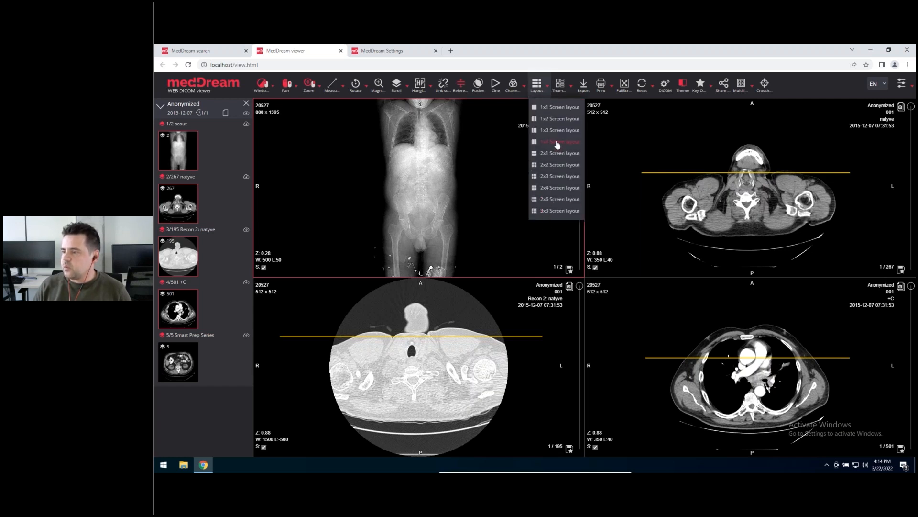
left_click(556, 142)
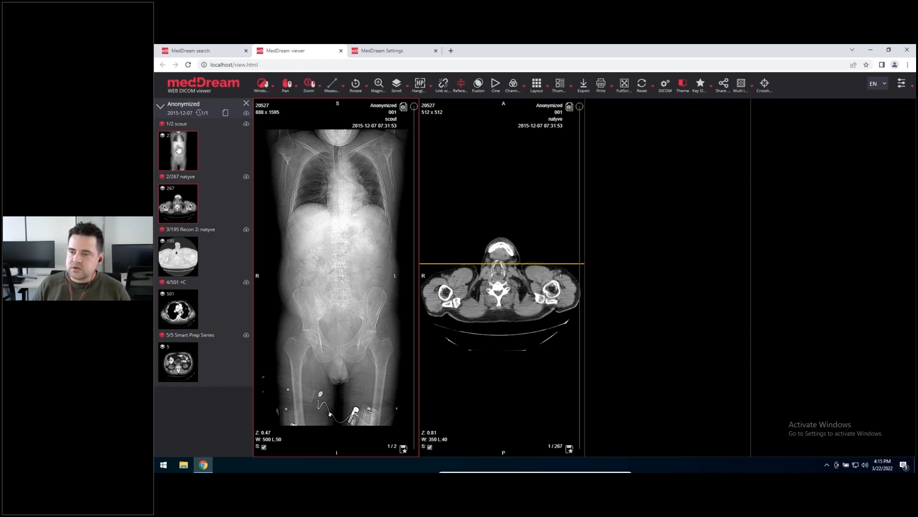
Step: Fill the four viewports in order with the natyve, Recon 2: natyve, +C and Smart Prep Series series
left_click_drag(177, 206, 254, 282)
left_click_drag(177, 268, 471, 262)
left_click_drag(179, 309, 636, 287)
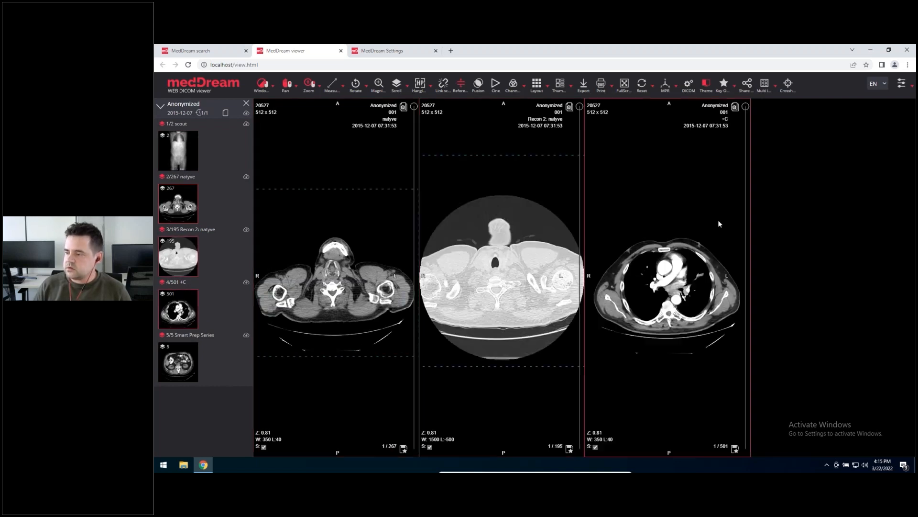
left_click_drag(173, 369, 828, 356)
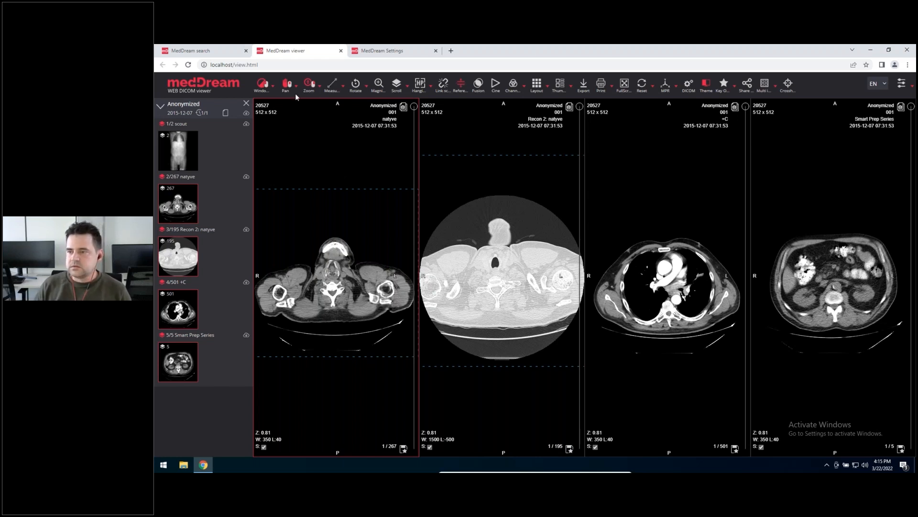
Step: In the hanging protocol settings, start a new protocol in Group for CT (all devices) and name it Layout 1x4
left_click(376, 55)
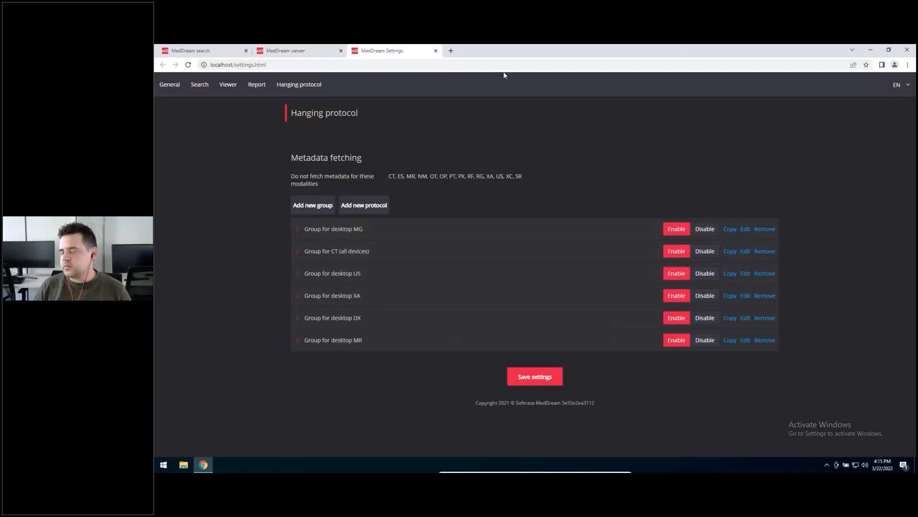
left_click(297, 253)
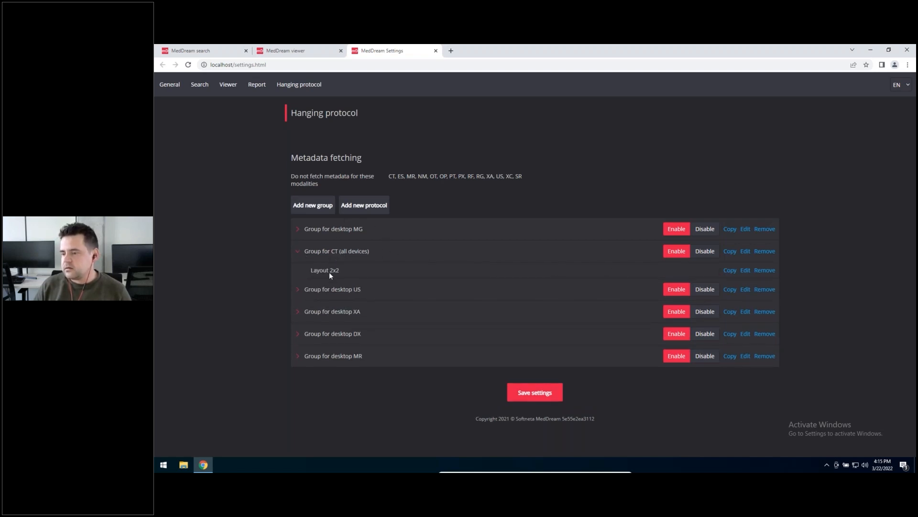
left_click(353, 208)
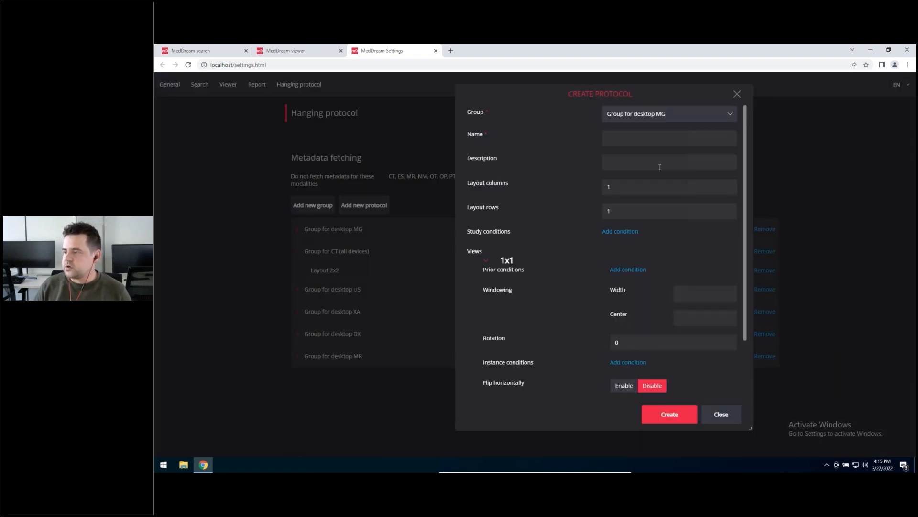
left_click(648, 114)
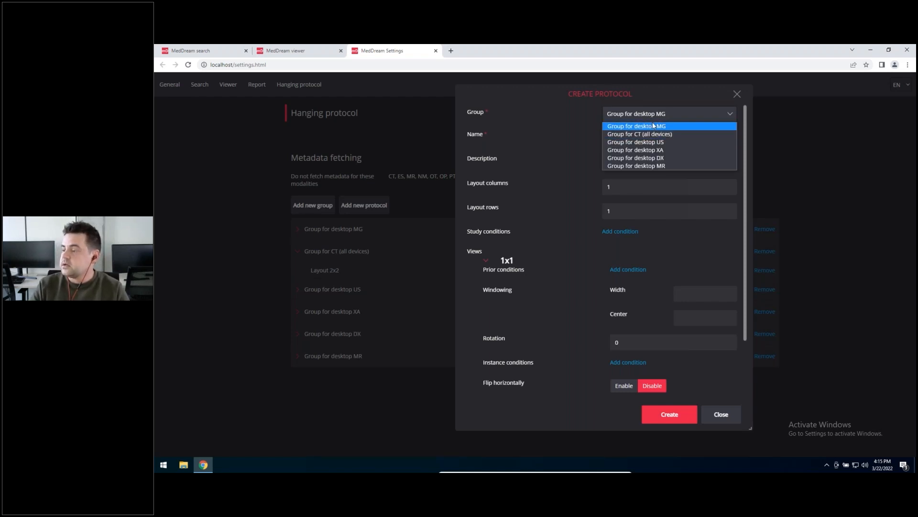
left_click(622, 134)
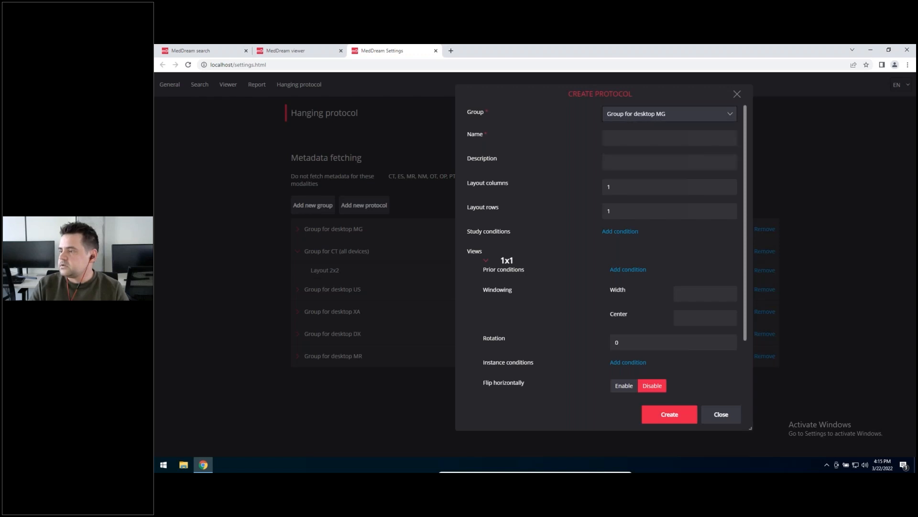
left_click(670, 137)
type("Layout ")
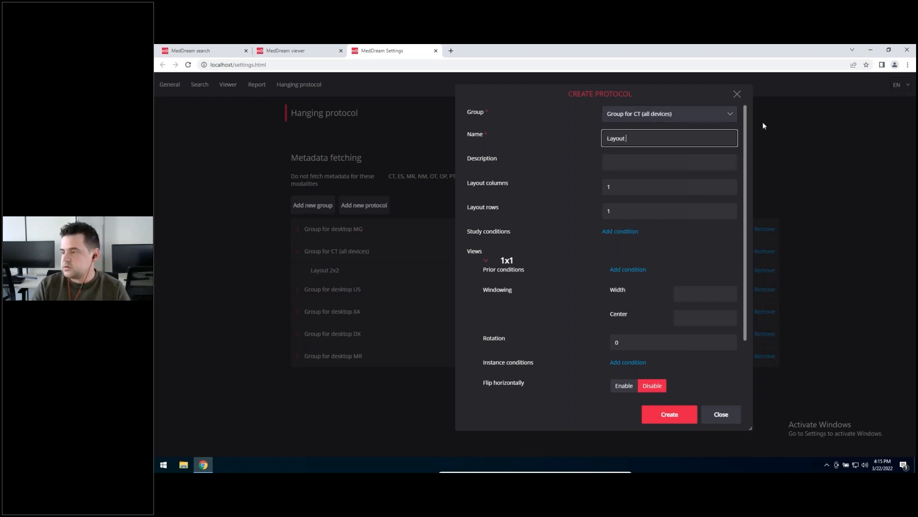
type("1x4")
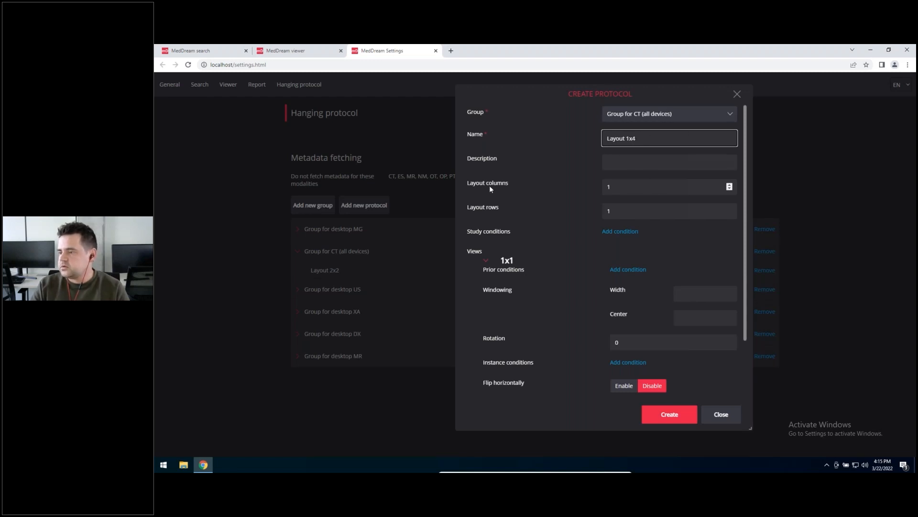
Step: Set the new protocol's layout columns to 4 and collapse its 1x1 view
left_click(670, 191)
left_click_drag(628, 189, 505, 174)
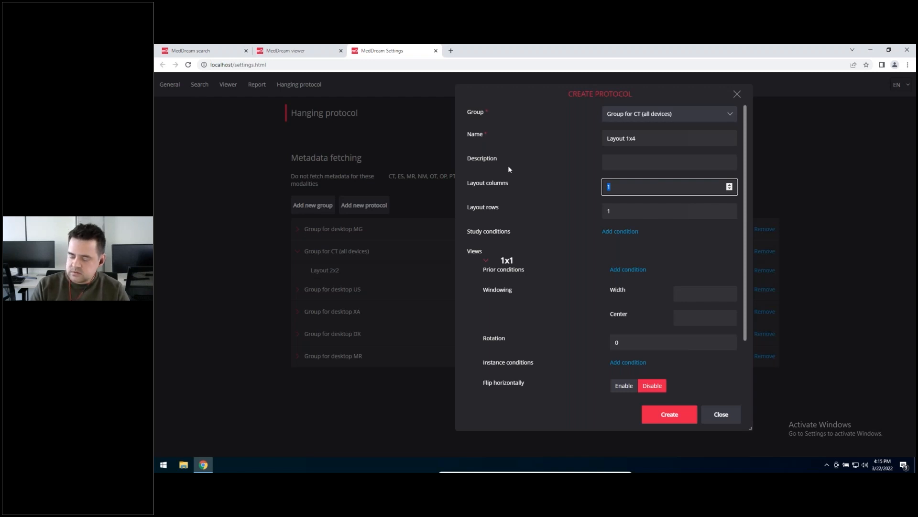
type("4")
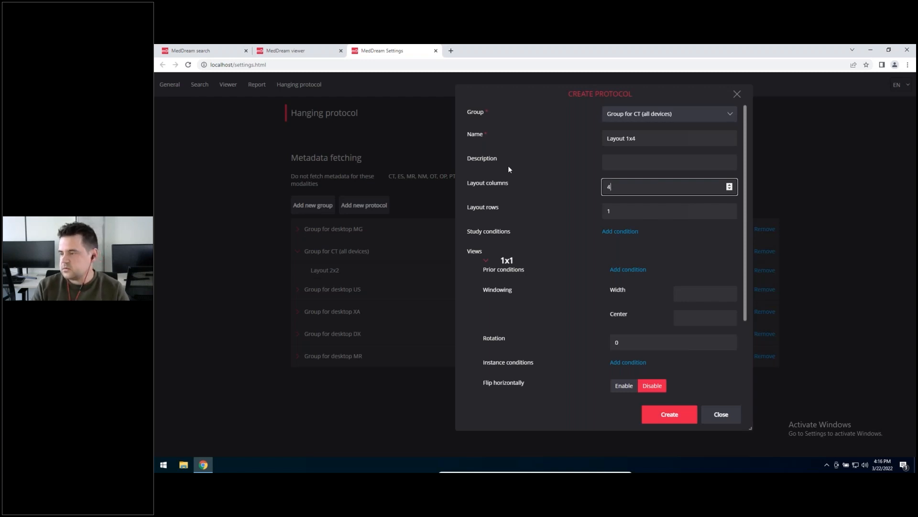
key("Tab")
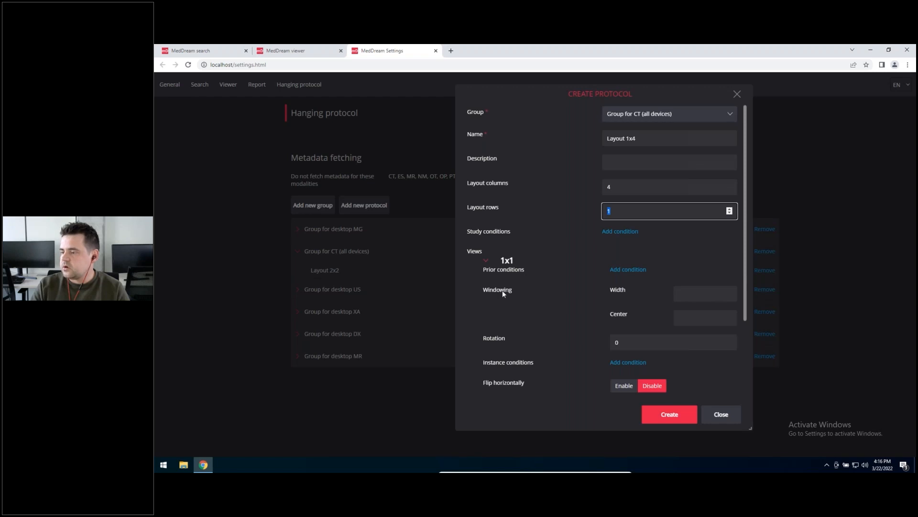
left_click(506, 263)
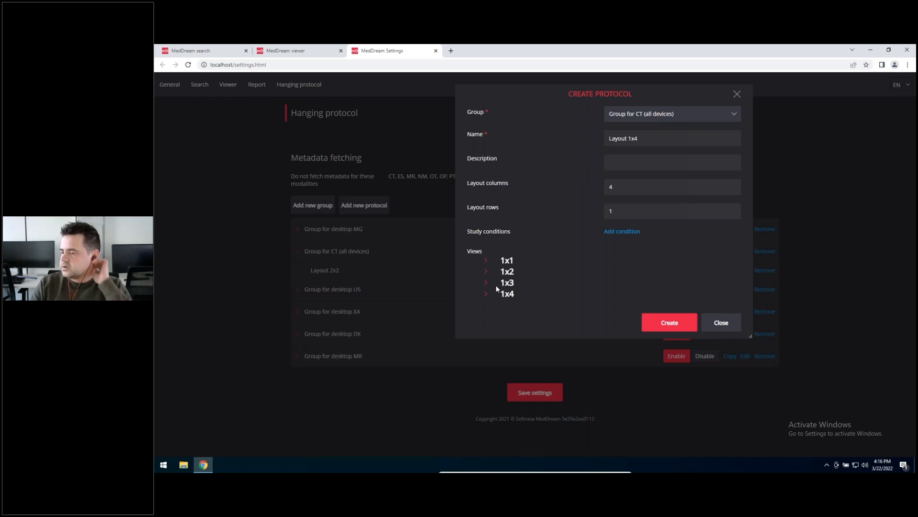
Step: Expand the protocol's 1x1 view and add an instance condition to it
left_click(486, 260)
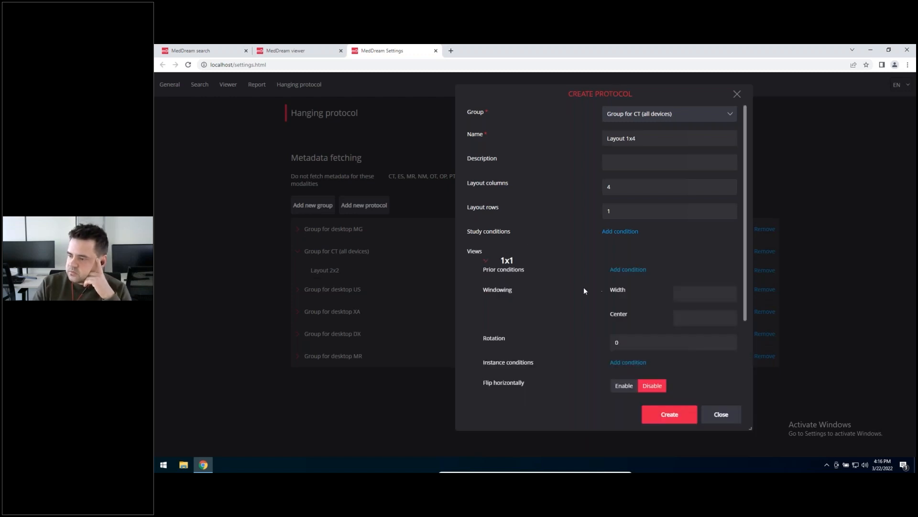
scroll(630, 244, "down", 2)
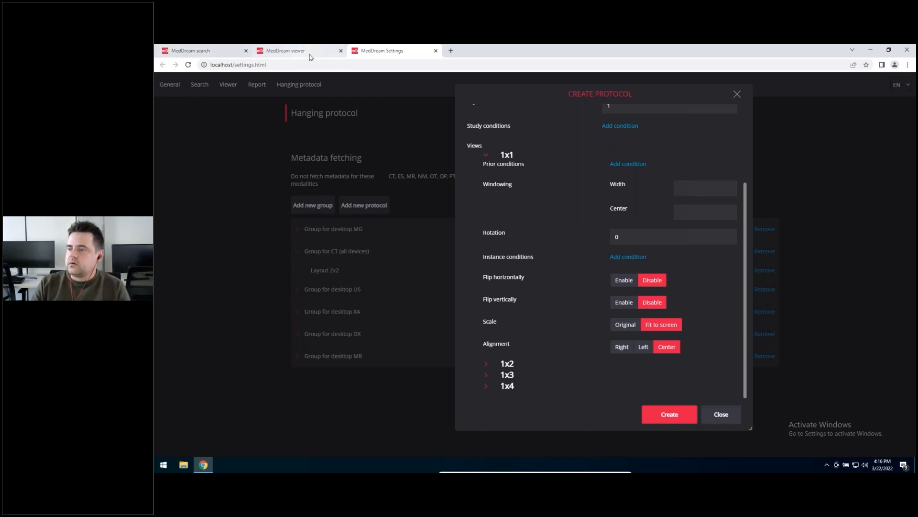
left_click(628, 257)
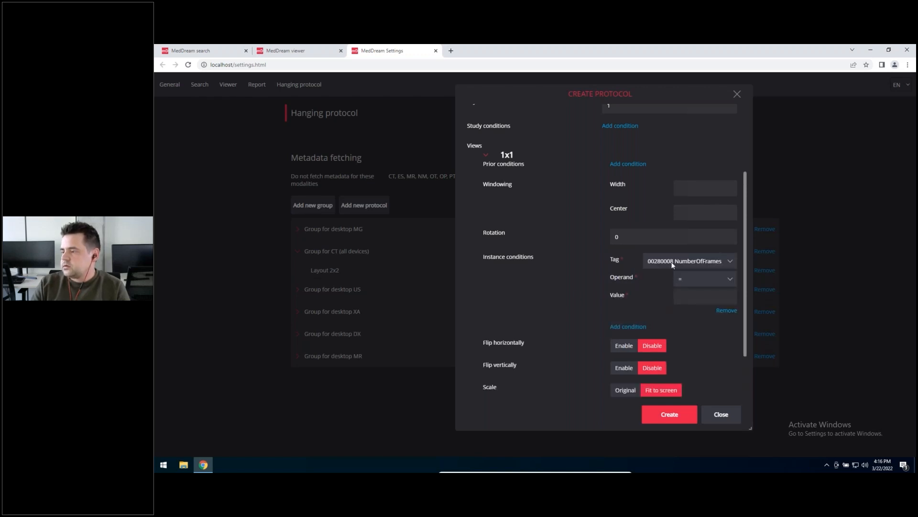
Step: In the viewer, look up the natyve series' study and series DICOM tags, check its Series Number, and close the tag list
left_click(287, 50)
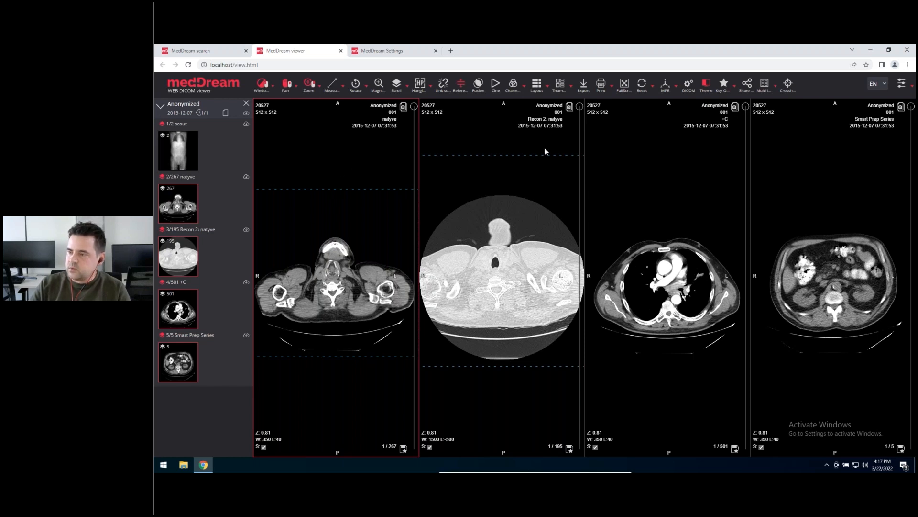
left_click(691, 91)
left_click_drag(691, 93, 606, 97)
left_click(579, 108)
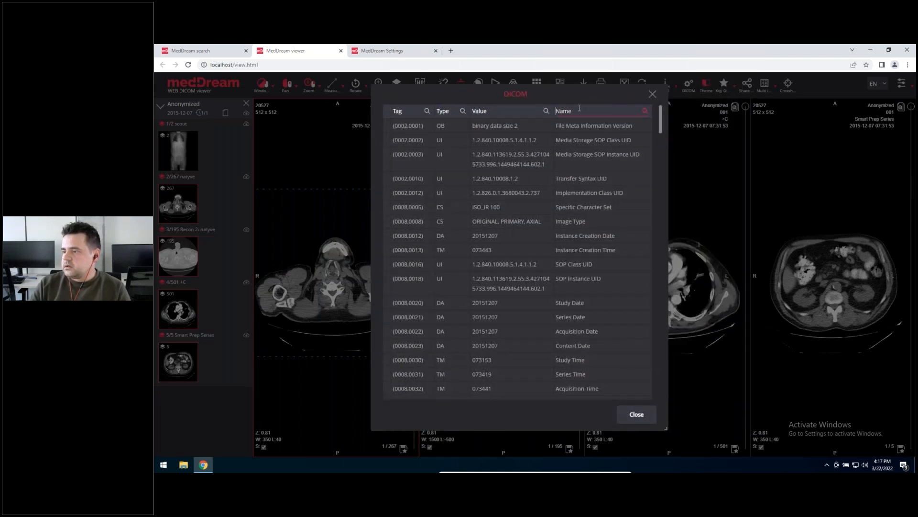
type("s")
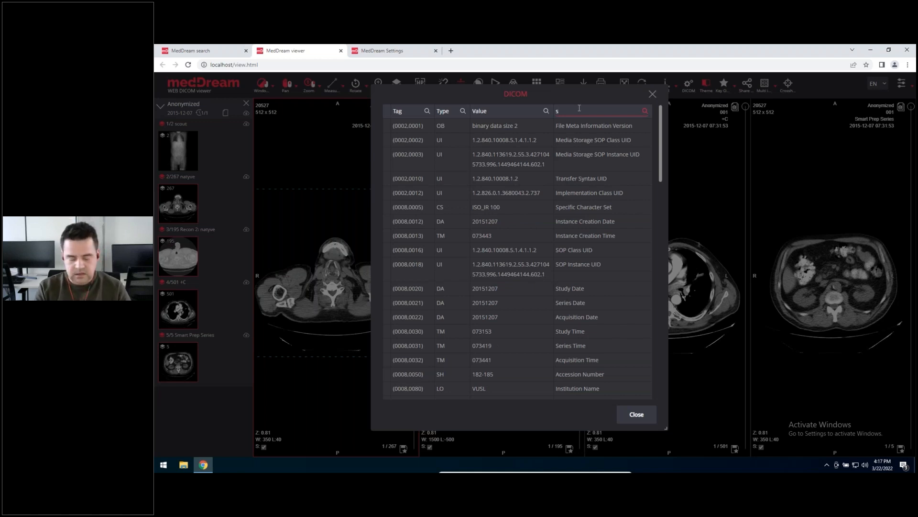
type("tud")
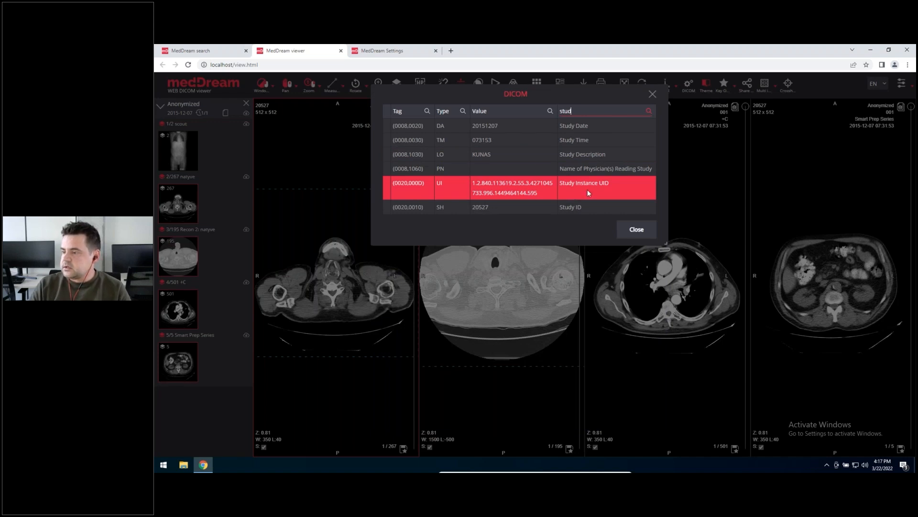
double_click(580, 112)
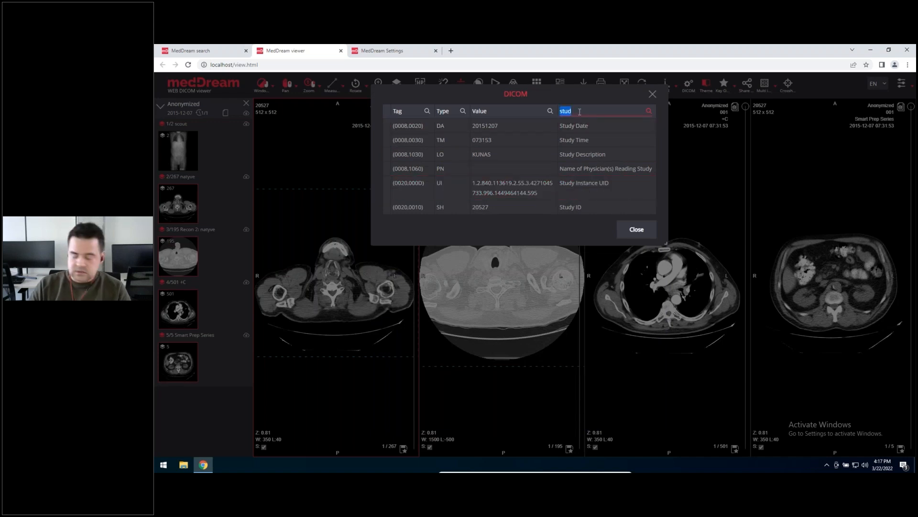
type("series")
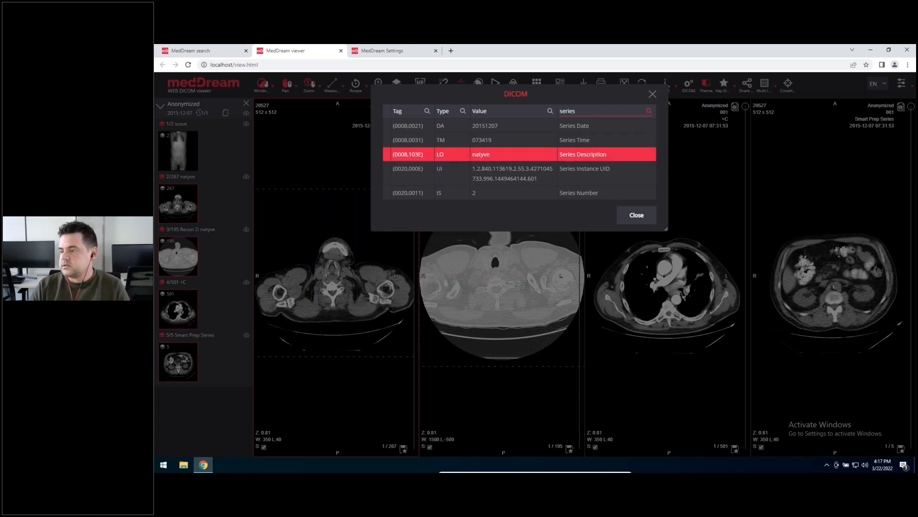
left_click(601, 194)
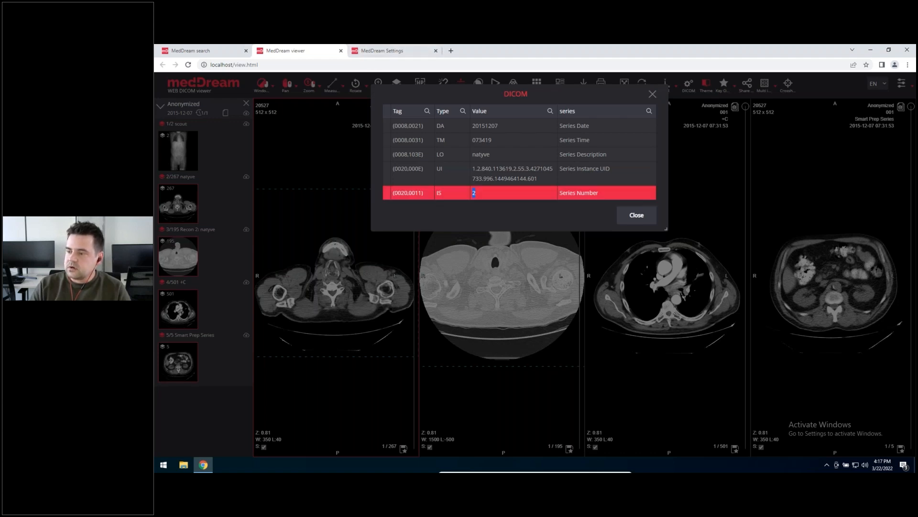
left_click(653, 93)
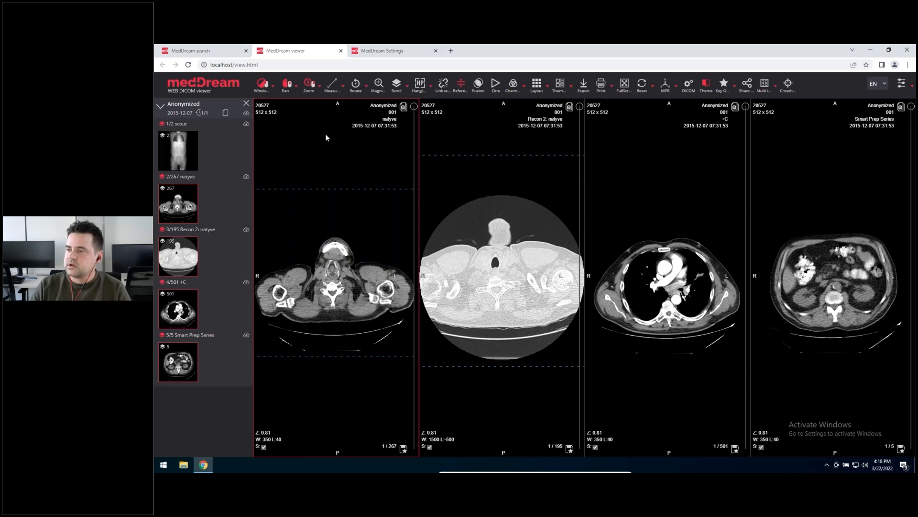
Step: Back in the protocol settings, set the 1x1 view's instance condition tag to 00200011 SeriesNumber and collapse the view
left_click(390, 52)
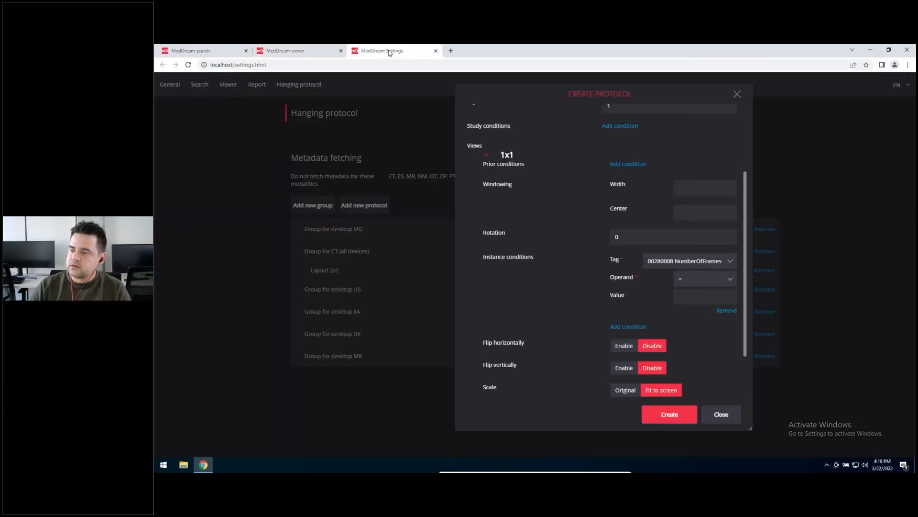
left_click(689, 261)
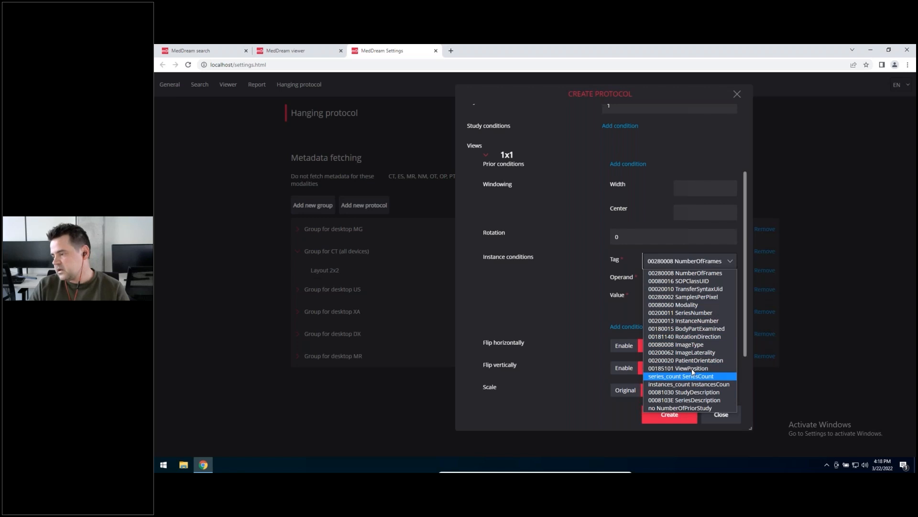
left_click(688, 313)
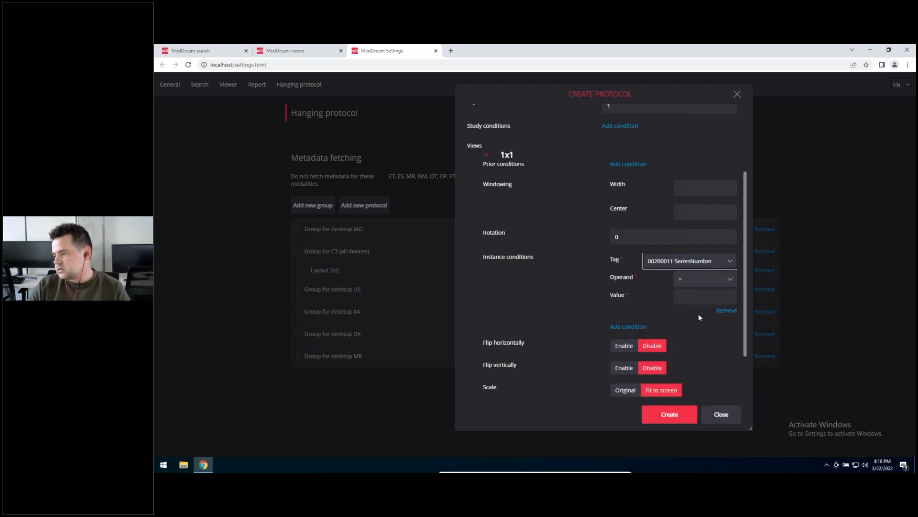
left_click(687, 300)
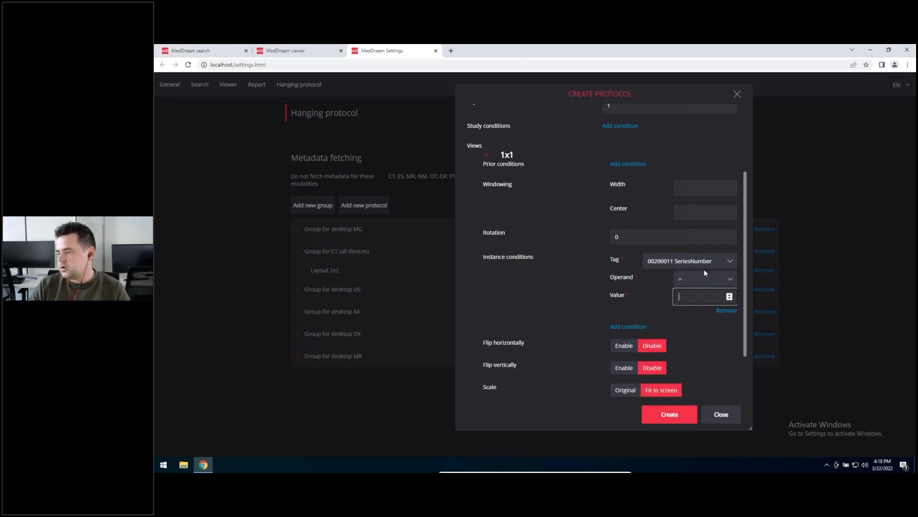
left_click(488, 156)
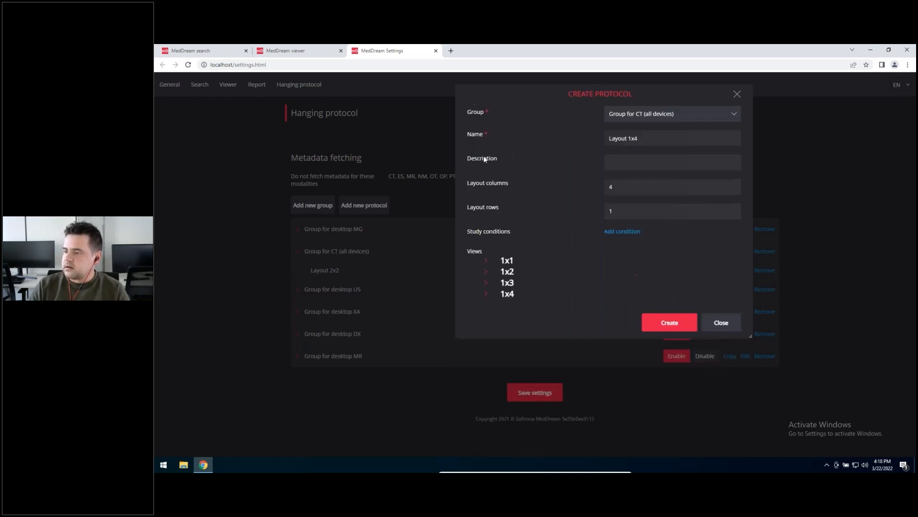
Step: Switch to the viewer to check how the series are arranged in the four viewports, and return to the protocol settings
left_click(230, 50)
left_click(272, 50)
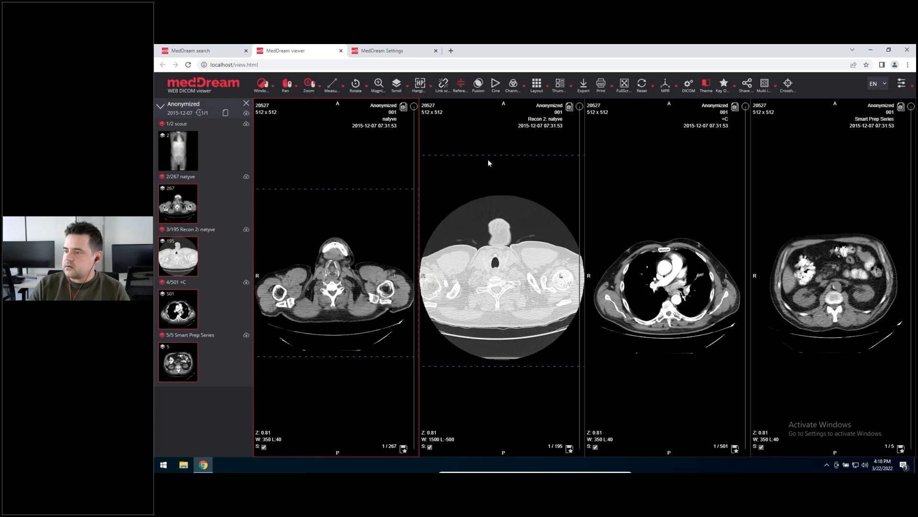
left_click(358, 51)
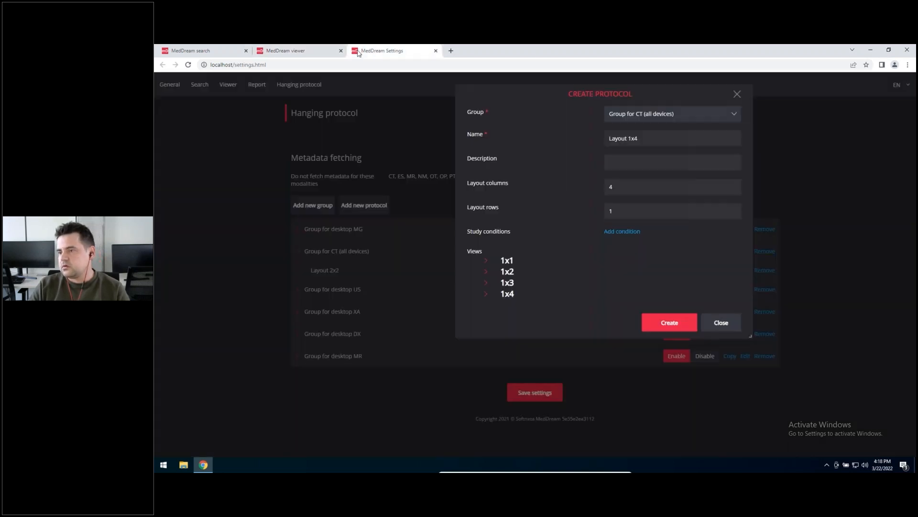
left_click(291, 51)
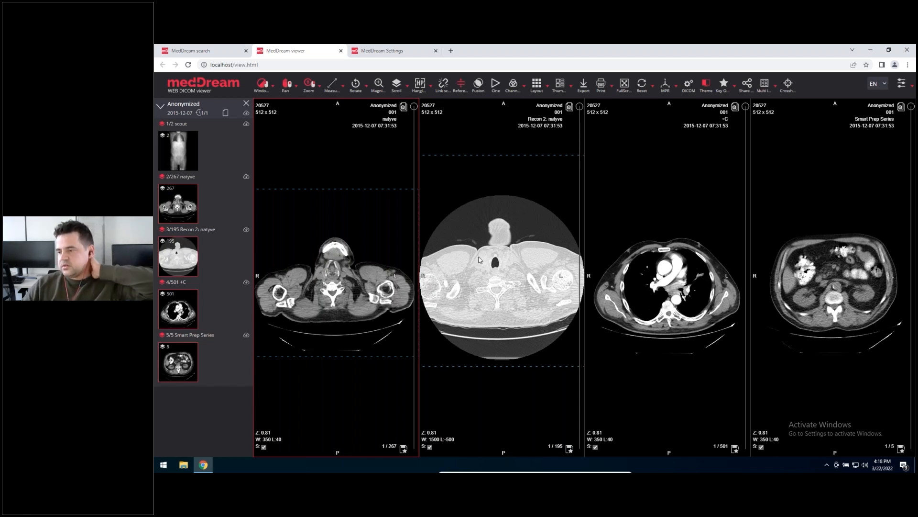
left_click(378, 52)
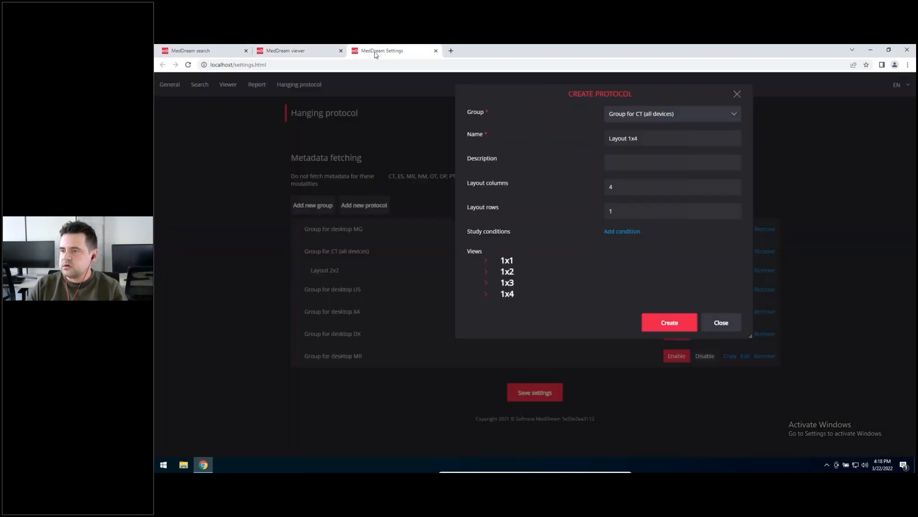
Step: Expand the 1x1 view and add a second instance condition with tag 00200013 InstanceNumber, operand = and value 1
left_click(486, 261)
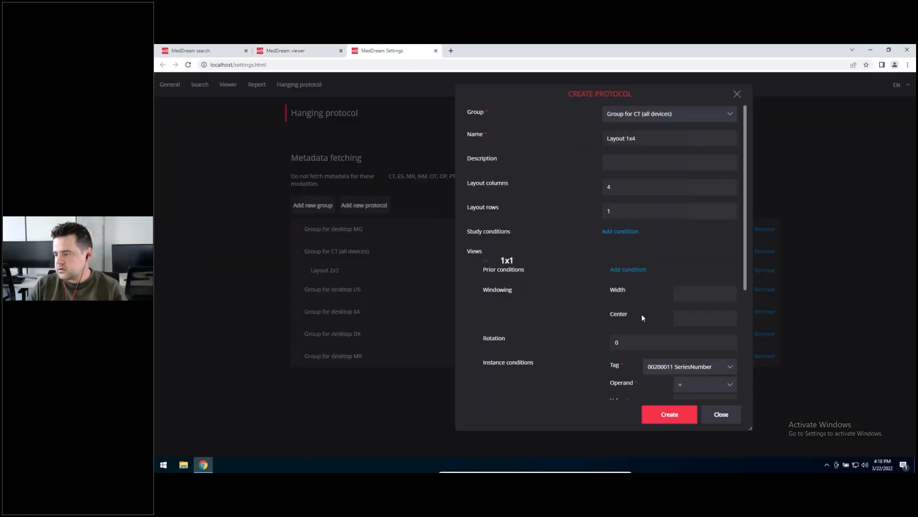
scroll(642, 313, "down", 3)
scroll(558, 212, "up", 3)
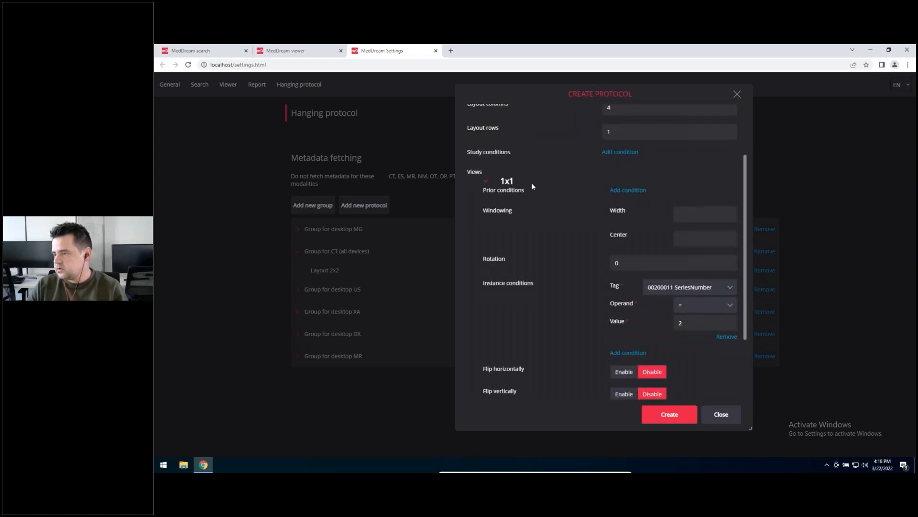
scroll(586, 260, "down", 3)
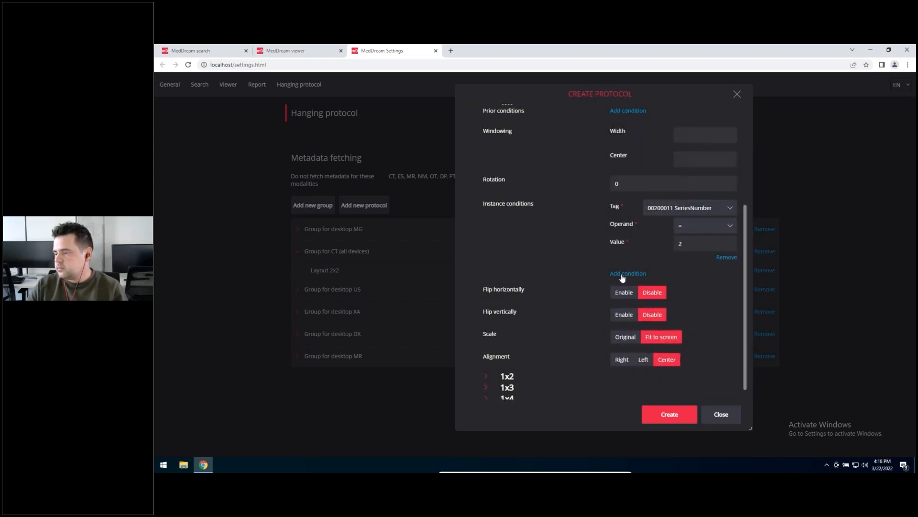
left_click(622, 274)
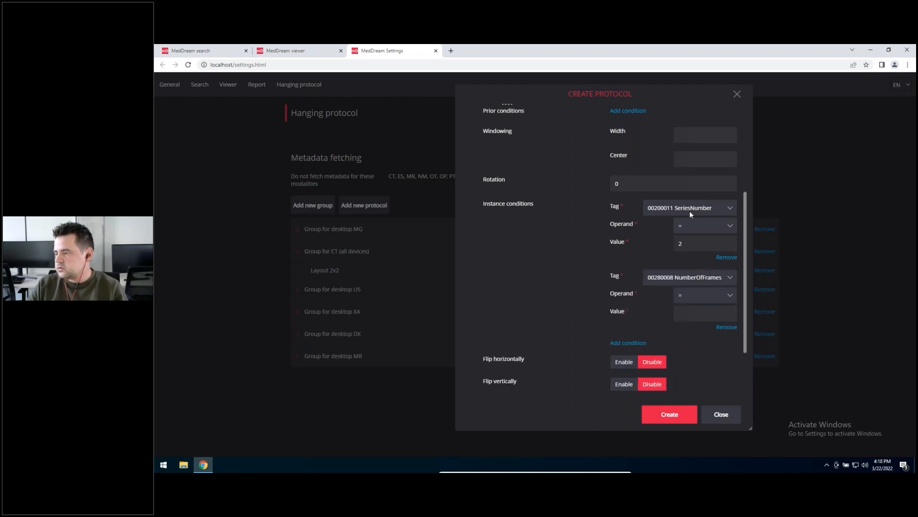
left_click(683, 278)
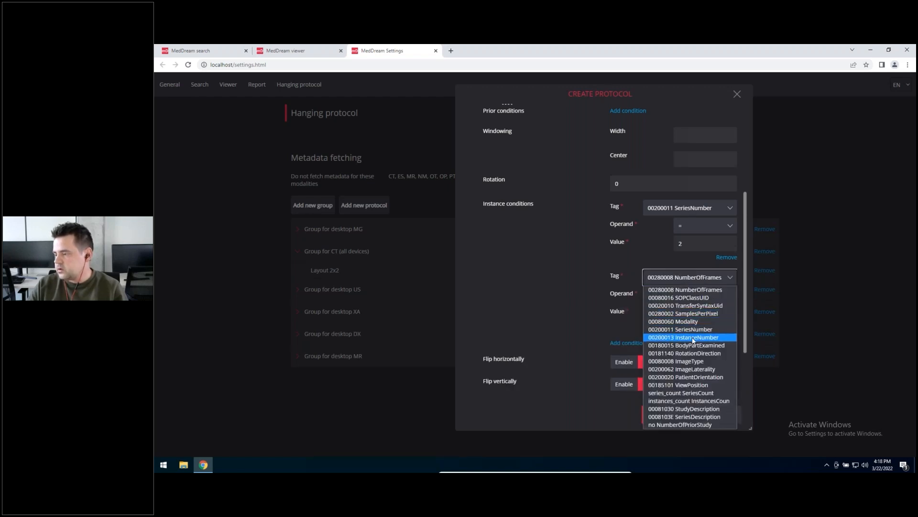
left_click(690, 339)
left_click(725, 313)
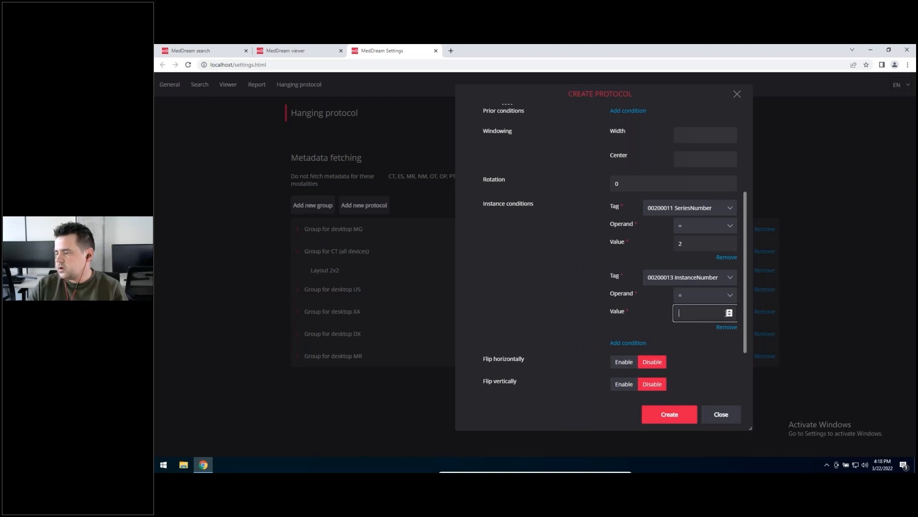
left_click(729, 311)
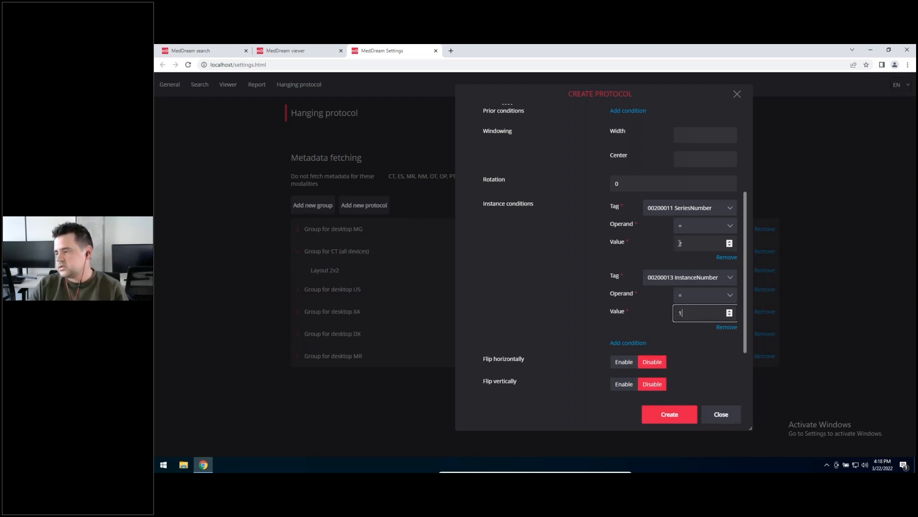
Step: Expand the 1x2 view and add an instance condition with tag 00200011 SeriesNumber, operand = and value 2
scroll(590, 356, "down", 2)
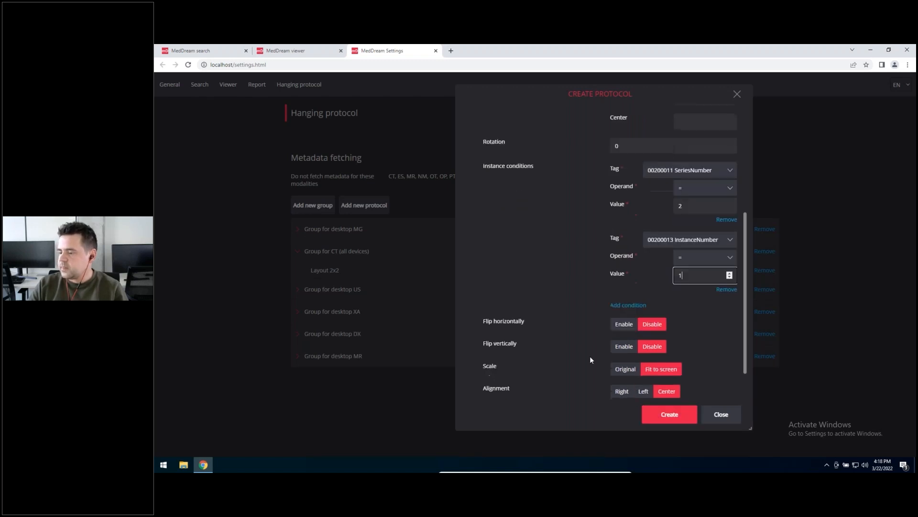
left_click(486, 363)
scroll(518, 308, "down", 5)
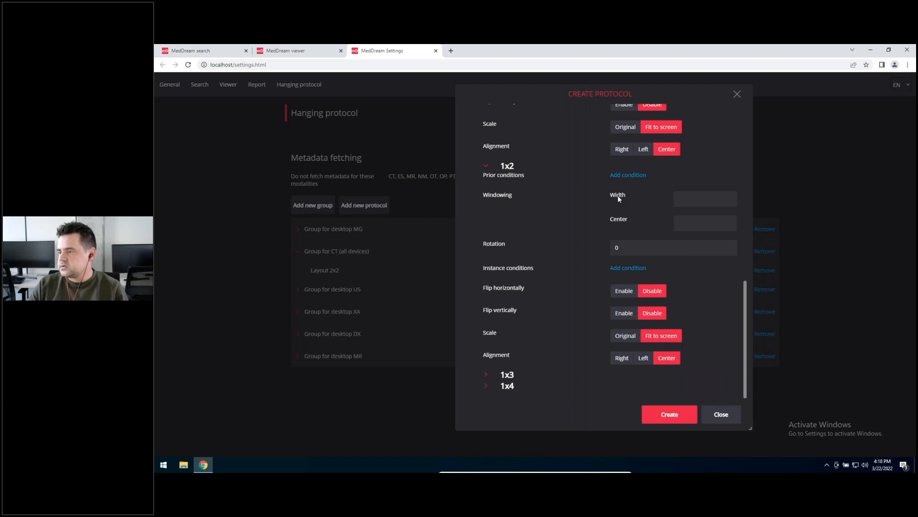
left_click(628, 268)
left_click(689, 272)
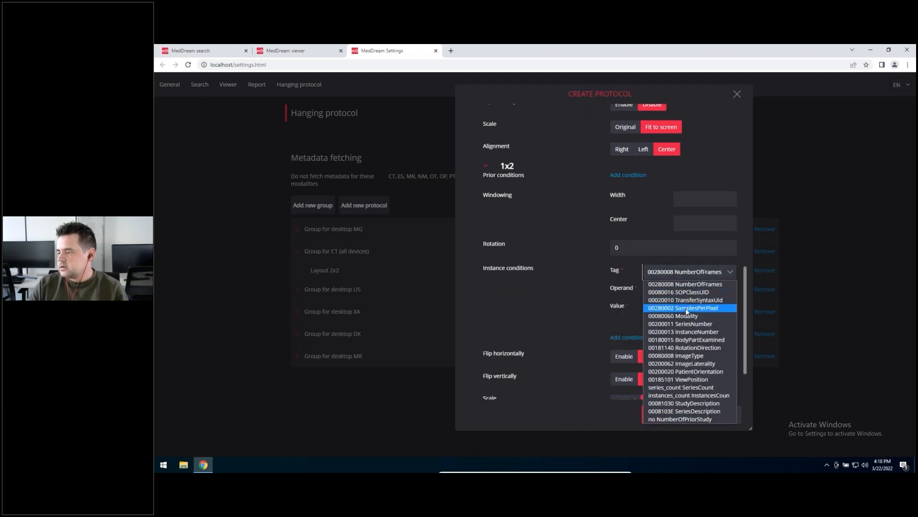
left_click(684, 324)
left_click(695, 306)
type("2")
Step: Add a second instance condition to the 1x2 view with tag 00200013 InstanceNumber, operand = and value 1
scroll(589, 334, "down", 2)
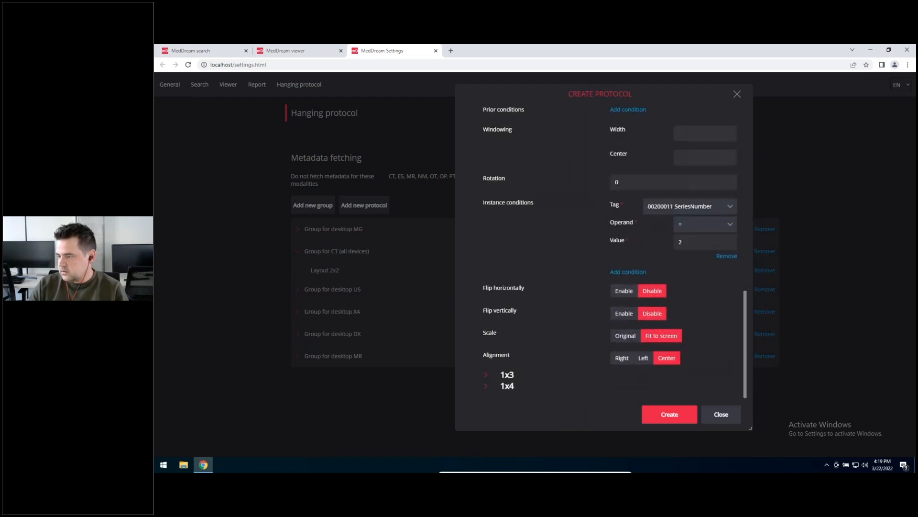
left_click(628, 272)
left_click(701, 277)
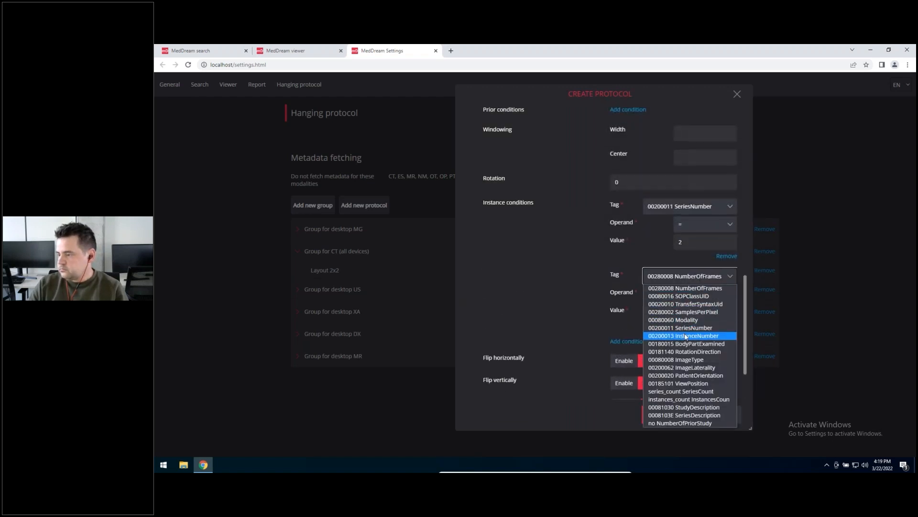
left_click(684, 332)
left_click(687, 312)
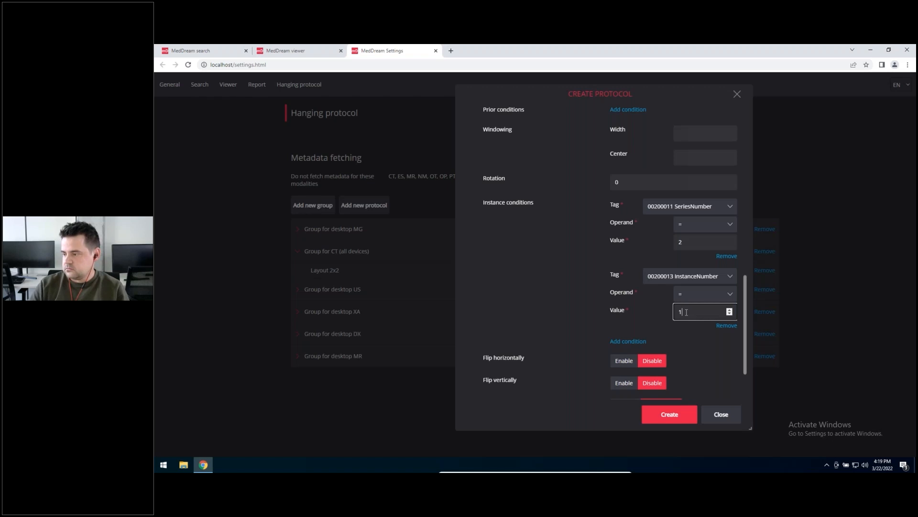
Step: Collapse the 1x2 and 1x1 views in the protocol
scroll(686, 312, "down", 2)
scroll(537, 282, "up", 3)
left_click(481, 145)
scroll(486, 151, "down", 3)
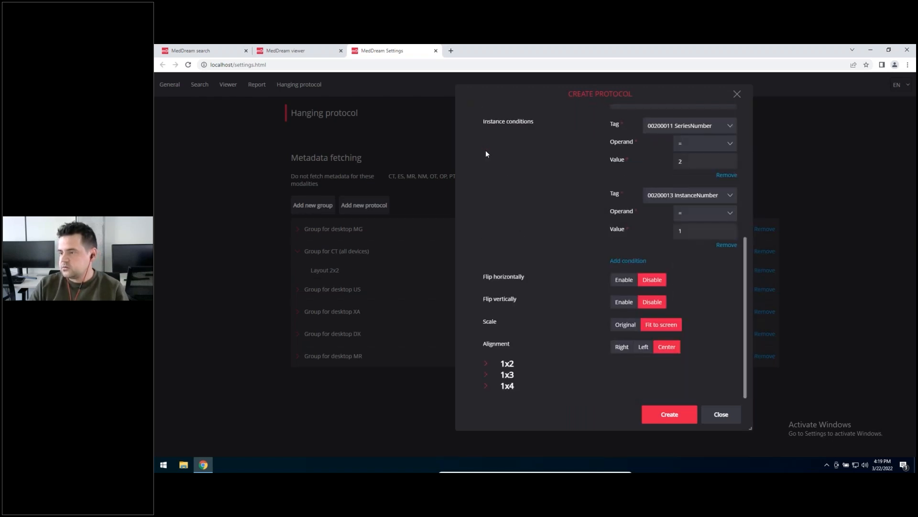
scroll(492, 249, "up", 4)
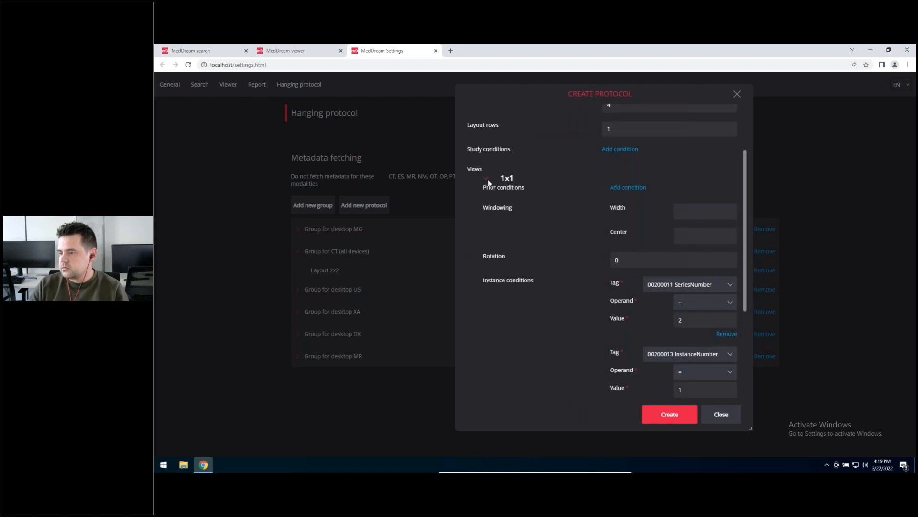
left_click(487, 179)
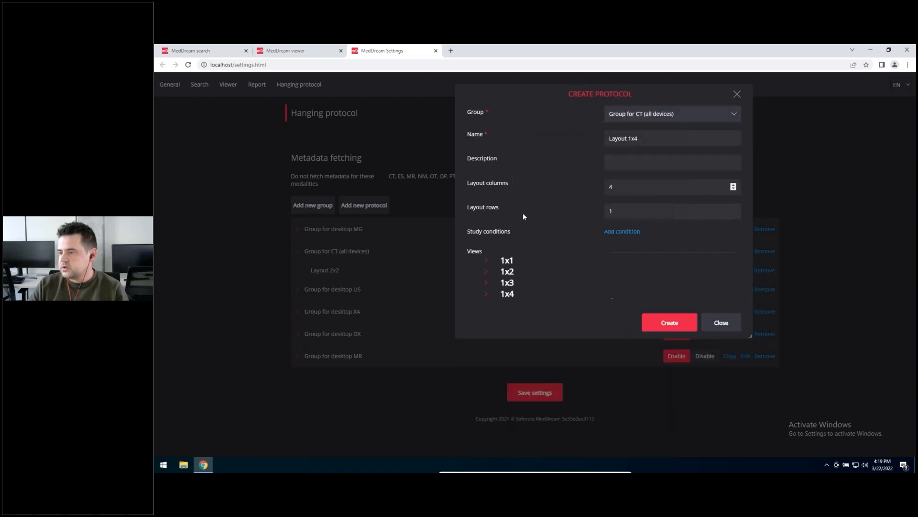
Step: Expand the 1x3 view, check the displayed series in the viewer, and return to the protocol settings
left_click(486, 283)
scroll(553, 286, "down", 2)
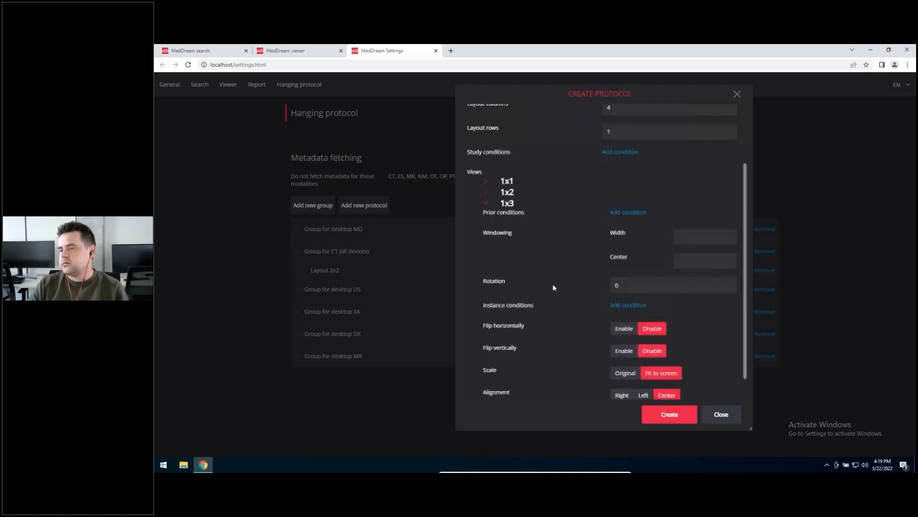
left_click(322, 57)
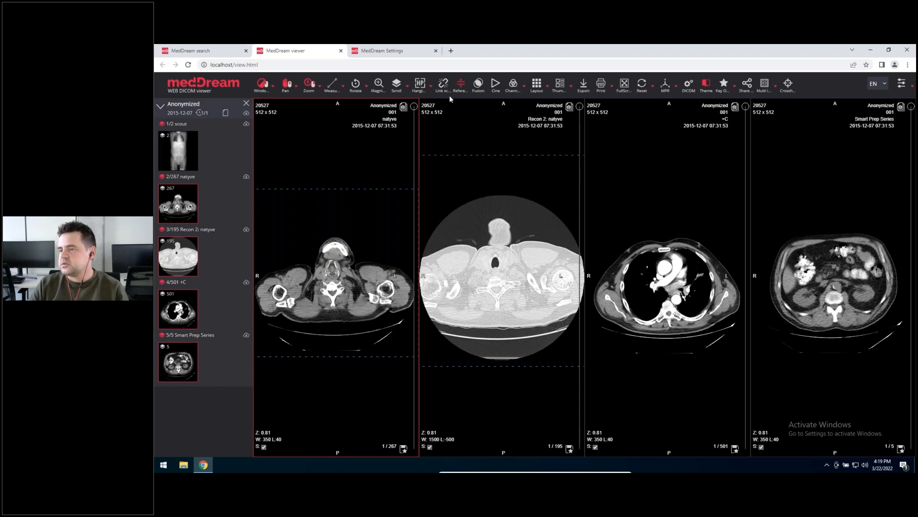
left_click(394, 53)
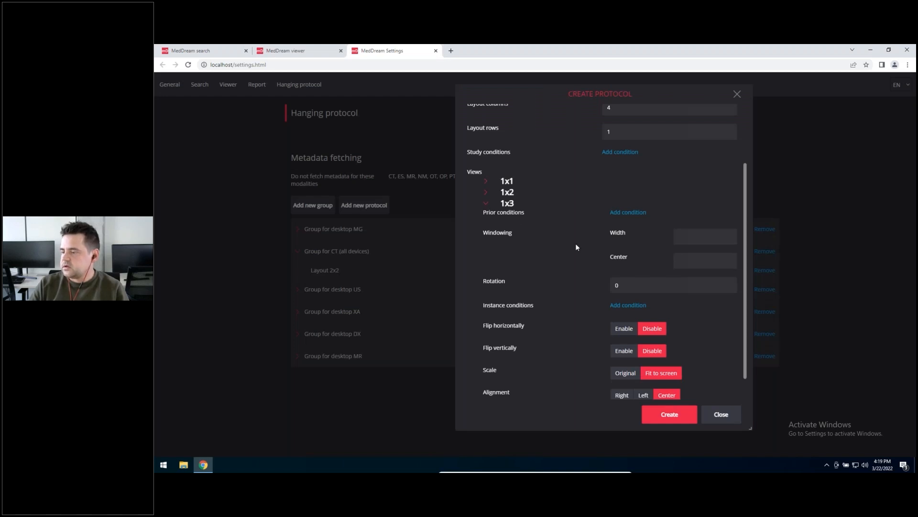
Step: Add an instance condition to the 1x3 view with tag 00200011 SeriesNumber, operand = and value 100
scroll(576, 243, "down", 1)
left_click(626, 279)
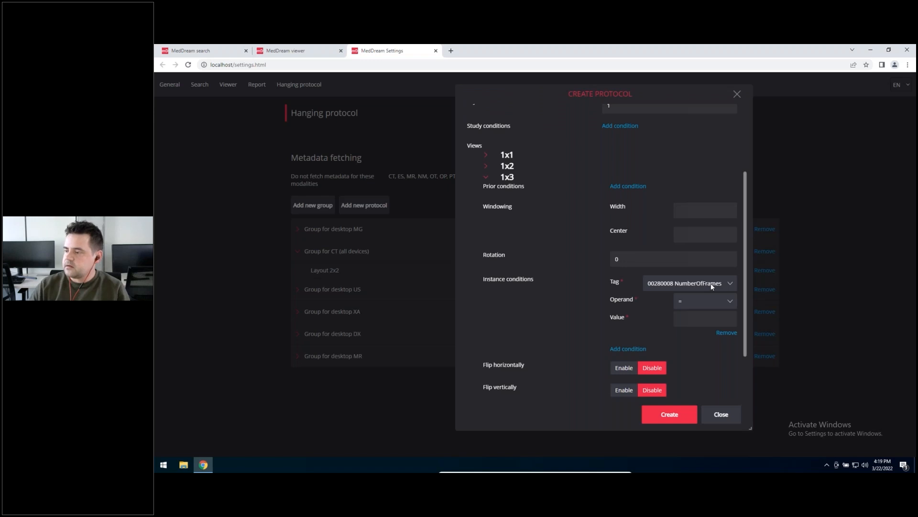
left_click(713, 286)
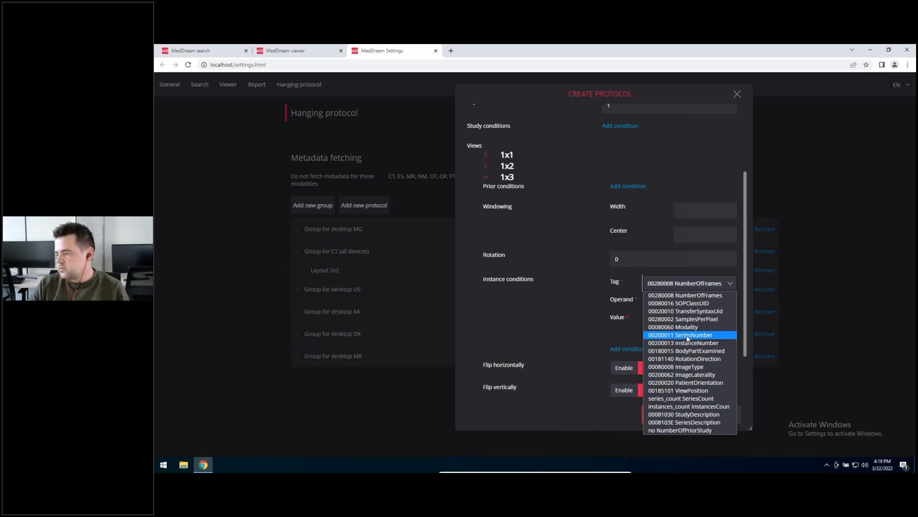
left_click(690, 336)
left_click(713, 326)
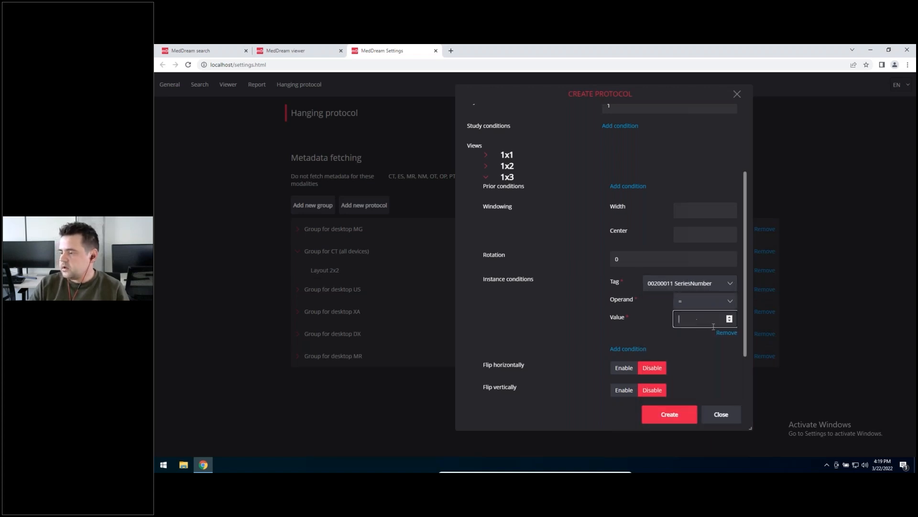
type("12")
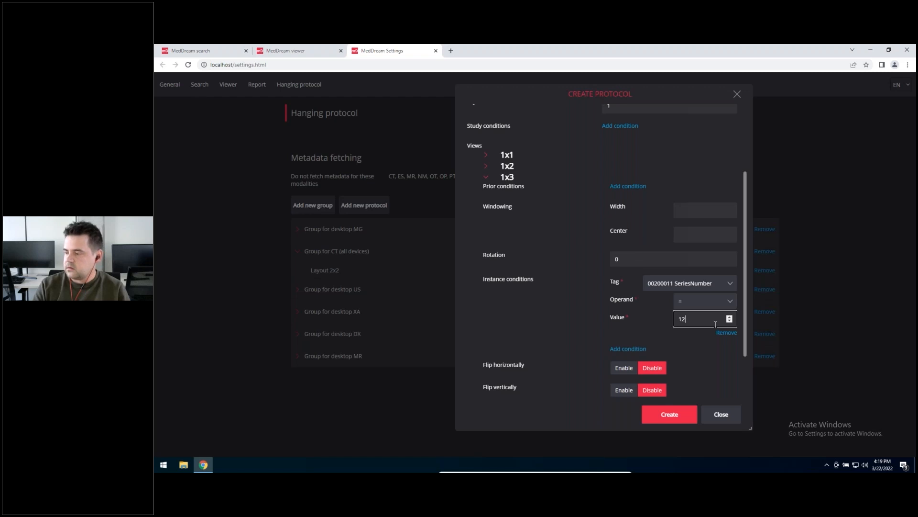
type("00")
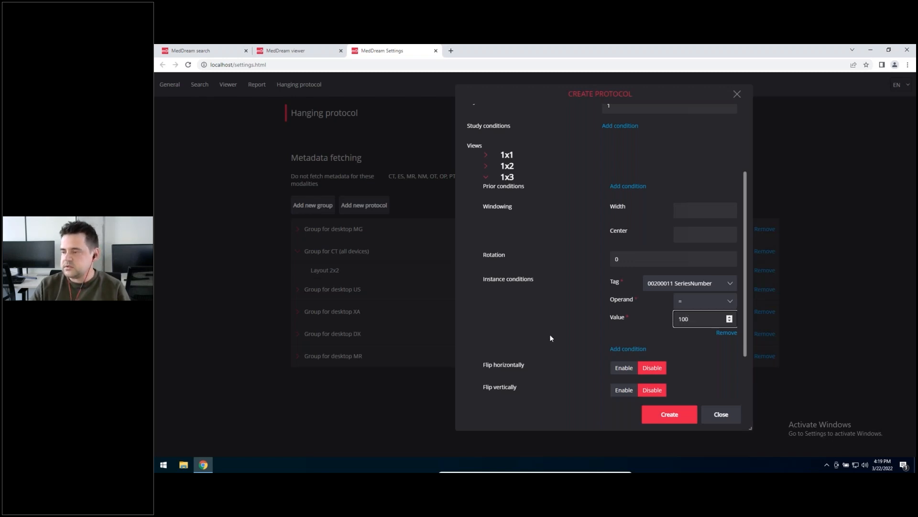
Step: Expand the 1x4 view and add an instance condition with tag 00200011 SeriesNumber, operand = and value 5
scroll(550, 334, "down", 1)
left_click(486, 386)
scroll(488, 392, "down", 3)
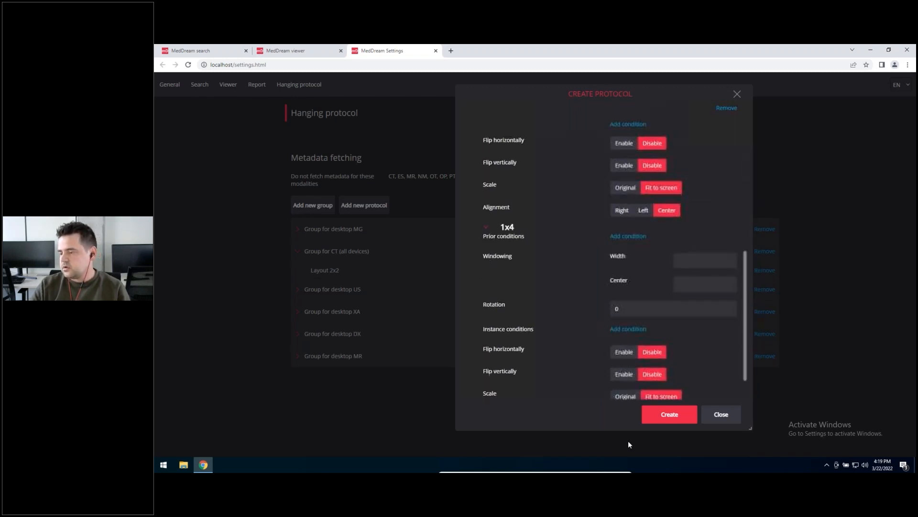
scroll(695, 339, "down", 1)
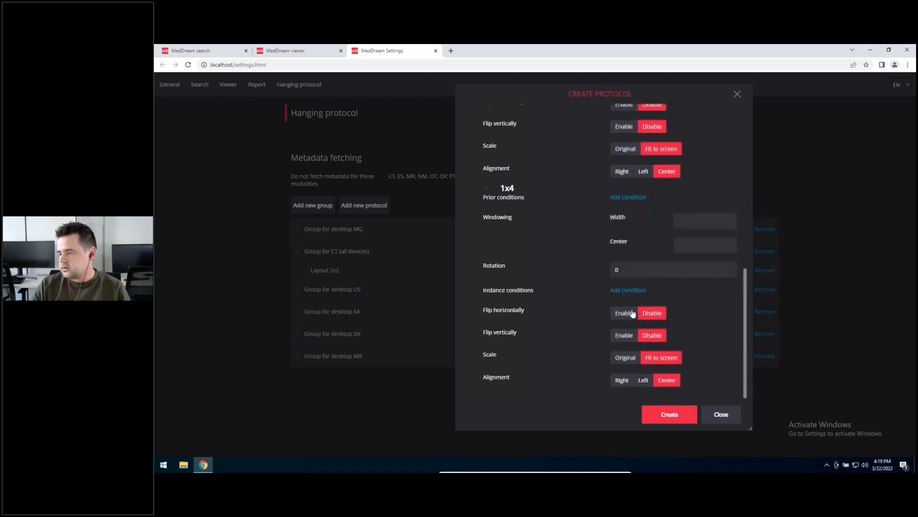
left_click(628, 289)
left_click(707, 292)
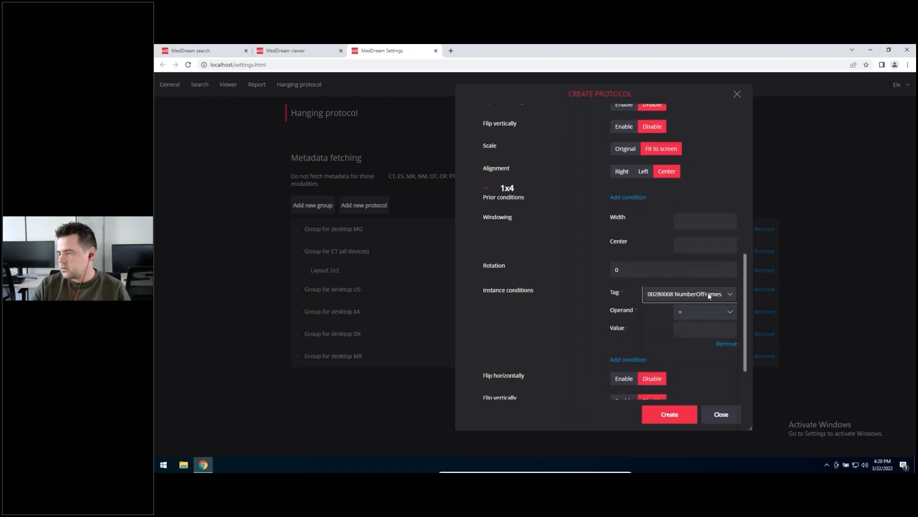
left_click(694, 346)
left_click(692, 332)
type("5")
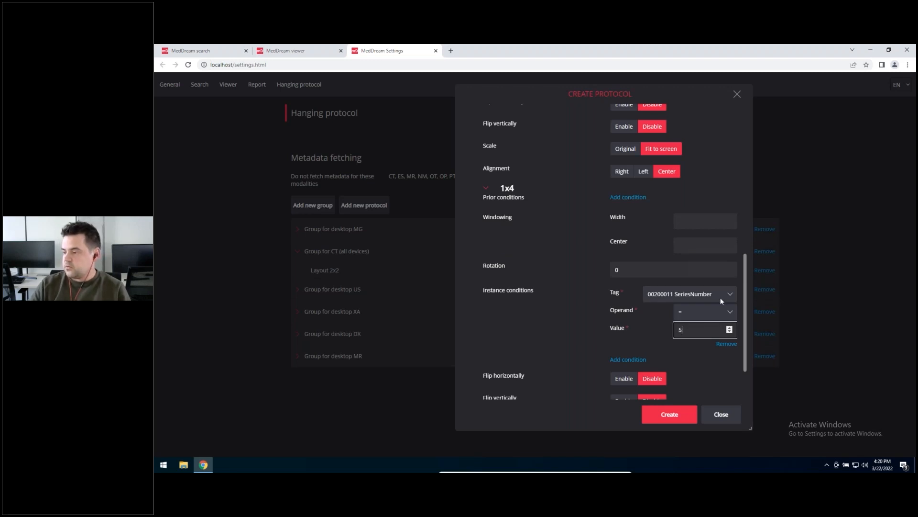
Step: Add a second instance condition to the 1x4 view using tag 00200013 InstanceNumber and fill in its value
scroll(628, 358, "down", 2)
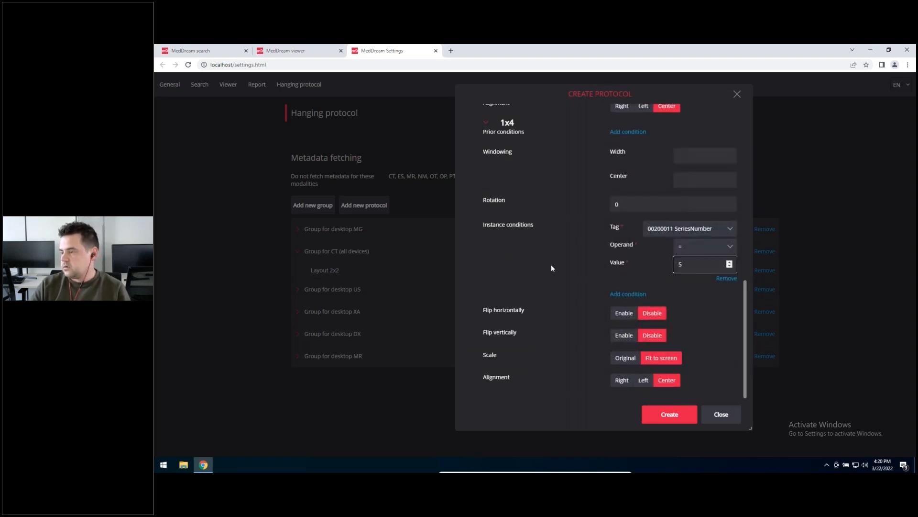
scroll(595, 270, "up", 5)
scroll(597, 271, "down", 5)
left_click(631, 294)
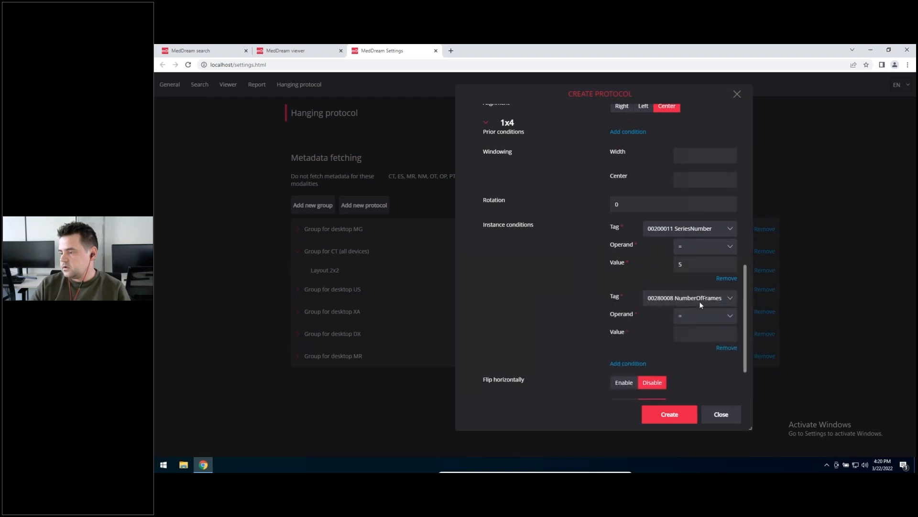
left_click(700, 304)
left_click(709, 358)
left_click(728, 333)
scroll(559, 286, "up", 10)
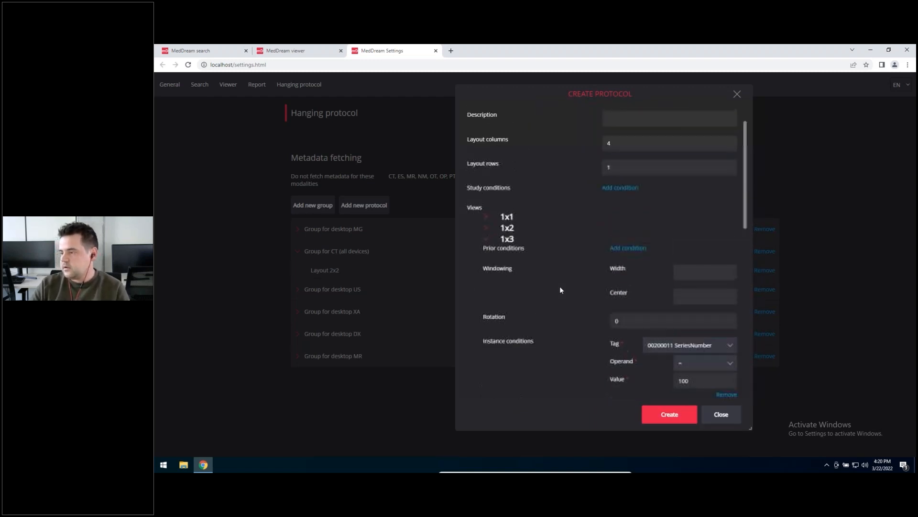
Step: Expand the 1x2 view and correct the value of its 00200011 SeriesNumber instance condition
scroll(560, 287, "up", 1)
left_click(489, 273)
scroll(559, 281, "down", 3)
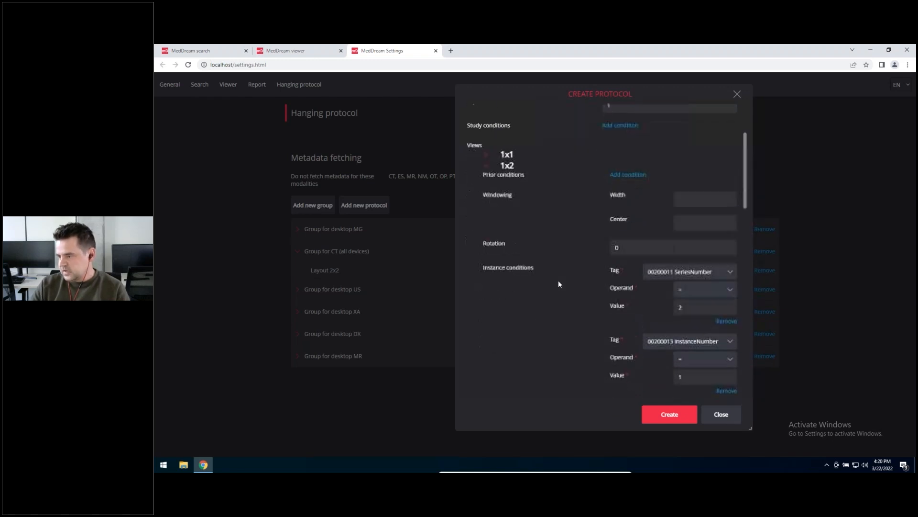
scroll(606, 307, "down", 3)
double_click(701, 175)
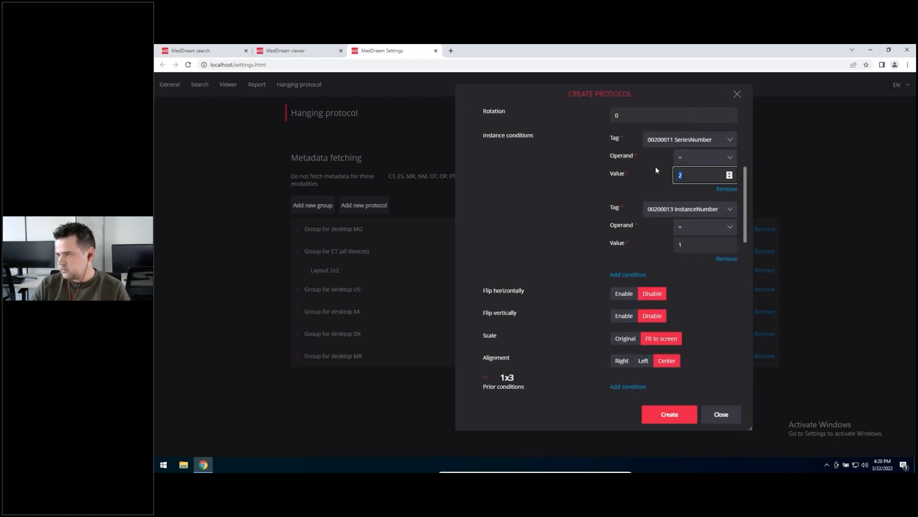
scroll(545, 244, "up", 5)
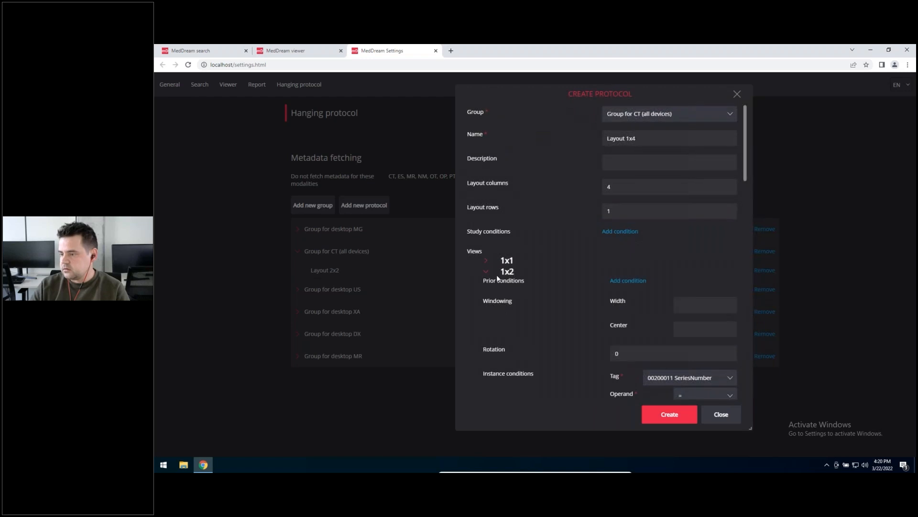
Step: Check the 1x1 view's instance conditions, create the Layout 1x4 protocol and save the hanging protocol settings
left_click(485, 261)
scroll(492, 266, "down", 3)
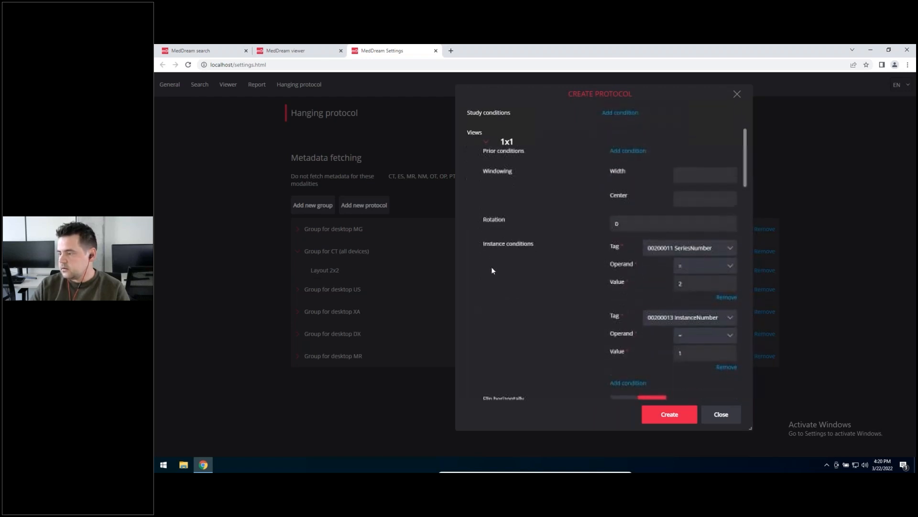
left_click(683, 416)
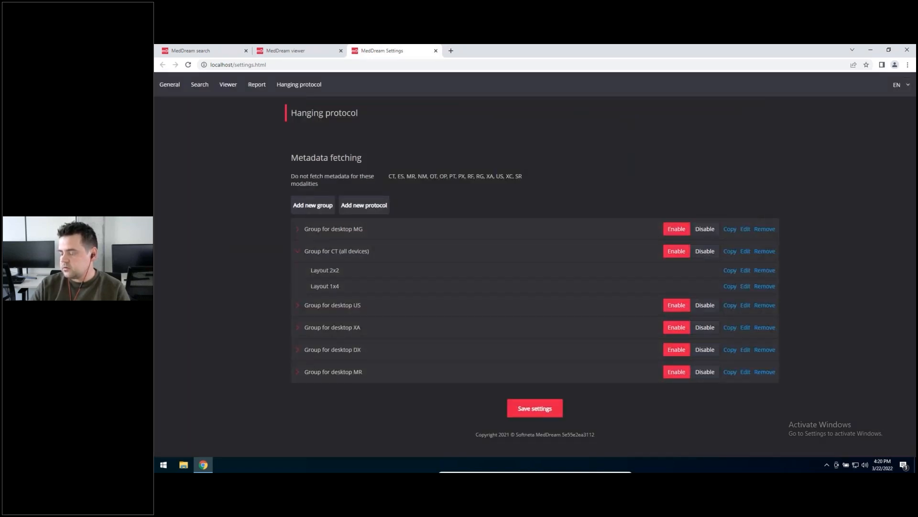
left_click(556, 408)
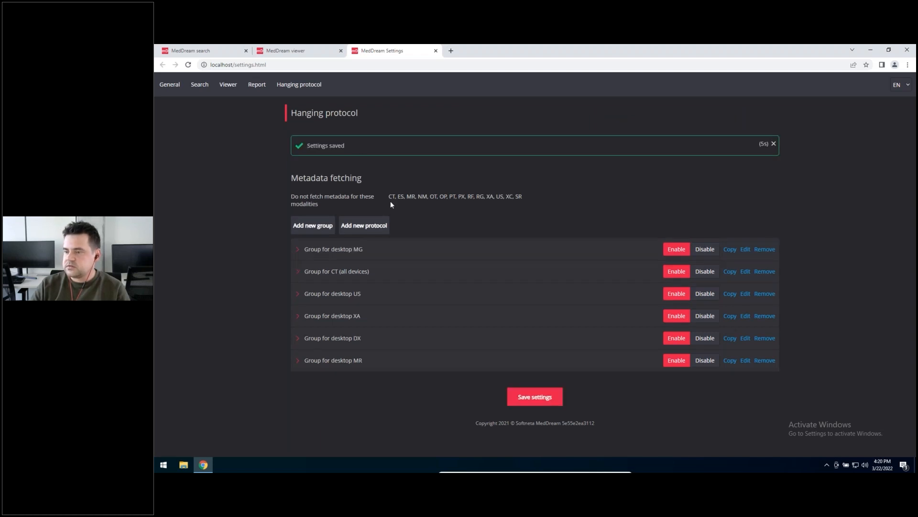
Step: Close the outdated viewer tab and reopen the CT study KUNAS from the study search list
left_click(297, 51)
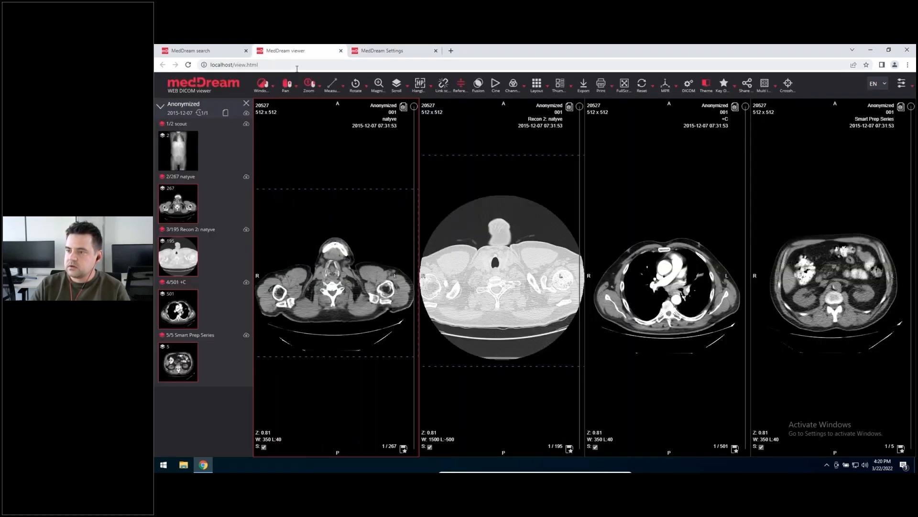
left_click(341, 50)
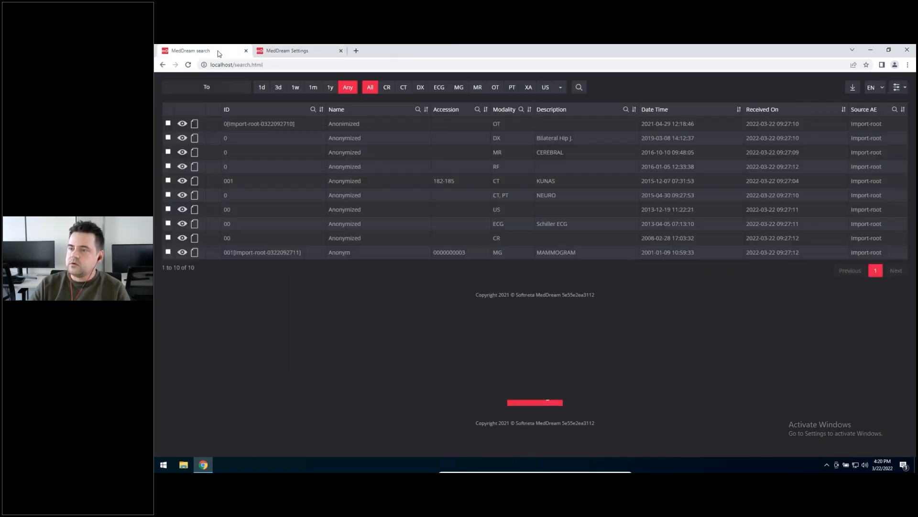
double_click(508, 183)
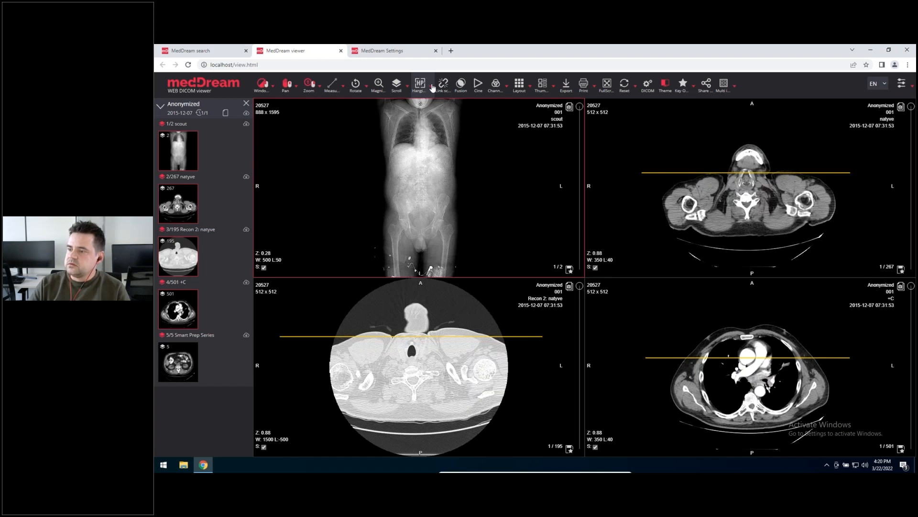
Step: Manually apply the Layout 1x4 hanging protocol from Group for CT (all devices) to the open study
left_click(431, 87)
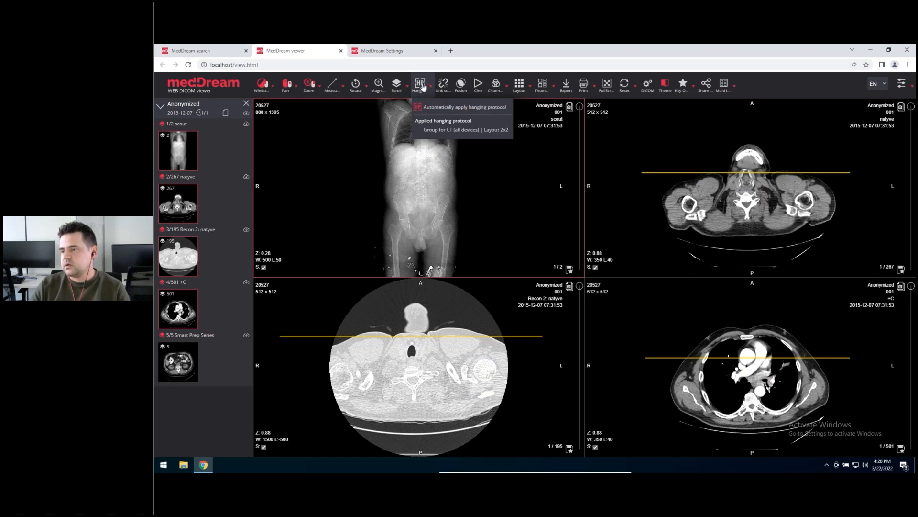
left_click(421, 85)
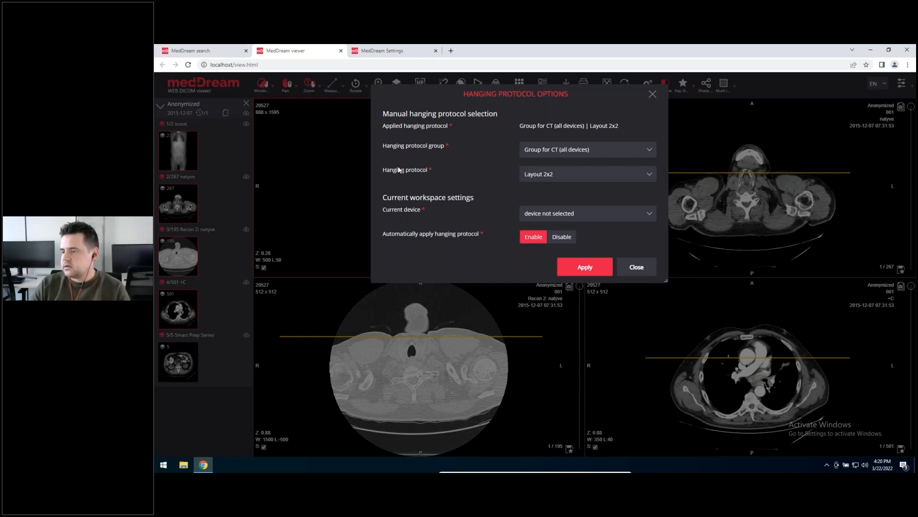
left_click(557, 175)
left_click(547, 194)
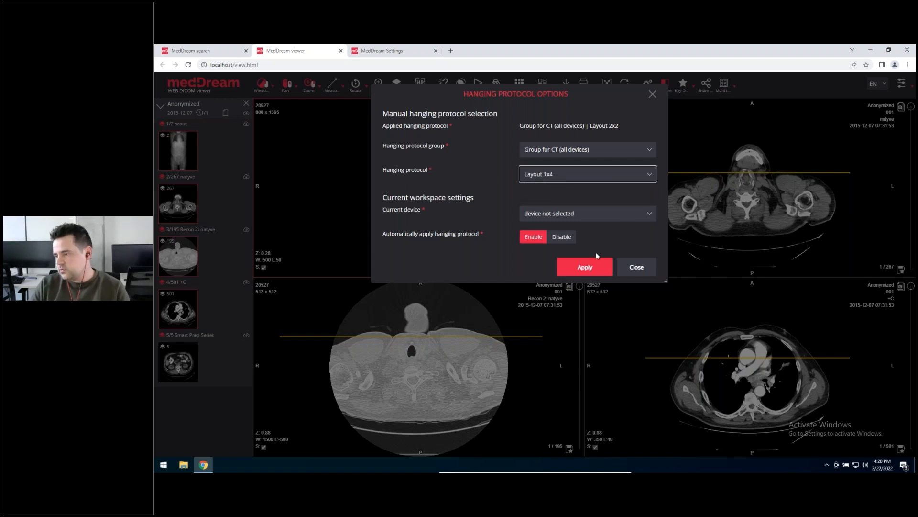
left_click(592, 266)
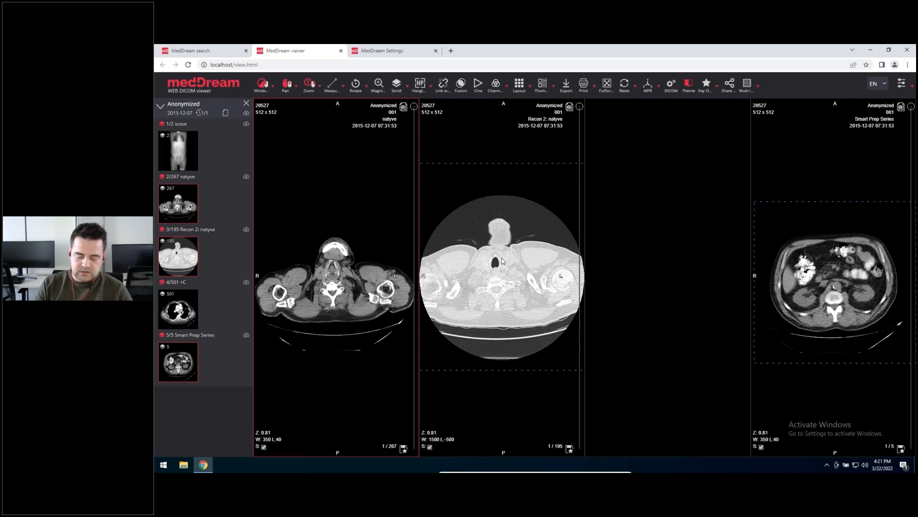
Step: Cycle the open study's hanging protocol to Layout 2x2 and back to Layout 1x4
key("Right")
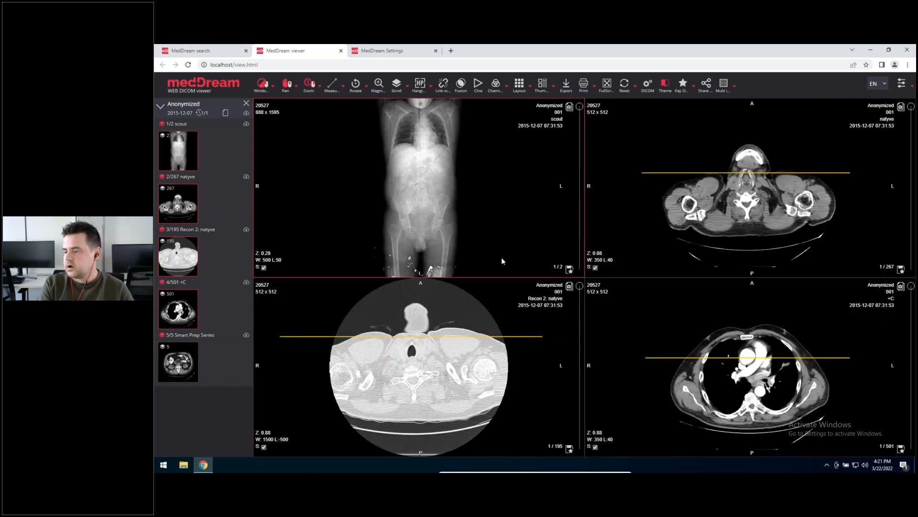
key("Right")
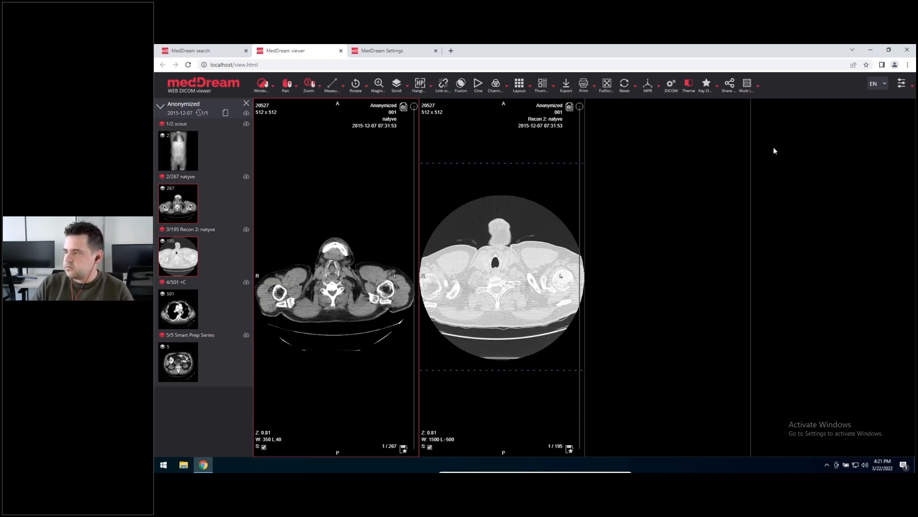
Step: Look up the entries for applying the next and previous hanging protocol in the viewer's shortcut list, and return to the images
left_click(904, 91)
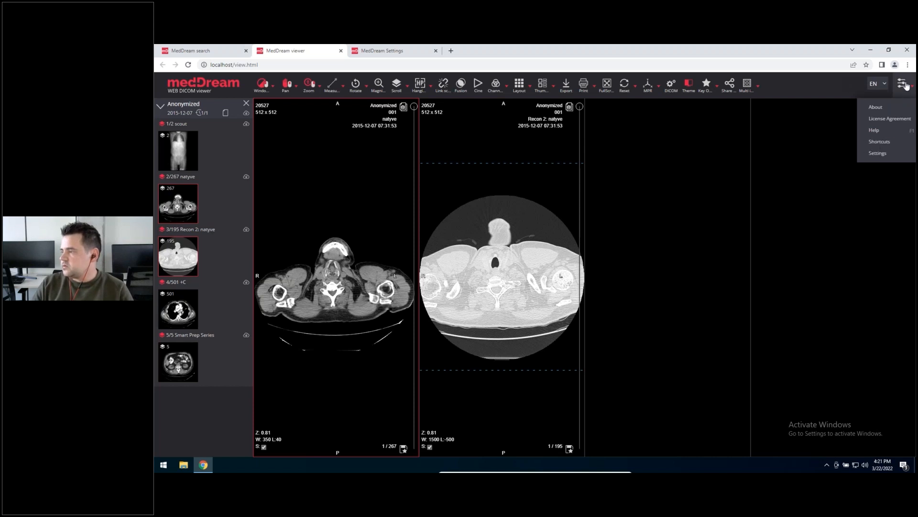
left_click(880, 142)
scroll(510, 251, "down", 3)
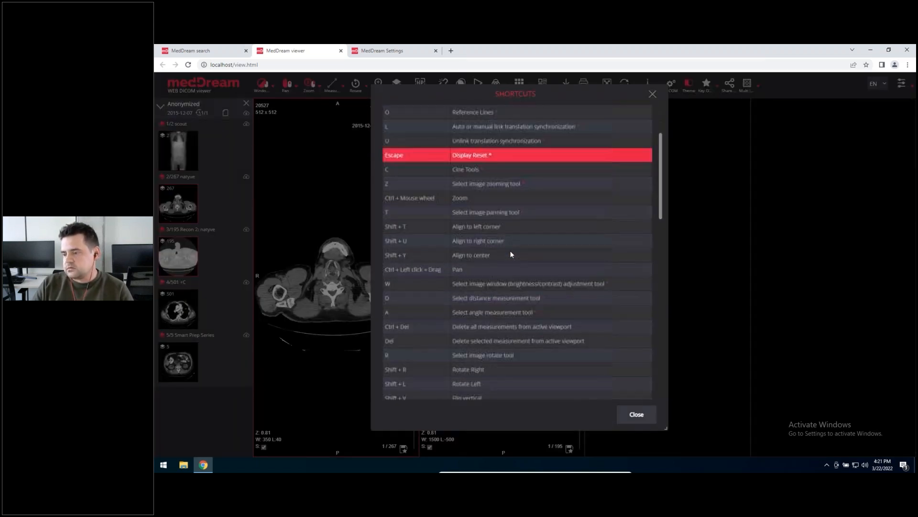
scroll(543, 249, "down", 15)
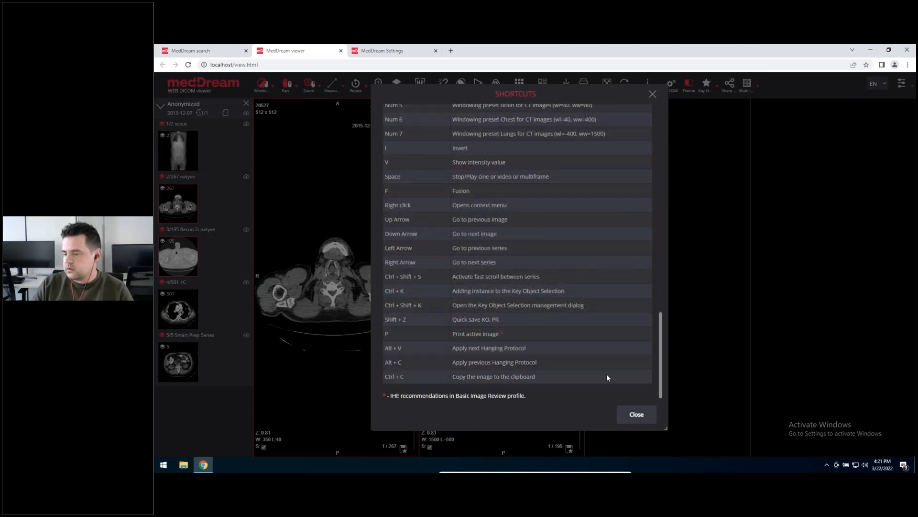
left_click_drag(491, 359, 385, 352)
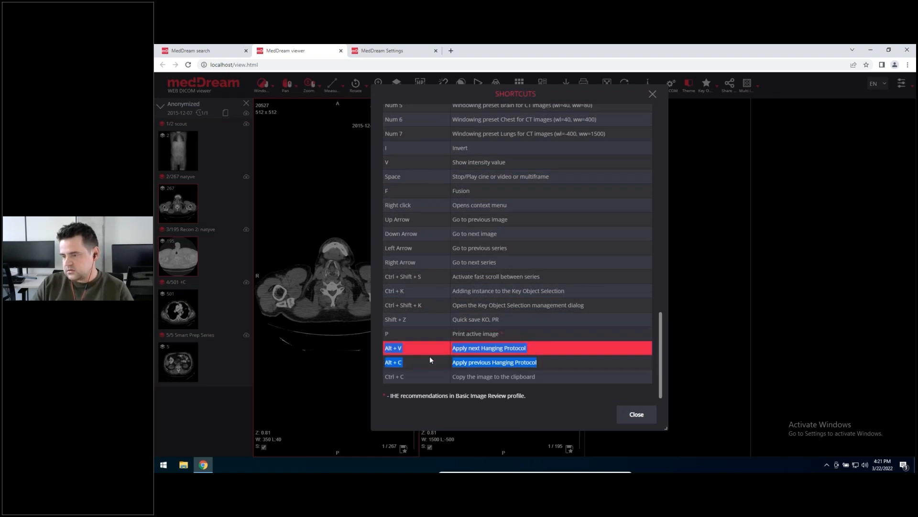
left_click(636, 414)
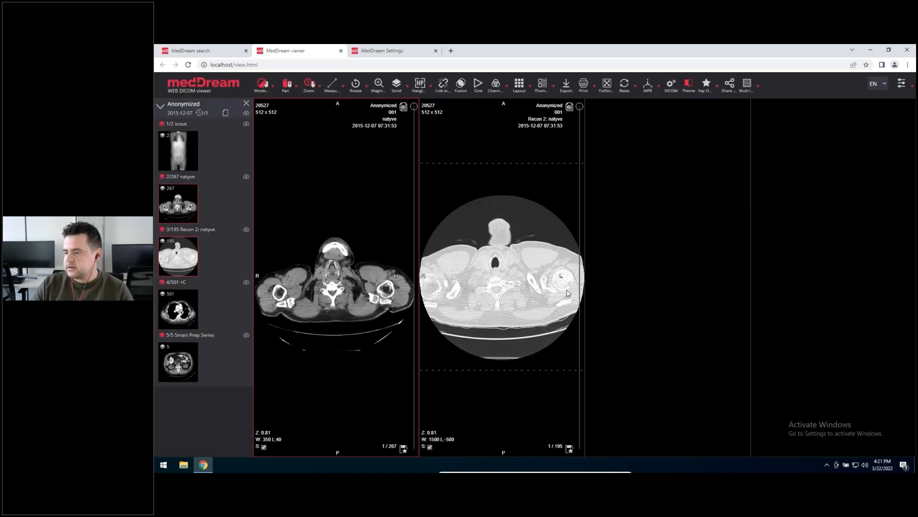
left_click(489, 267)
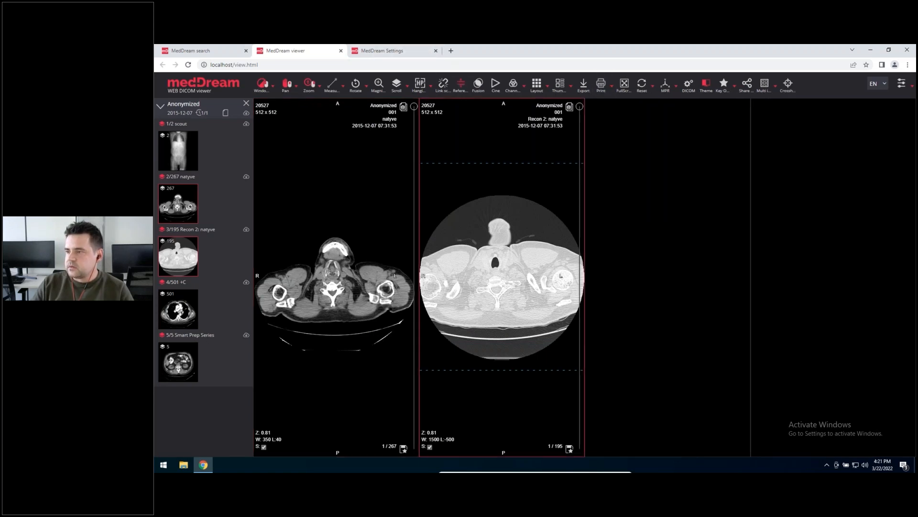
Step: In the protocol settings, move Layout 1x4 above Layout 2x2 in Group for CT (all devices) and save the settings
left_click(367, 50)
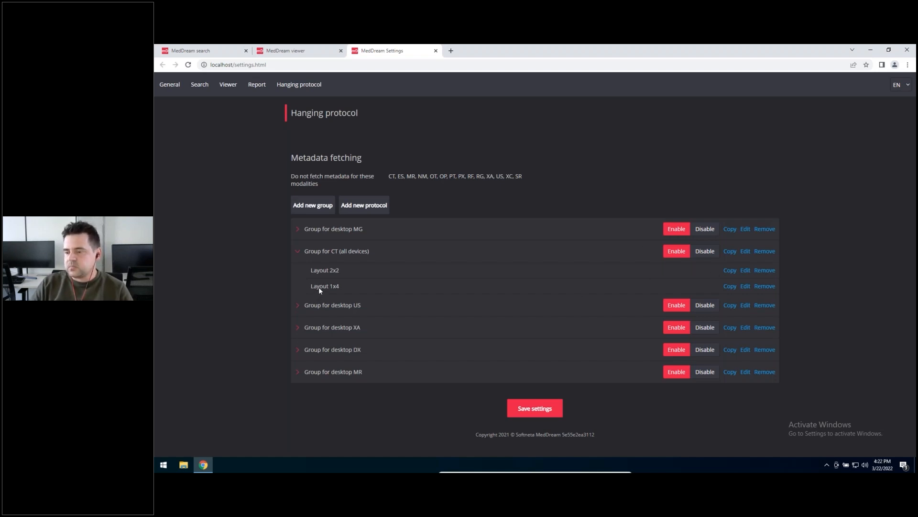
left_click_drag(319, 288, 321, 266)
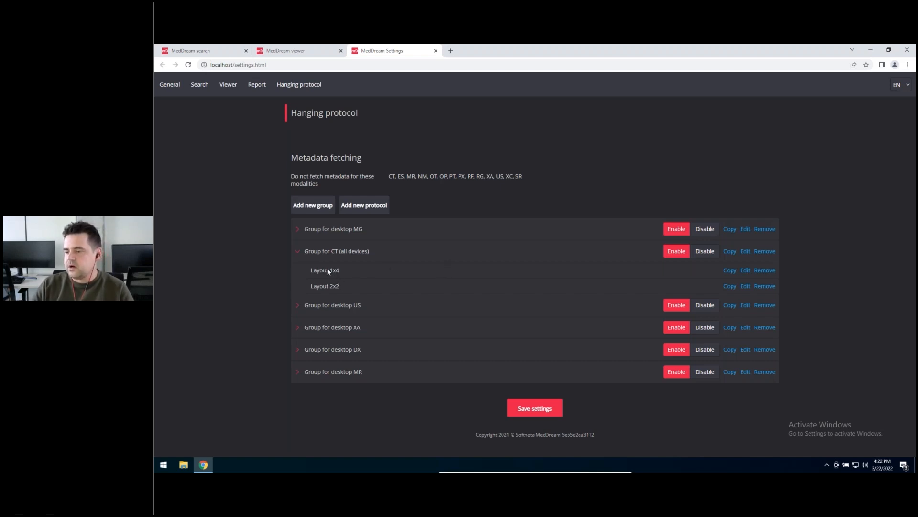
left_click(512, 401)
Step: Replace the open study with the CT, PT study NEURO, switch it to the Layout 2x2 protocol and close the viewer
left_click(318, 50)
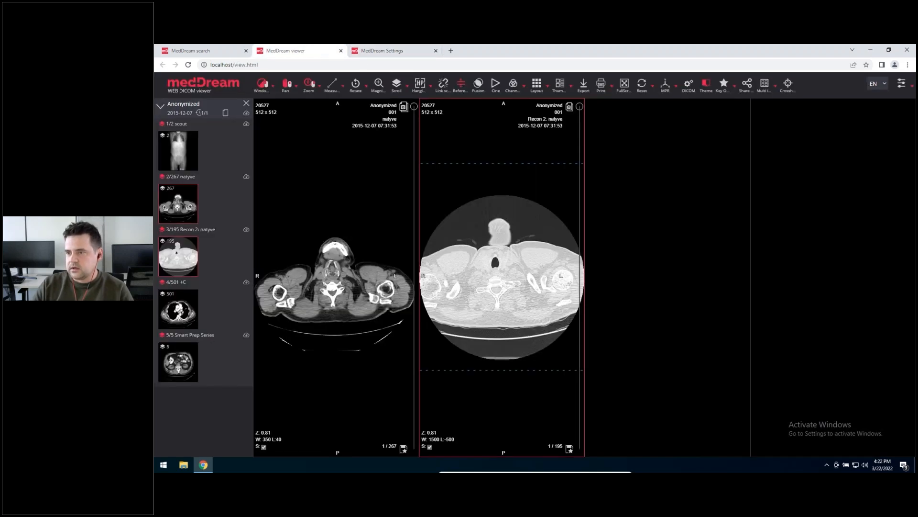
left_click(342, 51)
left_click(227, 52)
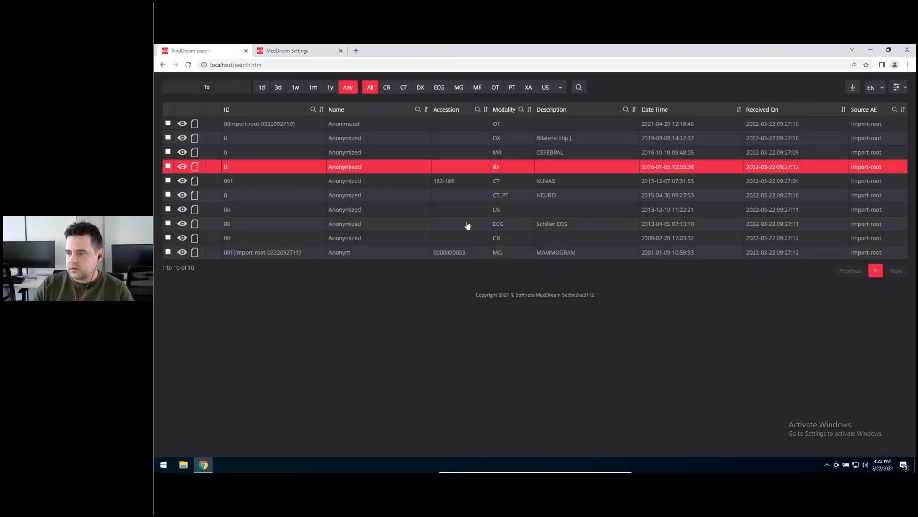
double_click(497, 195)
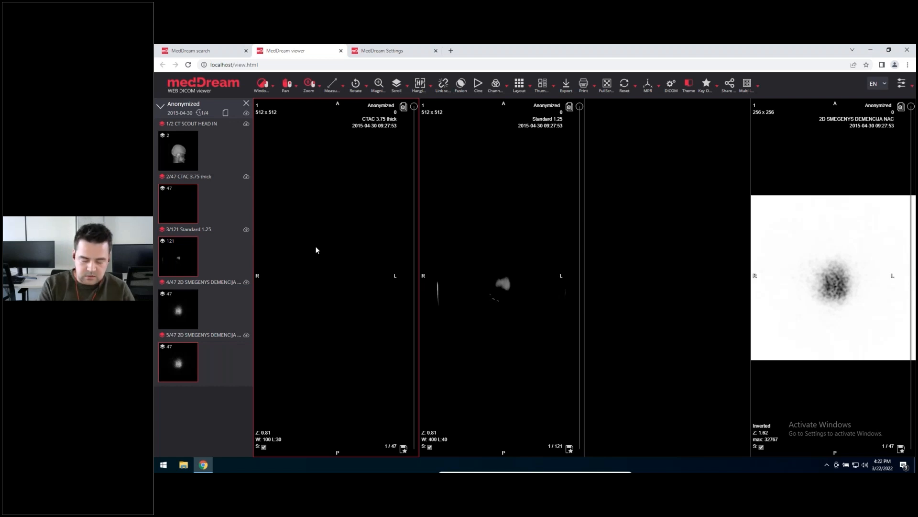
key("Right")
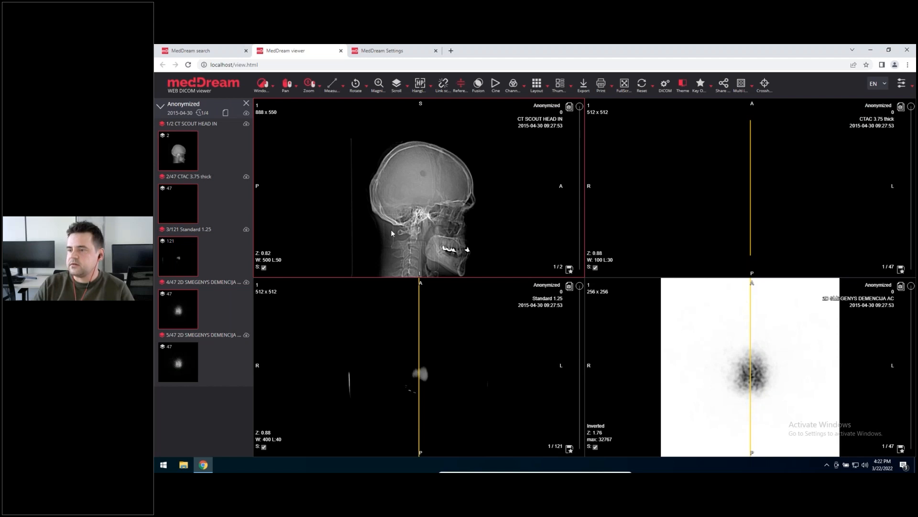
left_click(340, 50)
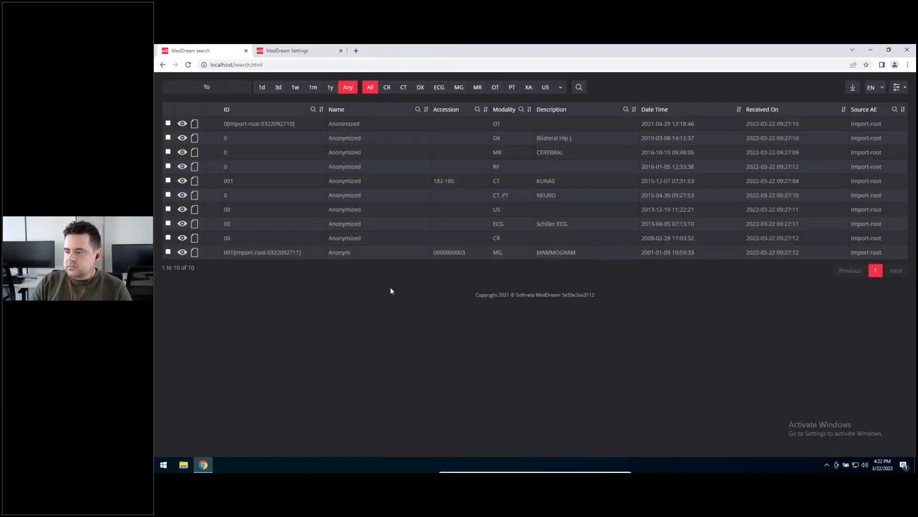
Step: Open Layout 1x4 of Group for CT (all devices) for editing in the hanging protocol settings and inspect its 1x1 view
left_click(898, 87)
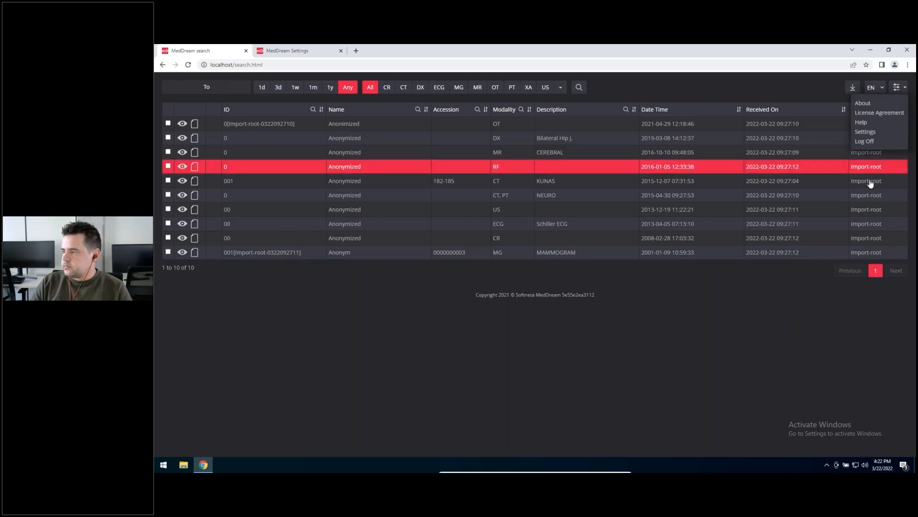
left_click(866, 132)
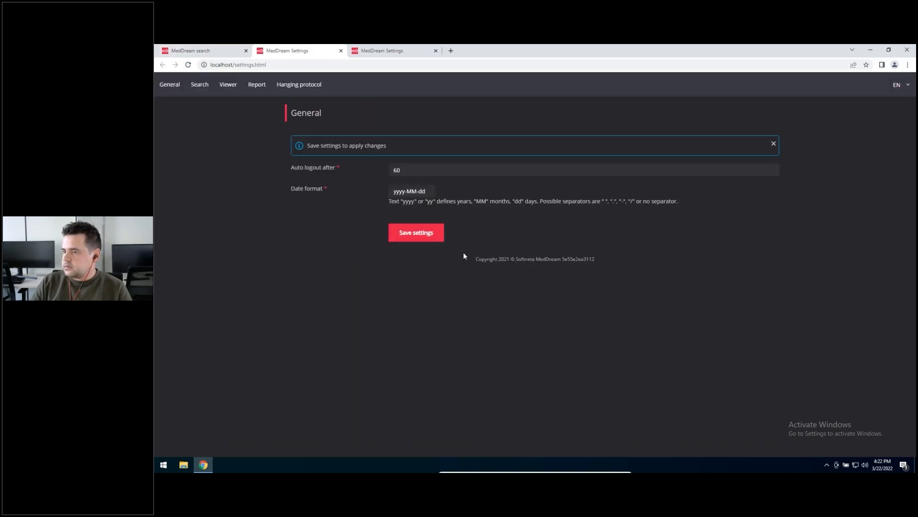
left_click(297, 85)
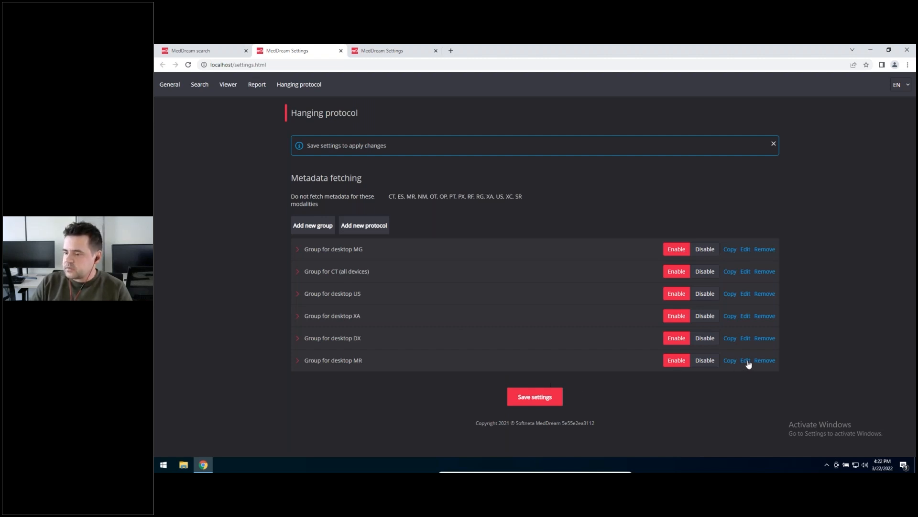
left_click(296, 271)
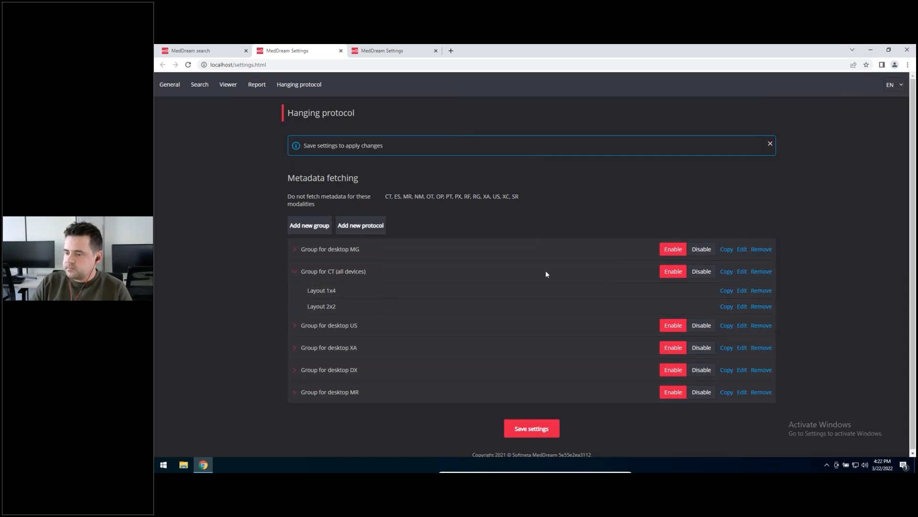
left_click(742, 291)
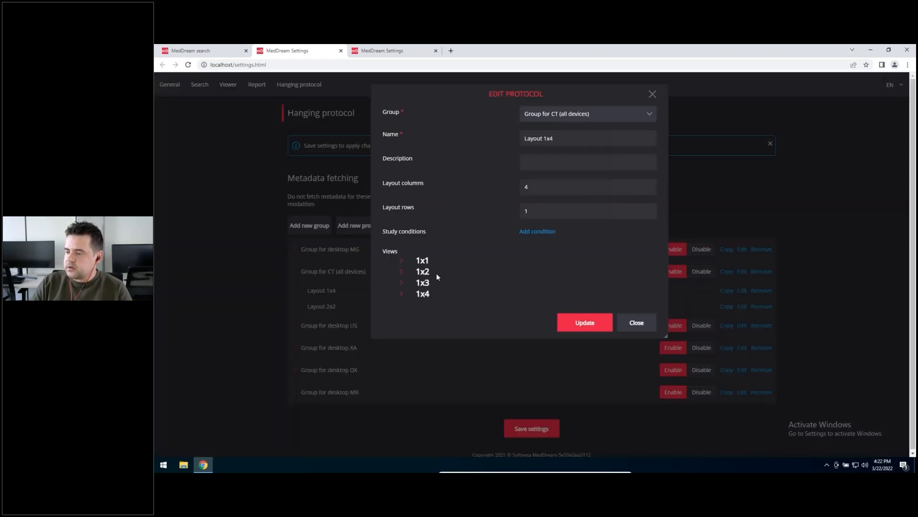
left_click(401, 261)
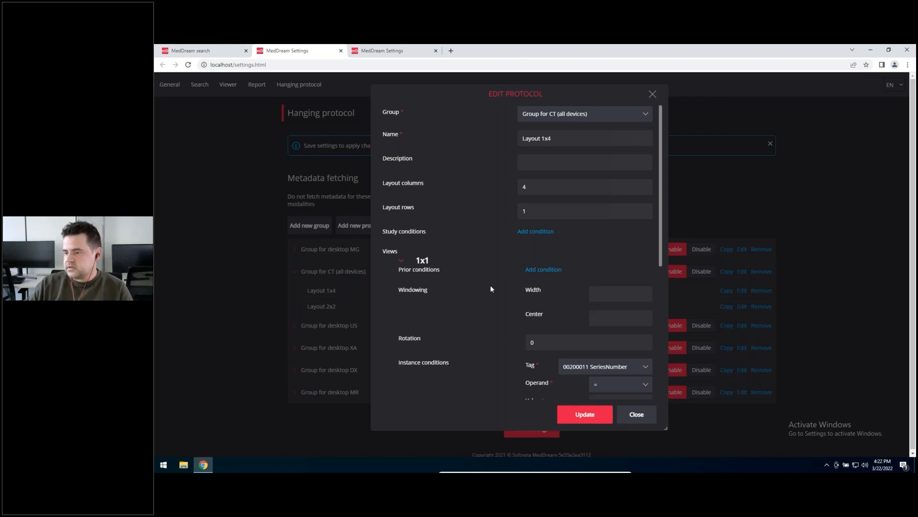
left_click(402, 261)
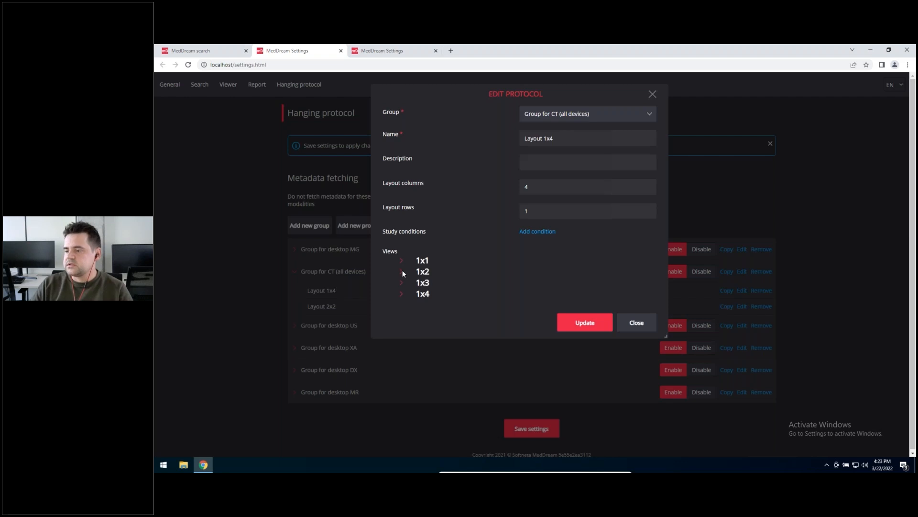
Step: Add a prior condition NumberOfPriorStudy = 0 to the 1x2 view of Layout 1x4 and update the protocol
left_click(401, 271)
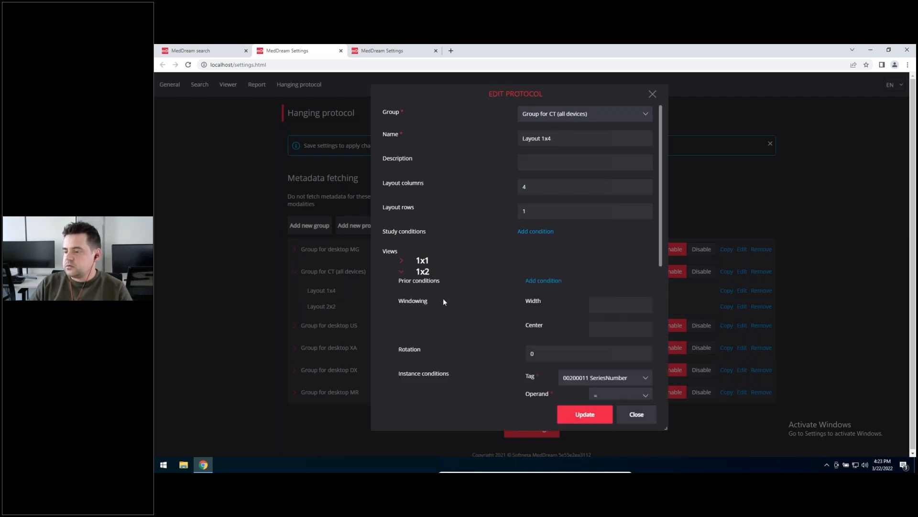
scroll(443, 301, "down", 3)
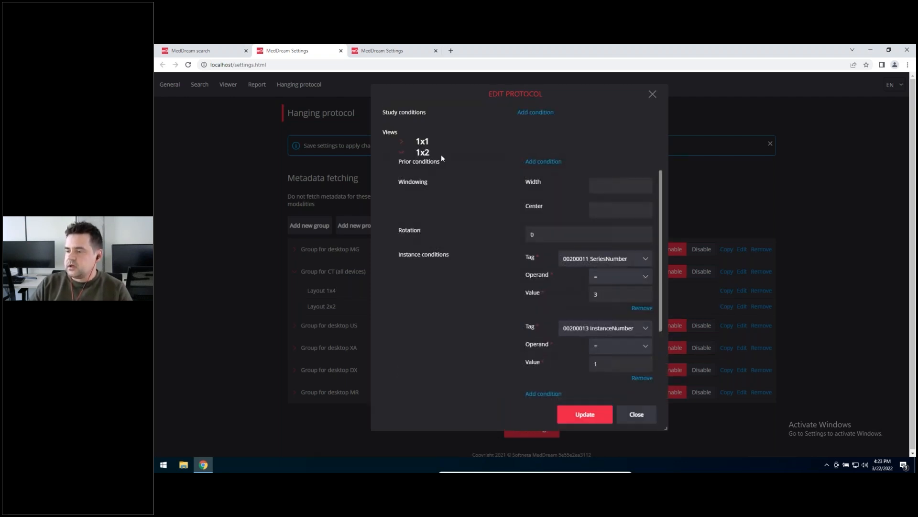
left_click(543, 165)
left_click(610, 165)
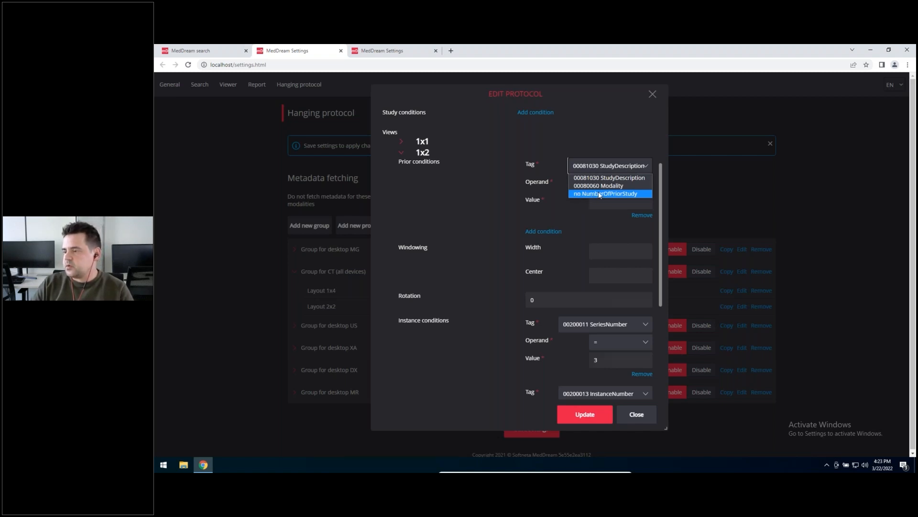
left_click(597, 194)
left_click(611, 201)
type("0")
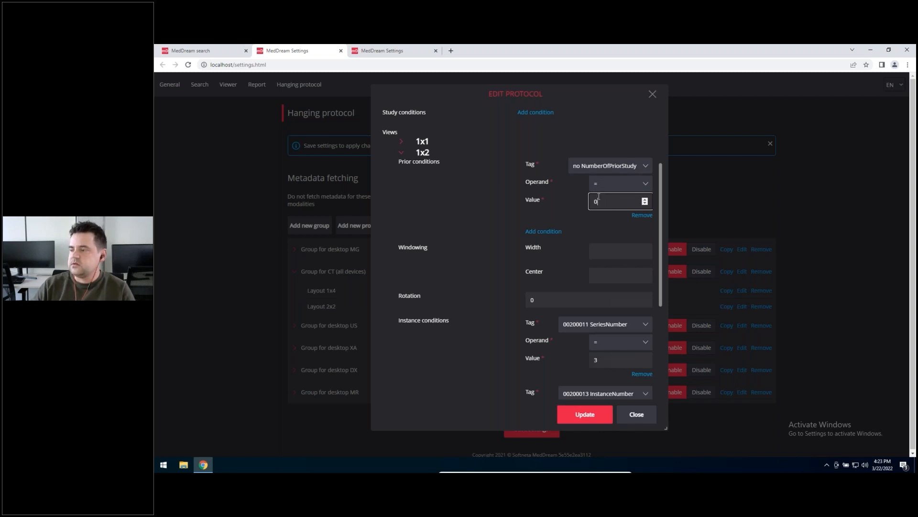
left_click(586, 415)
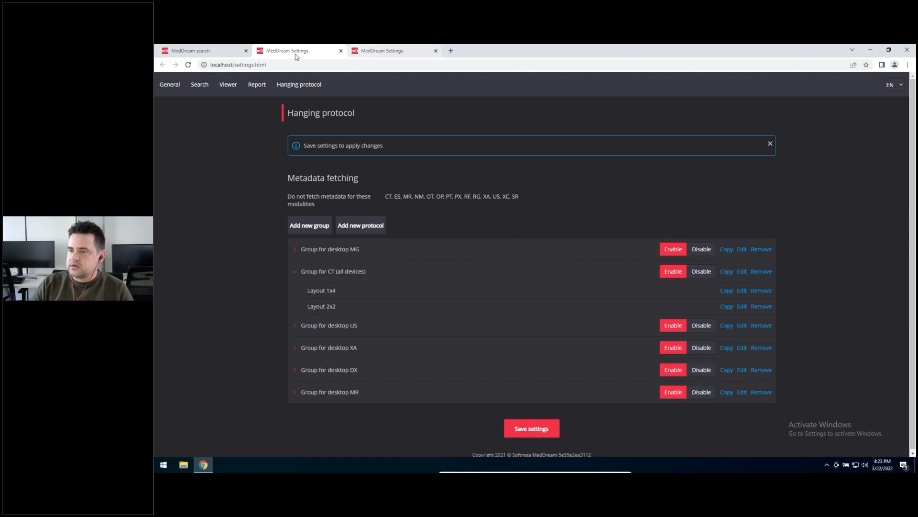
Step: In the other open settings page, inspect the tags available for the instance conditions of Layout 1x4's 1x1 view, and close the protocol without changes
left_click(196, 50)
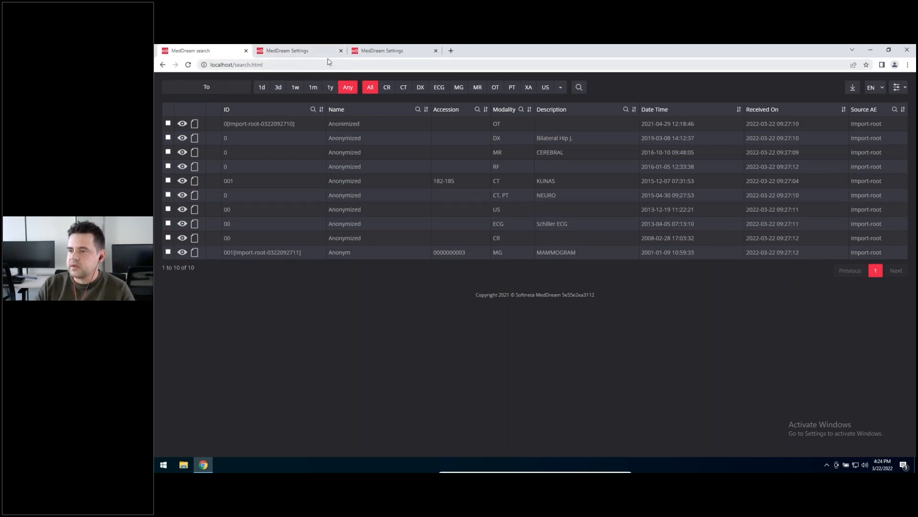
left_click(383, 50)
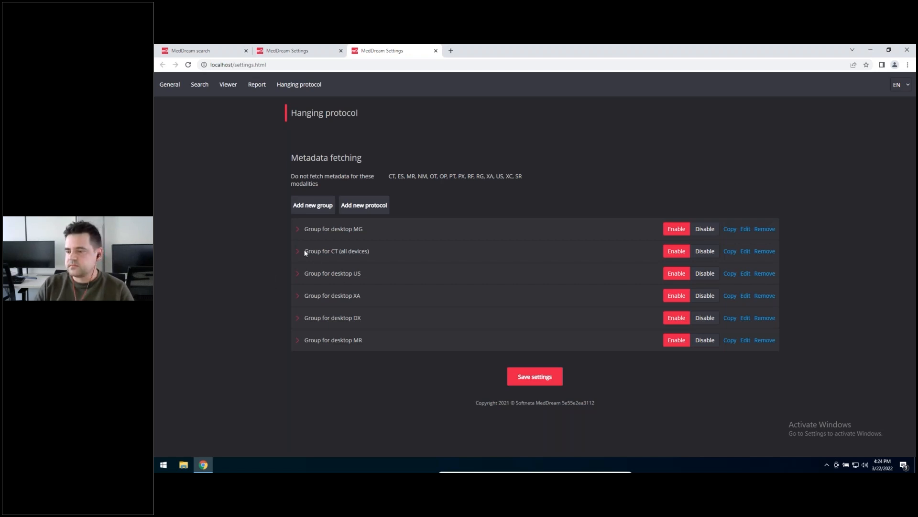
left_click(368, 261)
left_click(745, 270)
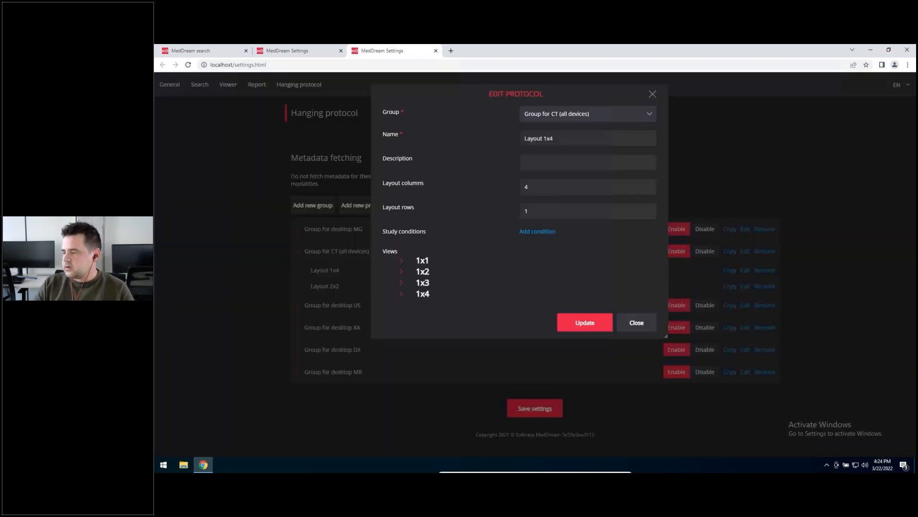
left_click(401, 260)
scroll(564, 248, "down", 5)
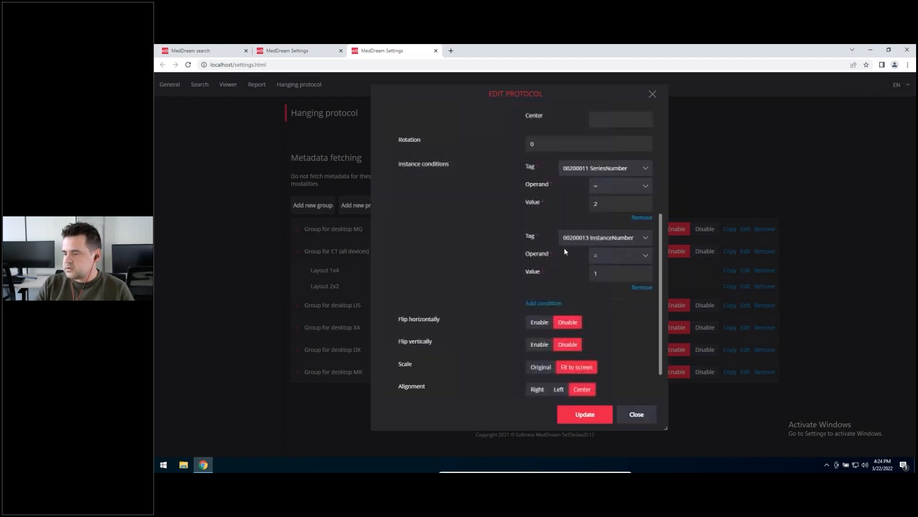
left_click(597, 240)
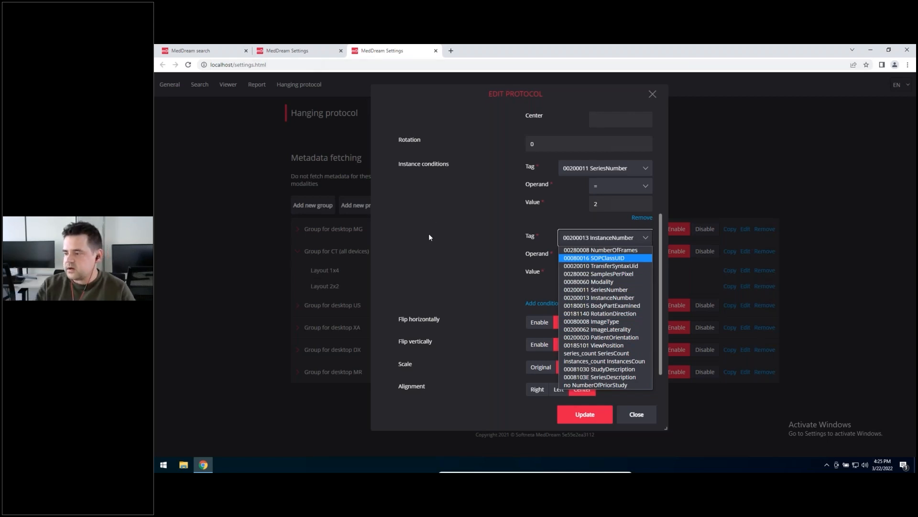
left_click(635, 413)
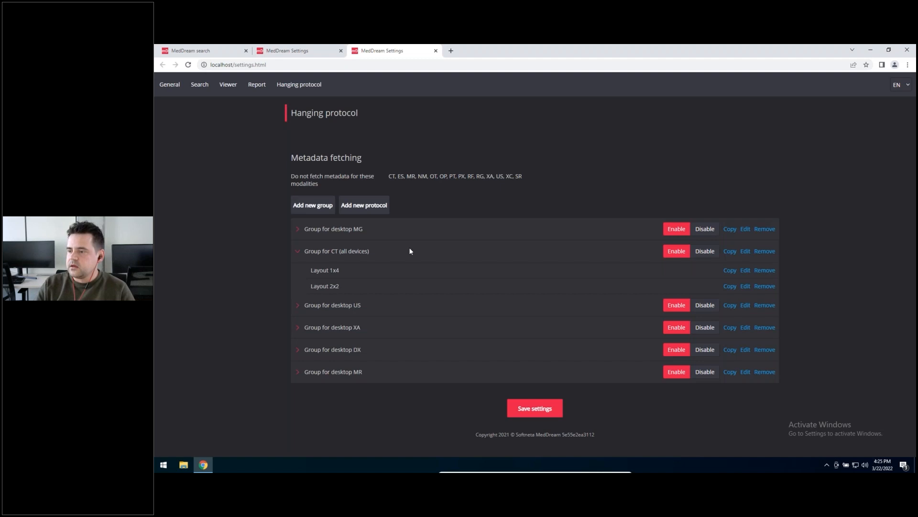
Step: Switch to File Explorer and open the MDPACS folder on Local Disk (C:)
left_click(183, 465)
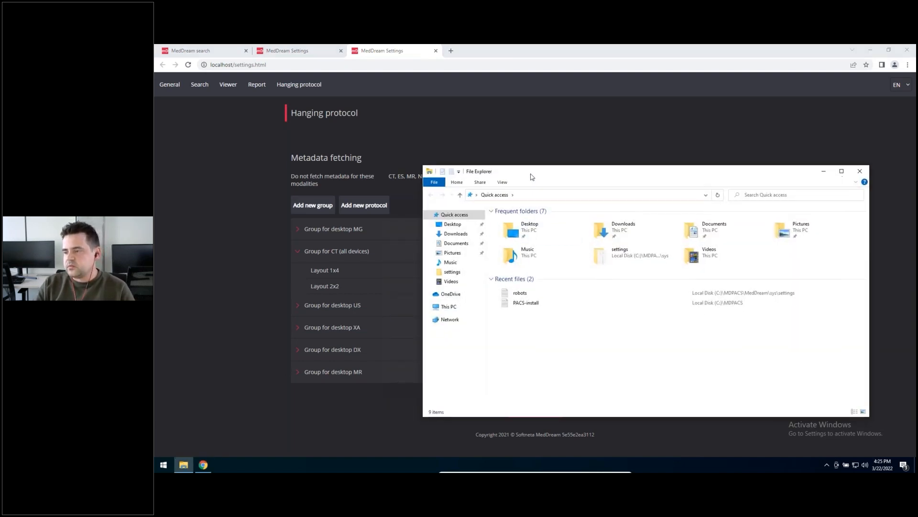
left_click_drag(530, 181, 540, 153)
left_click(457, 281)
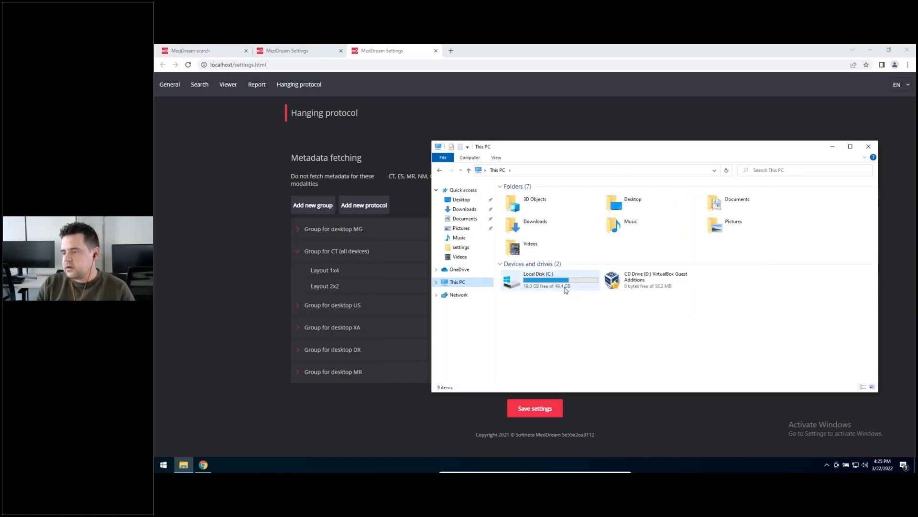
double_click(535, 280)
left_click(524, 204)
double_click(524, 206)
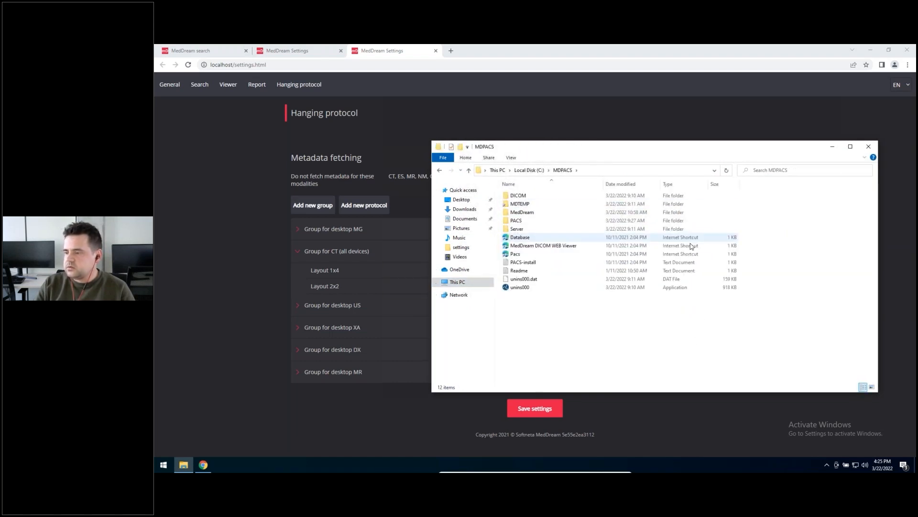
Step: Go to the MedDream\sys\settings folder inside MDPACS, select global.json and move the window aside to uncover the protocol list
double_click(524, 230)
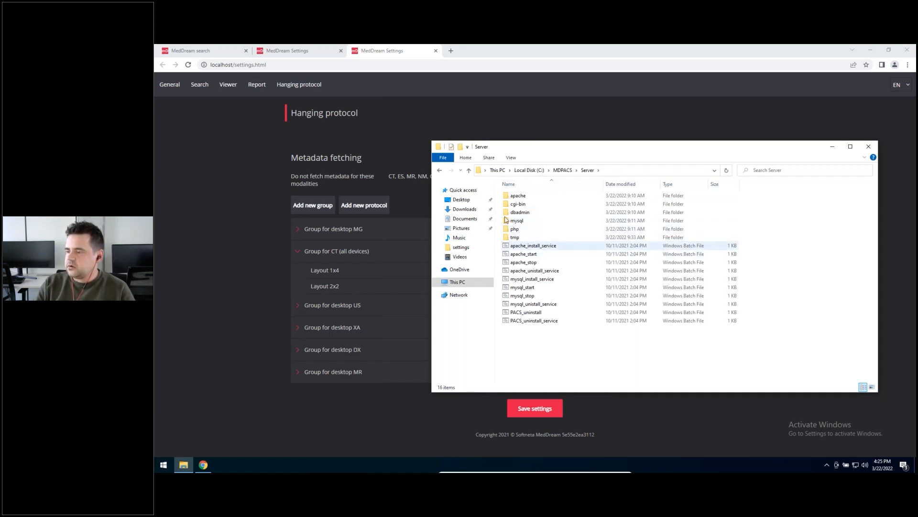
left_click(563, 169)
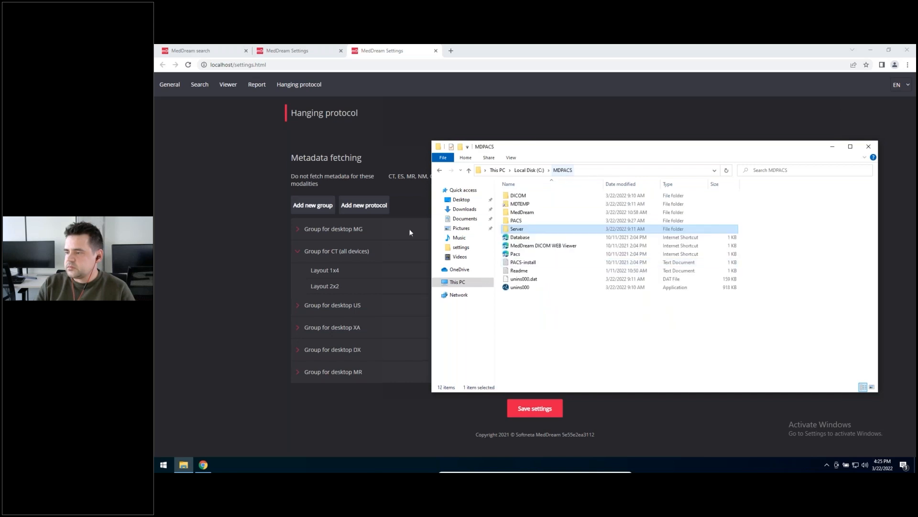
double_click(526, 212)
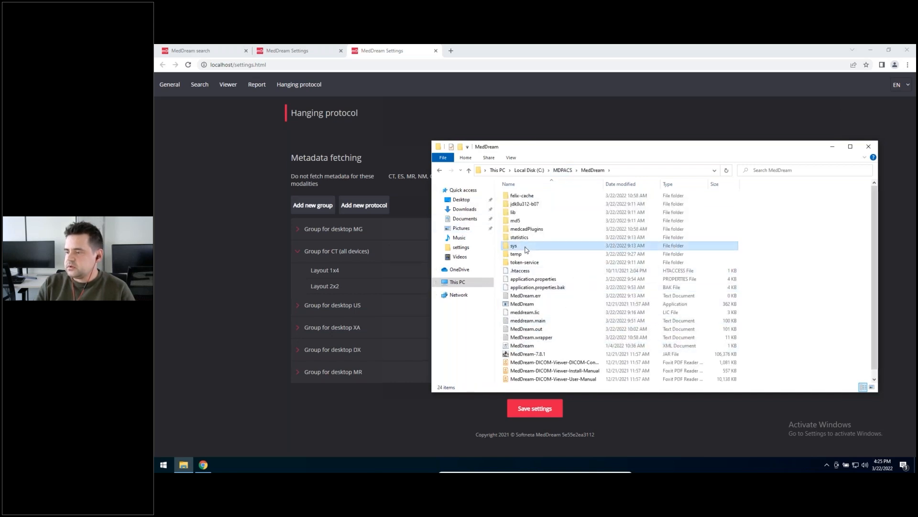
double_click(531, 247)
double_click(528, 230)
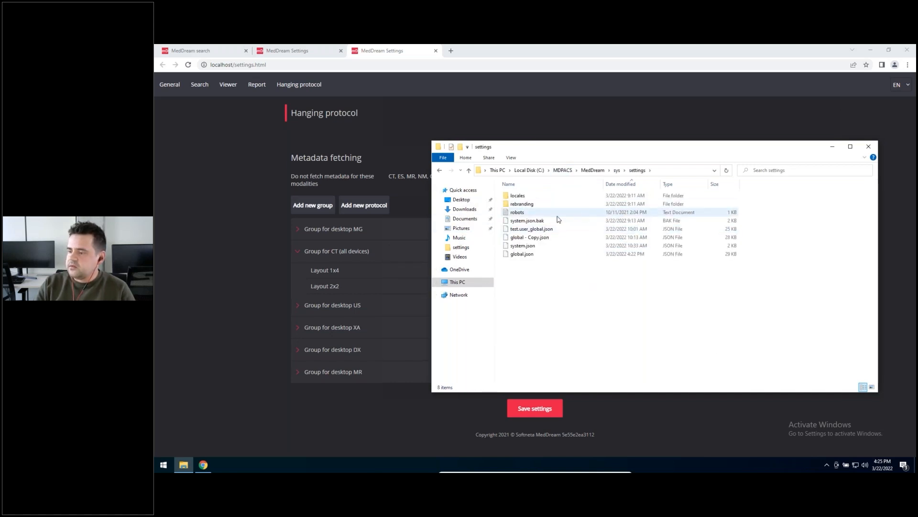
left_click(521, 254)
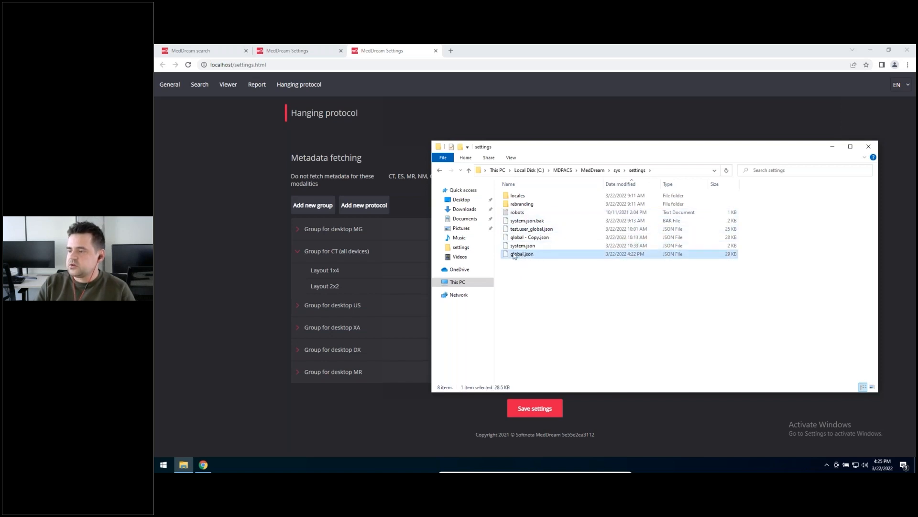
left_click_drag(533, 144, 625, 126)
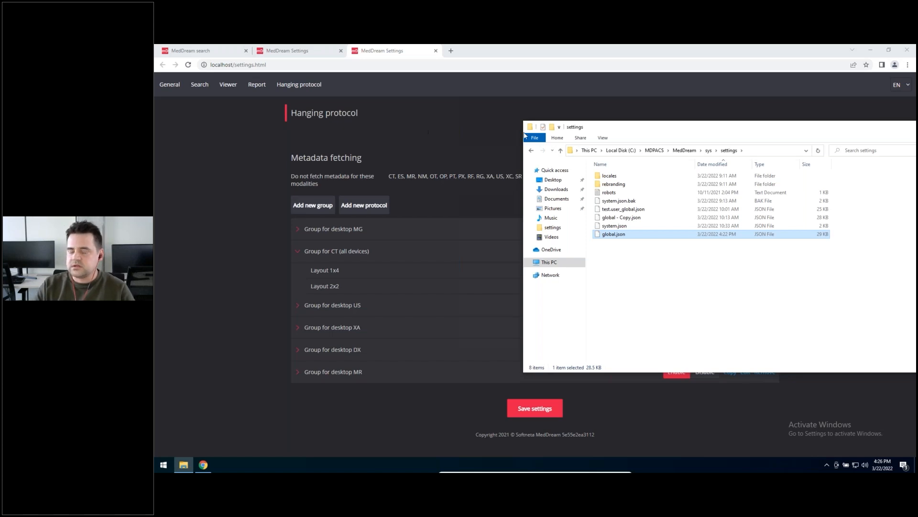
Step: Open global.json in Notepad++ and format its contents as readable JSON with the JSON Viewer plugin
right_click(606, 234)
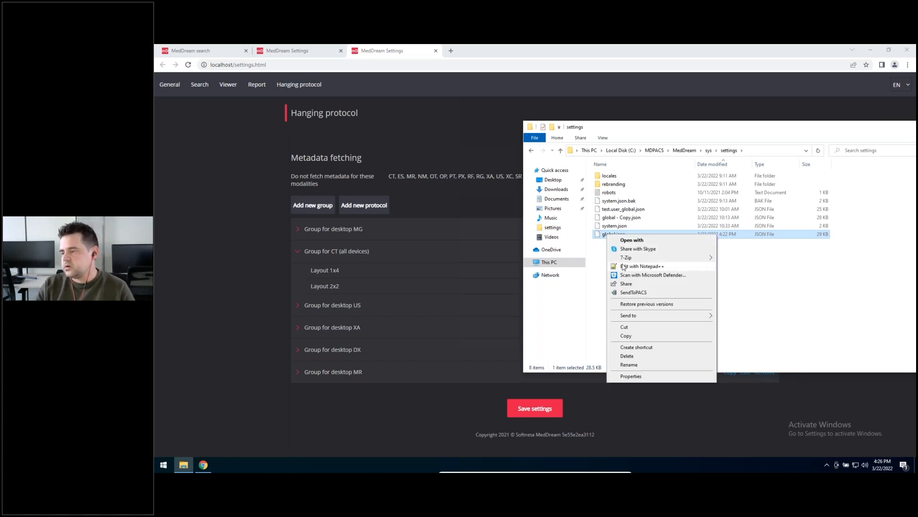
left_click(624, 266)
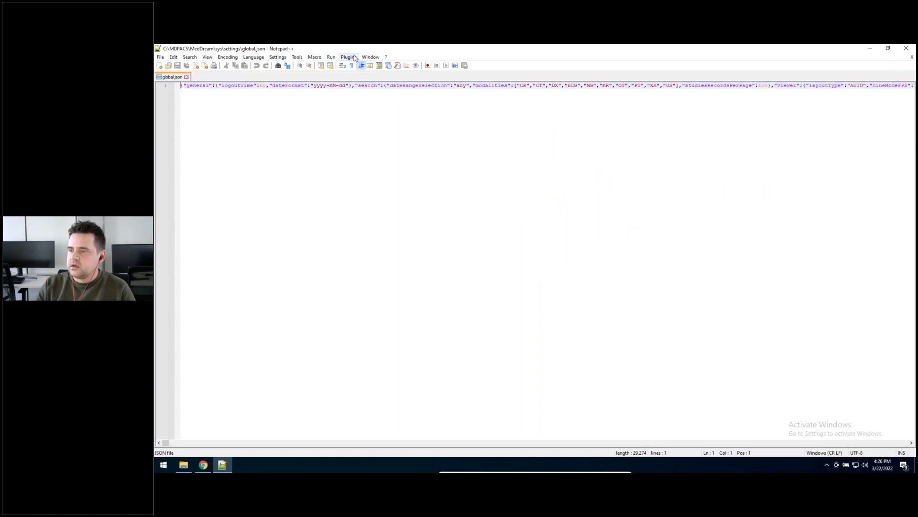
left_click(355, 58)
mouse_move(377, 92)
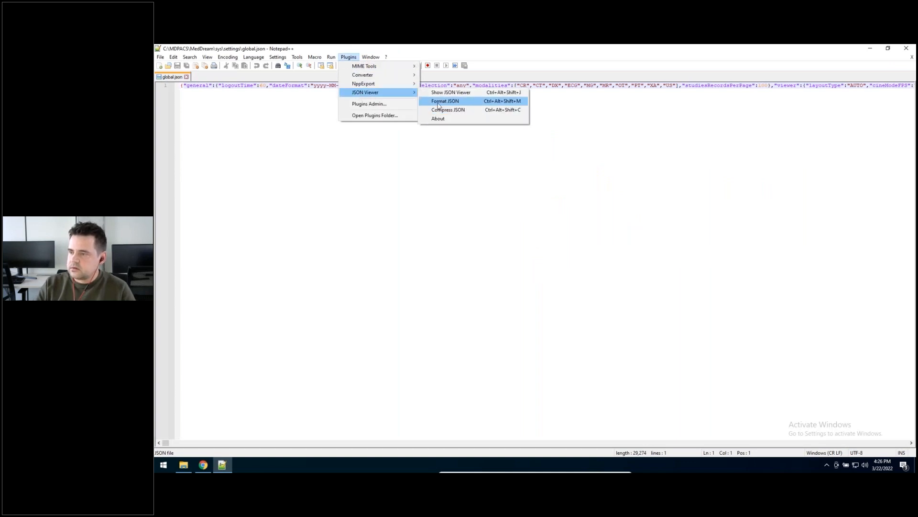
left_click(438, 104)
Step: Examine the Group for desktop MR block in global.json, including its group conditions and the Layout 1x4 viewports
scroll(428, 263, "down", 12)
scroll(431, 258, "up", 20)
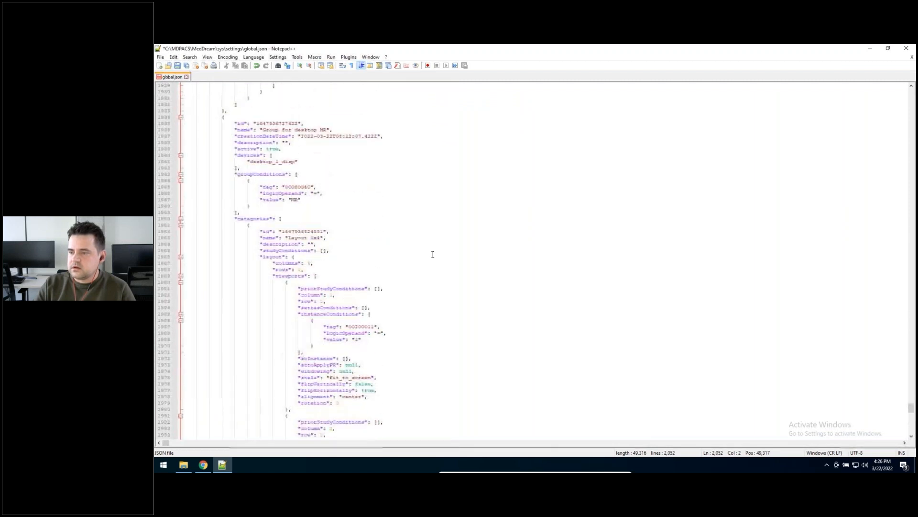
scroll(329, 237, "up", 4)
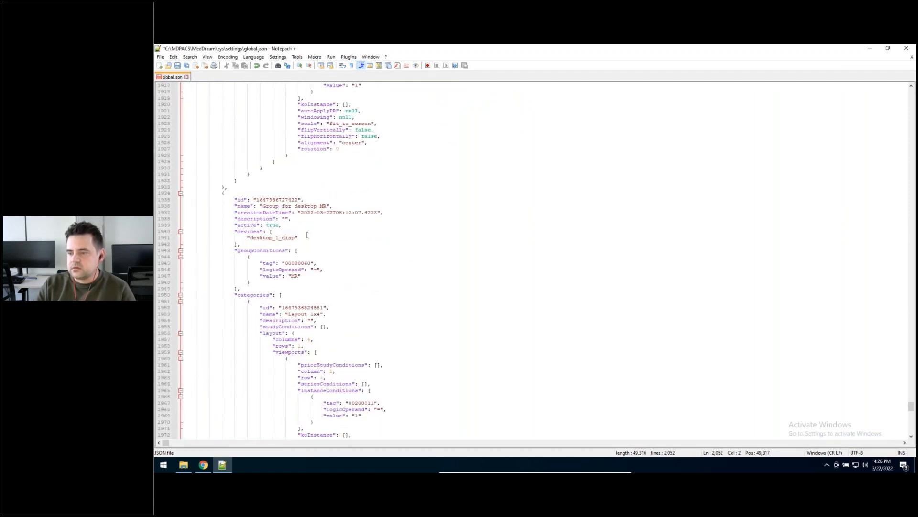
left_click_drag(225, 194, 394, 372)
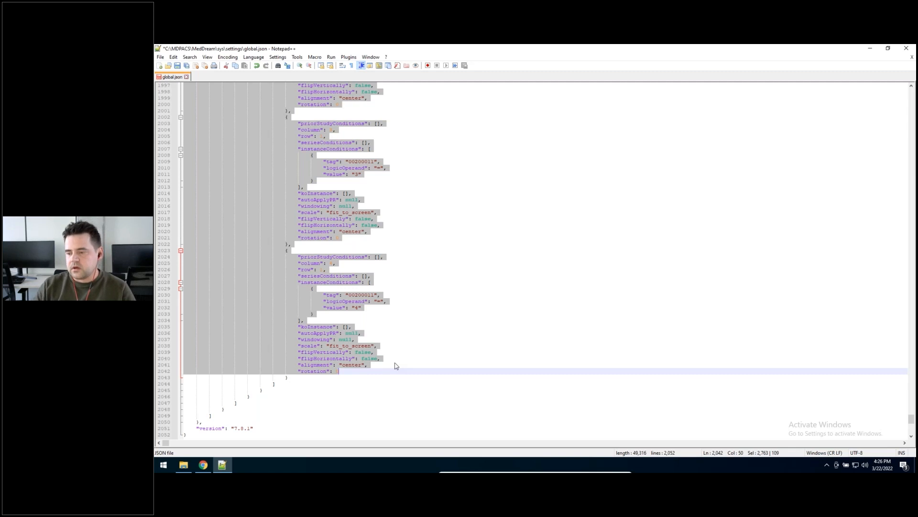
left_click(442, 277)
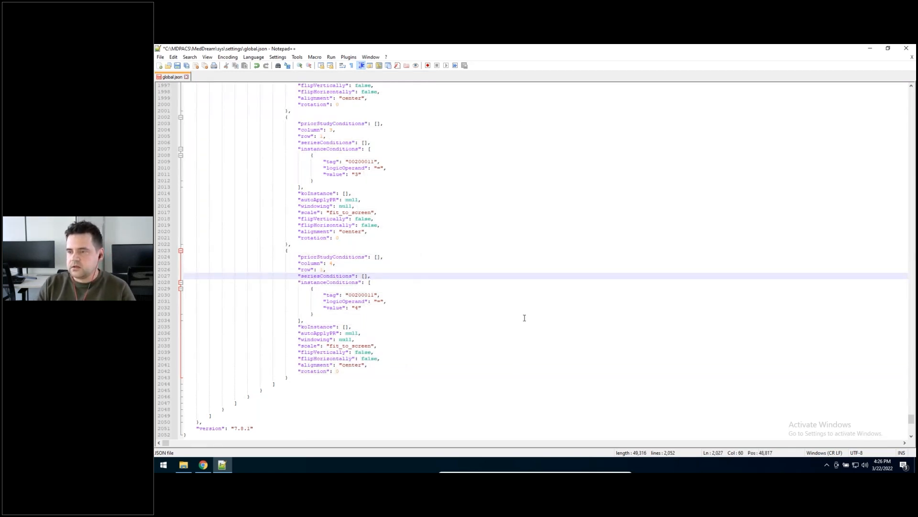
scroll(534, 303, "up", 10)
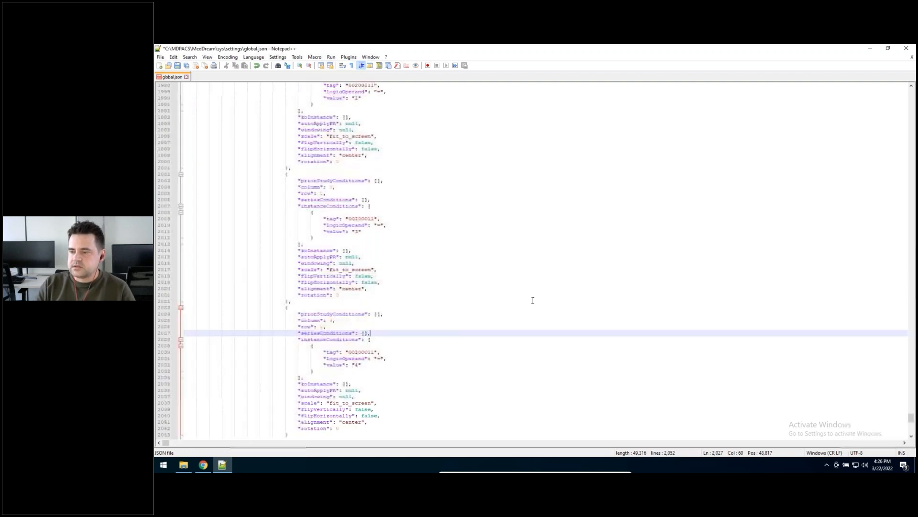
scroll(534, 296, "up", 13)
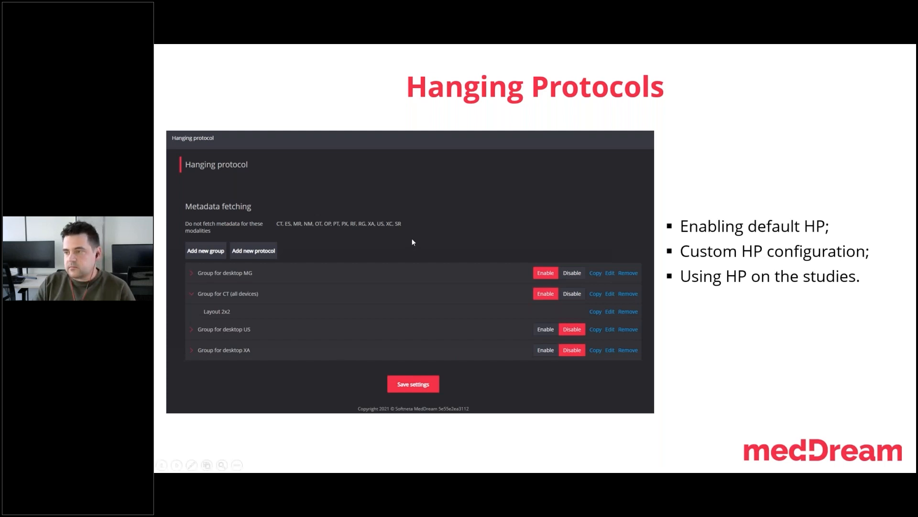
key("alt+Tab")
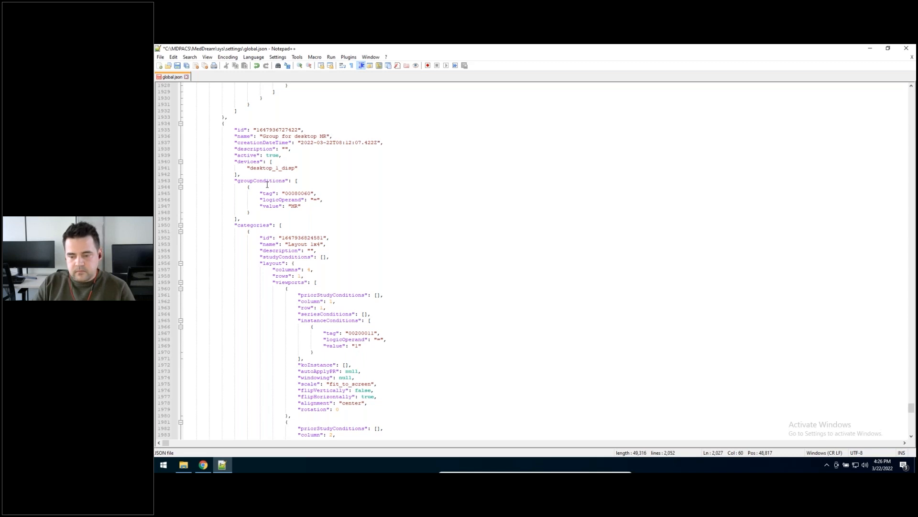
key("alt+Tab")
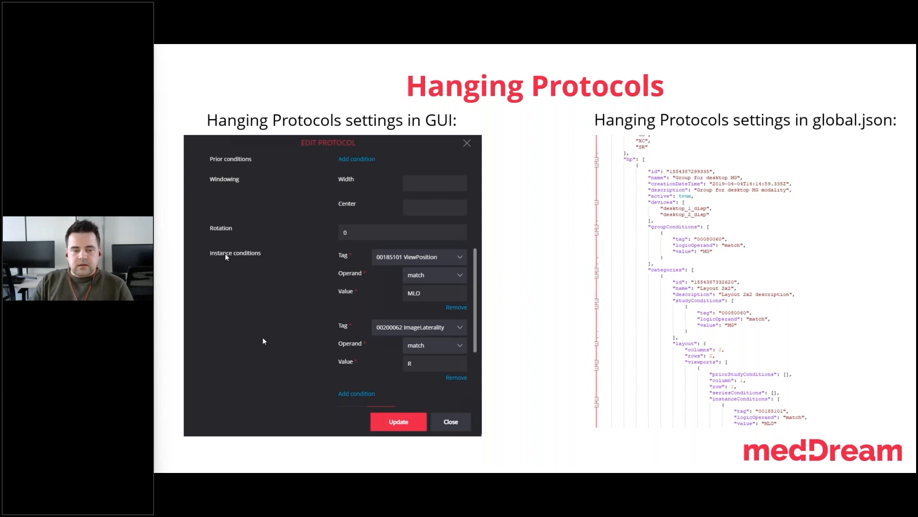
key("Right")
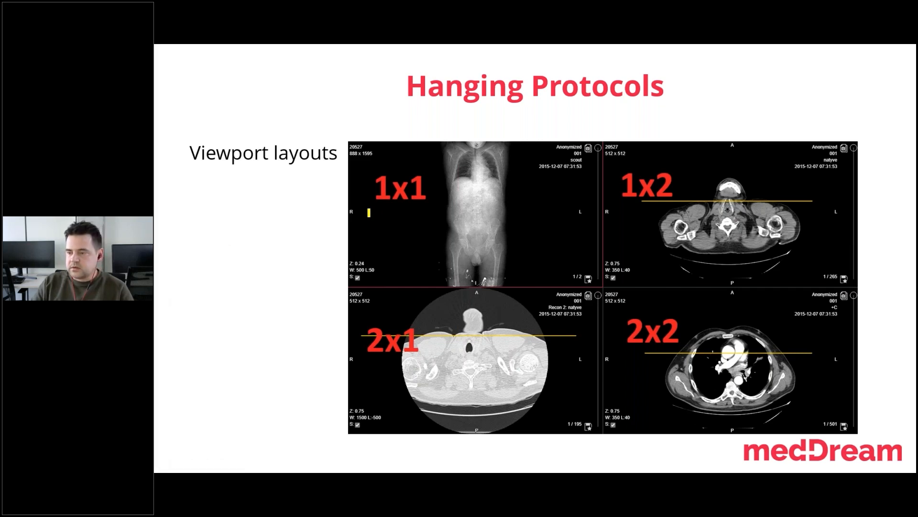
left_click_drag(341, 211, 860, 202)
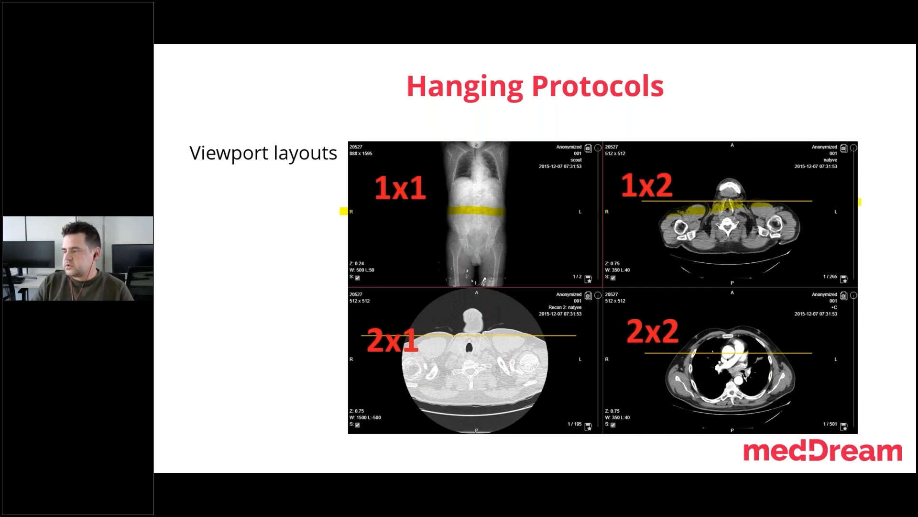
key("ctrl+l")
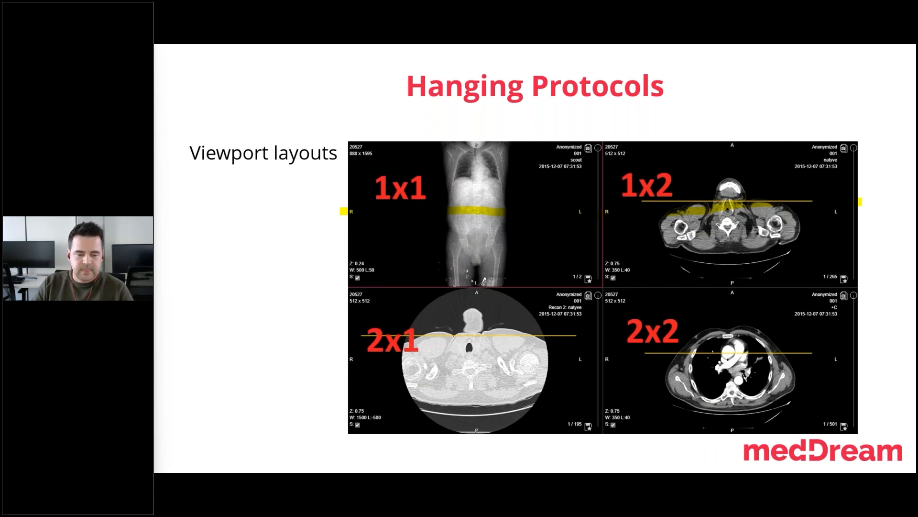
key("Right")
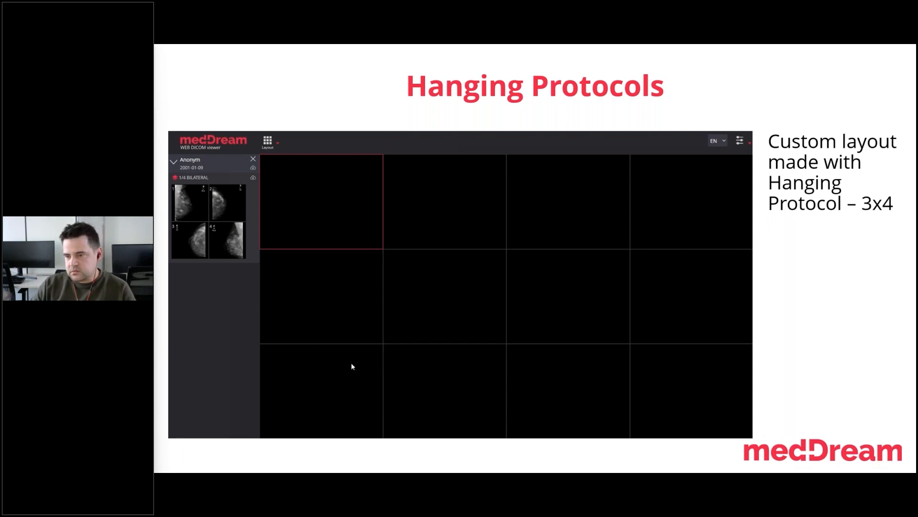
key("Right")
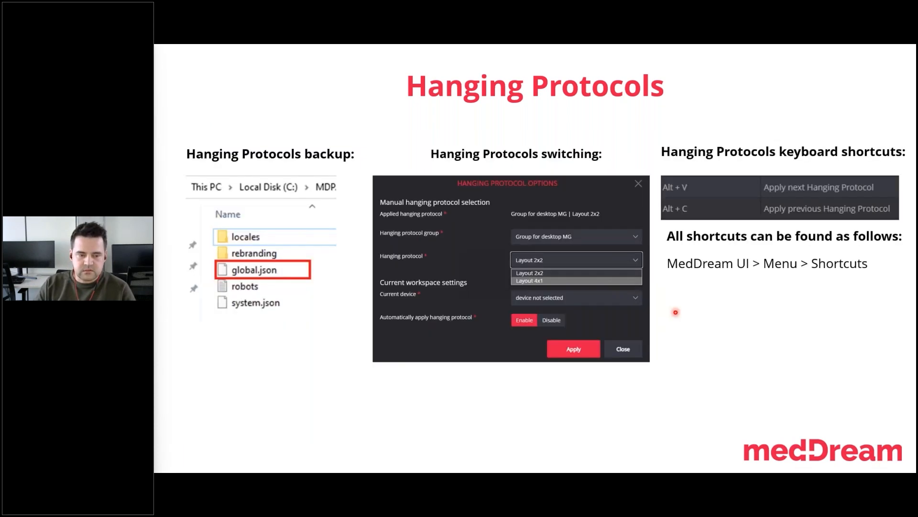
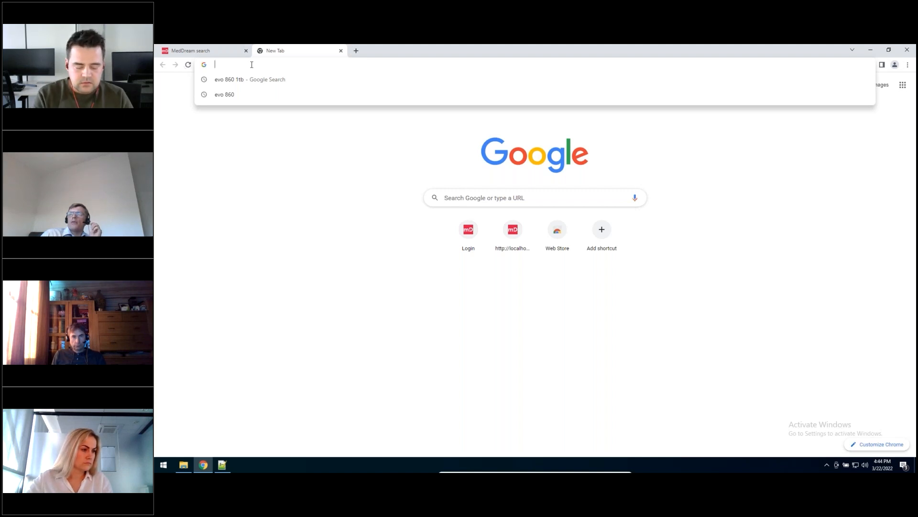
Step: Search Google for "extensions" and open the Chrome Web Store from the results
left_click(409, 197)
left_click(463, 193)
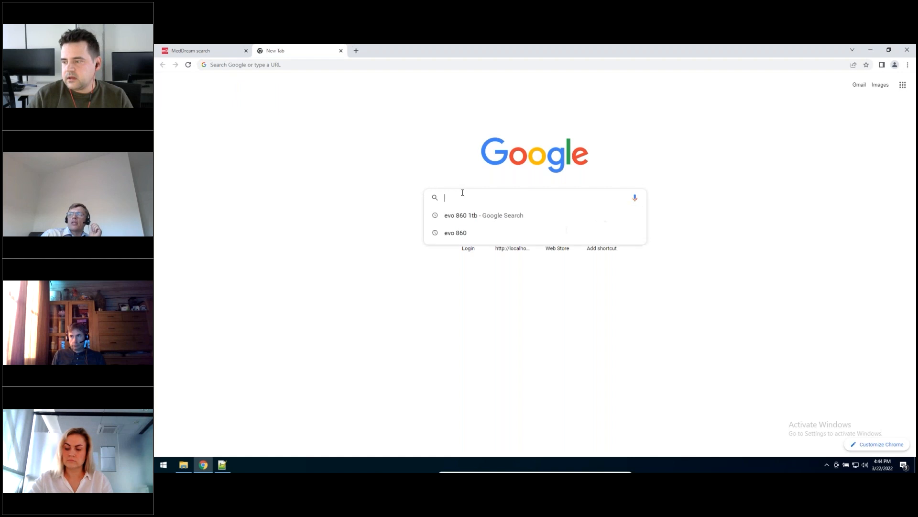
type("EXTENSION")
key("Return")
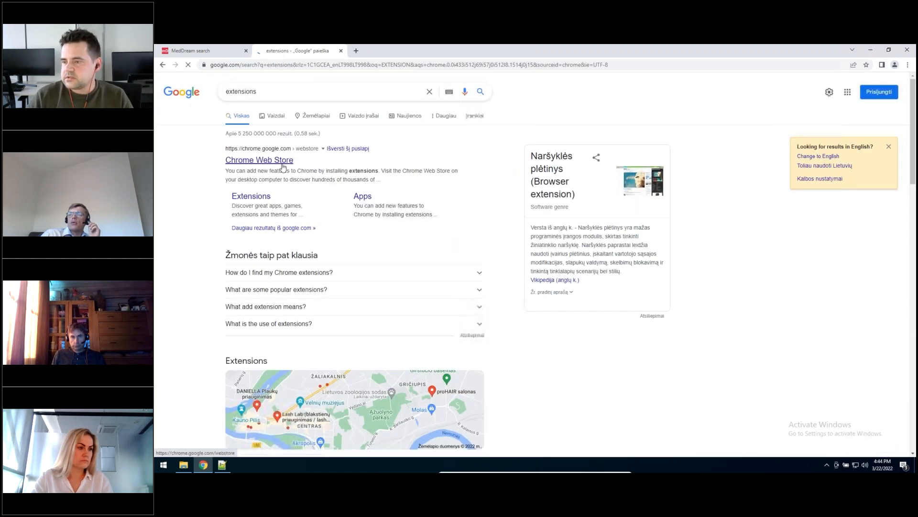
left_click(259, 168)
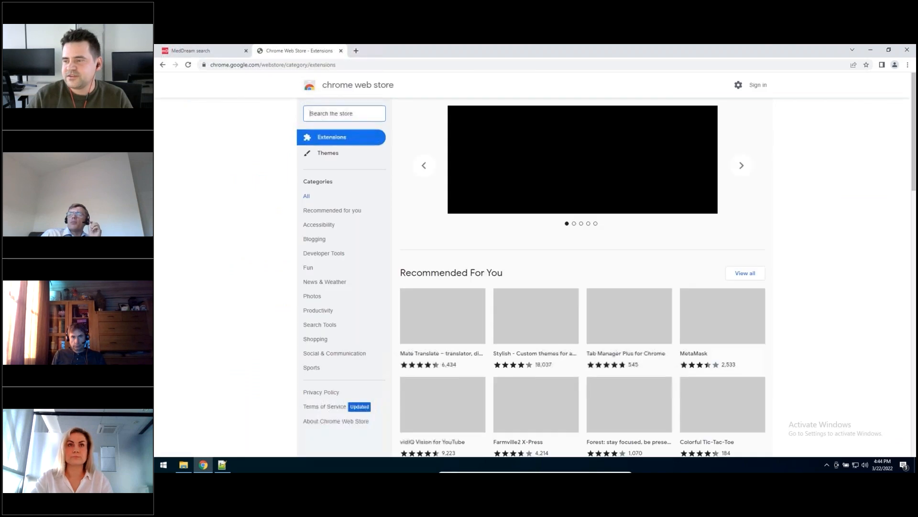
Step: Search the store for "meddream" and open the MedDream extension for multi-monitors page
left_click(345, 115)
type("m")
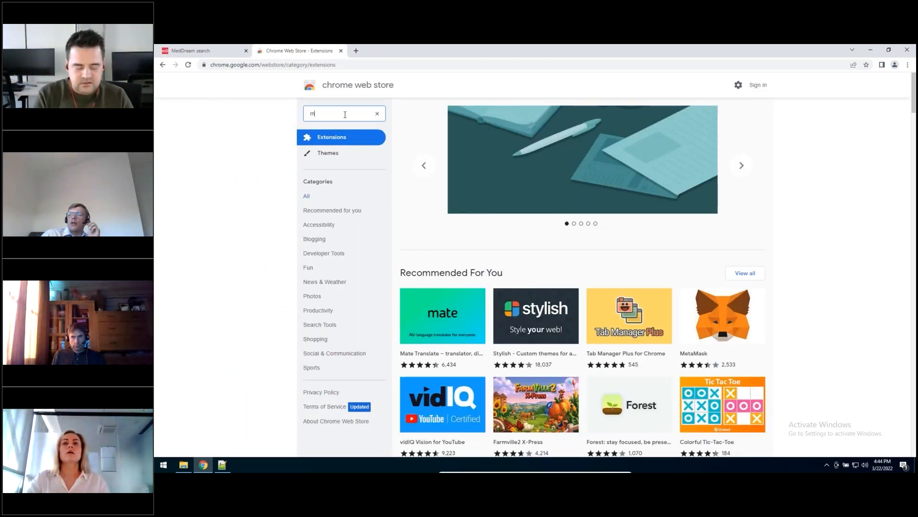
type("eddream")
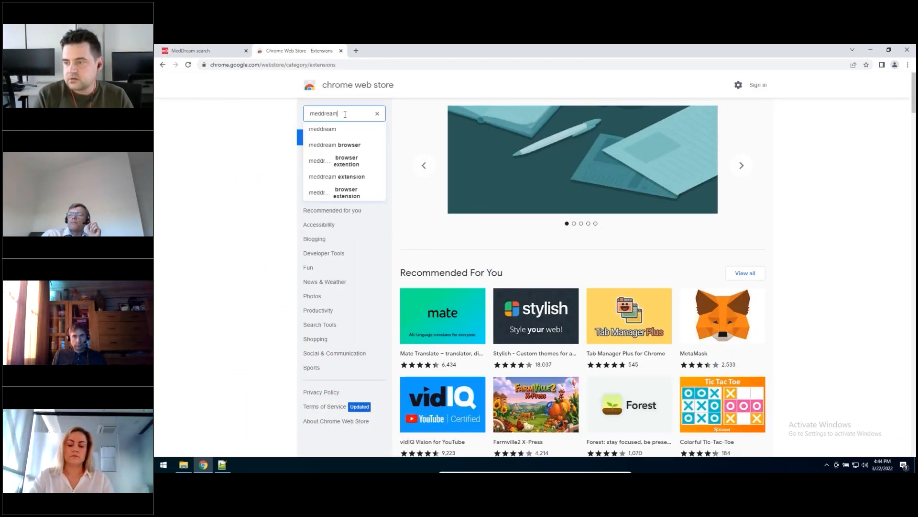
key("Return")
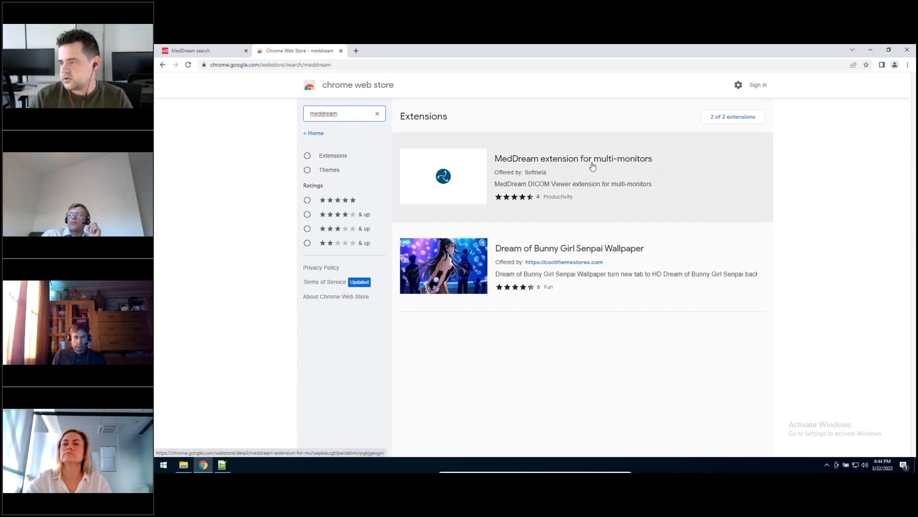
left_click(630, 169)
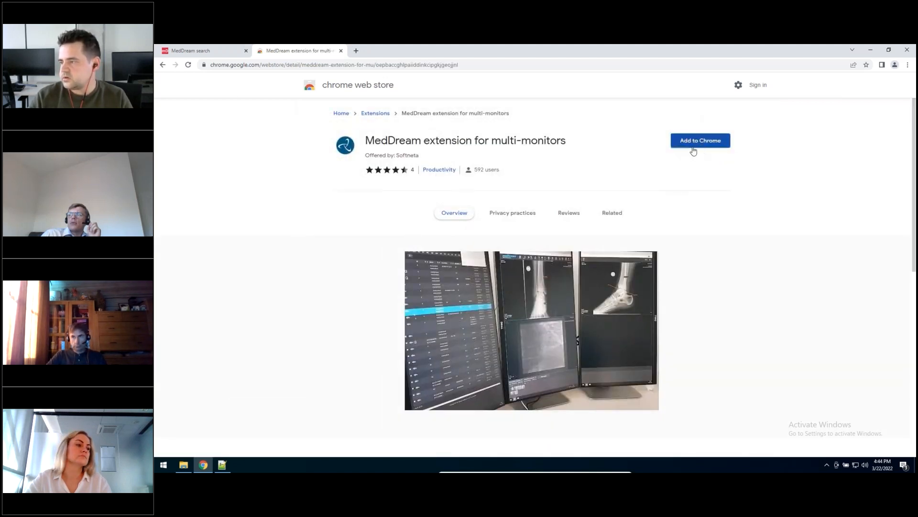
Step: Add the MedDream extension for multi-monitors to Chrome and dismiss the installation notice
scroll(727, 239, "down", 3)
scroll(506, 250, "up", 2)
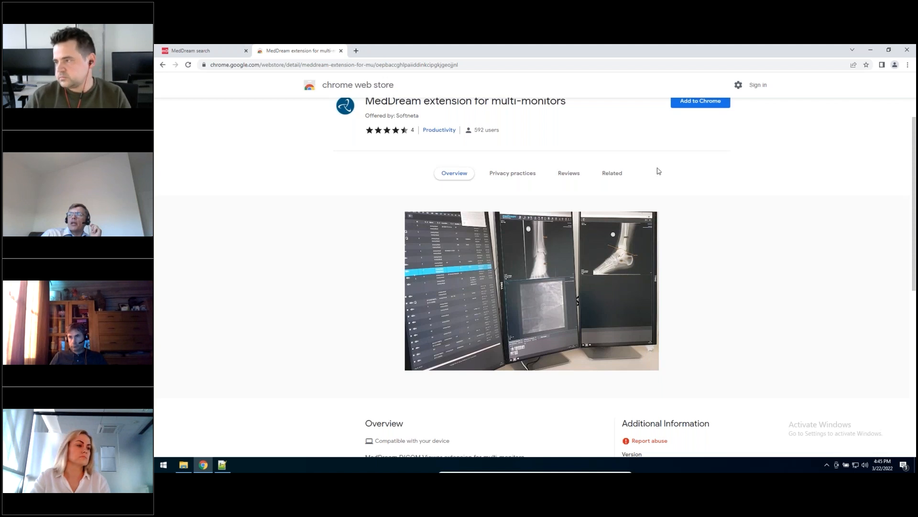
left_click(708, 104)
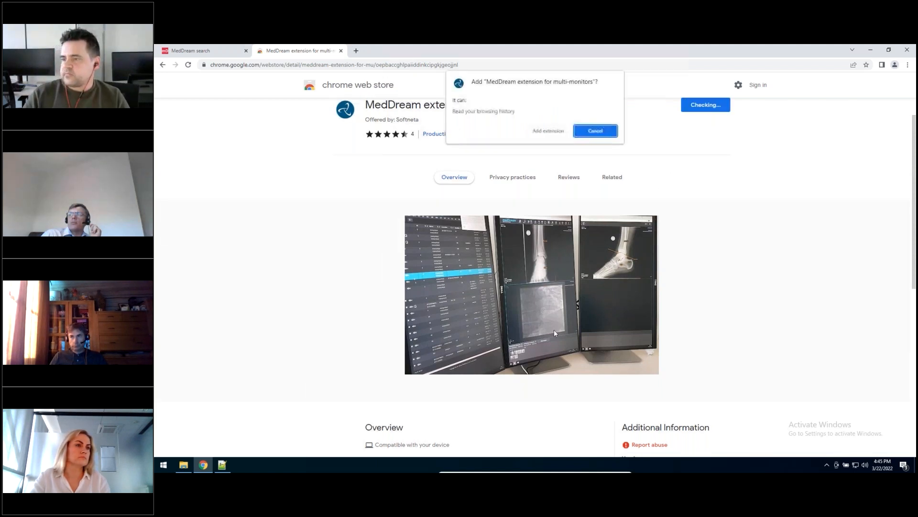
left_click(548, 130)
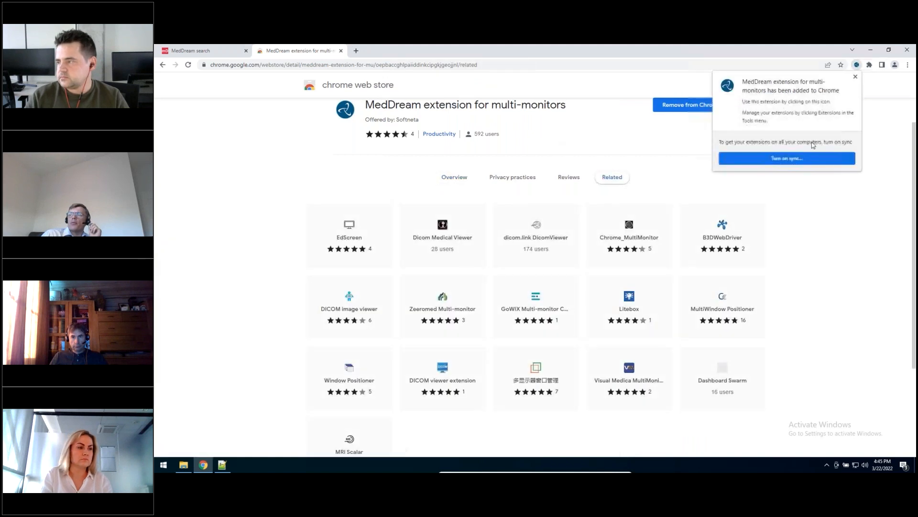
left_click(855, 77)
Step: Pin the MedDream multi-monitor extension in the browser and open its settings
left_click(870, 66)
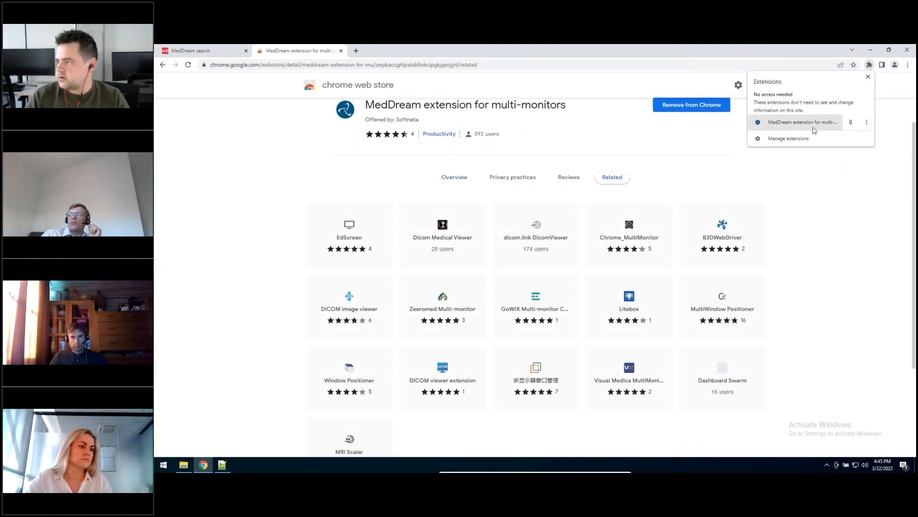
left_click(850, 122)
left_click(857, 65)
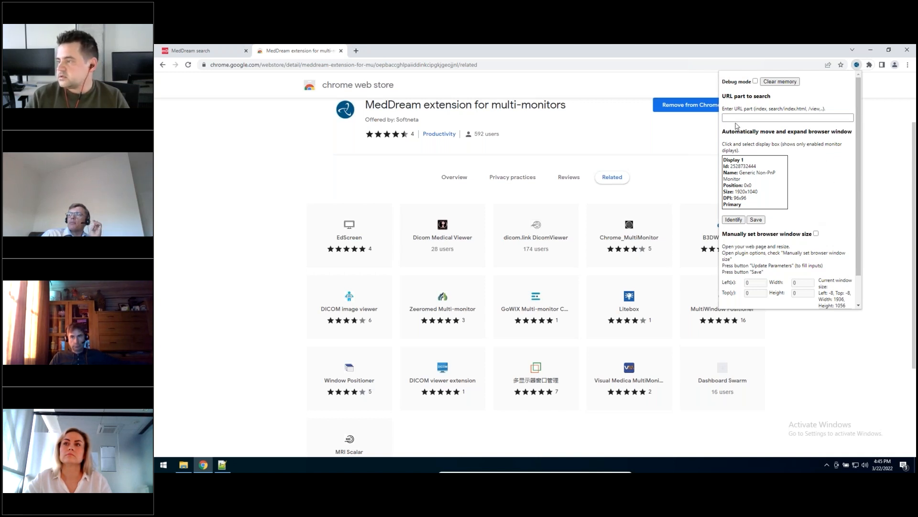
Step: Open the DX Bilateral Hip study from MedDream search and copy the view.html part of the viewer's address
left_click(203, 51)
double_click(354, 143)
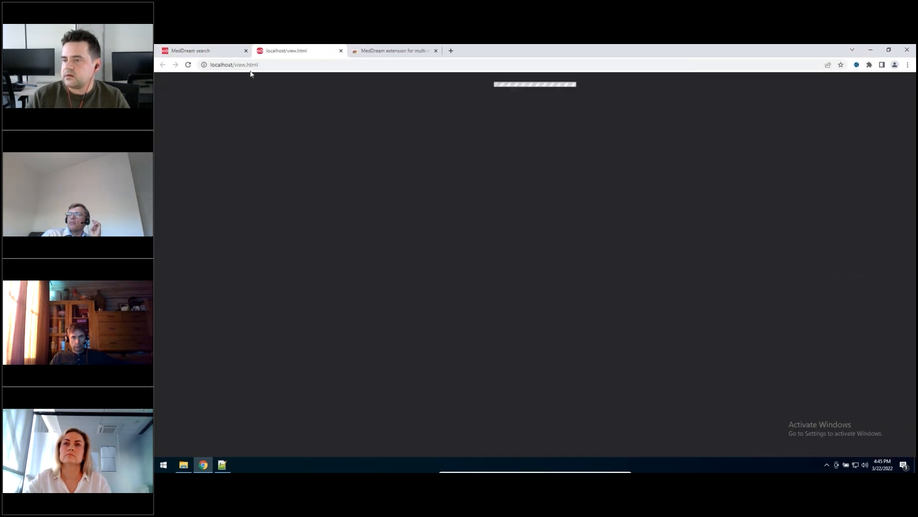
left_click_drag(258, 65, 234, 65)
key("ctrl+c")
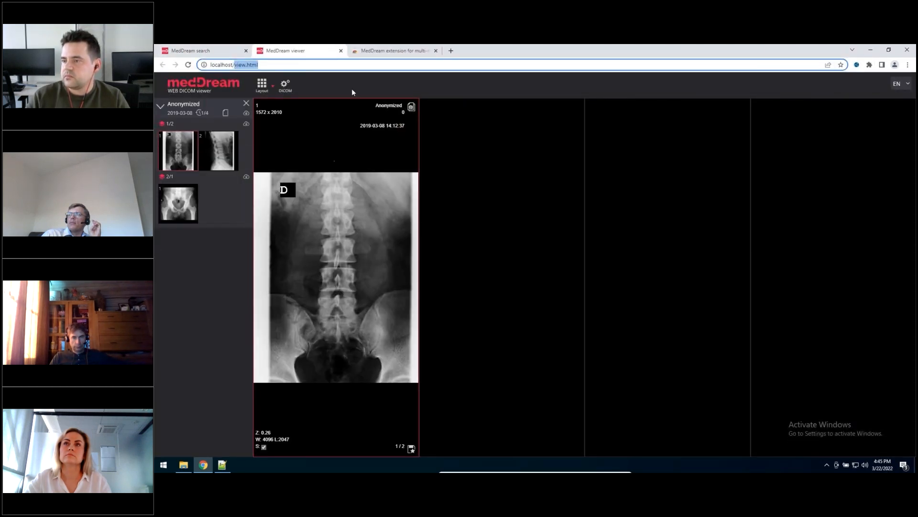
Step: Set the extension's URL part to search to view.html and save the automatic display settings
left_click(391, 51)
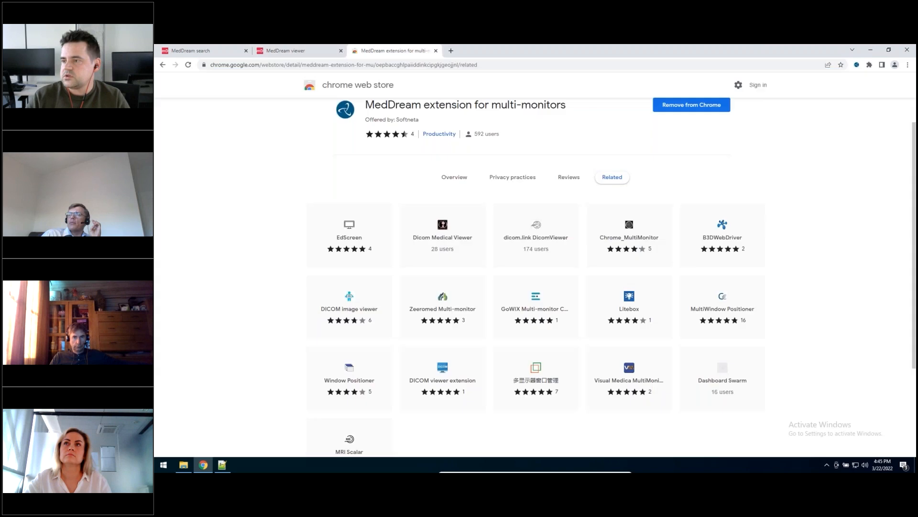
left_click(857, 66)
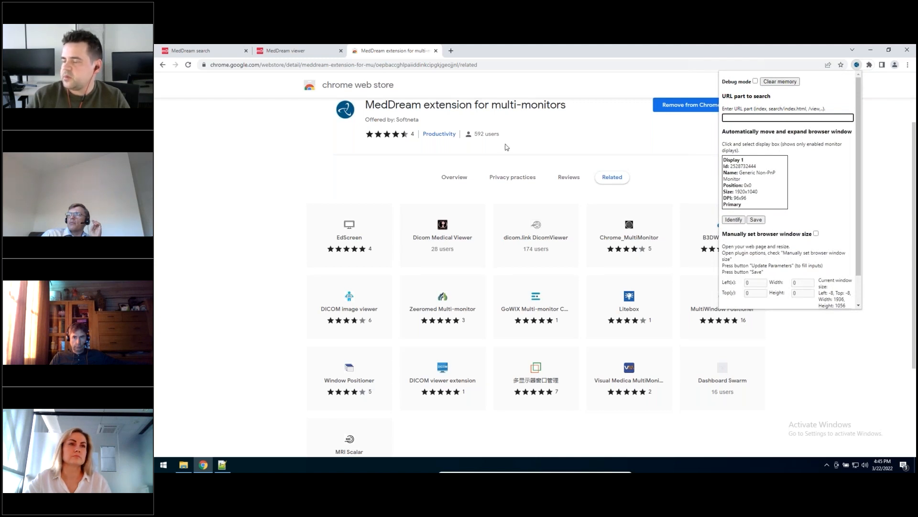
key("ctrl+v")
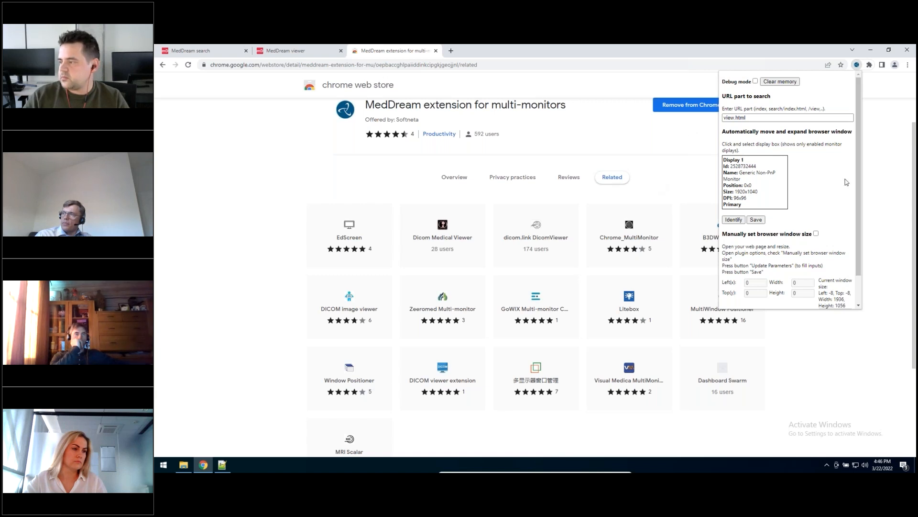
left_click(757, 220)
Step: Restore the browser window to a smaller size and widen it to about 1439 by 912 pixels
scroll(782, 268, "down", 2)
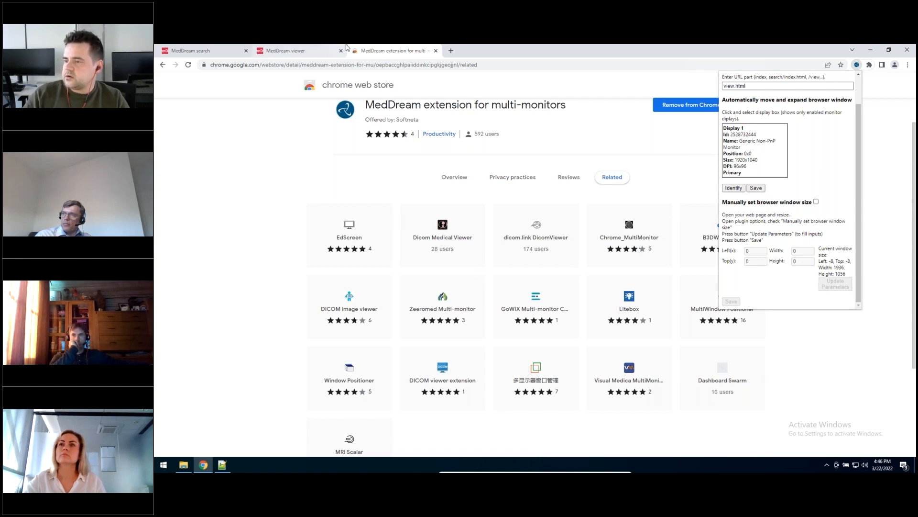
left_click_drag(680, 57, 771, 81)
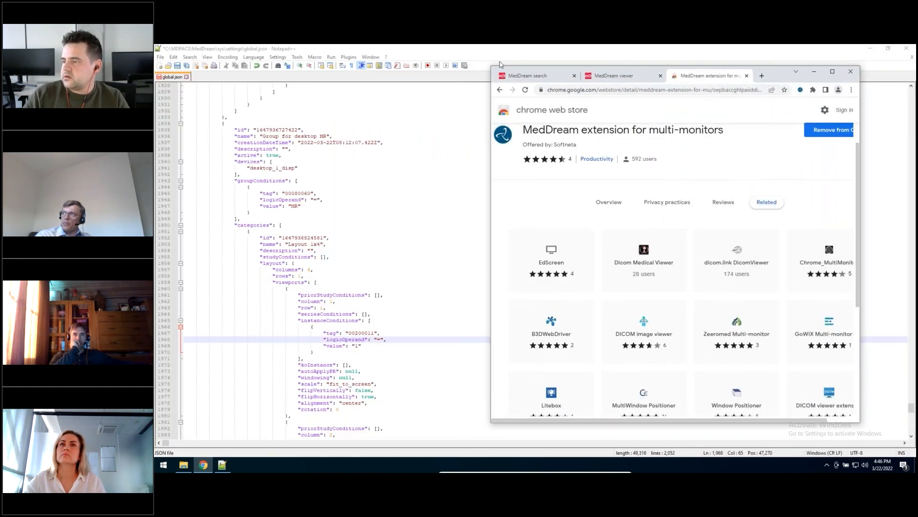
left_click_drag(493, 67, 295, 64)
scroll(623, 334, "down", 5)
scroll(622, 335, "up", 3)
Step: Enable manual browser window sizing in the extension, update it to Left 347, Top 49, Width 1439 and Height 912, and save
left_click(800, 88)
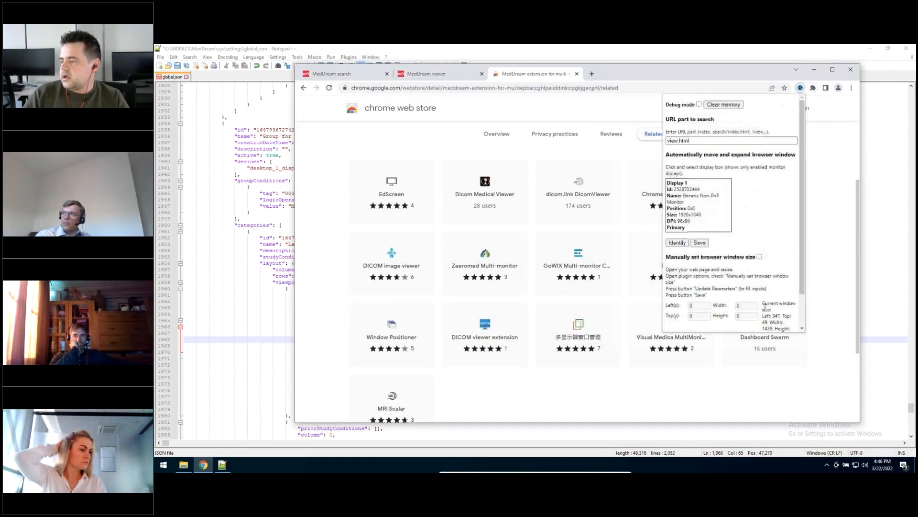
scroll(733, 283, "down", 2)
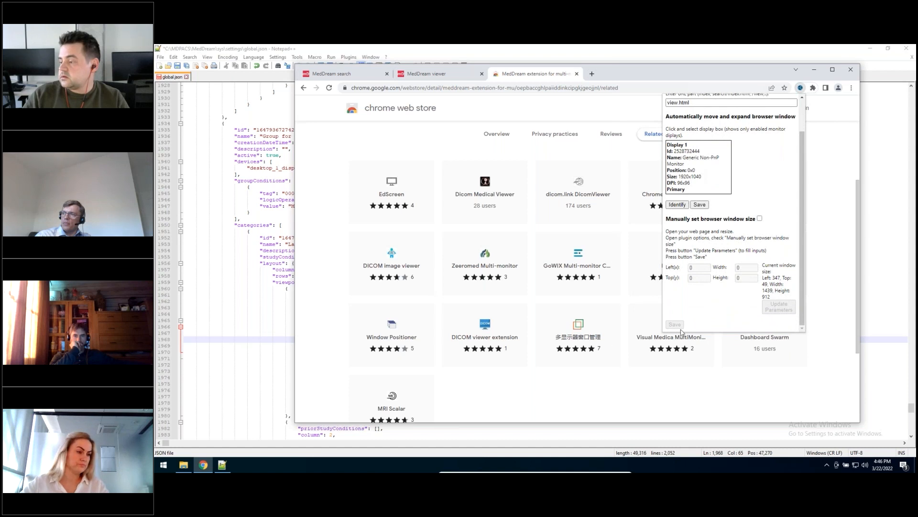
left_click(759, 218)
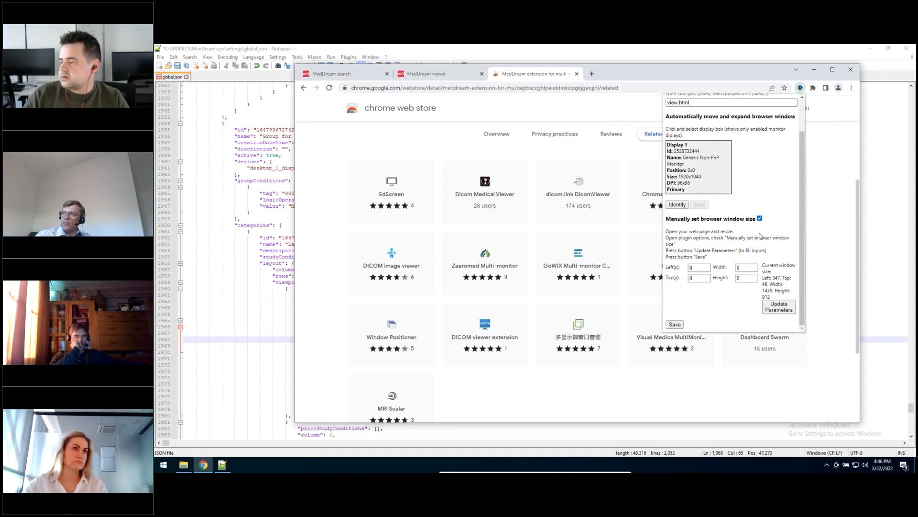
left_click(770, 309)
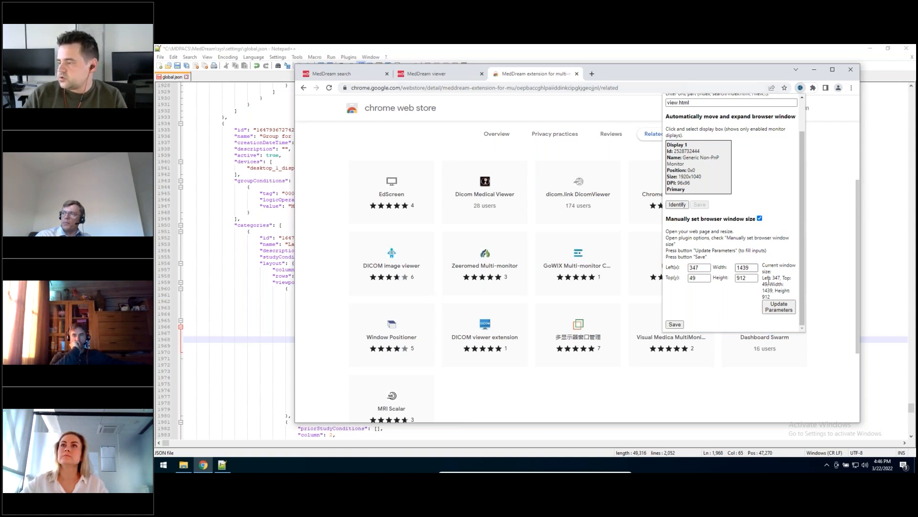
left_click(679, 324)
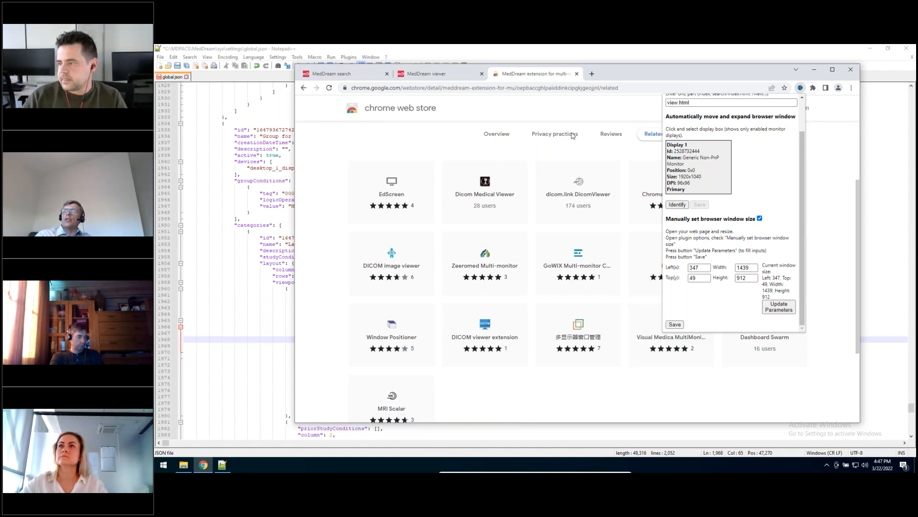
left_click(824, 166)
Step: Minimize Notepad++ and return to Chrome with only the MedDream search tab open in a maximized window
left_click(814, 69)
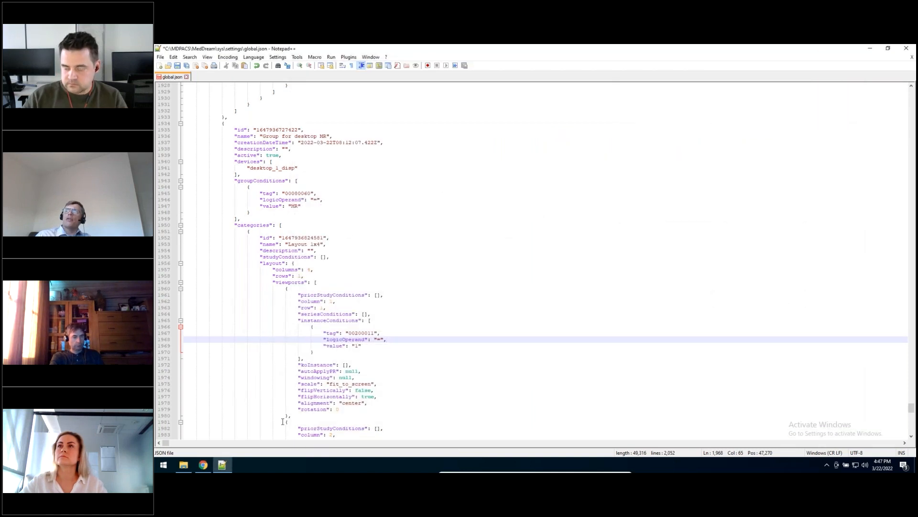
left_click(226, 469)
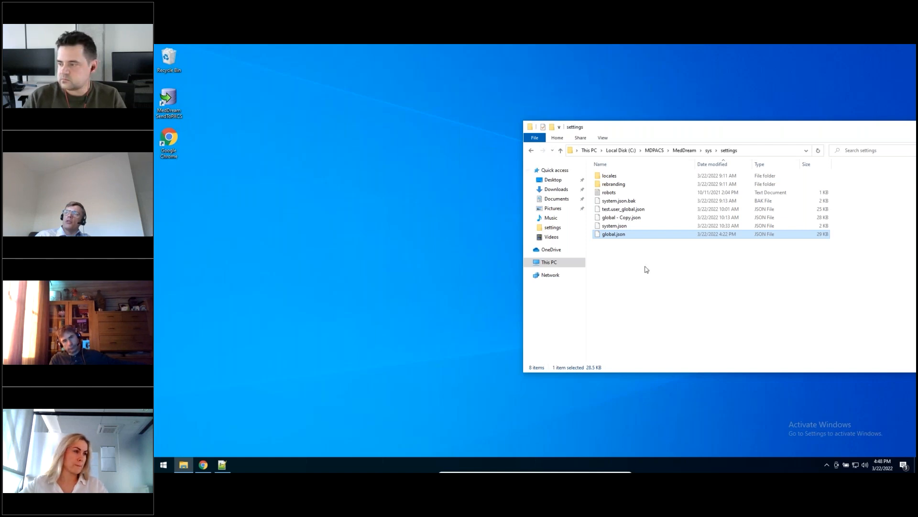
left_click(203, 464)
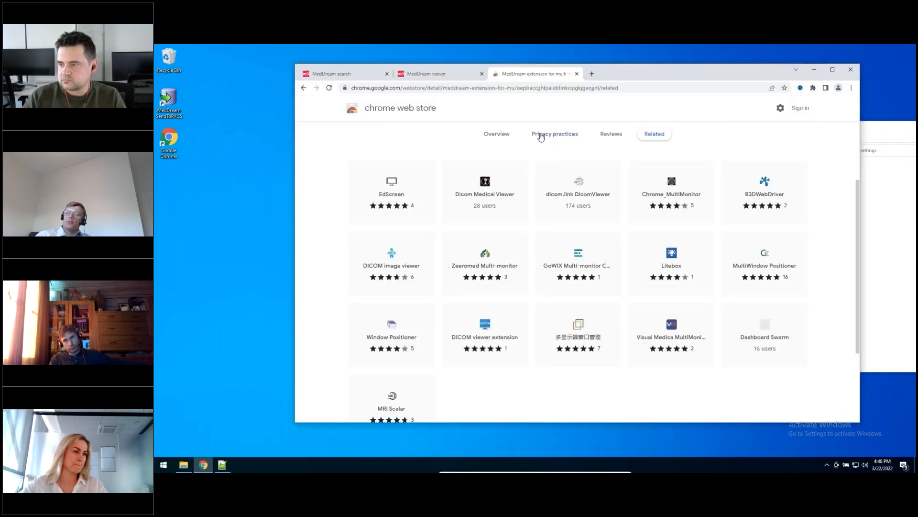
left_click(577, 74)
left_click(483, 74)
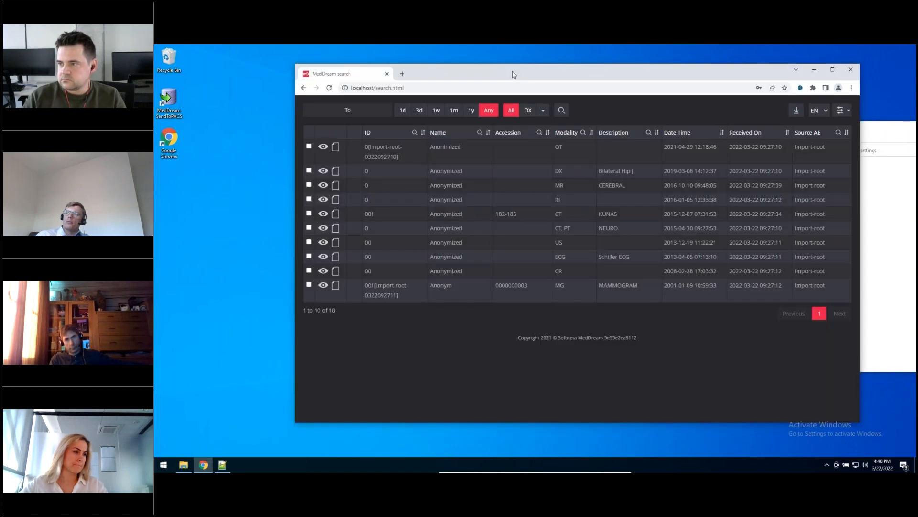
double_click(483, 74)
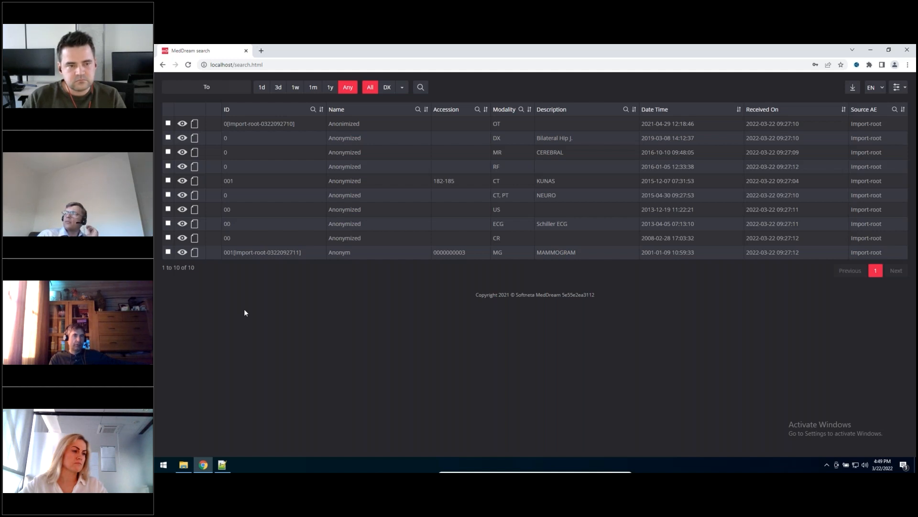
Step: Switch to the presentation's Questions and Answers slide
key("alt+Tab")
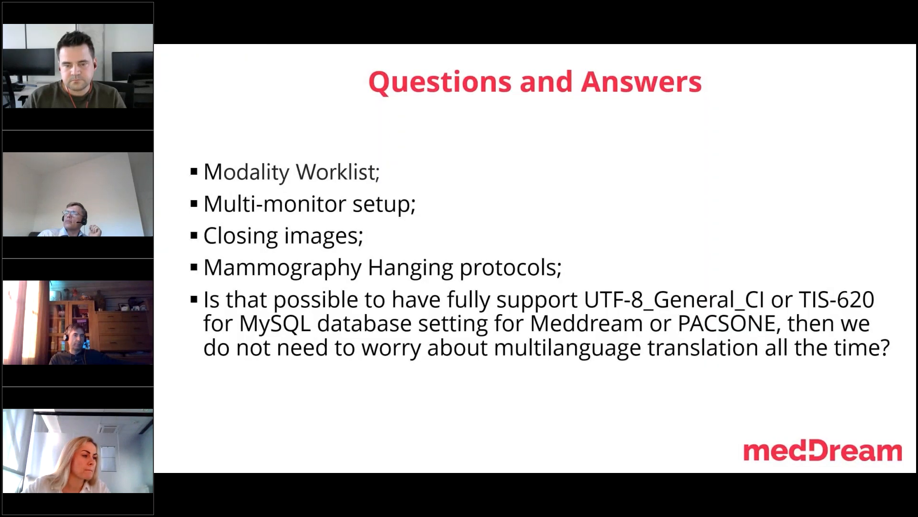
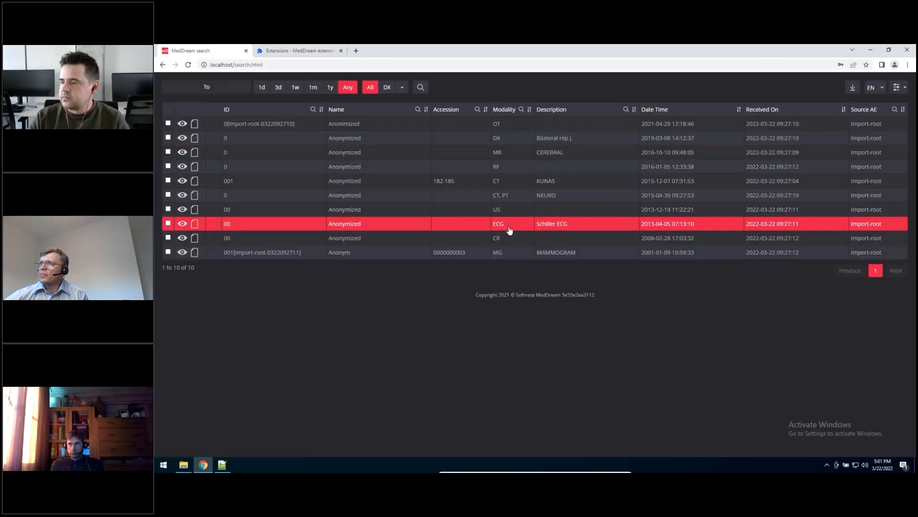
Step: Open the MG MAMMOGRAM study in the viewer to check the available tools, and close its viewer tab again
double_click(510, 248)
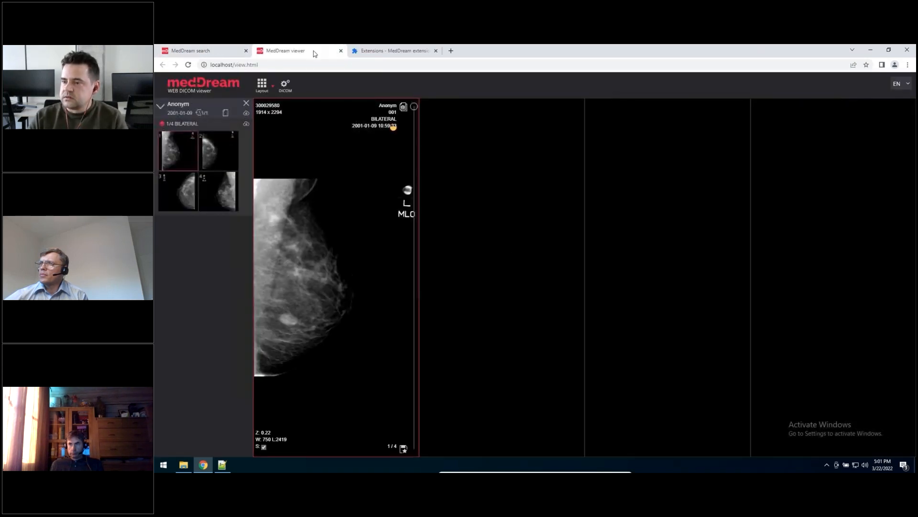
left_click(341, 50)
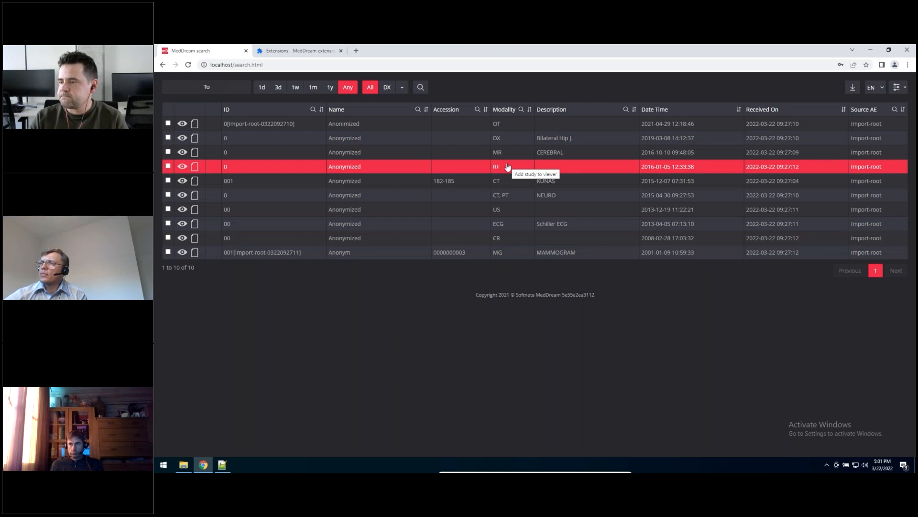
double_click(548, 257)
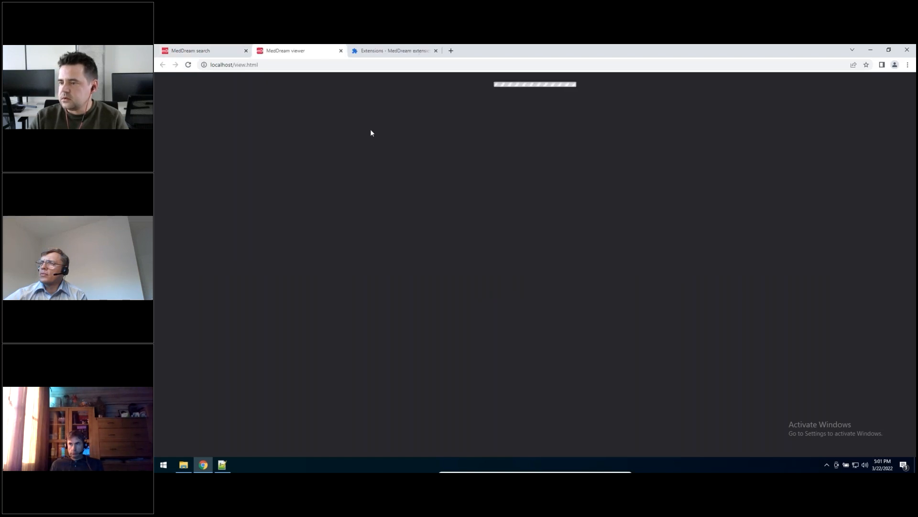
left_click(341, 50)
Step: Log off from the search page and log back in with a different saved account
left_click(893, 92)
left_click(874, 134)
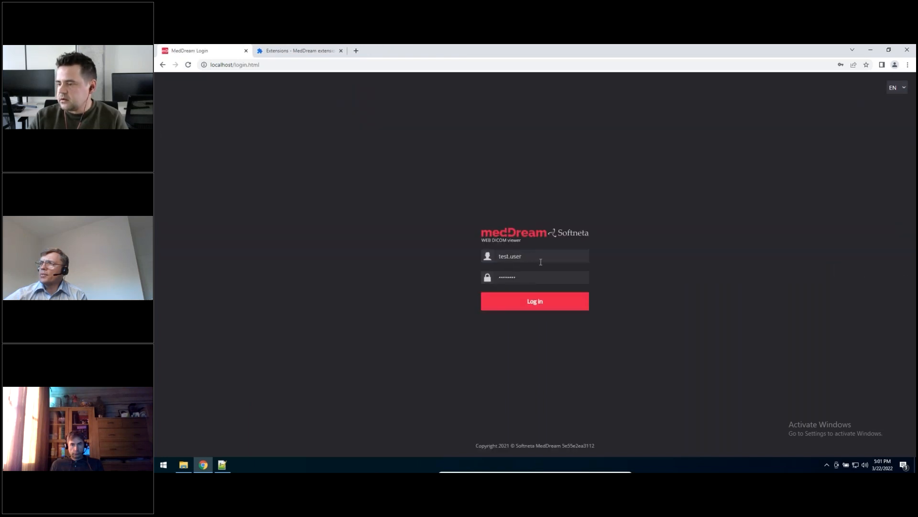
left_click(541, 261)
left_click(524, 321)
left_click(561, 294)
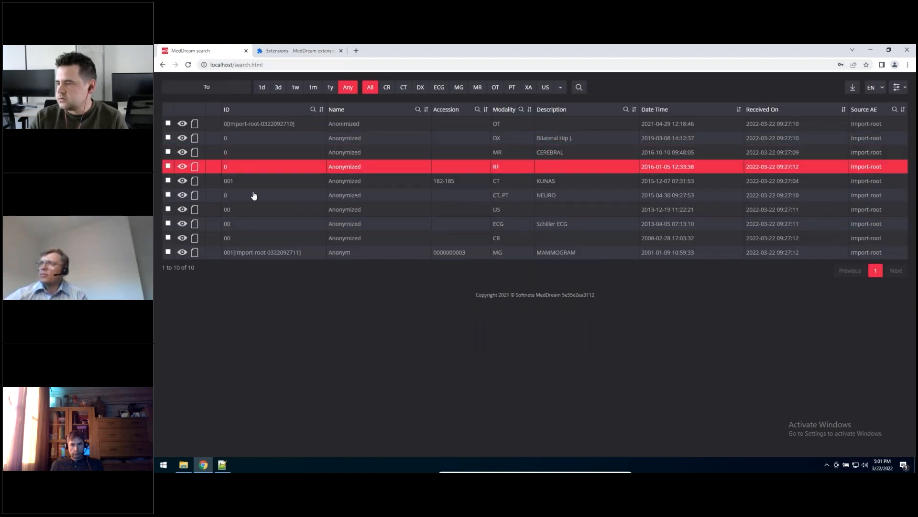
Step: Open the MG MAMMOGRAM study and review the hanging protocols selectable in the hanging protocol options
double_click(495, 256)
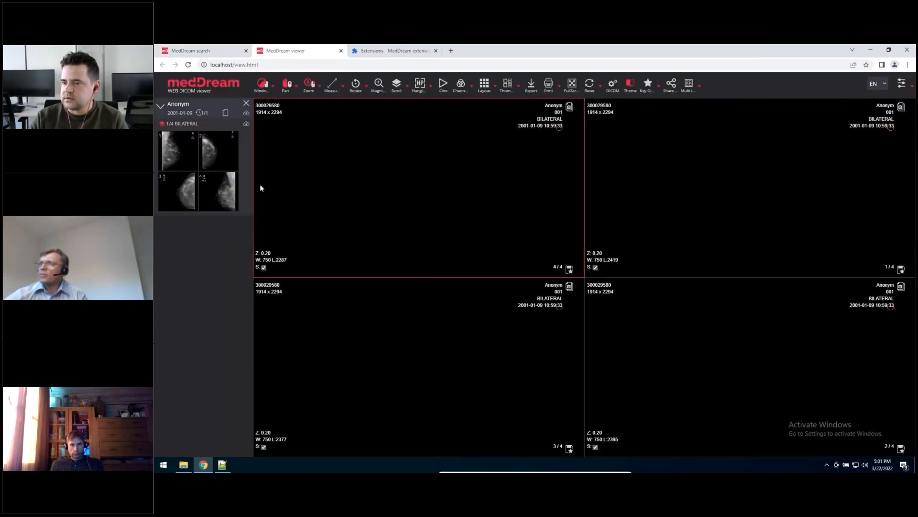
left_click(421, 85)
left_click(510, 175)
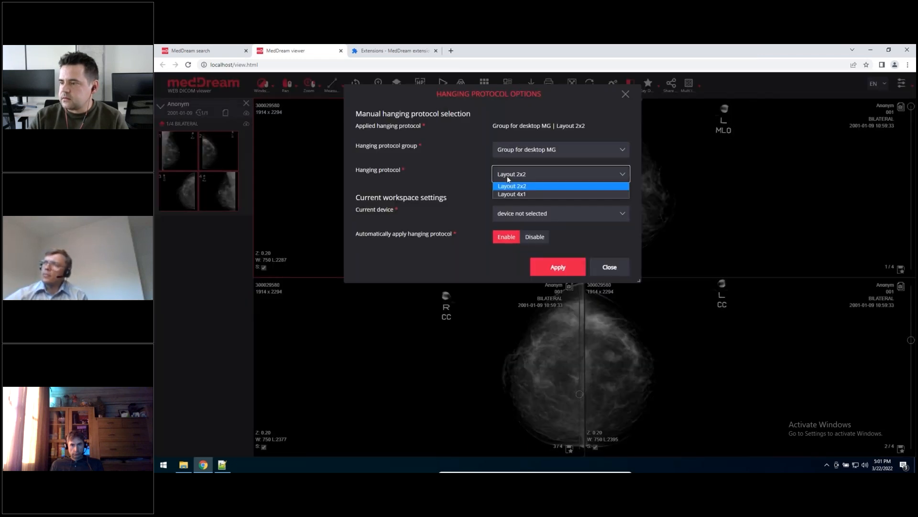
left_click(596, 177)
left_click(625, 94)
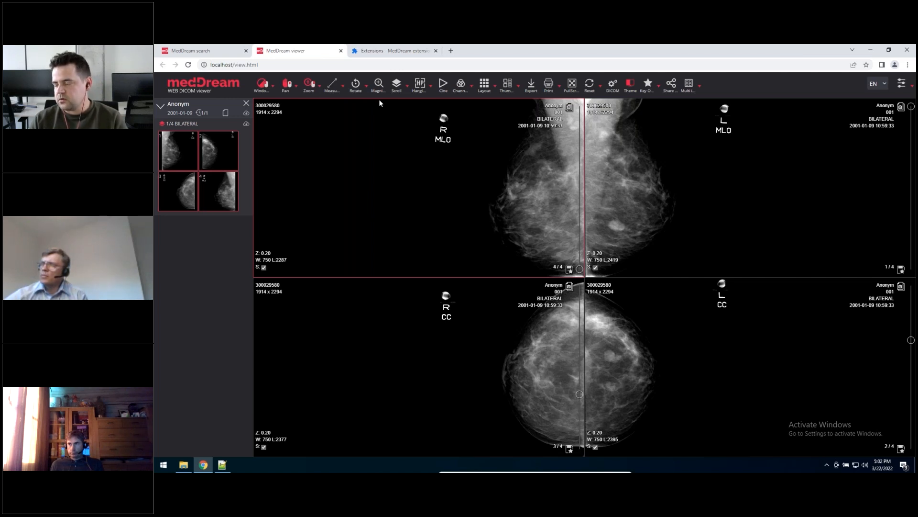
Step: In the hanging protocol settings, move Layout 4x1 above Layout 2x2 within Group for desktop MG and save the settings
left_click(211, 51)
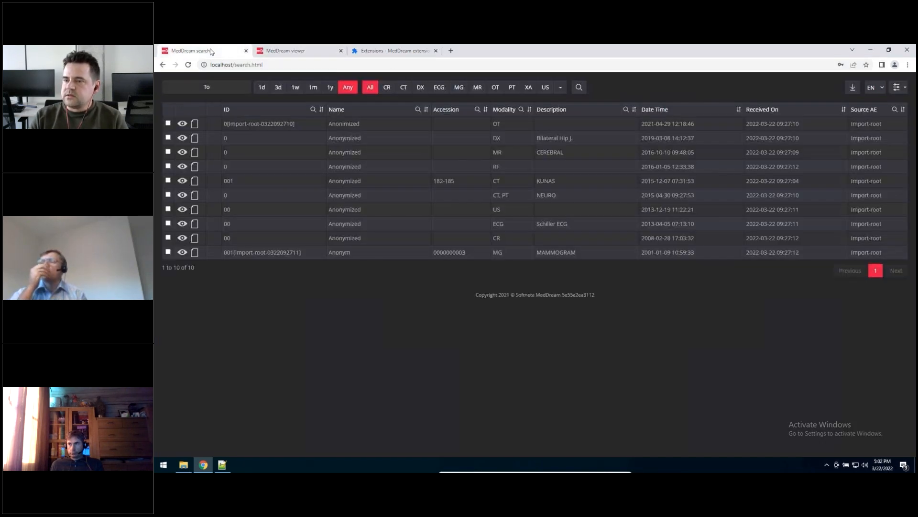
left_click(898, 87)
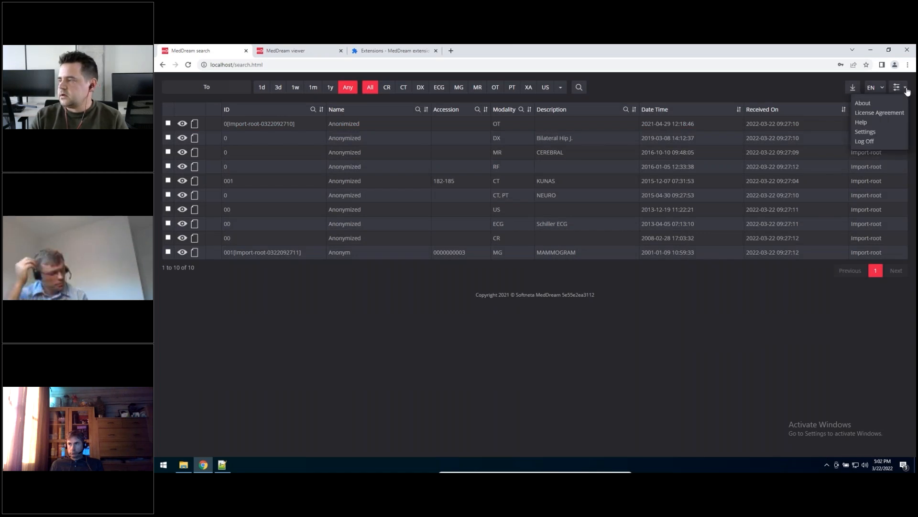
left_click(881, 133)
left_click(266, 88)
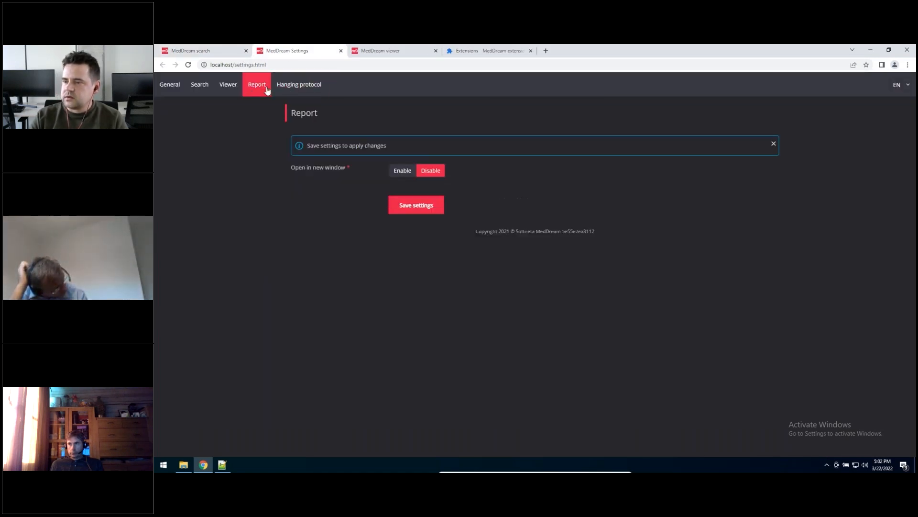
left_click(299, 85)
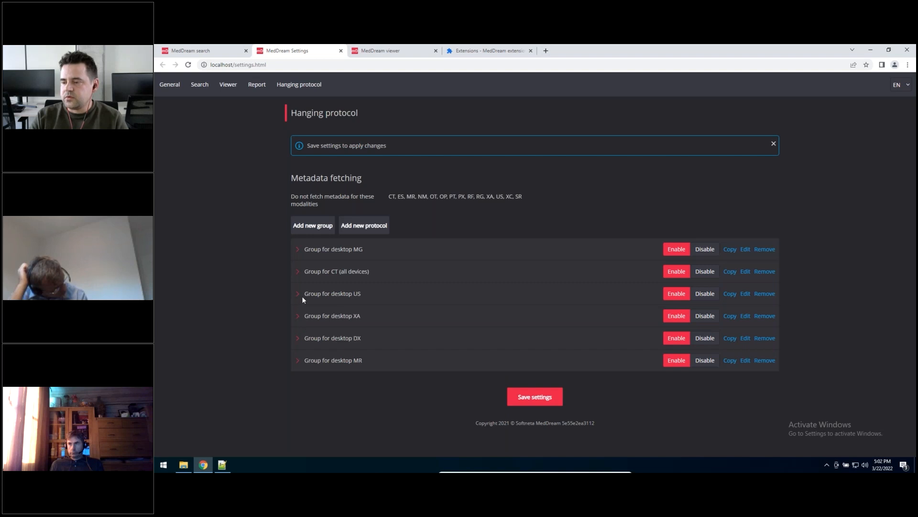
left_click(298, 247)
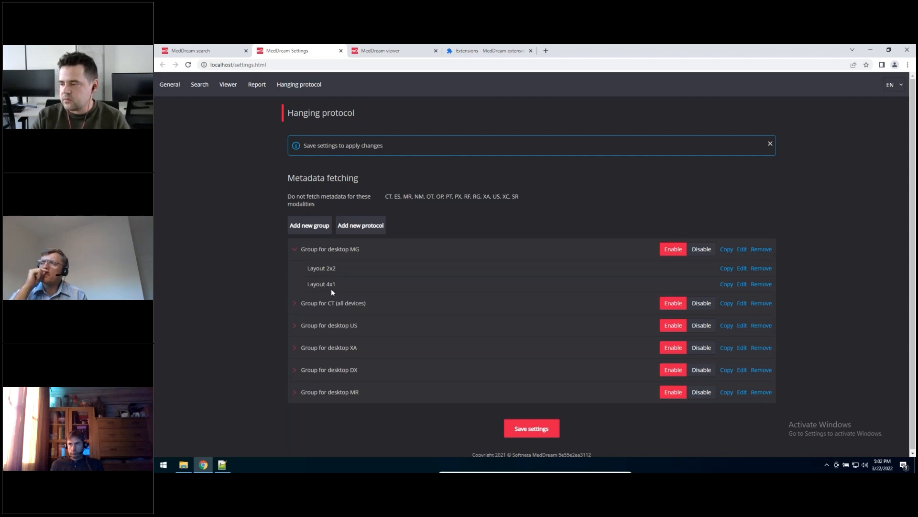
left_click_drag(336, 284, 330, 263)
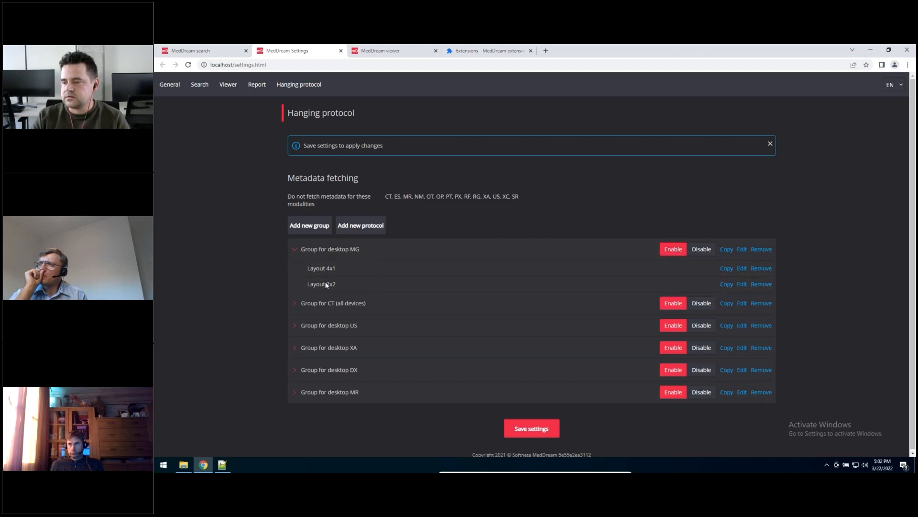
left_click(524, 424)
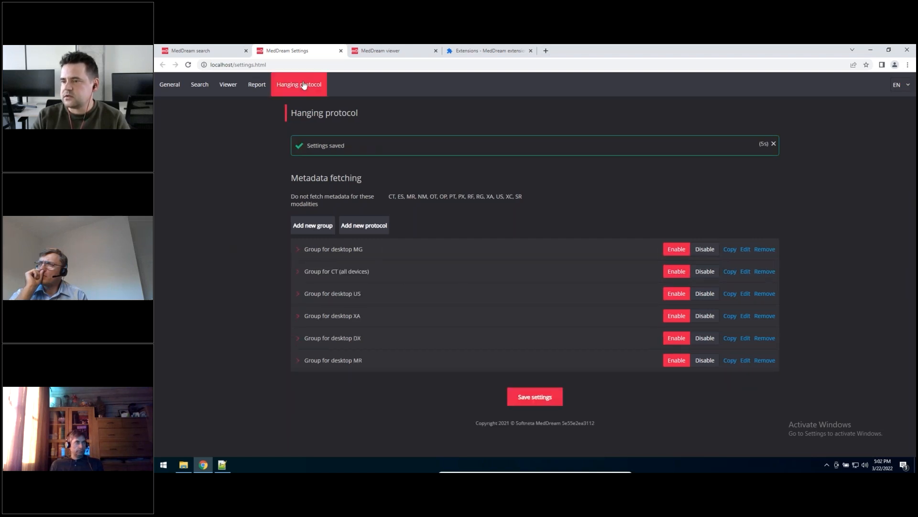
Step: Reopen the MG MAMMOGRAM study from the search list and check which hanging protocol is applied
left_click(191, 50)
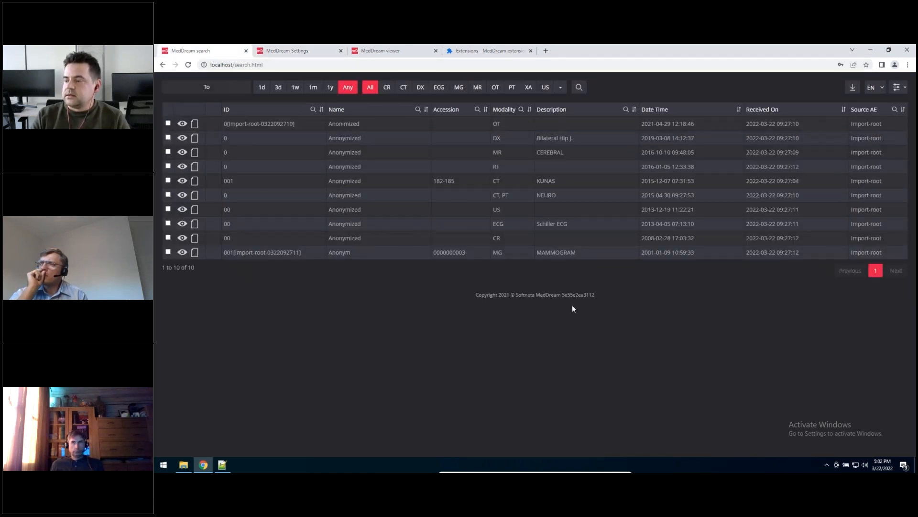
double_click(570, 252)
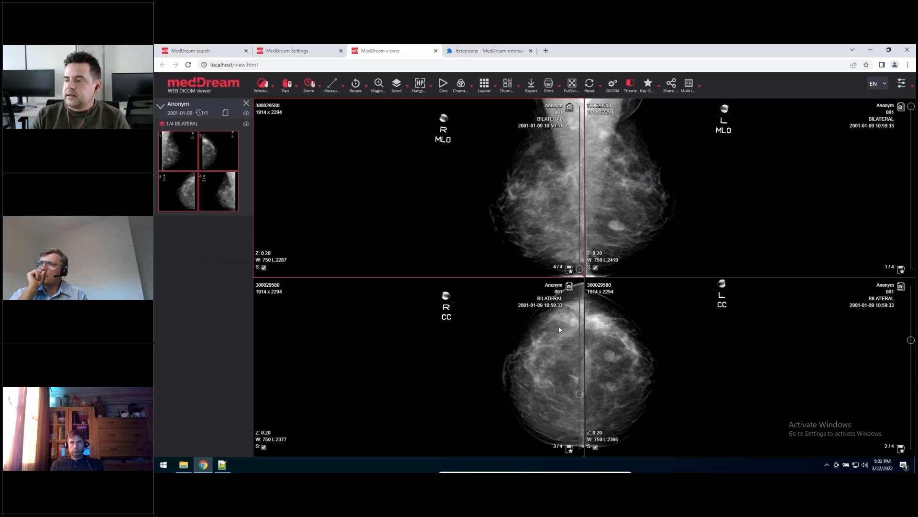
left_click(429, 85)
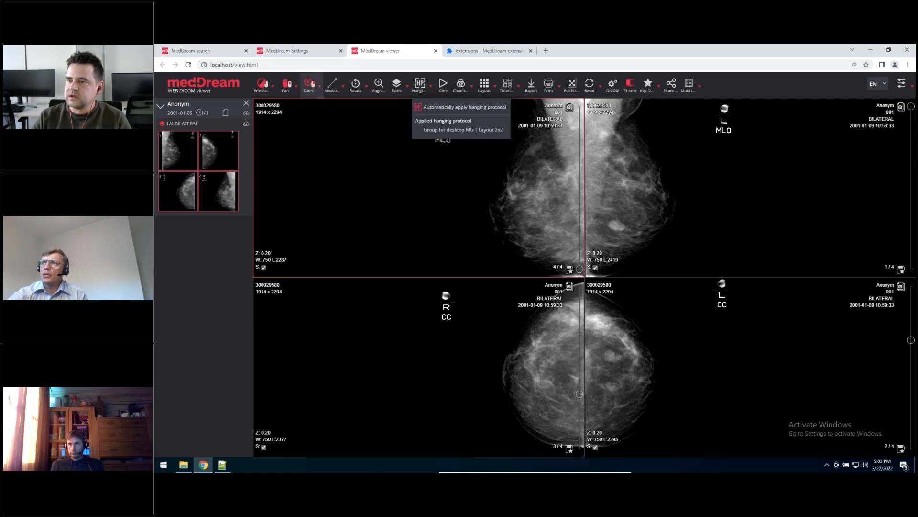
Step: Edit Layout 4x1 in Group for desktop MG, changing the first instance condition's tag in view 1x1 to series_count SeriesCount
left_click(301, 51)
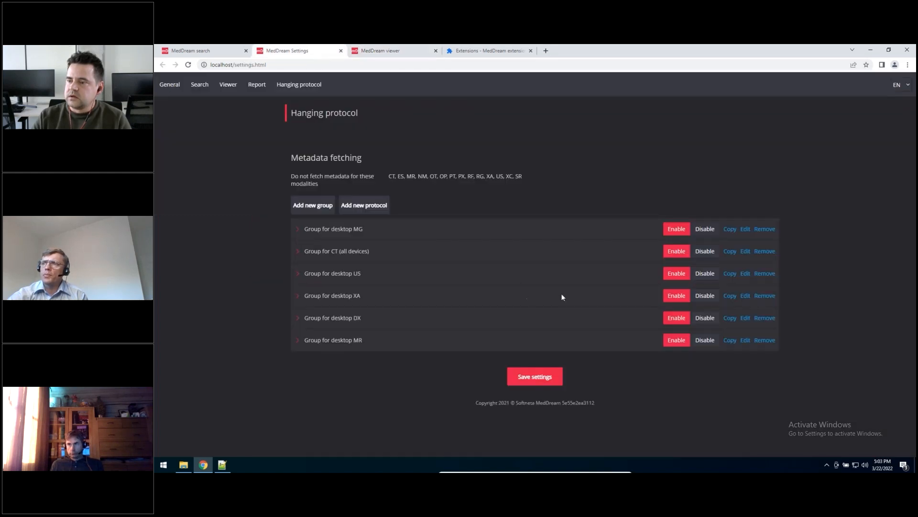
left_click(298, 252)
left_click(297, 230)
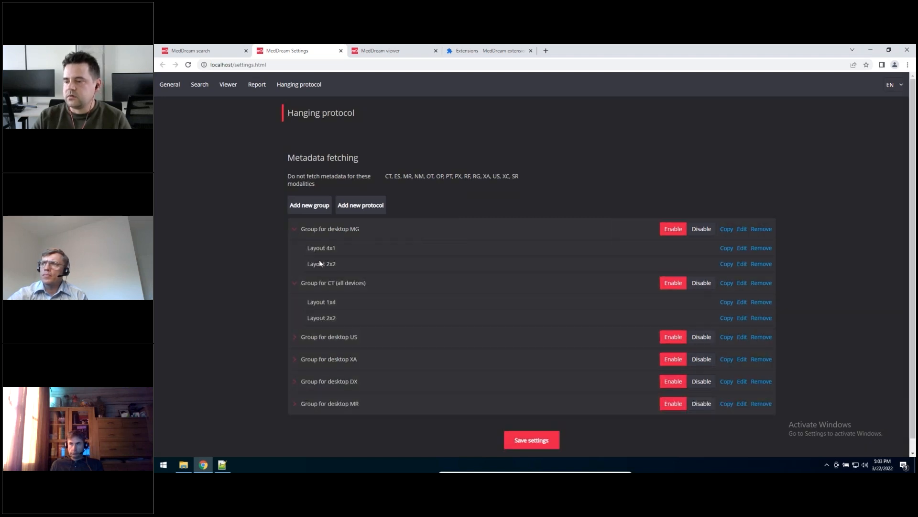
left_click(741, 248)
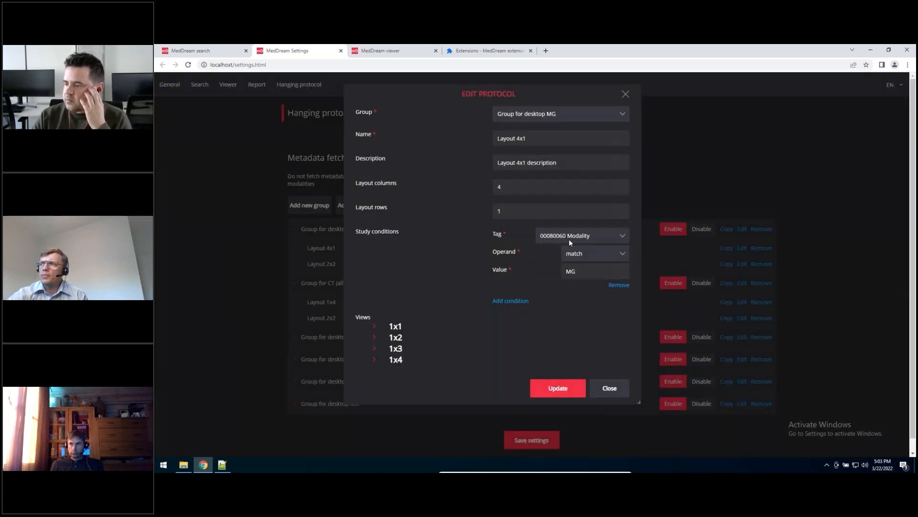
left_click(374, 326)
scroll(458, 334, "down", 1)
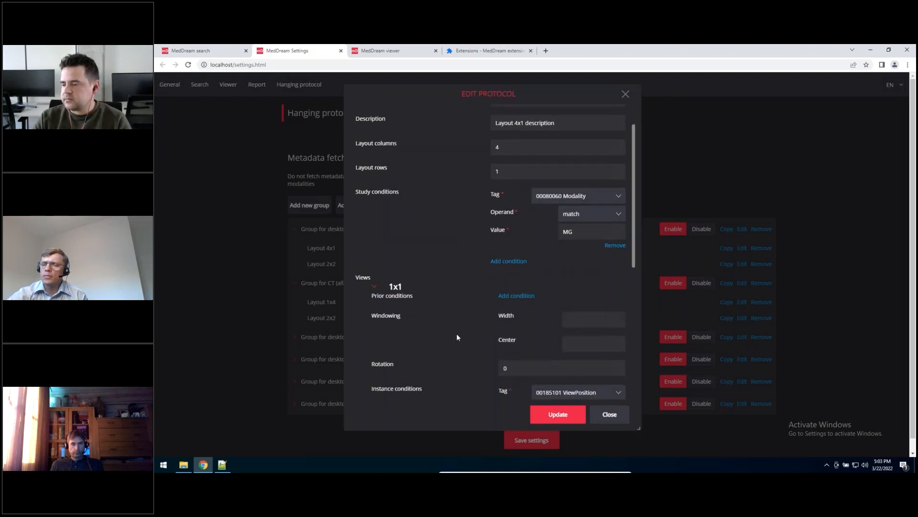
scroll(455, 335, "down", 4)
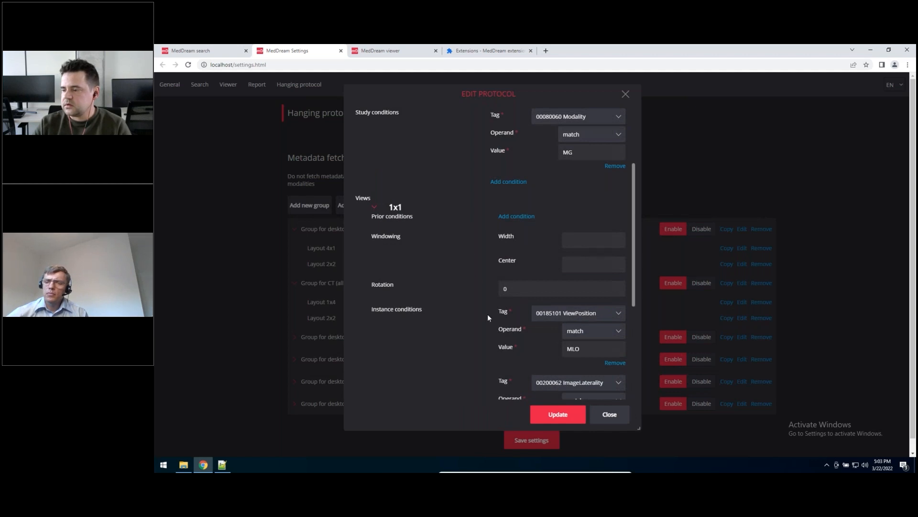
scroll(558, 307, "down", 4)
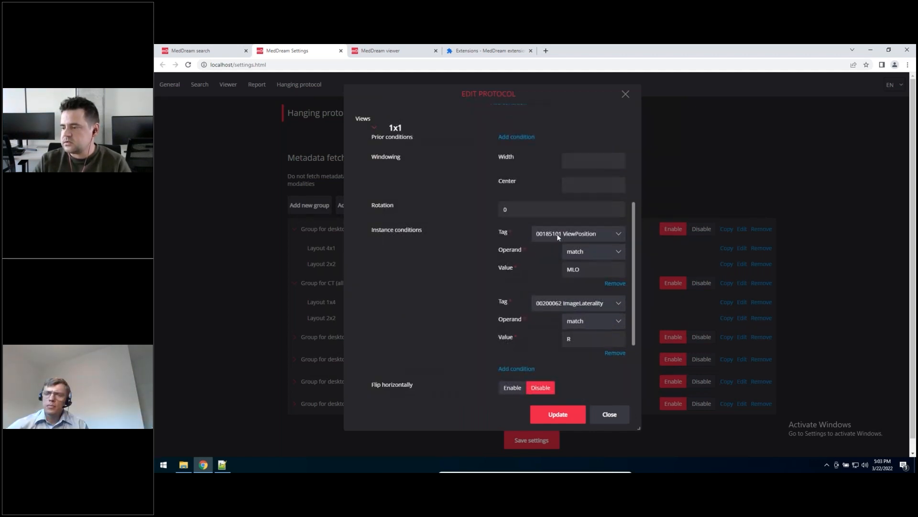
left_click(557, 234)
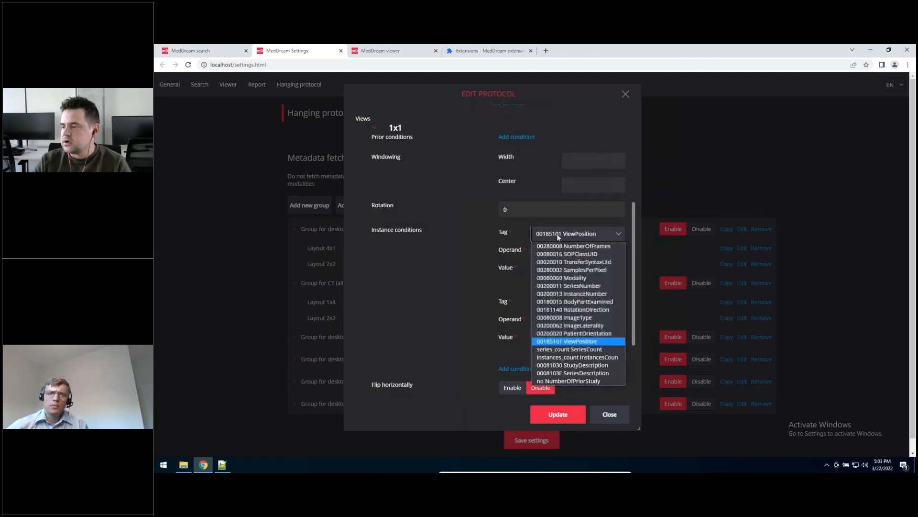
left_click(603, 347)
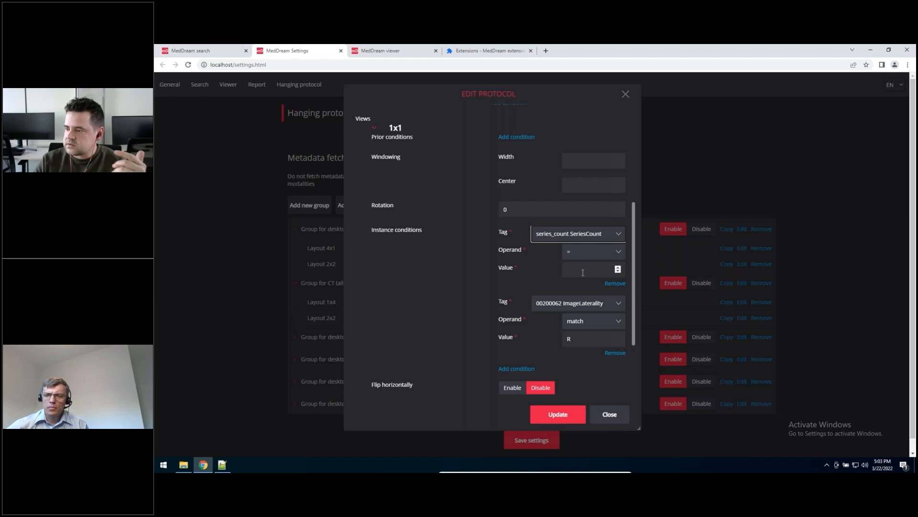
Step: Add two prior conditions to view 1x1, setting the first one to 00080060 Modality match MG
scroll(458, 345, "up", 3)
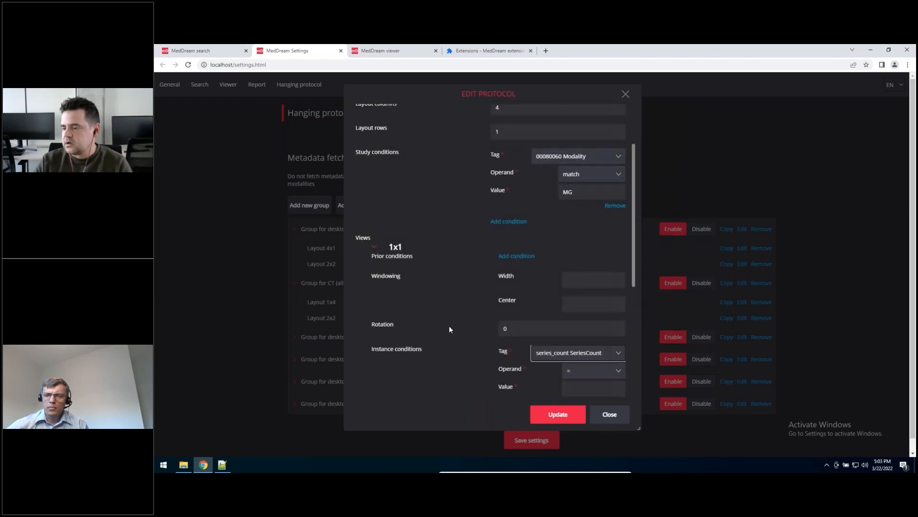
scroll(463, 320, "down", 2)
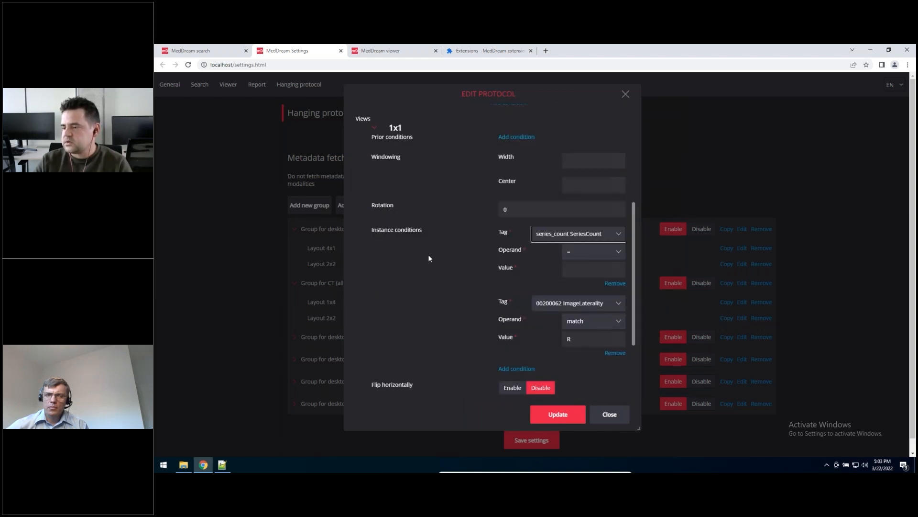
scroll(483, 286, "up", 3)
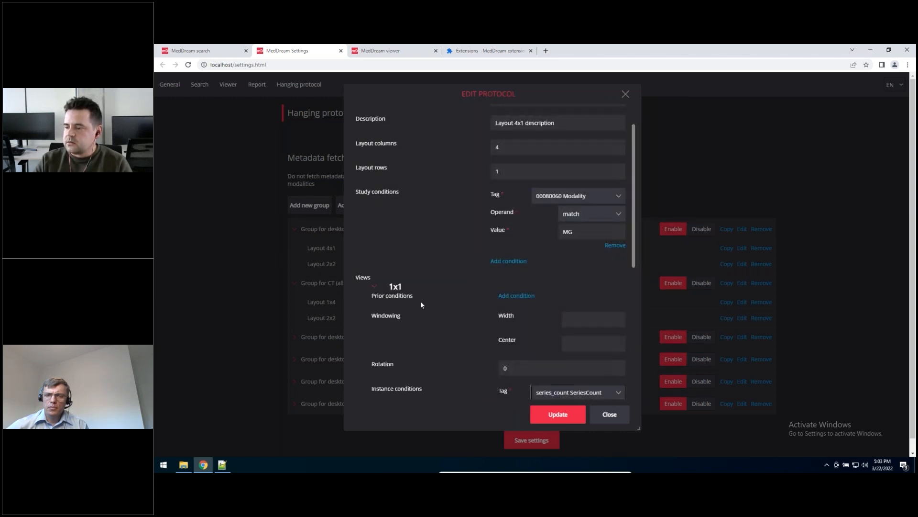
left_click_drag(373, 297, 410, 299)
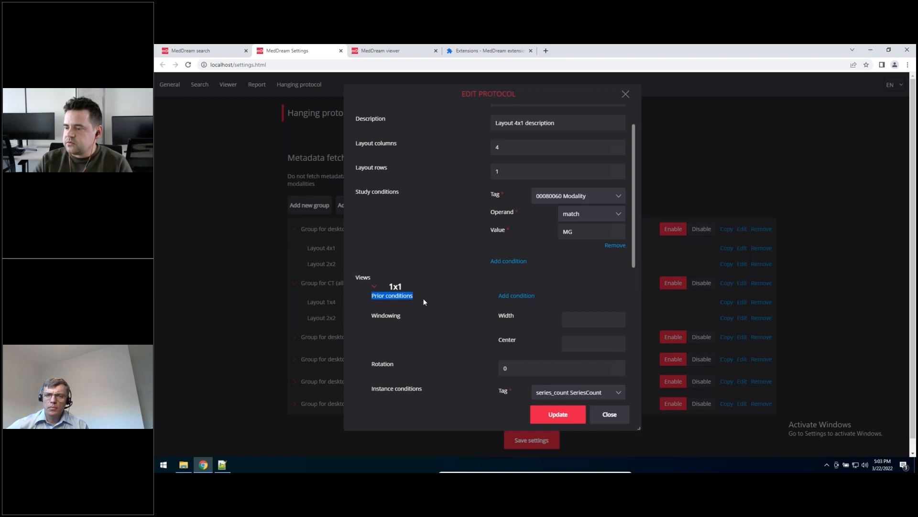
left_click(517, 296)
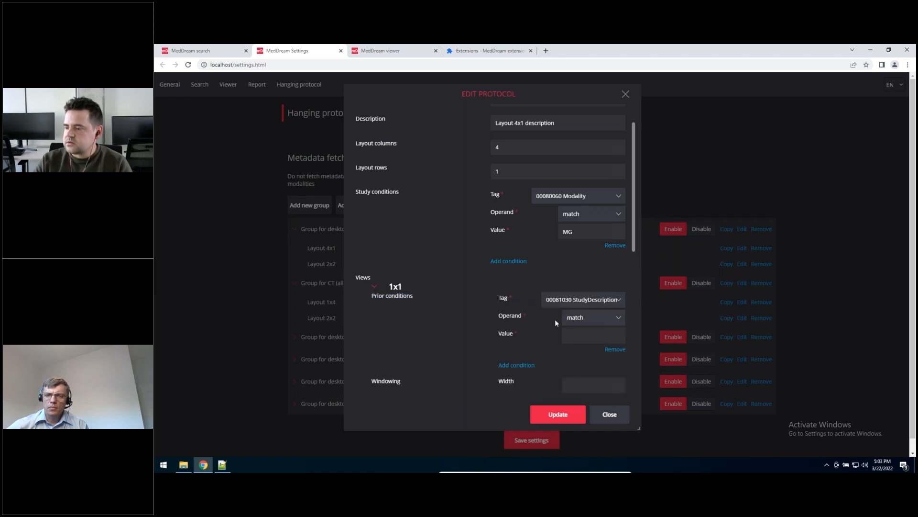
left_click(573, 305)
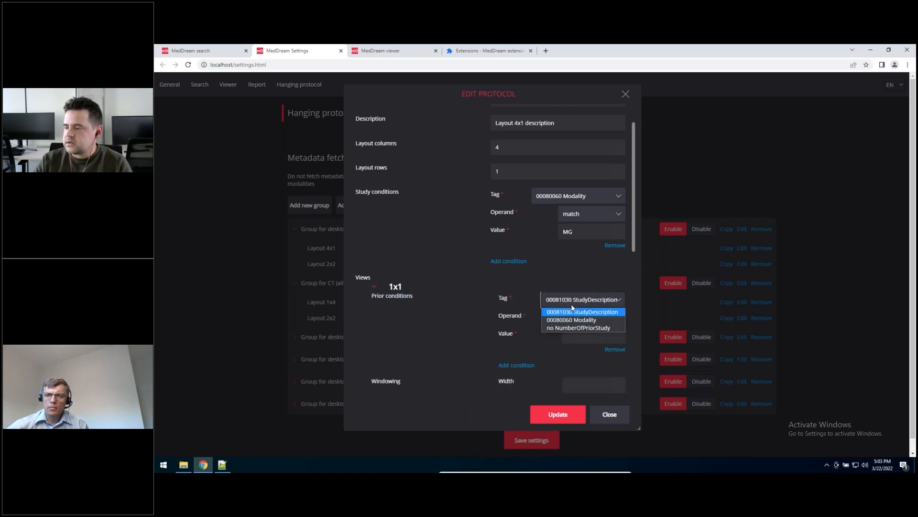
left_click(591, 321)
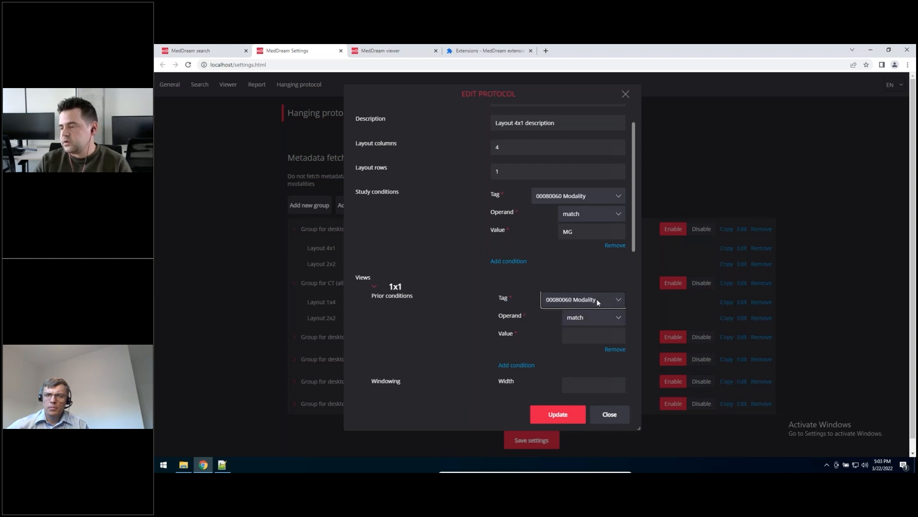
left_click(522, 363)
scroll(478, 345, "down", 2)
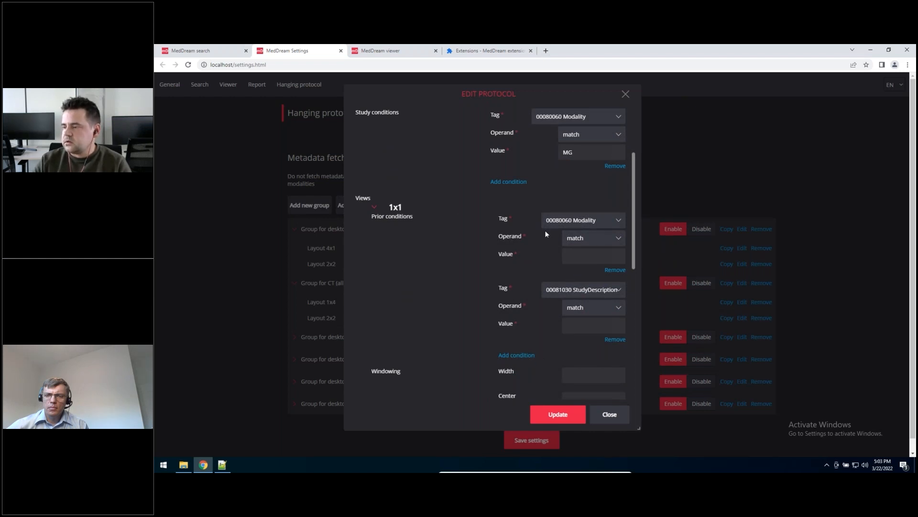
left_click(582, 257)
type("MG")
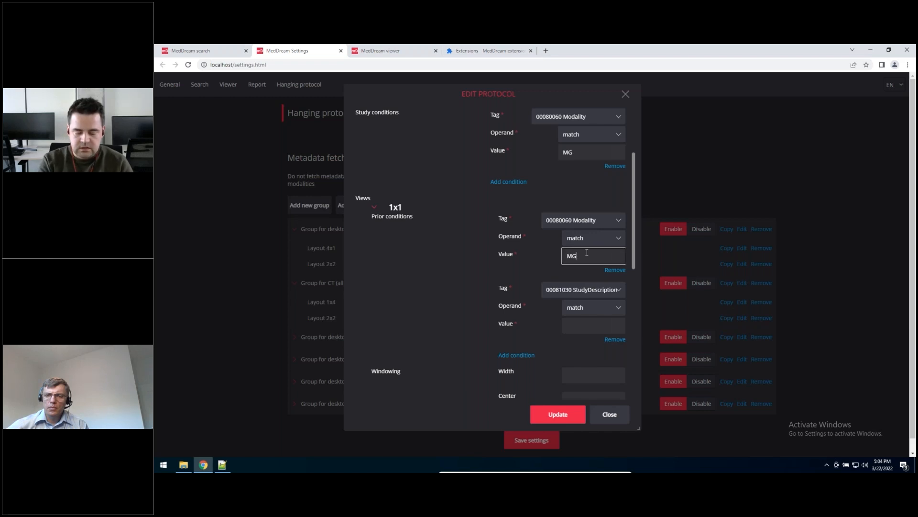
Step: Set the second prior condition's tag to no NumberOfPriorStudy and update the protocol
left_click(595, 291)
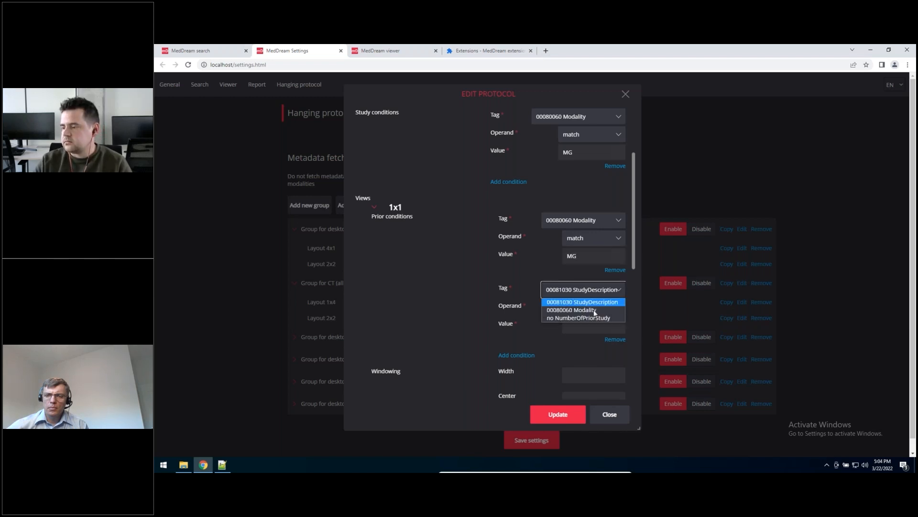
left_click(596, 313)
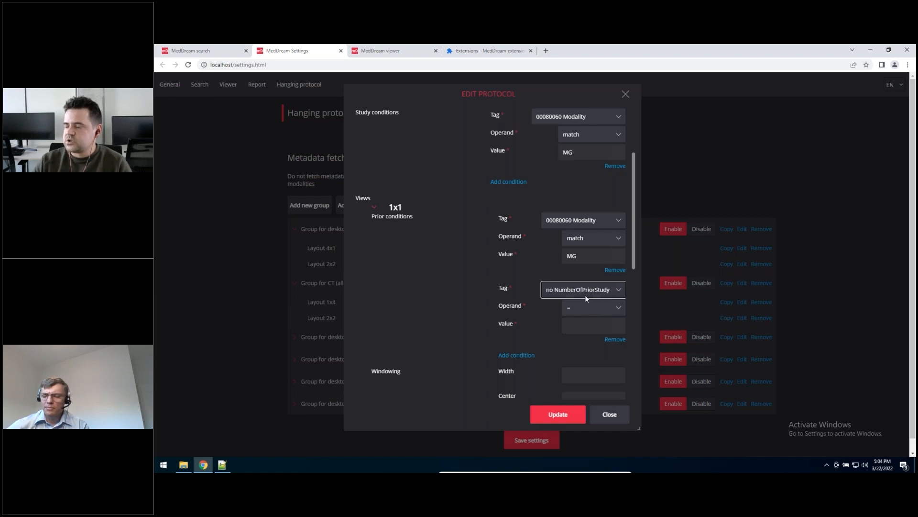
left_click(593, 325)
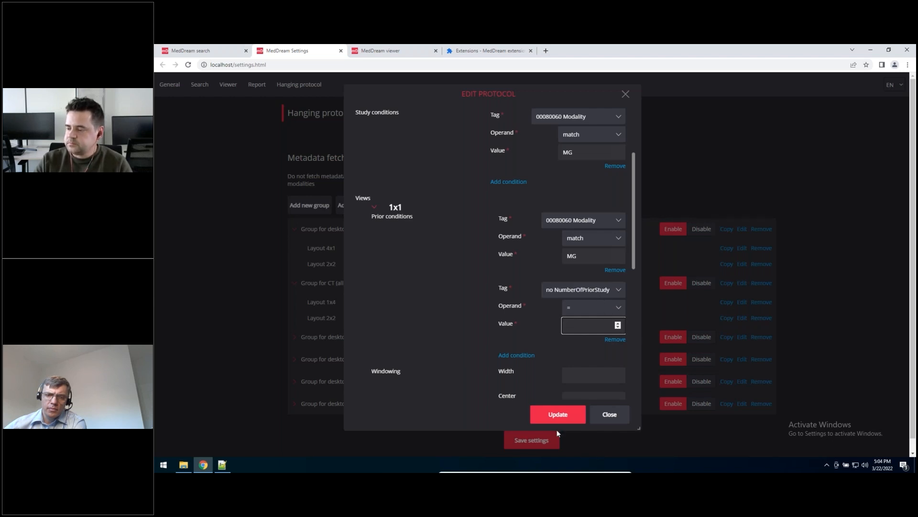
left_click(558, 414)
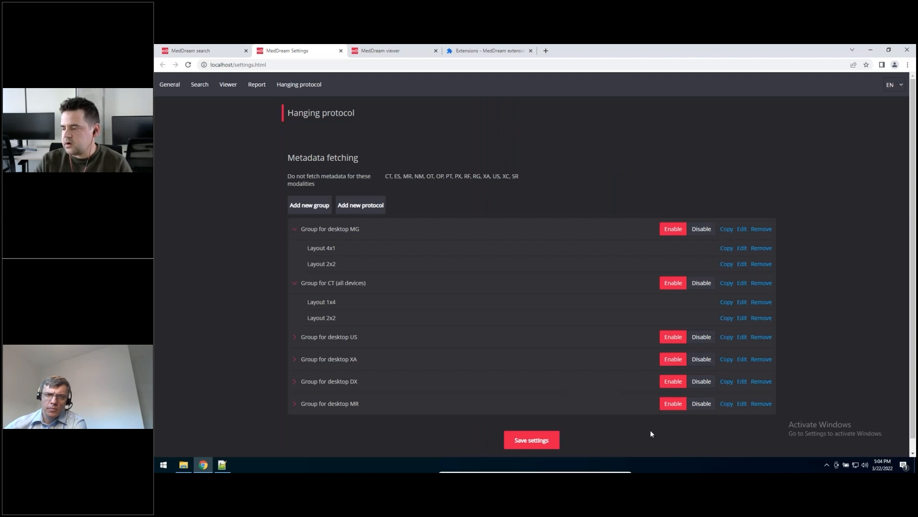
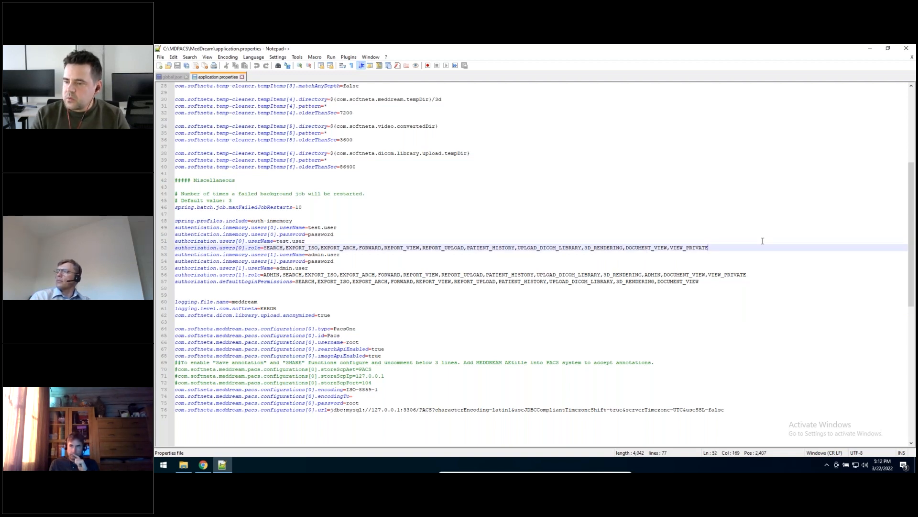
Step: Insert a blank line after the test.user role entry and another after the admin.user role entry in application.properties
key("Return")
key("Down")
key("Down")
key("Down")
key("Down")
key("Down")
key("Up")
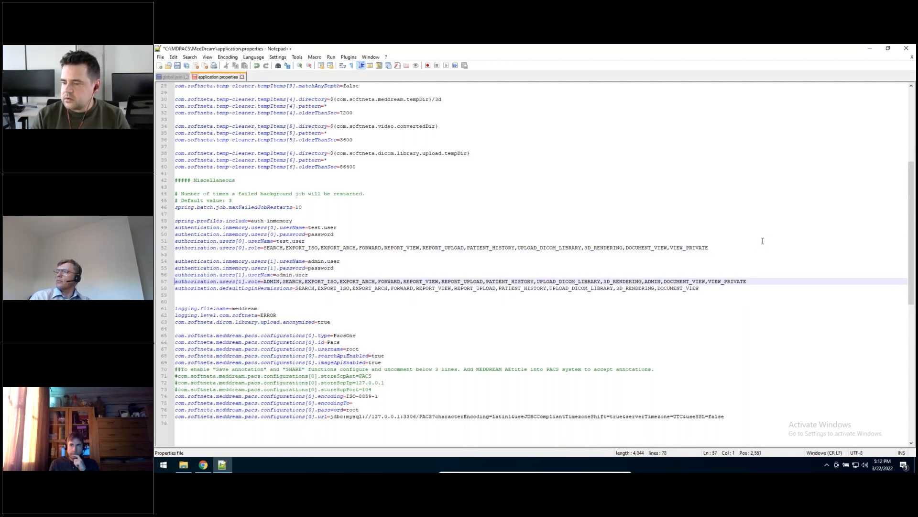
left_click(758, 281)
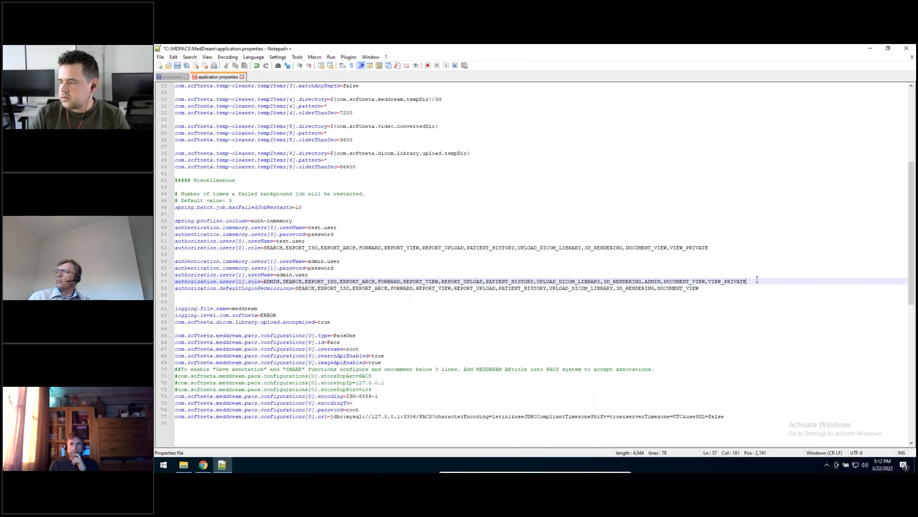
key("Return")
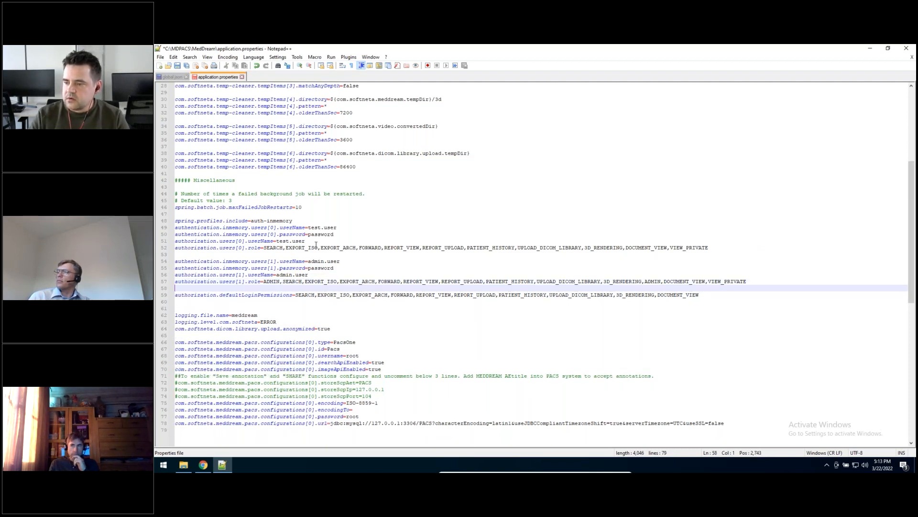
Step: Duplicate the four-line admin.user block beneath the original, keeping a blank line before the defaultLoginPermissions entry
left_click_drag(309, 228, 337, 228)
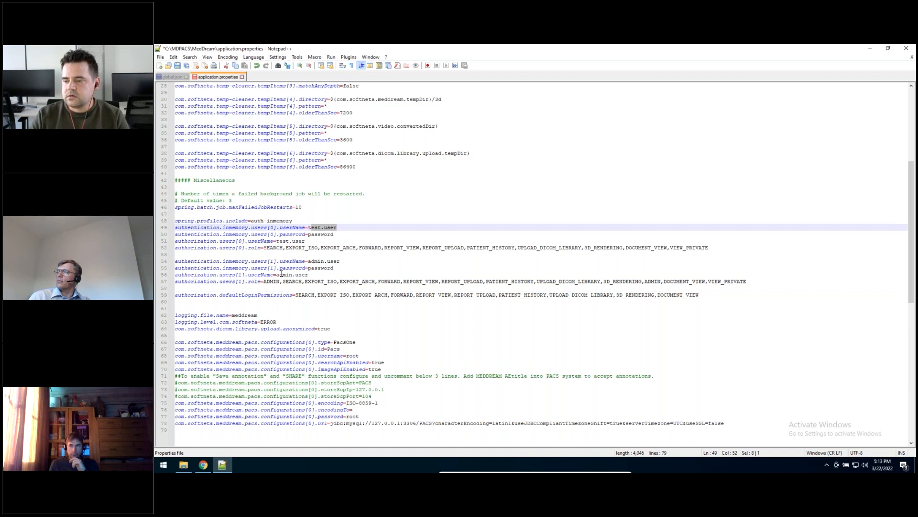
left_click_drag(276, 274, 309, 275)
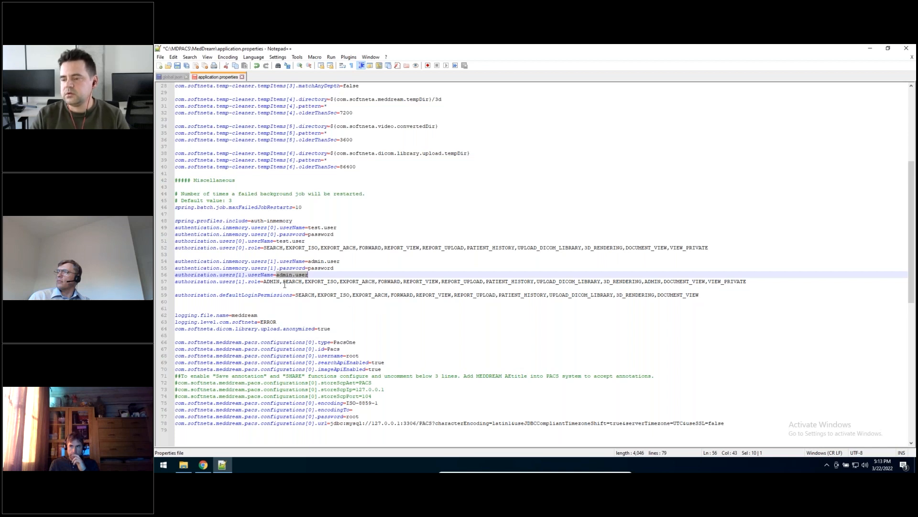
left_click_drag(779, 281, 175, 261)
key("ctrl+c")
left_click(188, 289)
key("Return")
key("Return")
key("Up")
key("ctrl+v")
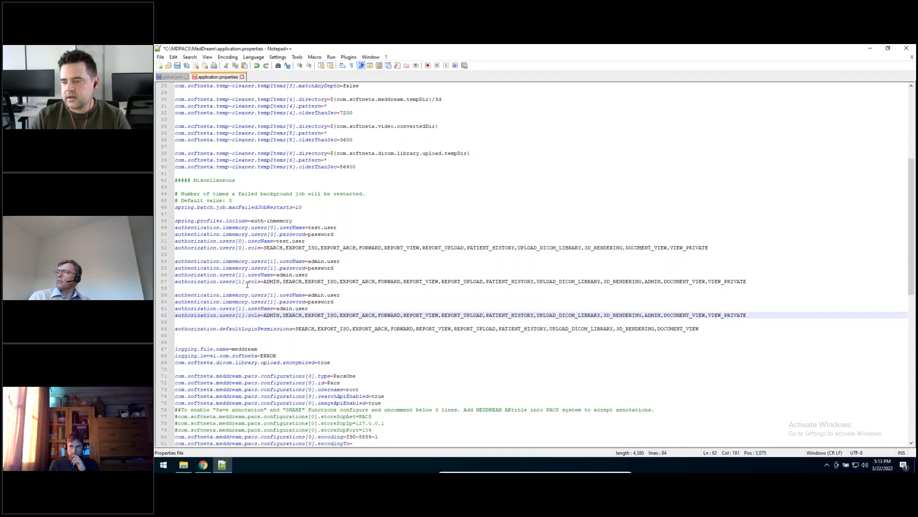
Step: Set the user index to [2] in the two authentication.inmemory lines of the duplicated block
left_click(272, 294)
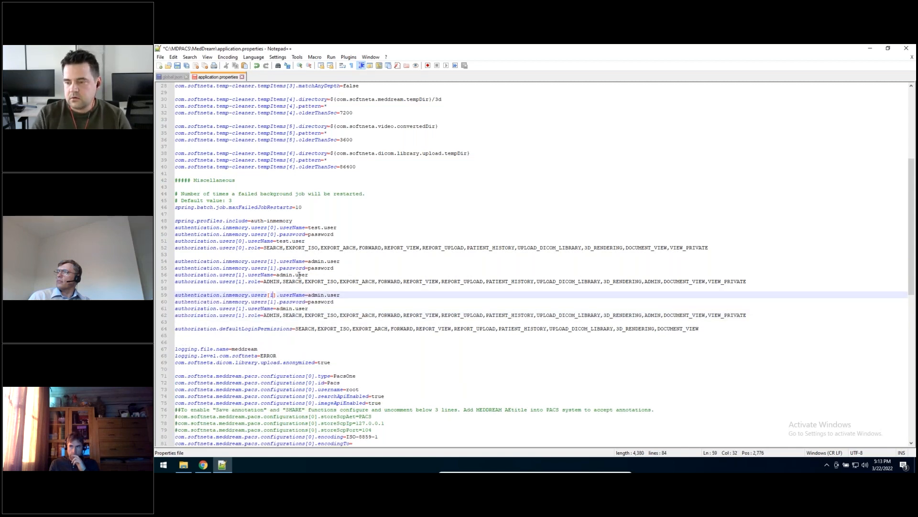
key("ctrl+shift+Down")
key("Up")
key("alt+shift+Down")
key("BackSpace")
type("2")
key("Down")
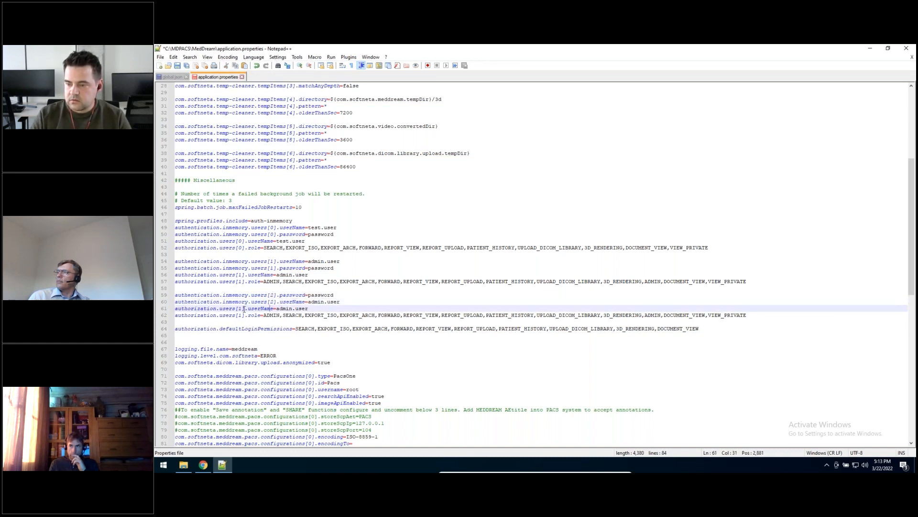
Step: Set the user index to [2] in the authorization userName and role lines of the duplicated block
key("alt+shift+Down")
key("BackSpace")
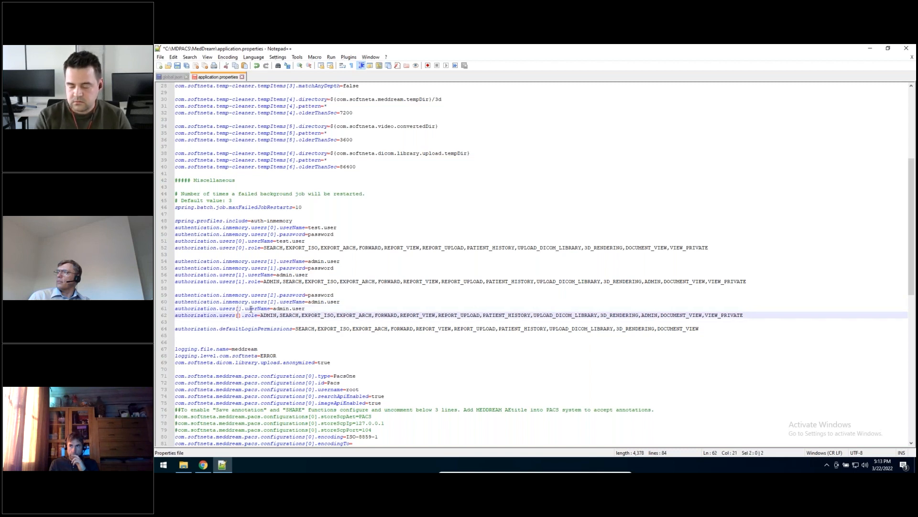
type("2")
key("Return")
key("Right")
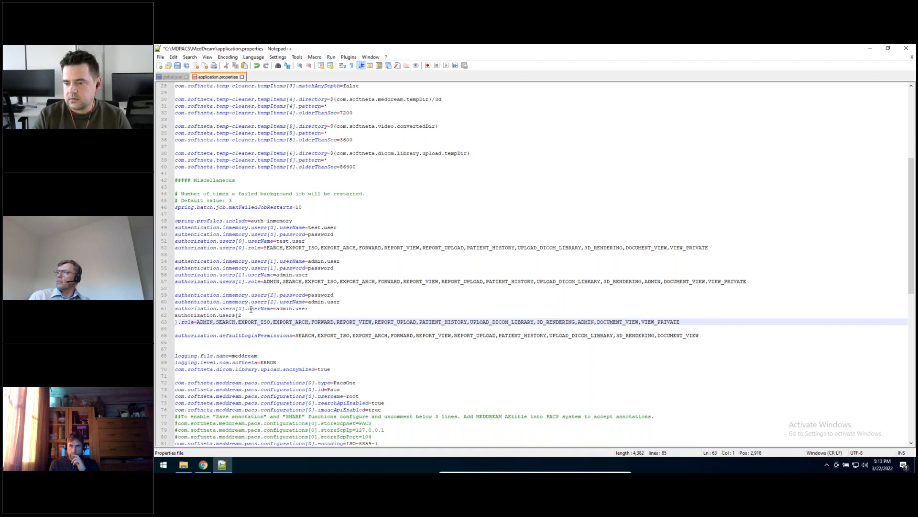
key("Left")
key("Right")
key("BackSpace")
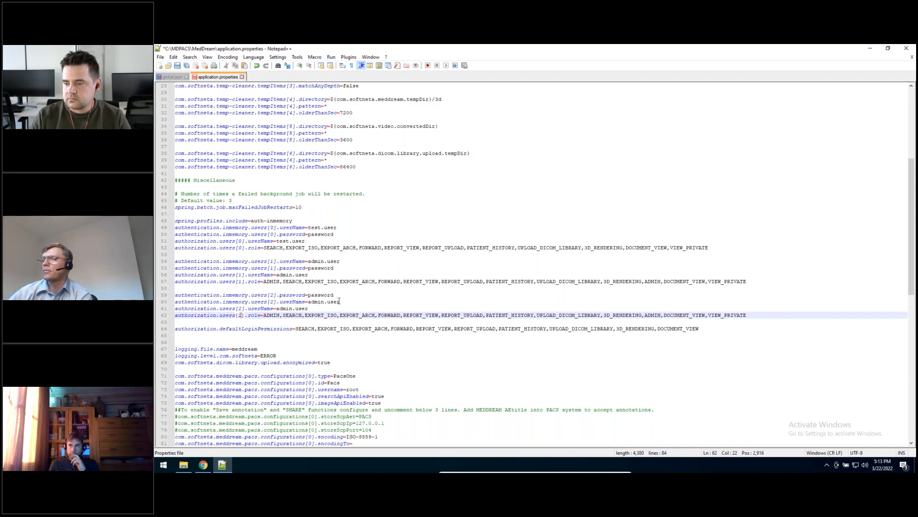
Step: Move the authentication.inmemory.users[2].userName line above the users[2] password line
left_click_drag(325, 301, 175, 301)
key("ctrl+c")
key("Delete")
key("BackSpace")
left_click(230, 290)
key("Return")
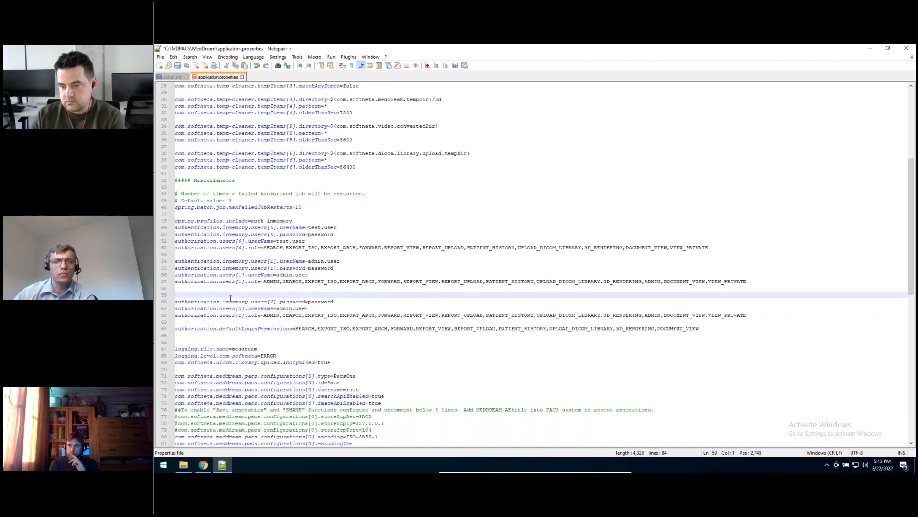
key("ctrl+v")
Step: Change the users[2] userName to new.user in both the authentication and authorization lines
double_click(315, 295)
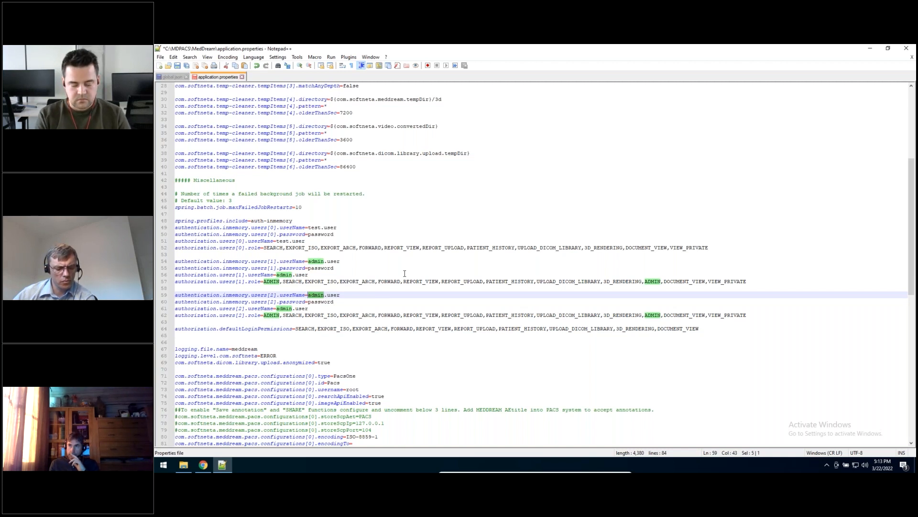
type("new")
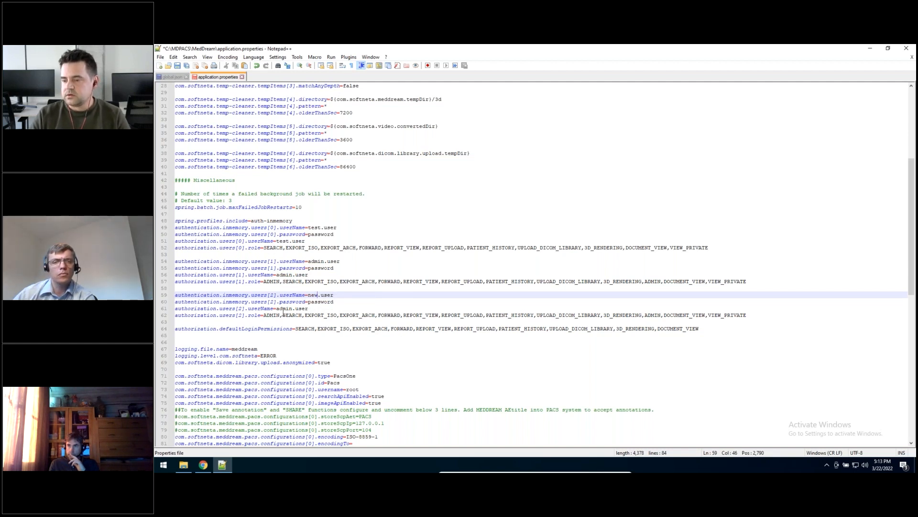
left_click_drag(294, 308, 277, 308)
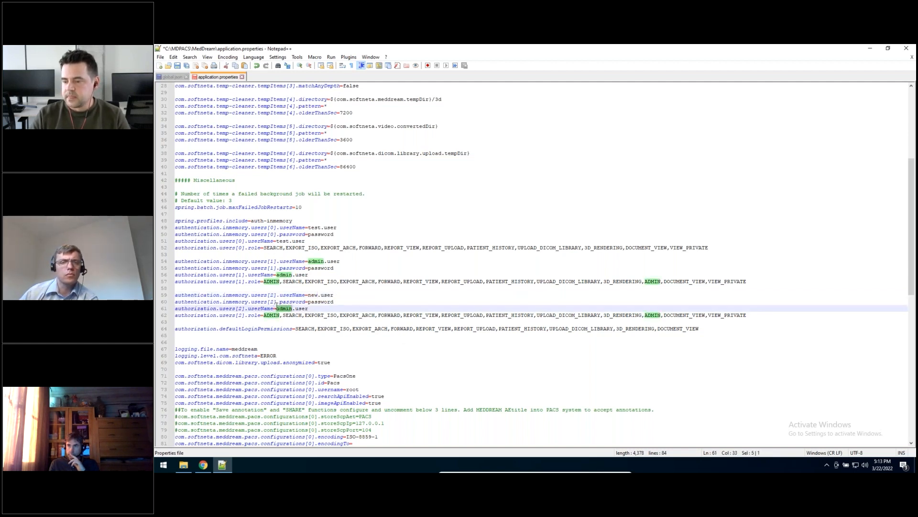
type("new")
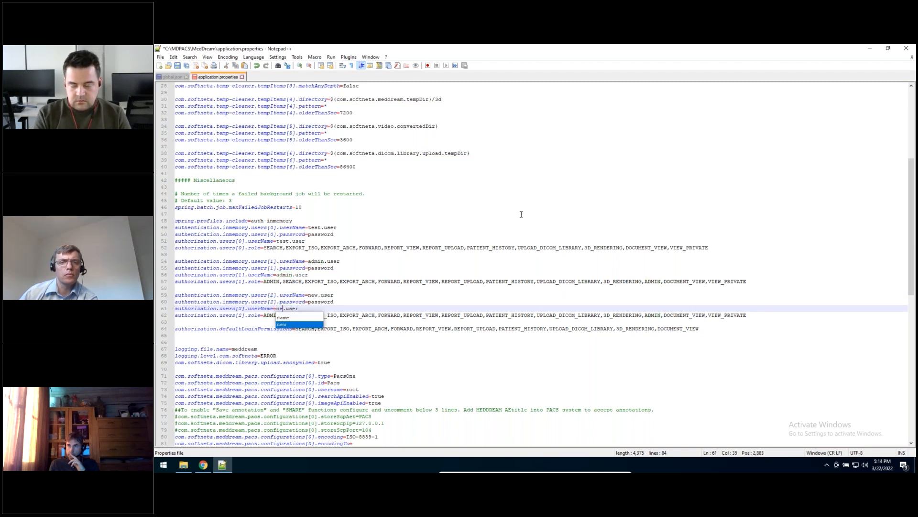
Step: Remove the leading ADMIN entry from the users[2] role list and save application.properties
left_click(341, 301)
left_click_drag(321, 316, 597, 319)
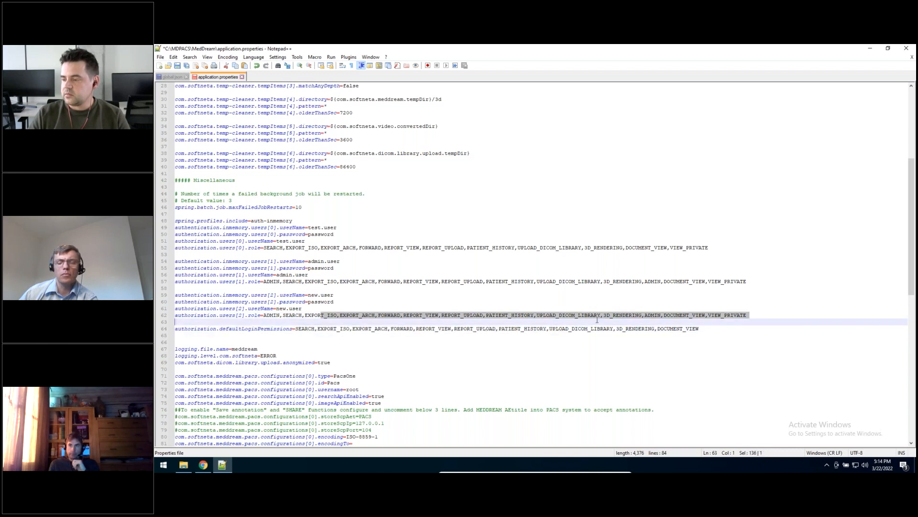
left_click(254, 316)
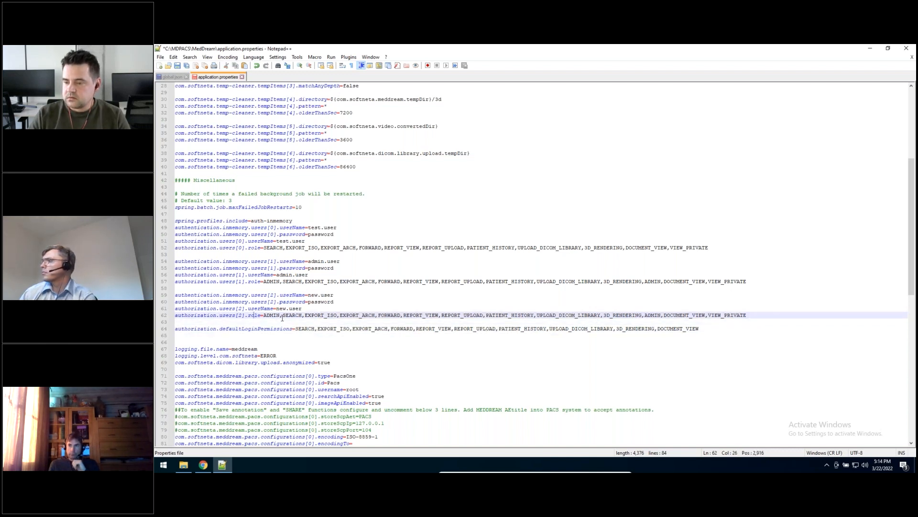
left_click_drag(282, 315, 263, 316)
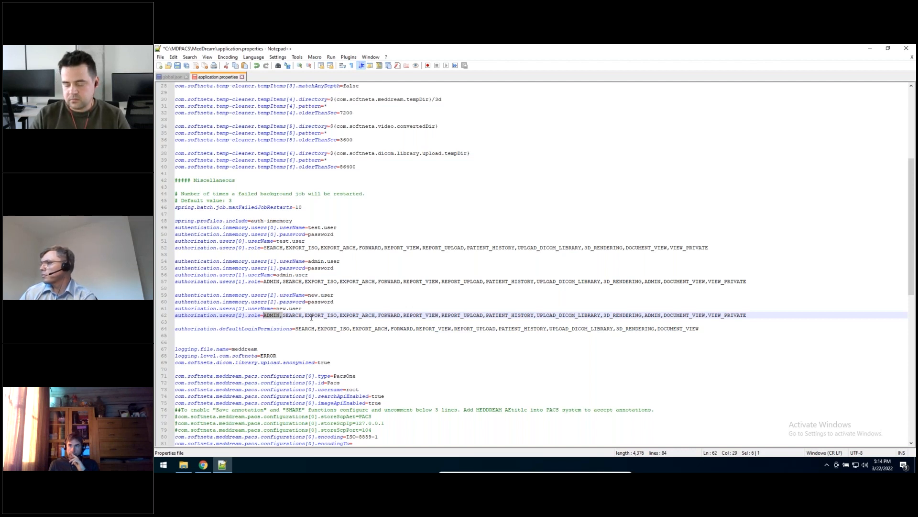
key("Delete")
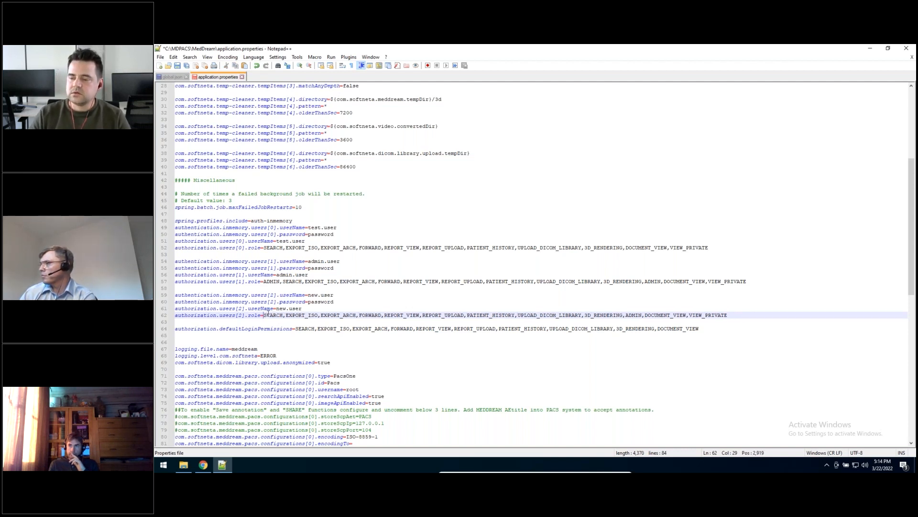
left_click(339, 302)
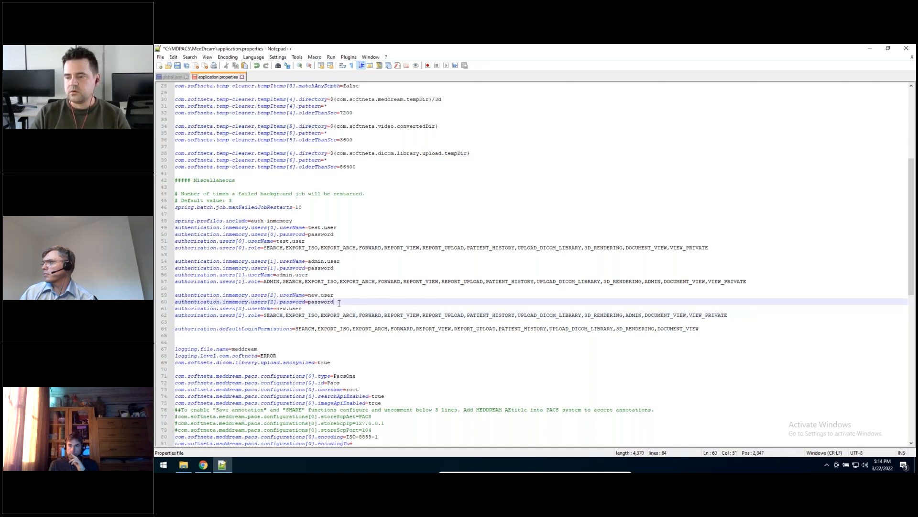
key("ctrl+s")
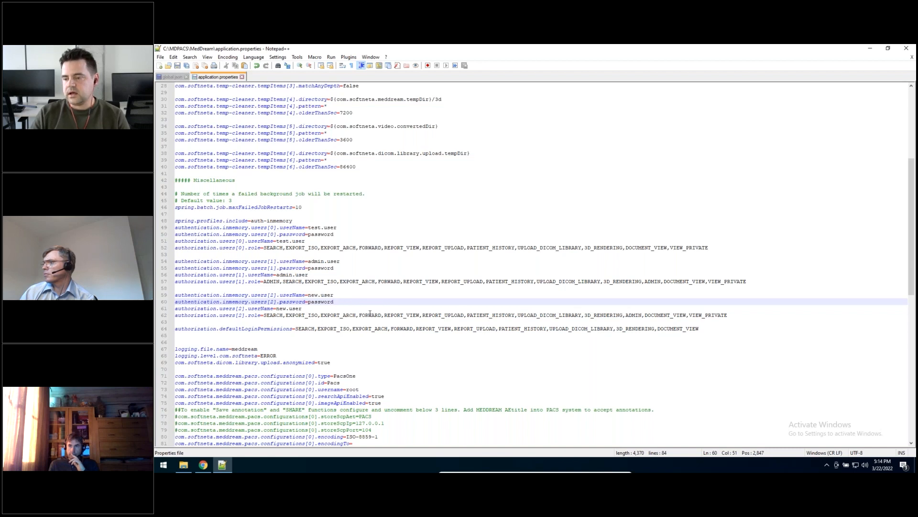
left_click(318, 234)
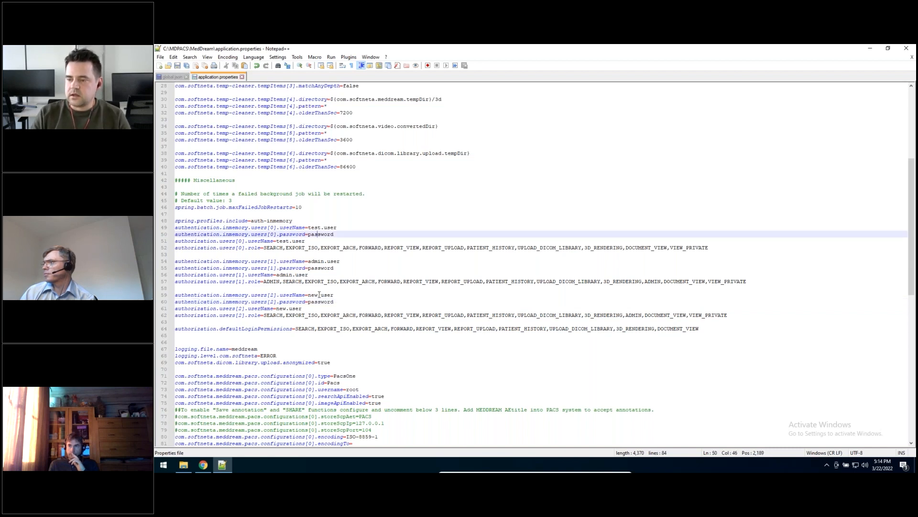
left_click_drag(308, 295, 333, 295)
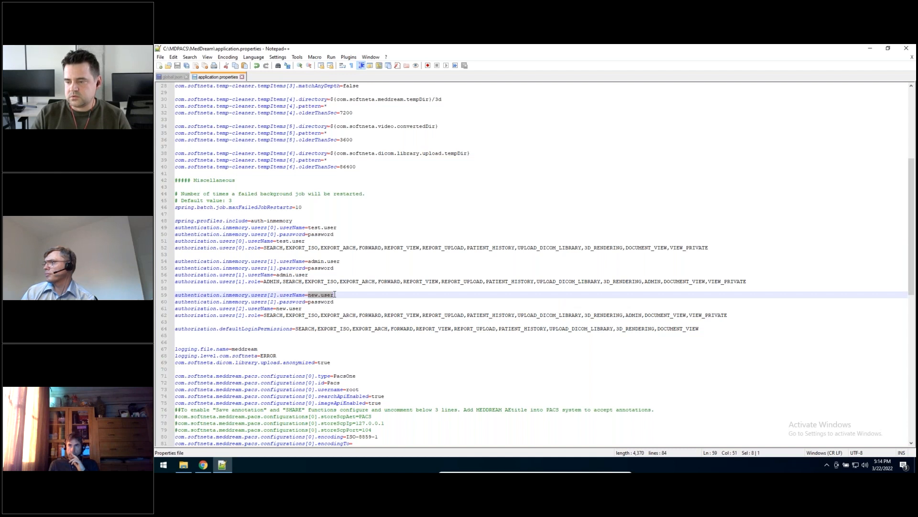
left_click(163, 464)
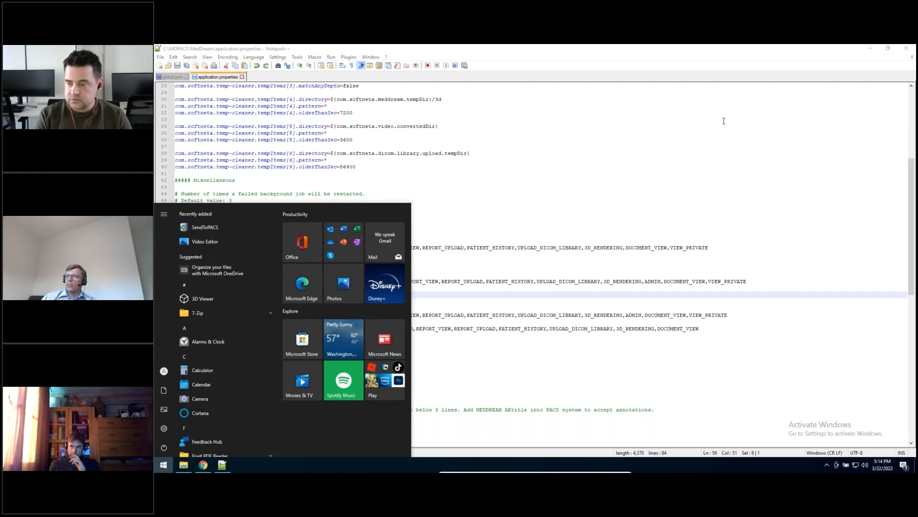
type("services")
key("Return")
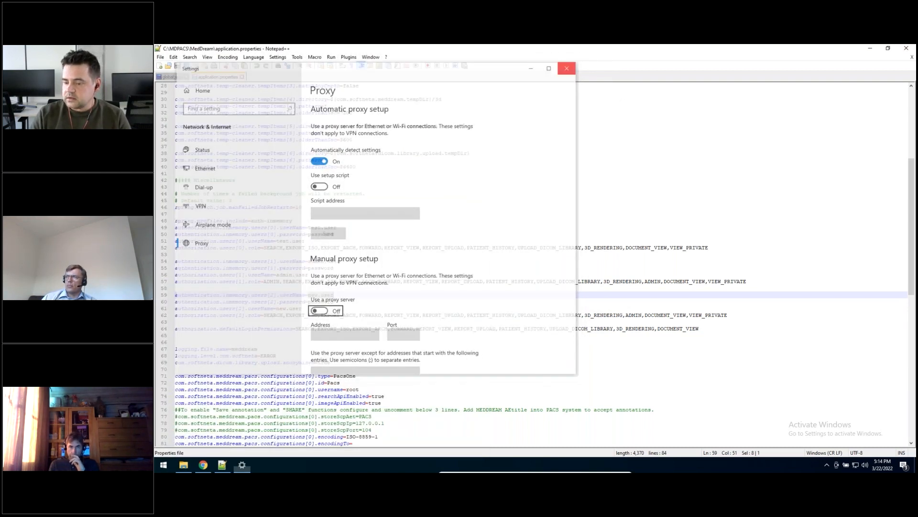
left_click(570, 67)
Step: Open Windows Services, restart the MedDream service and minimize the Services window
left_click(163, 460)
type("services")
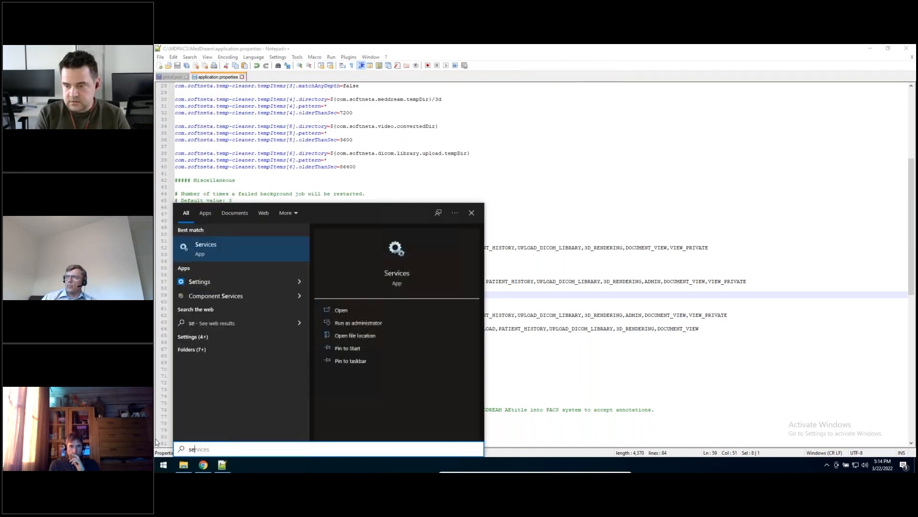
key("Return")
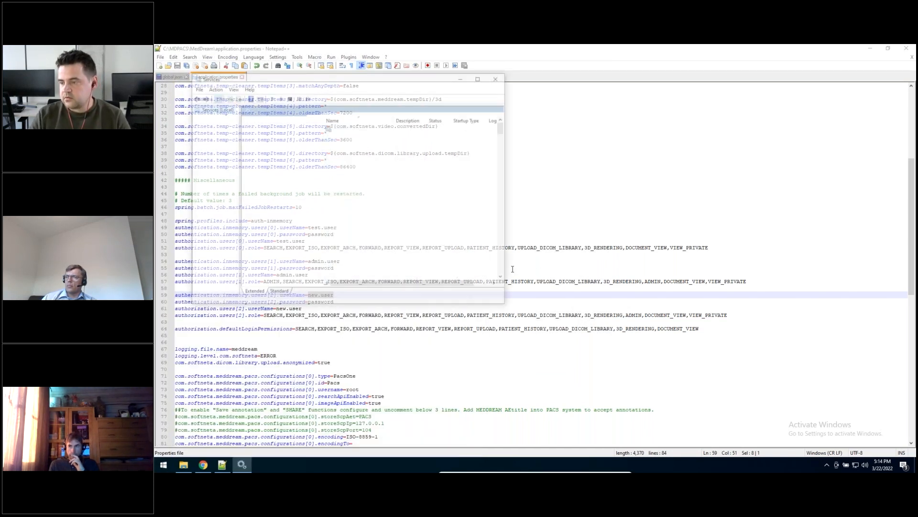
left_click(331, 210)
type("me")
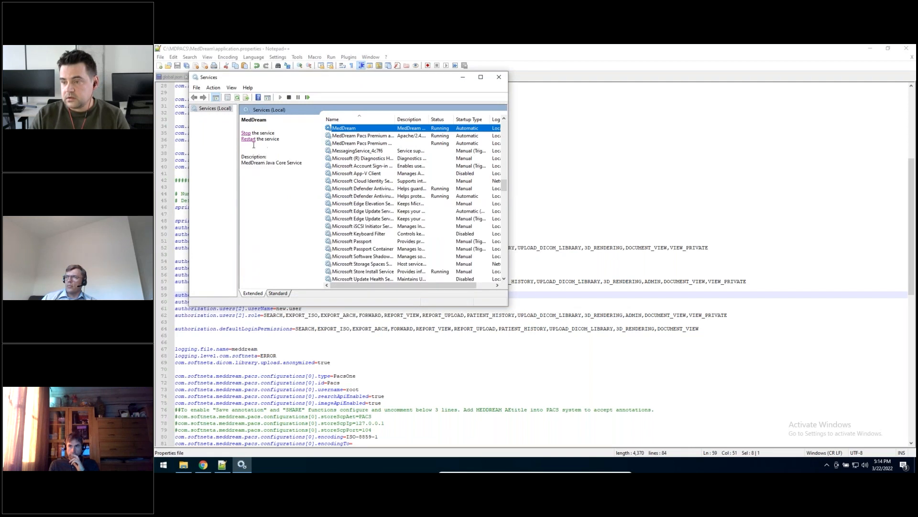
left_click(250, 139)
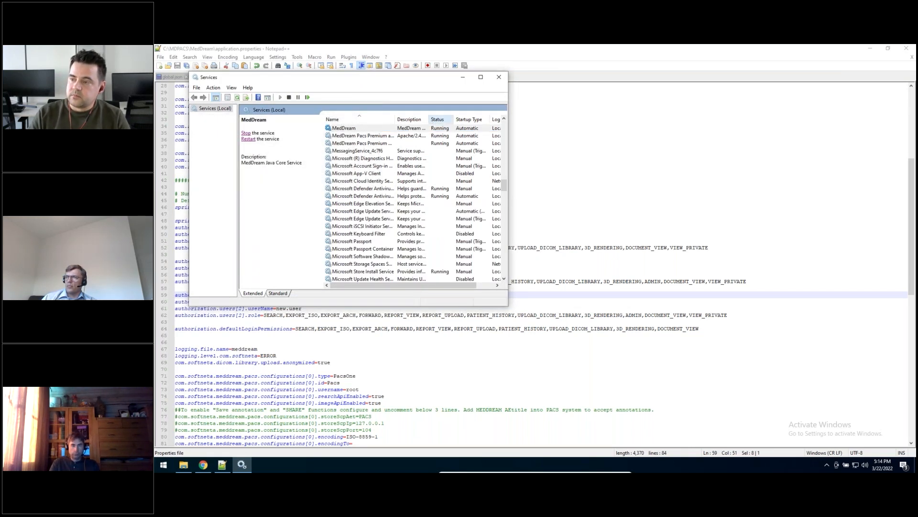
left_click(462, 77)
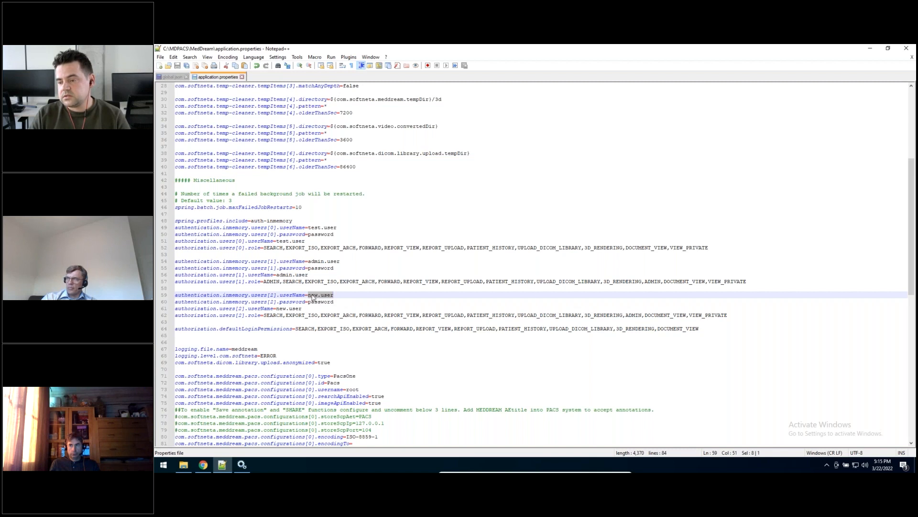
Step: Switch to Chrome and reload the MedDream page on localhost
left_click(203, 465)
key("F5")
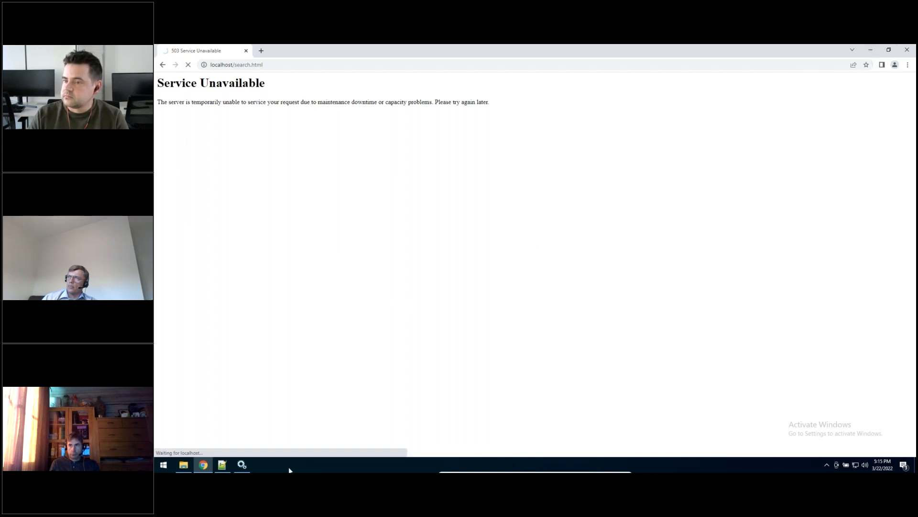
left_click(226, 465)
left_click(225, 464)
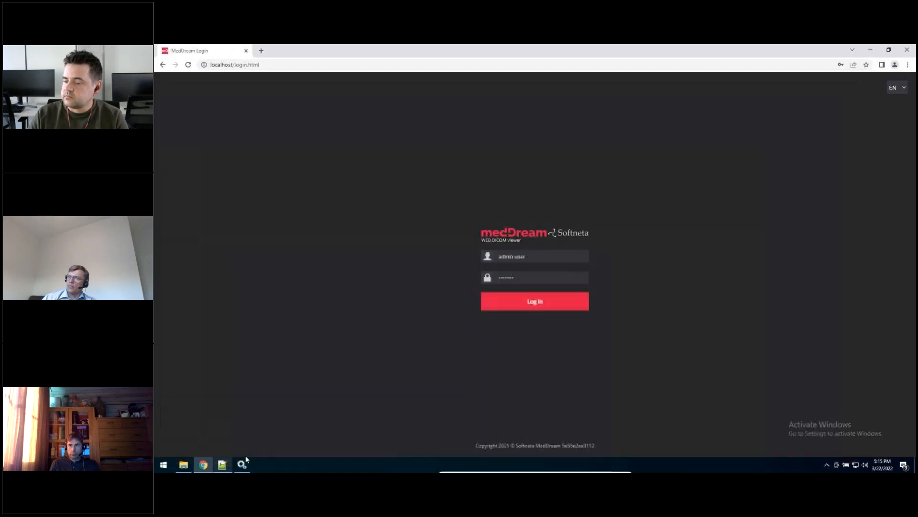
Step: Log in to MedDream as new.user, save the login in the browser and check the options menu for Settings
left_click_drag(516, 257, 528, 257)
double_click(528, 256)
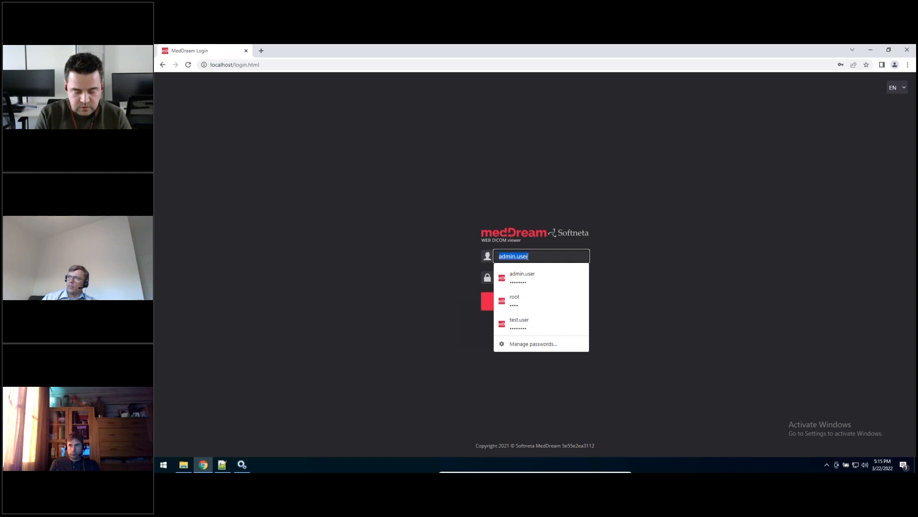
type("new.use")
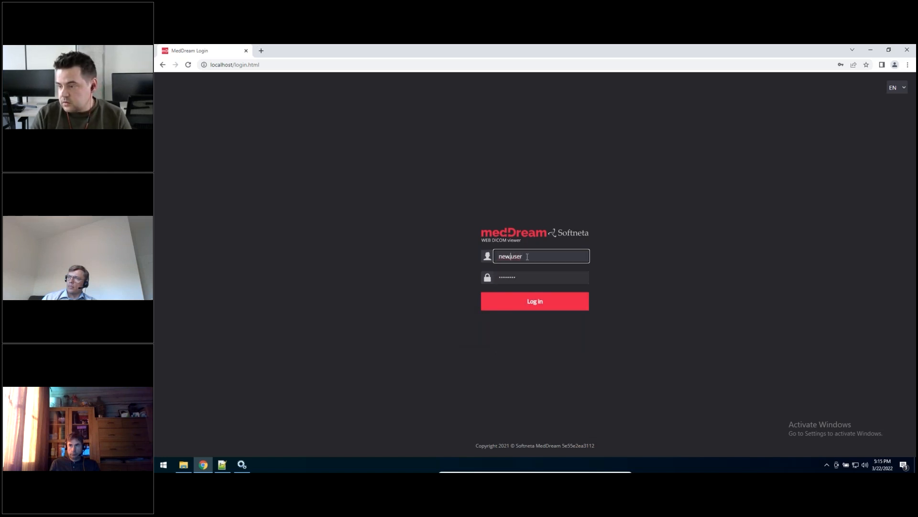
left_click(514, 301)
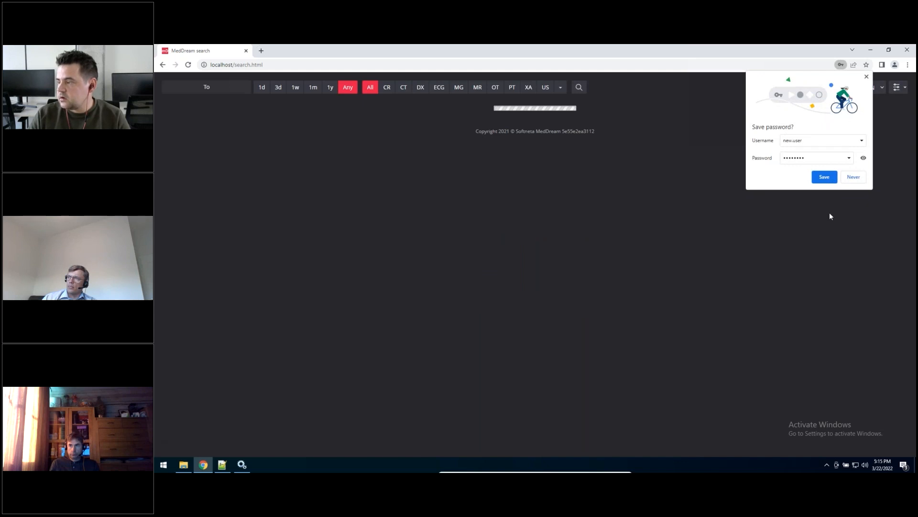
left_click(828, 181)
left_click(898, 91)
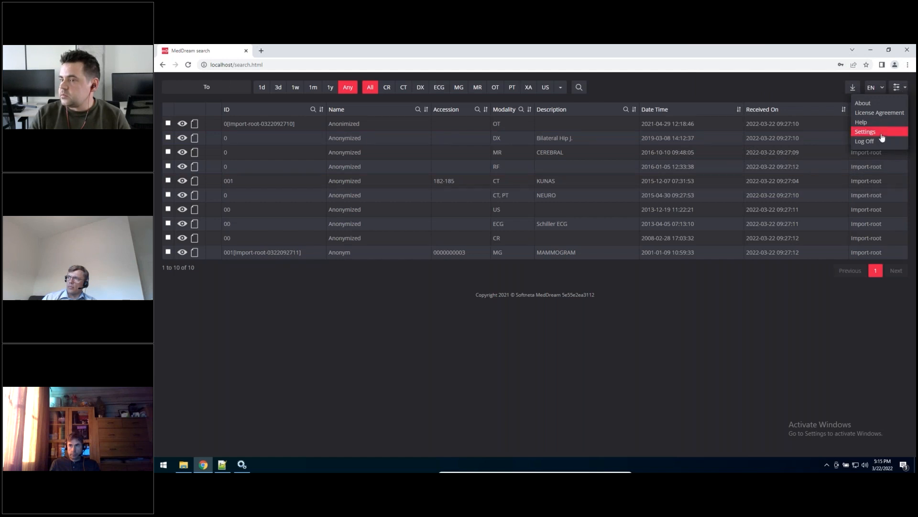
Step: Switch to Notepad++ and compare the users[1] and users[2] role lists in application.properties for ADMIN entries
left_click(871, 49)
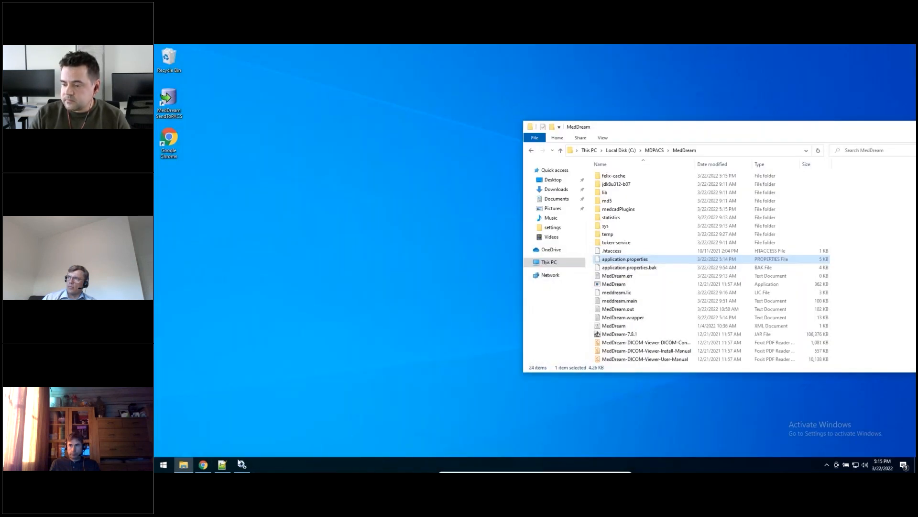
left_click(227, 463)
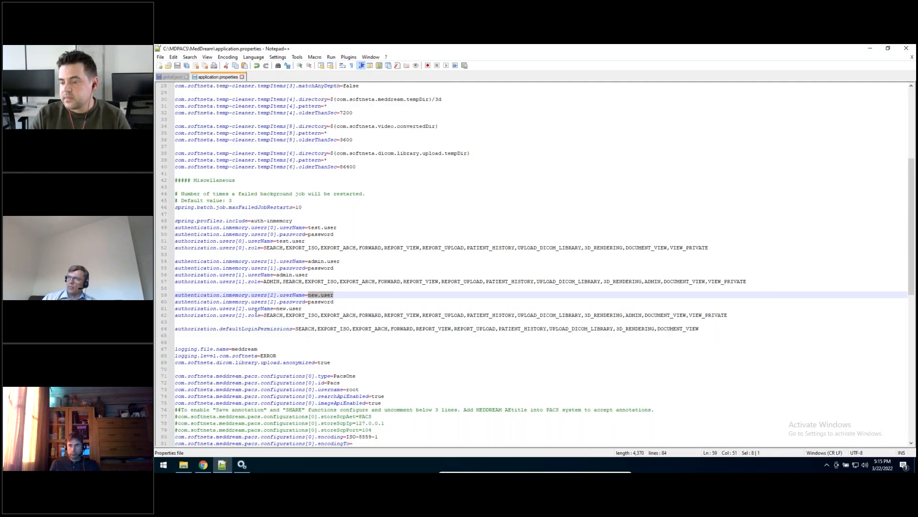
left_click_drag(248, 315, 268, 316)
key("Left")
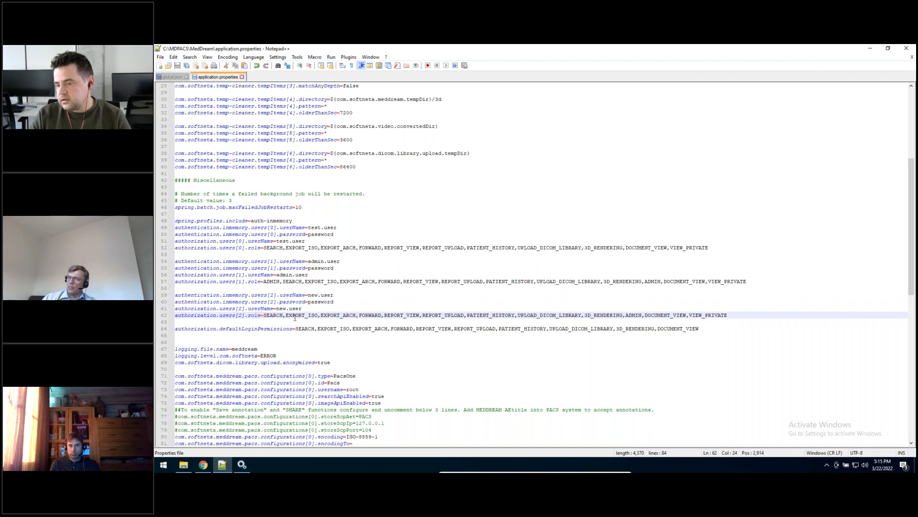
left_click_drag(642, 315, 627, 314)
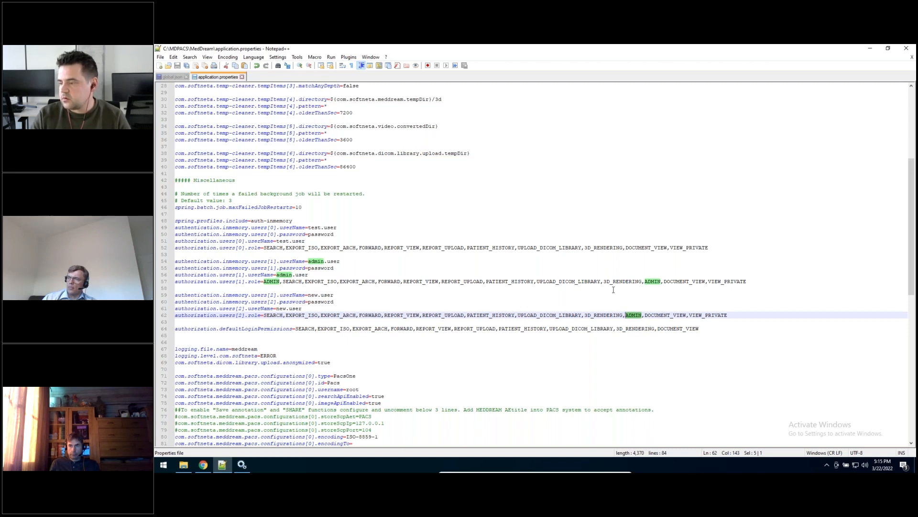
left_click(281, 281)
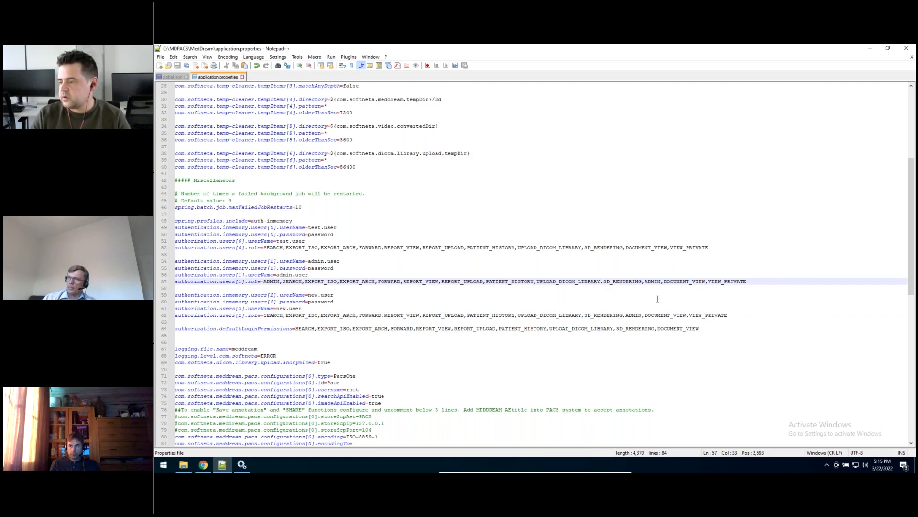
left_click(629, 315)
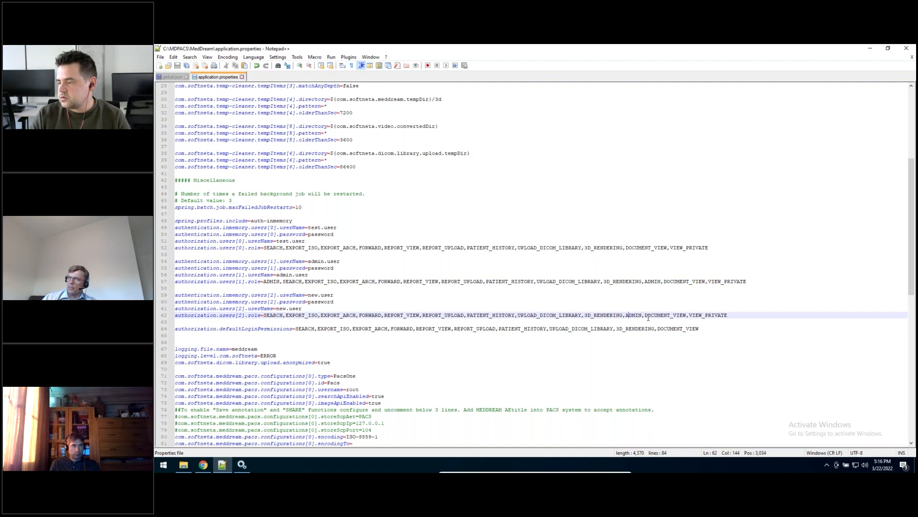
left_click_drag(643, 312, 624, 315)
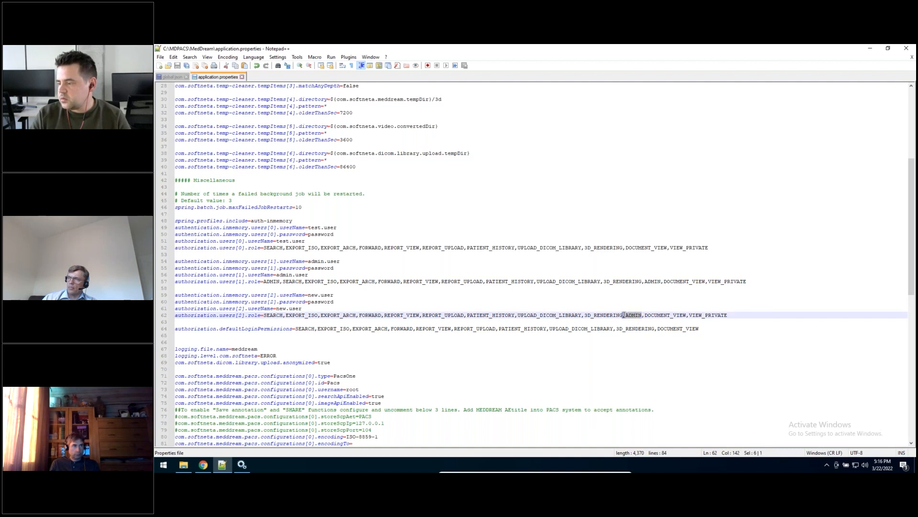
left_click(204, 464)
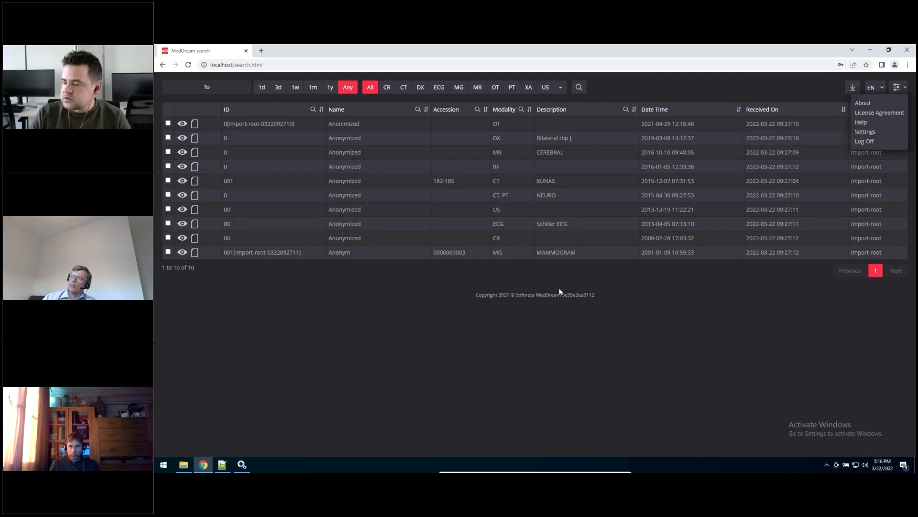
left_click(870, 50)
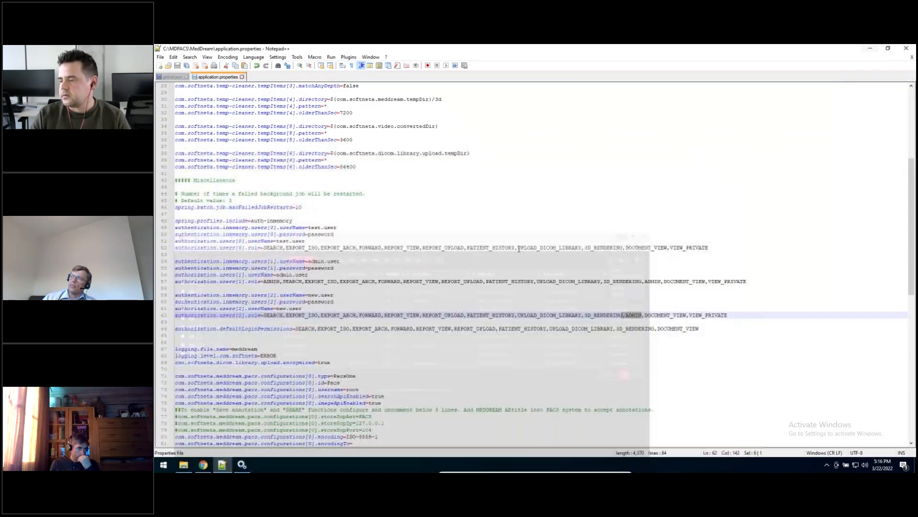
Step: Delete the remaining ADMIN entry from the users[2] role list and save application.properties
left_click(639, 315)
left_click_drag(632, 313, 627, 314)
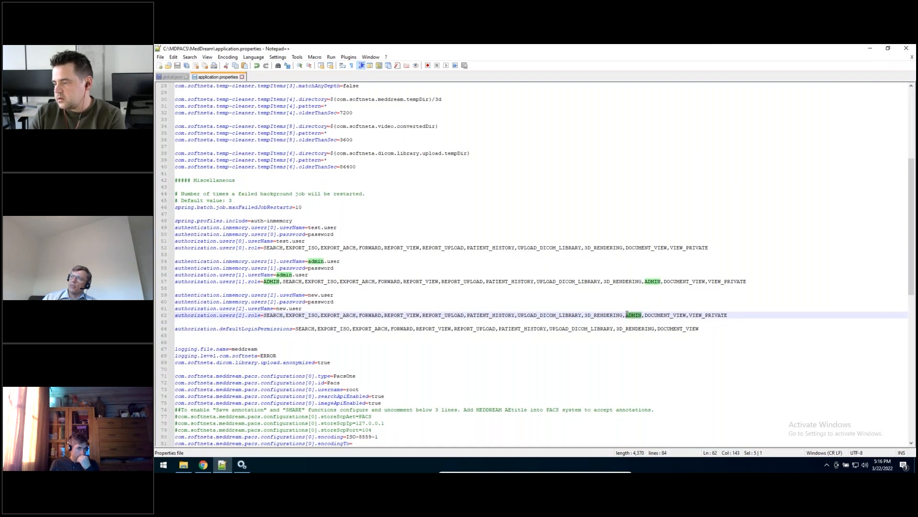
key("BackSpace")
key("BackSpace")
key("ctrl+s")
Step: Restart the MedDream service in Windows Services, then switch to Chrome and reload the MedDream page
left_click(242, 467)
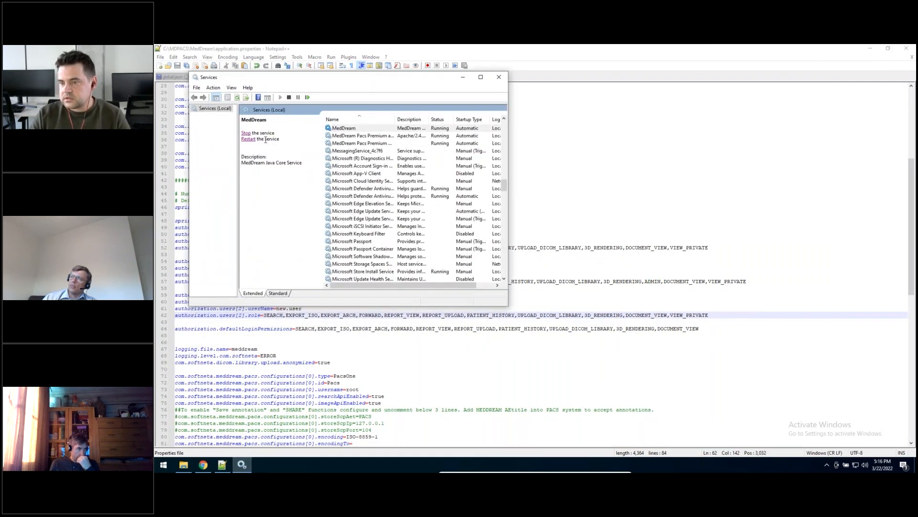
left_click(248, 137)
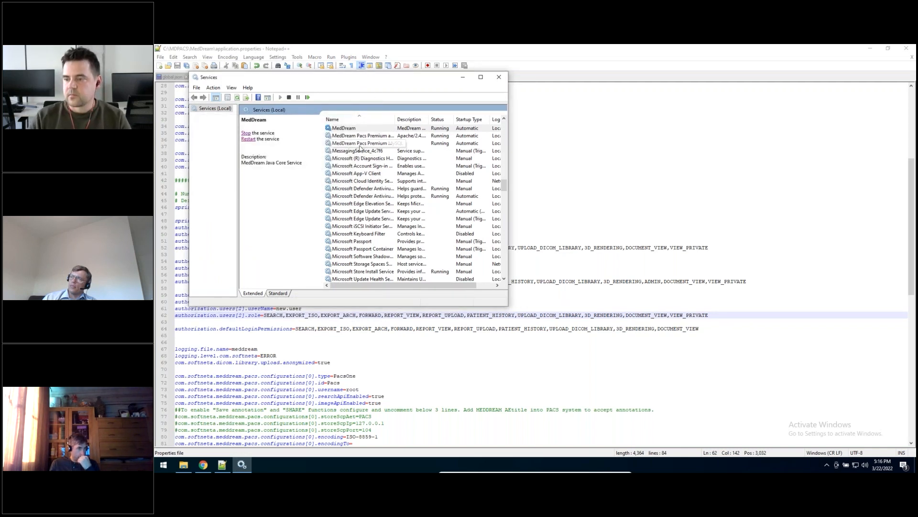
left_click(206, 465)
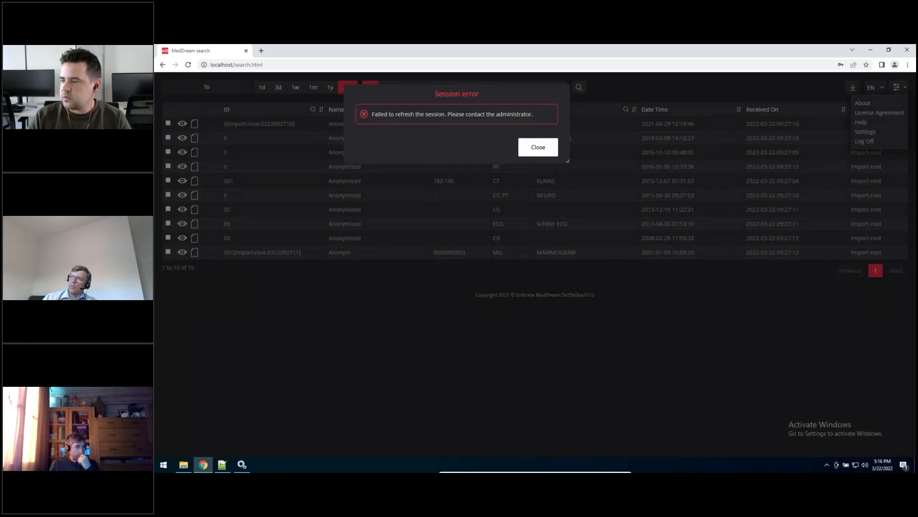
left_click(546, 150)
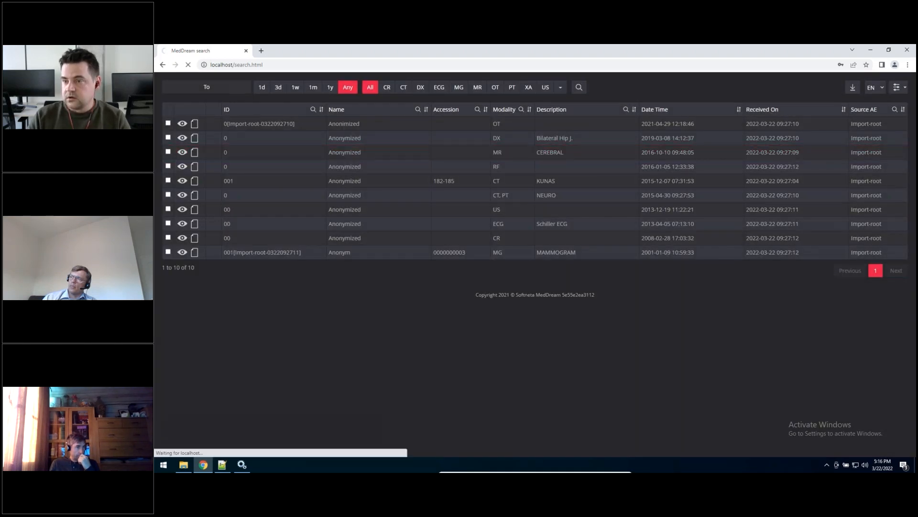
key("F5")
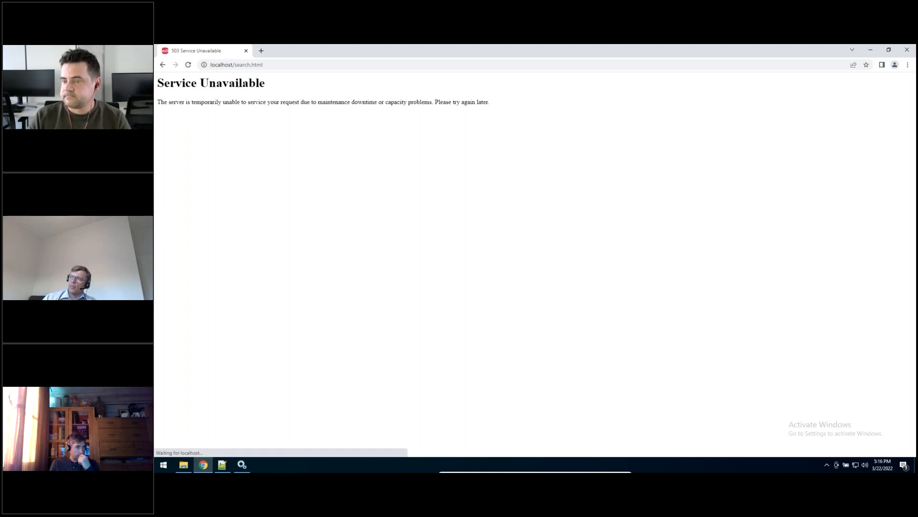
left_click(184, 466)
left_click(185, 466)
key("F5")
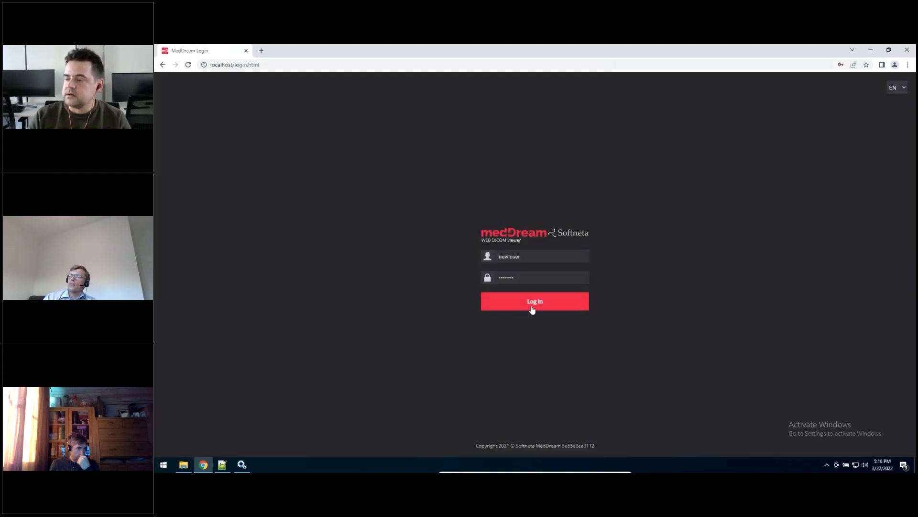
Step: Log in as new.user, check which entries the options menu offers and log off
left_click(533, 310)
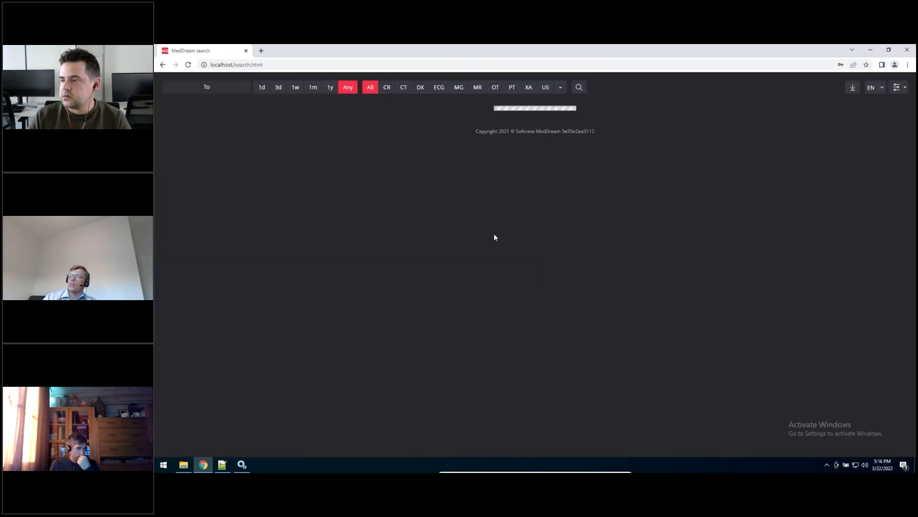
left_click(900, 88)
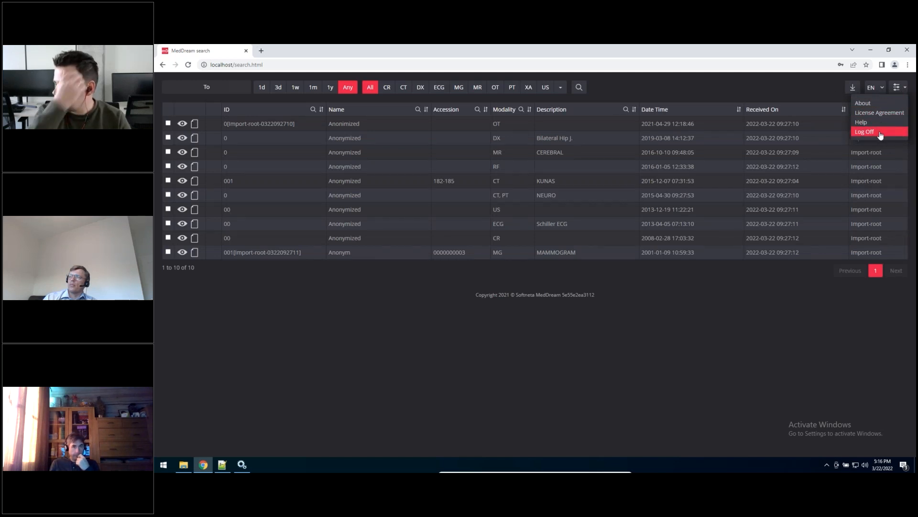
left_click(880, 136)
Step: Replace the login user name with admin.user and log in to MedDream
double_click(531, 255)
triple_click(532, 255)
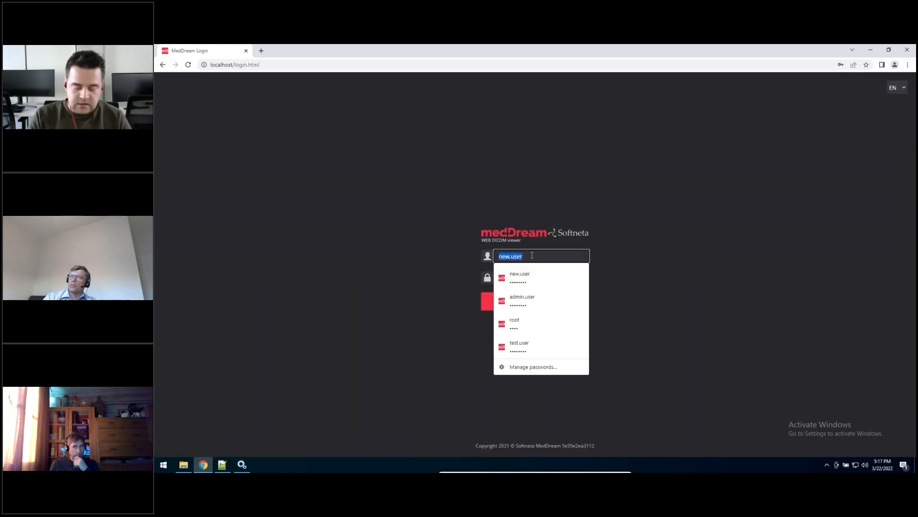
type("admin")
left_click(523, 277)
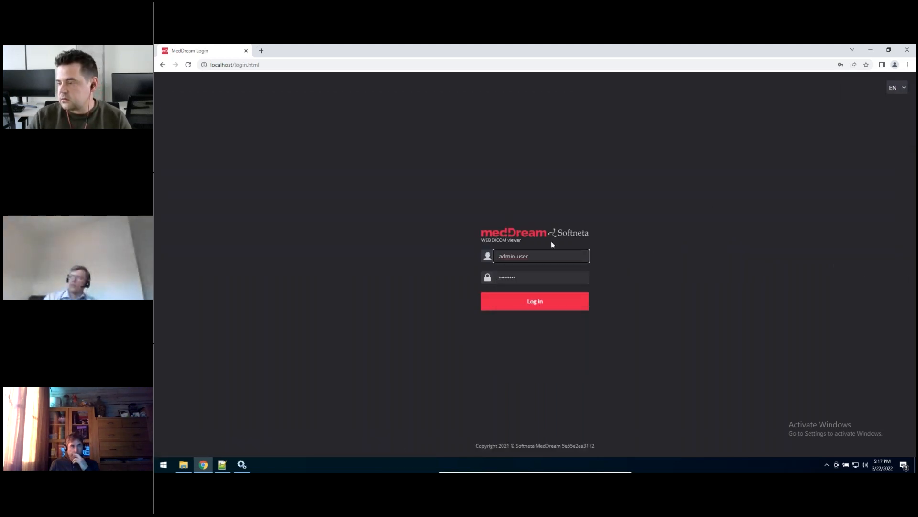
left_click(529, 301)
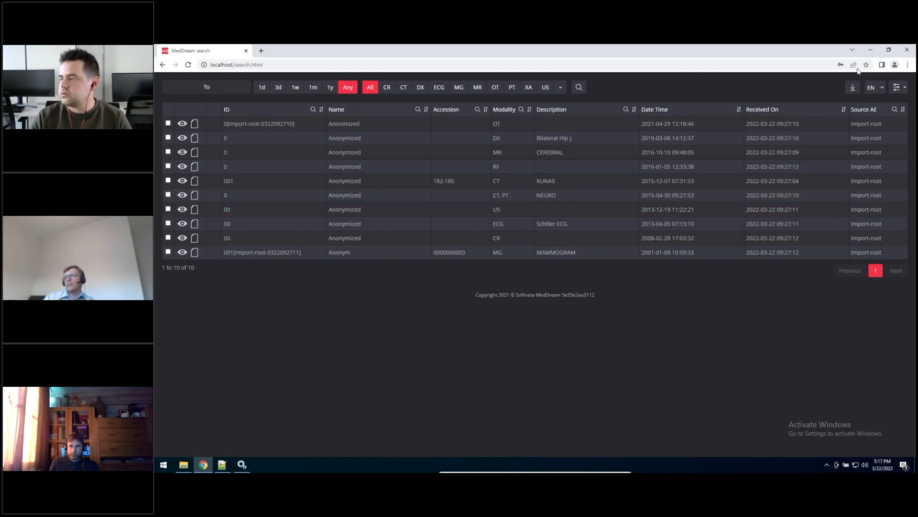
Step: Open the MedDream settings and look through the General, Search, Report and Viewer pages
left_click(897, 87)
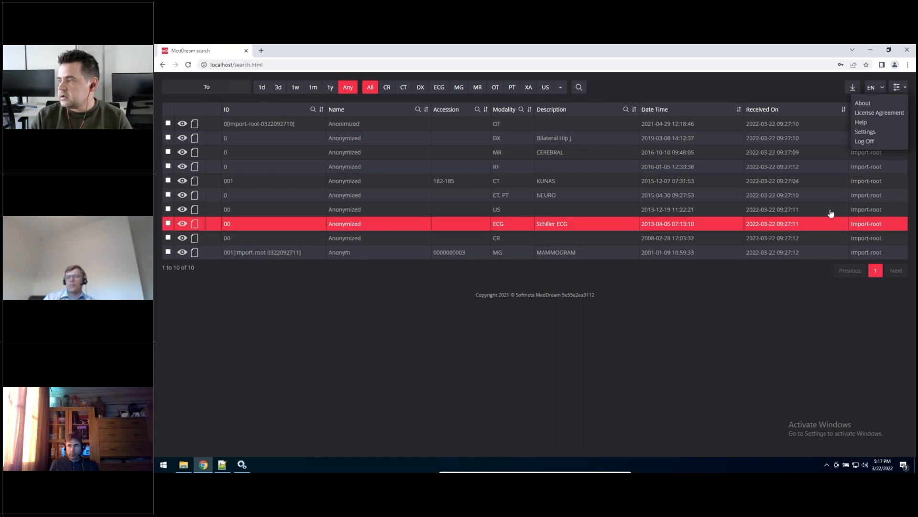
left_click(866, 132)
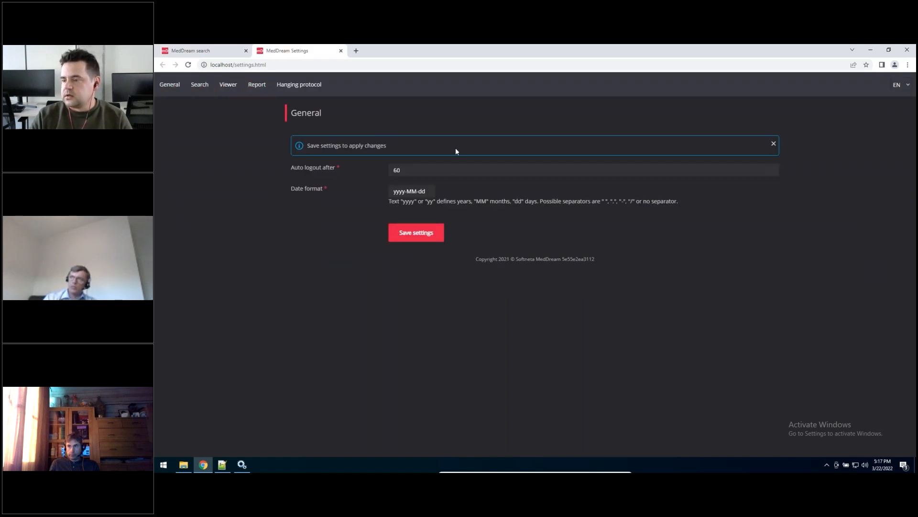
left_click(201, 84)
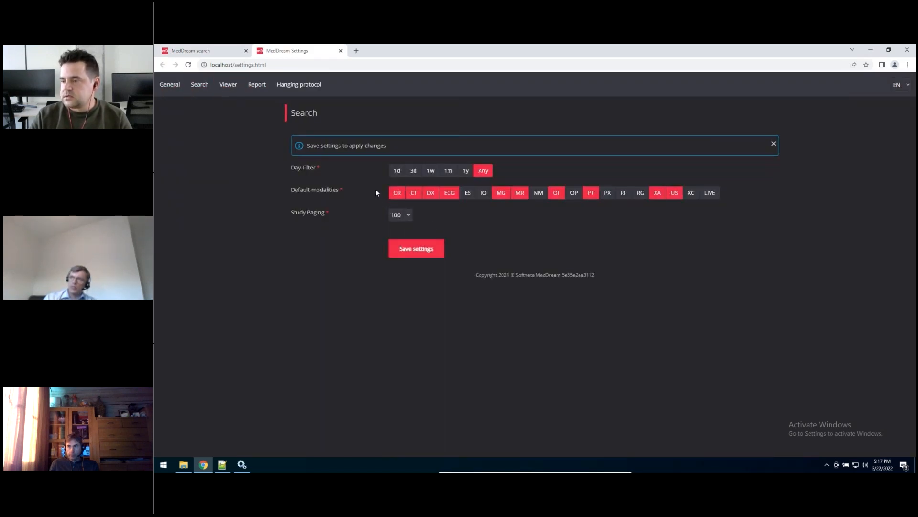
left_click(257, 84)
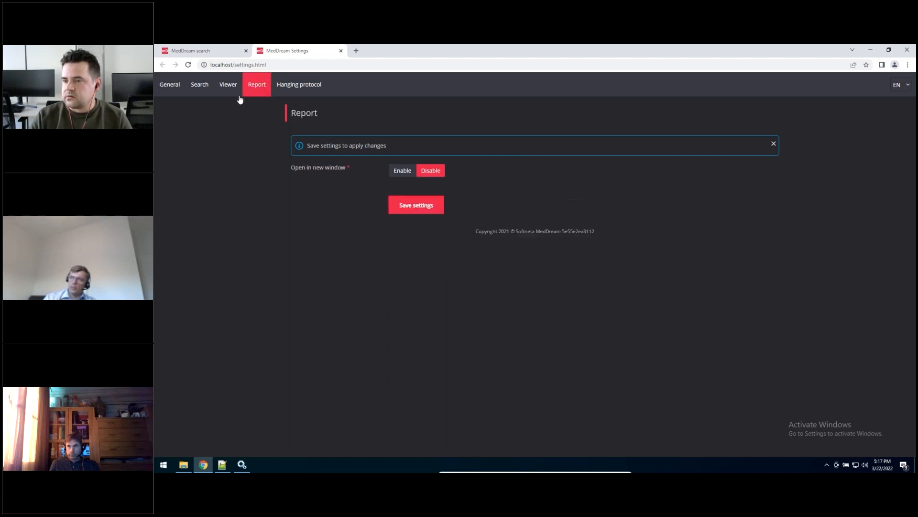
left_click(228, 84)
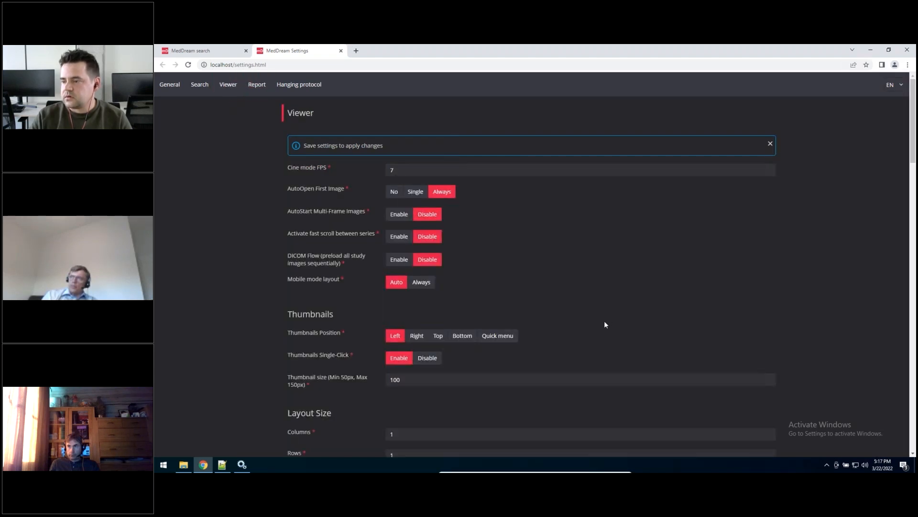
Step: Set the Viewer layout size to 3 columns and 3 rows
scroll(252, 321, "down", 4)
double_click(414, 240)
type("3")
left_click(438, 256)
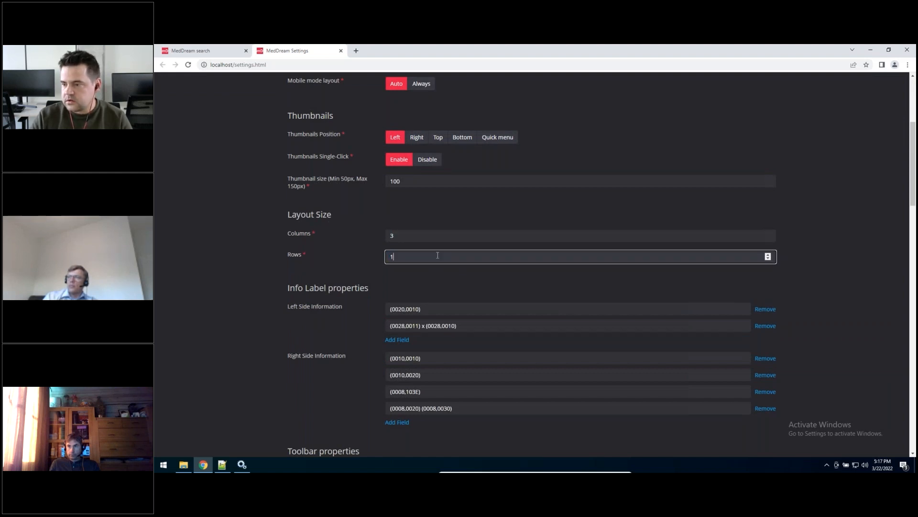
type("3")
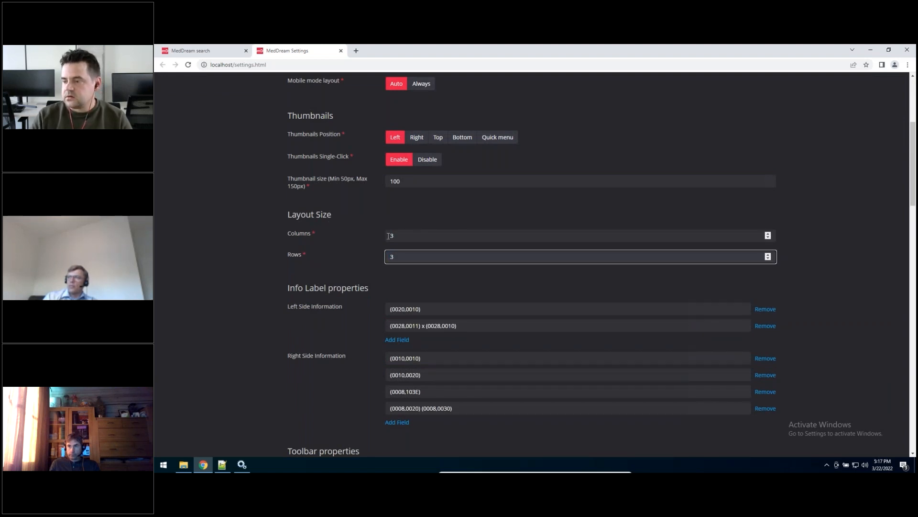
Step: Look through the Viewer's info label, toolbar and windowing settings
scroll(385, 233, "down", 1)
scroll(406, 246, "down", 7)
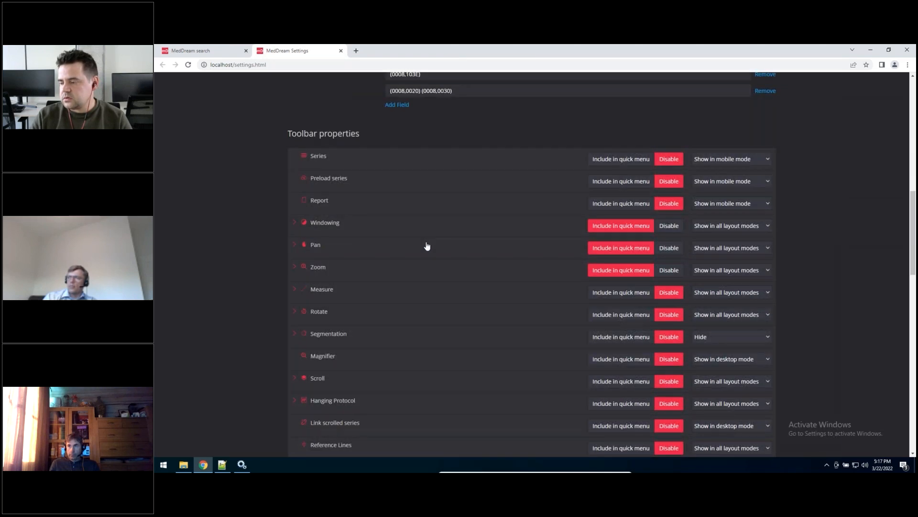
scroll(426, 246, "up", 6)
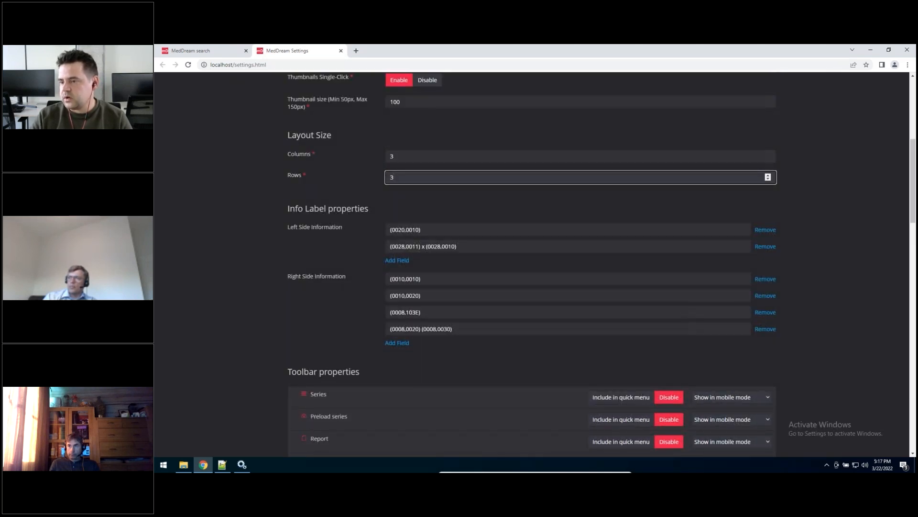
scroll(377, 238, "down", 20)
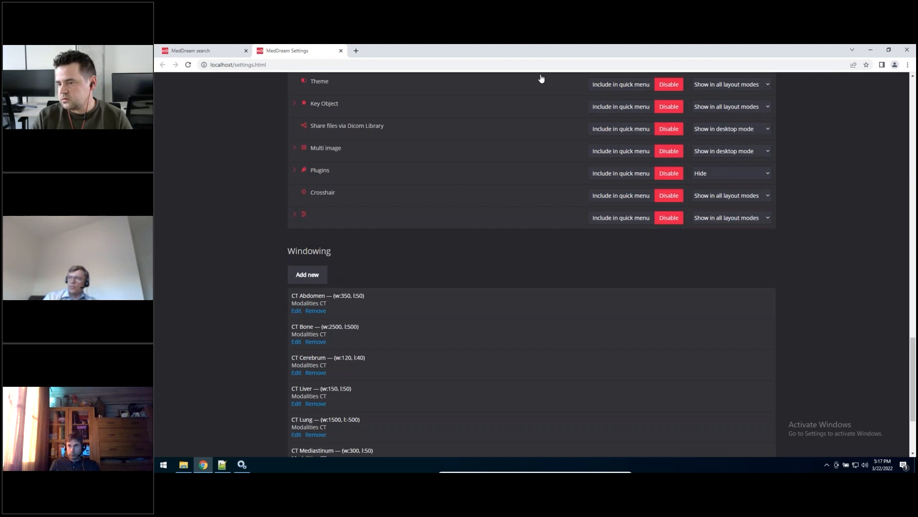
Step: Save the Viewer settings and close the settings page
scroll(506, 317, "down", 3)
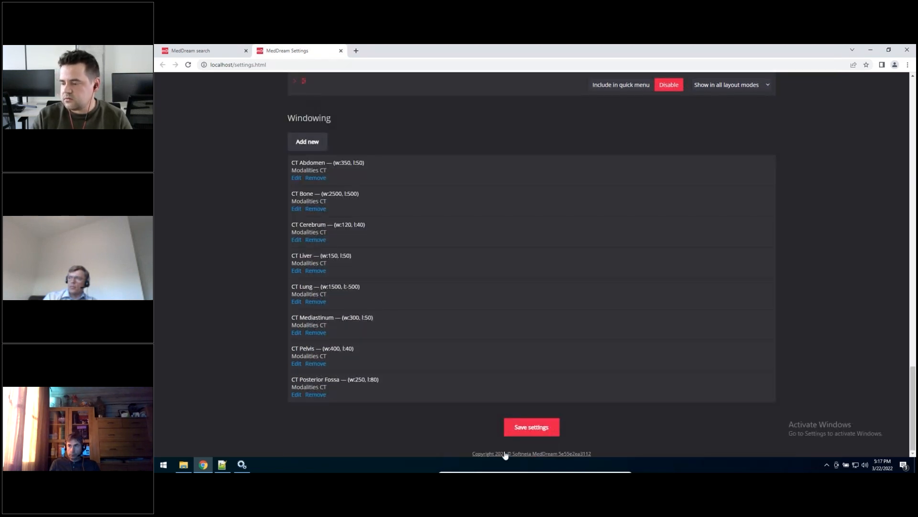
left_click(509, 427)
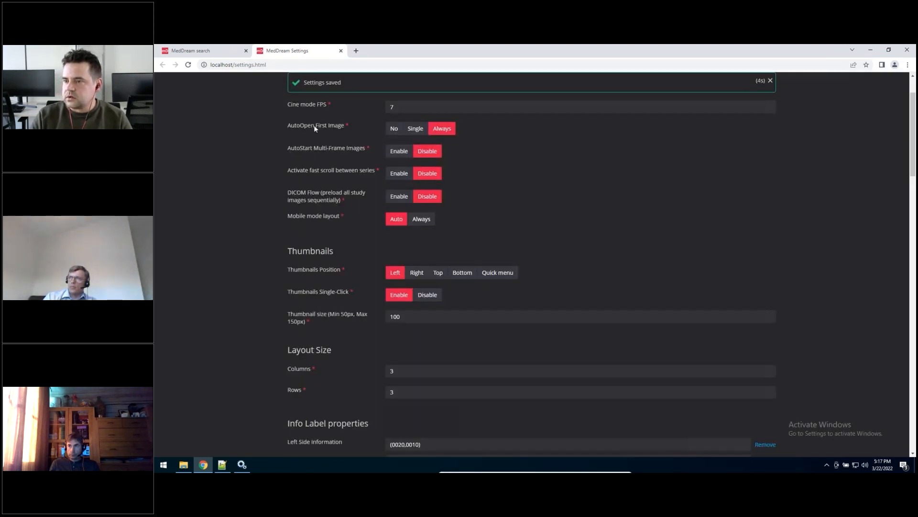
left_click(341, 50)
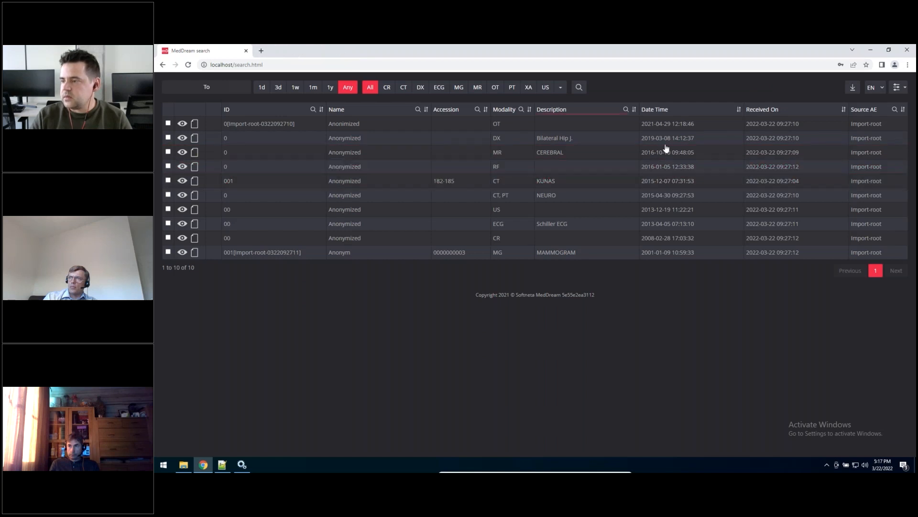
Step: Open the sys\settings folder inside the MedDream installation folder and locate global.json
left_click(242, 465)
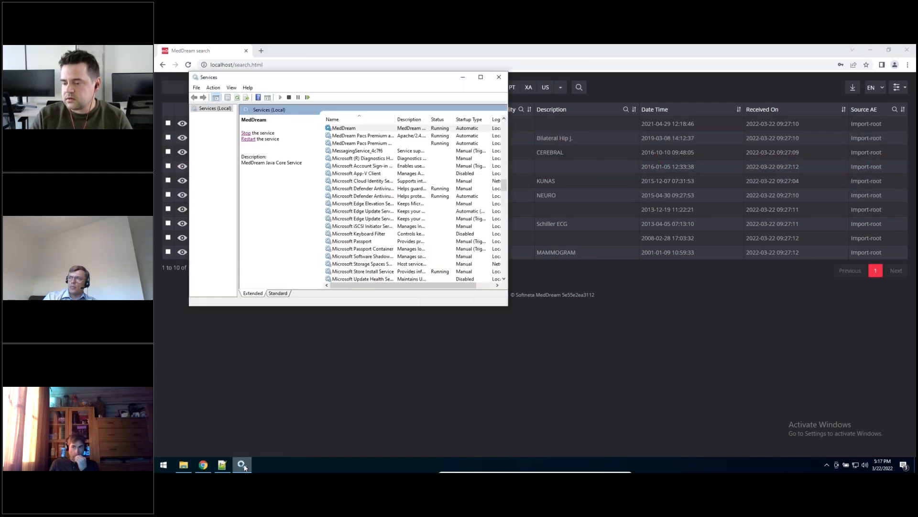
left_click(242, 465)
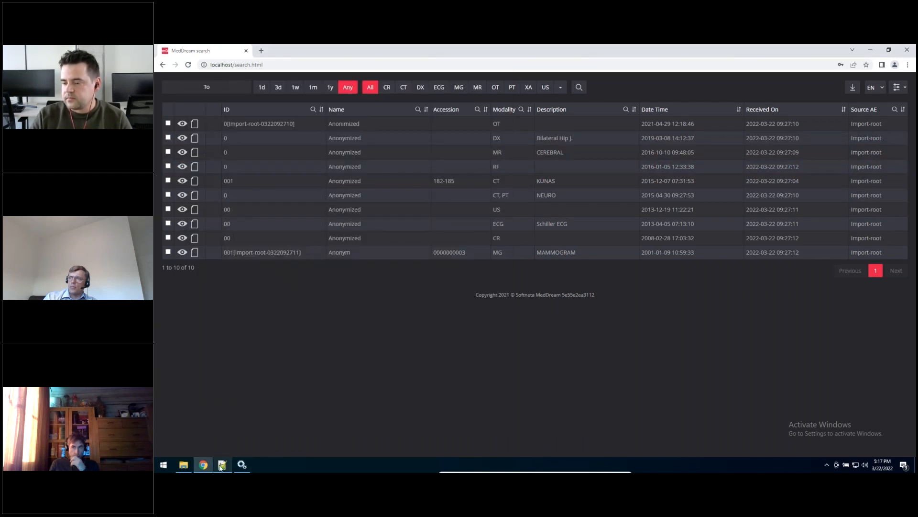
left_click(184, 465)
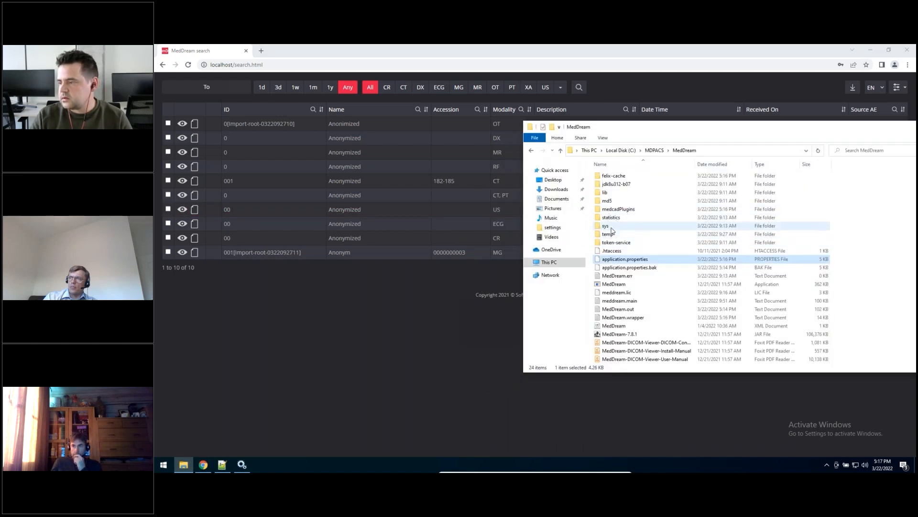
double_click(617, 226)
double_click(624, 209)
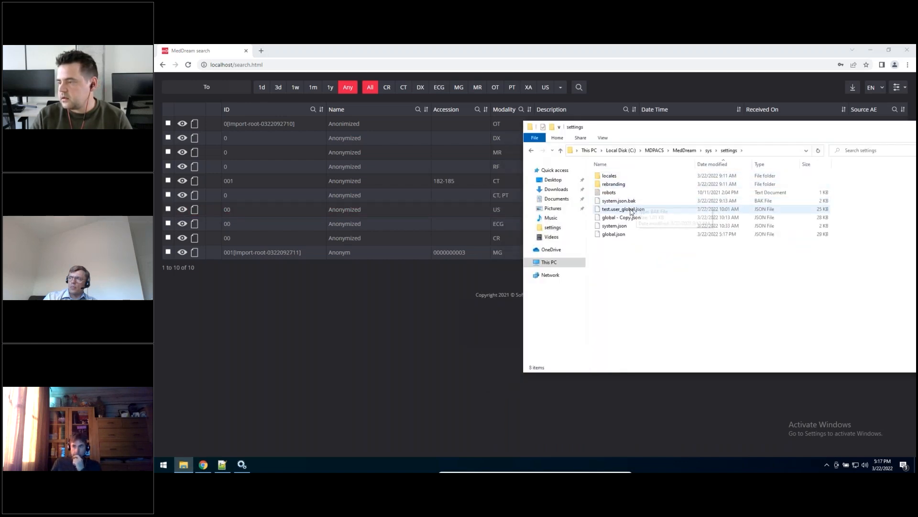
left_click(614, 237)
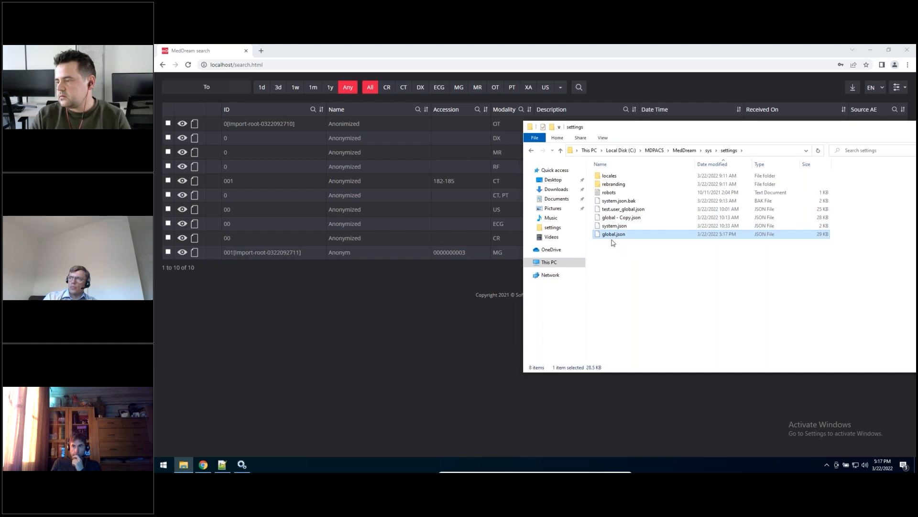
left_click_drag(618, 135, 351, 121)
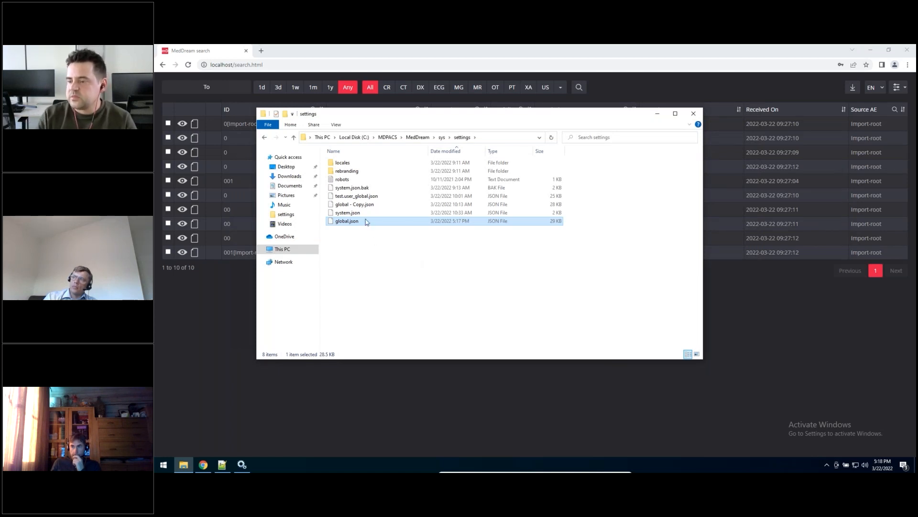
Step: Rename global.json to new.user_global.json
left_click(350, 223)
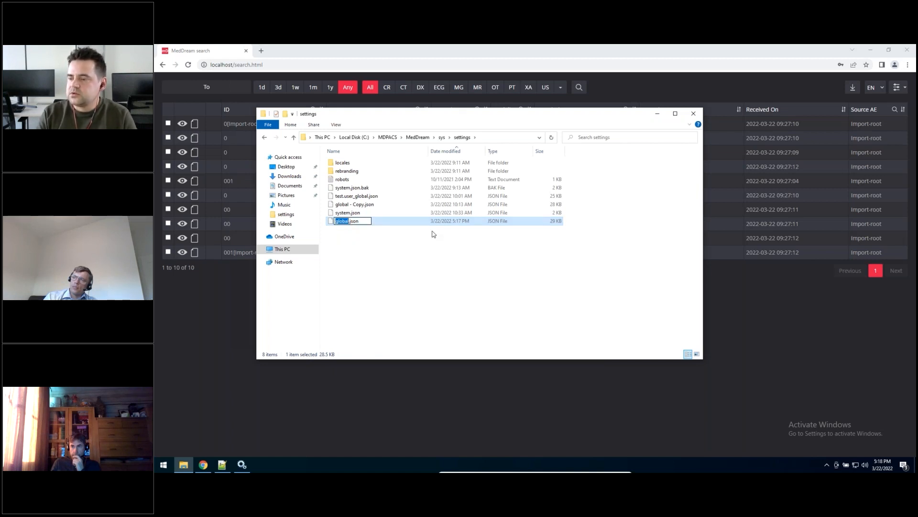
key("Home")
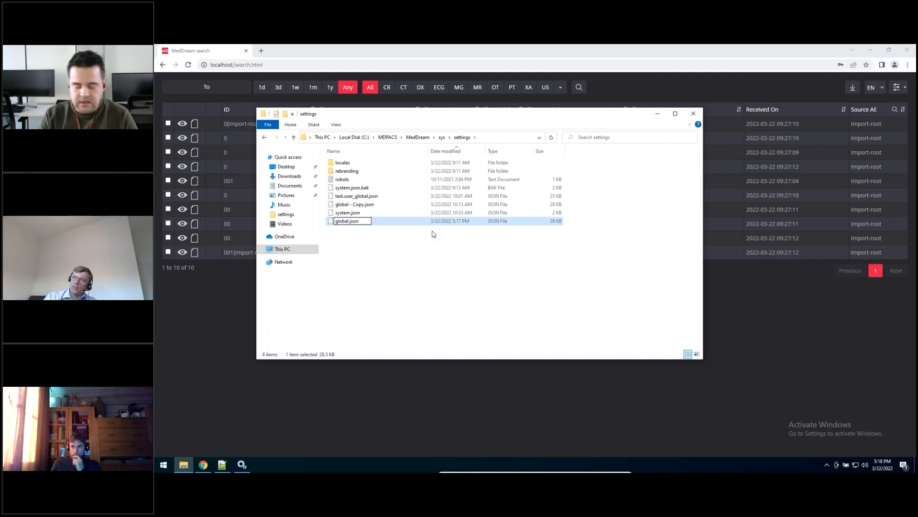
type("new")
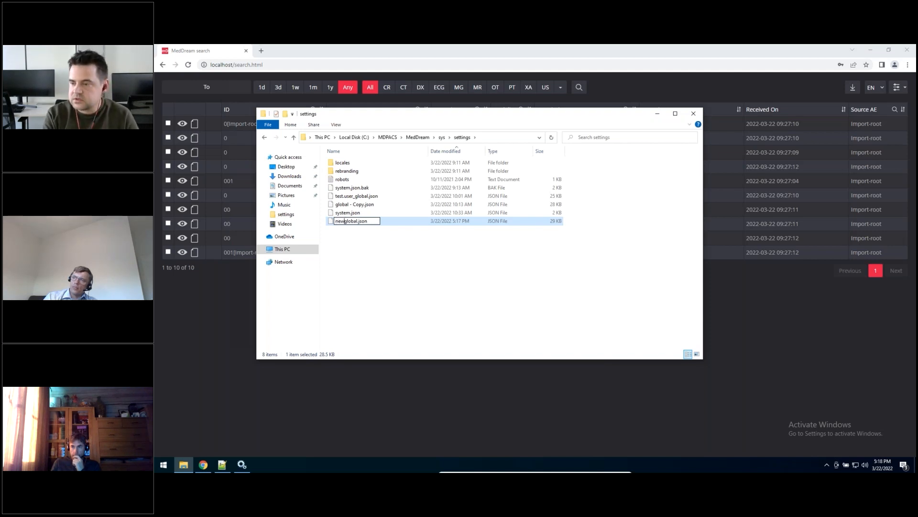
type(".")
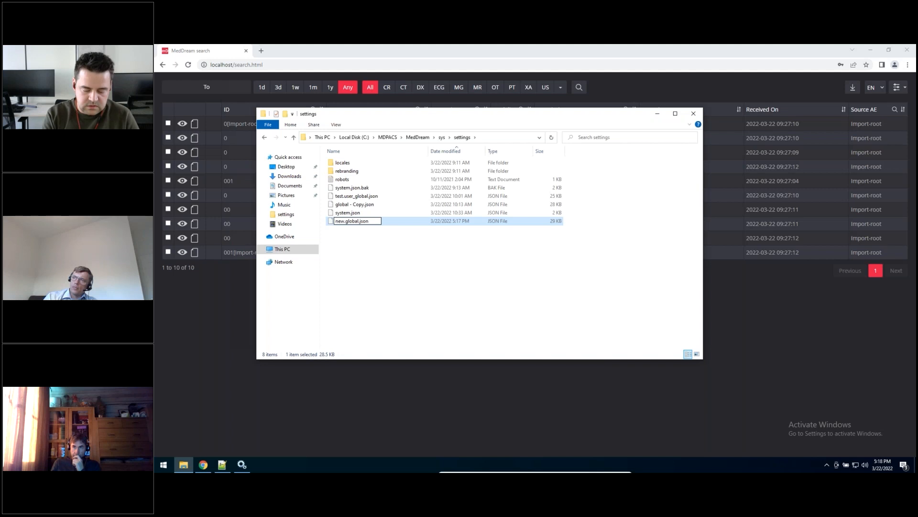
type("user_")
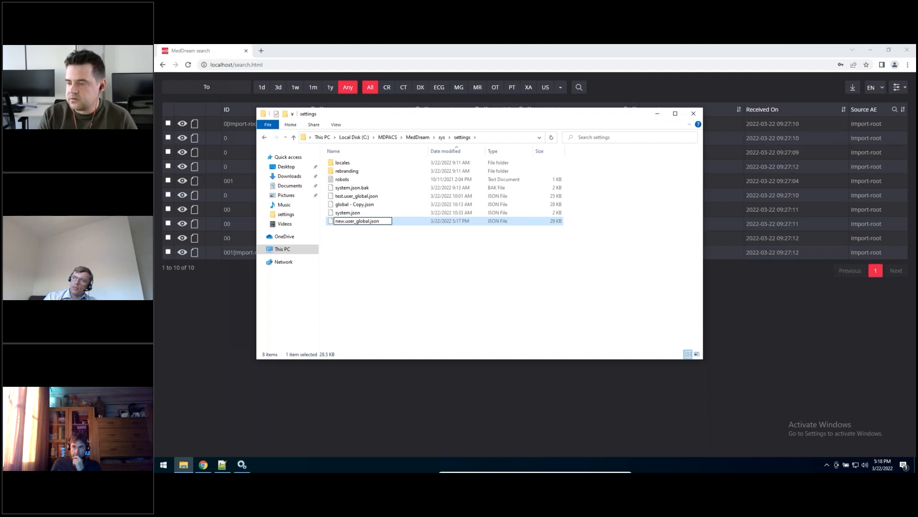
key("Return")
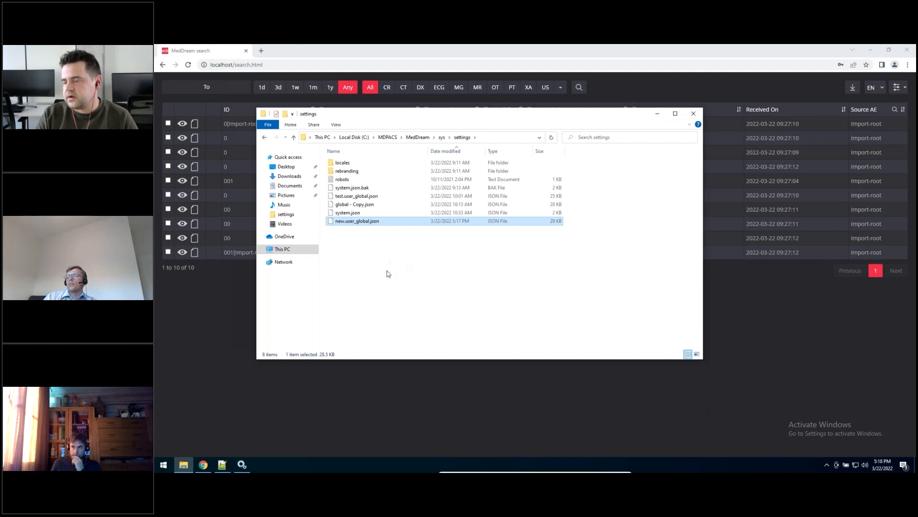
Step: Restart the MedDream service and reload the MedDream web page
left_click(352, 270)
left_click(242, 463)
left_click_drag(343, 88, 631, 128)
left_click(534, 174)
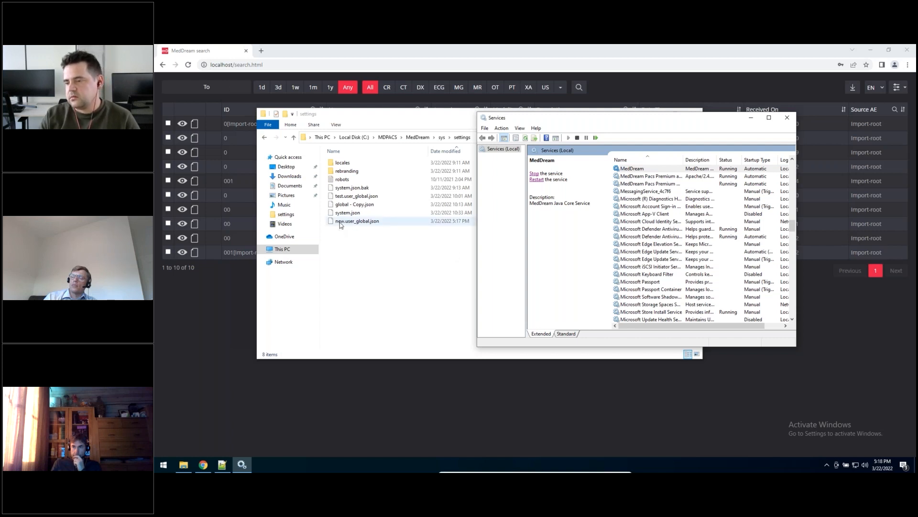
left_click(351, 224)
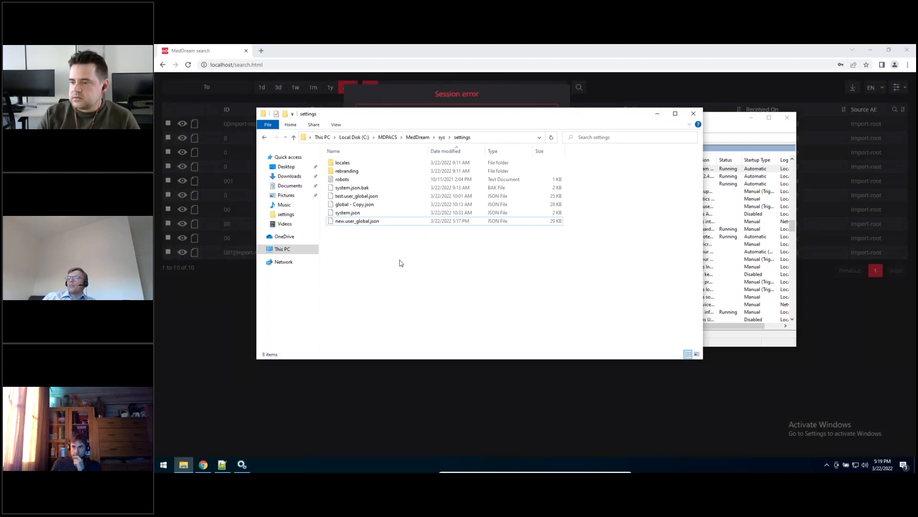
left_click(201, 406)
key("F5")
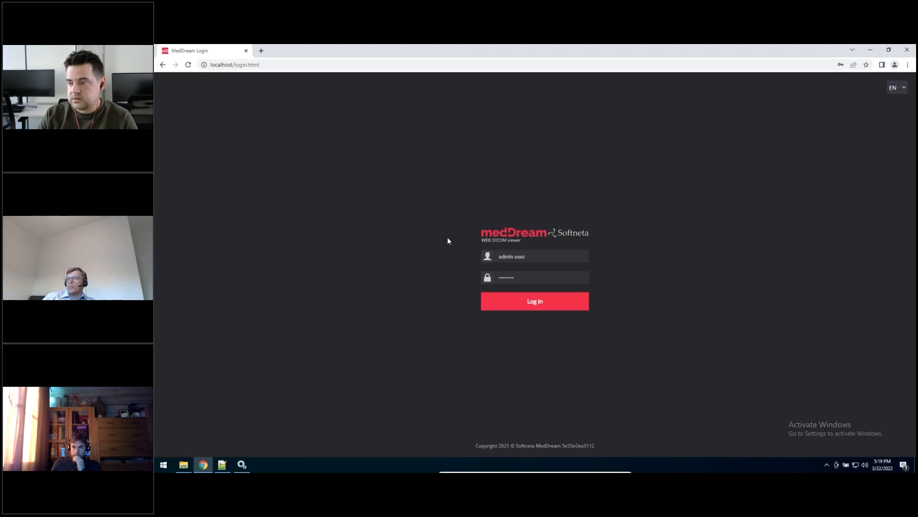
Step: Check the configuration files in the settings folder and return to the MedDream login page
left_click(184, 465)
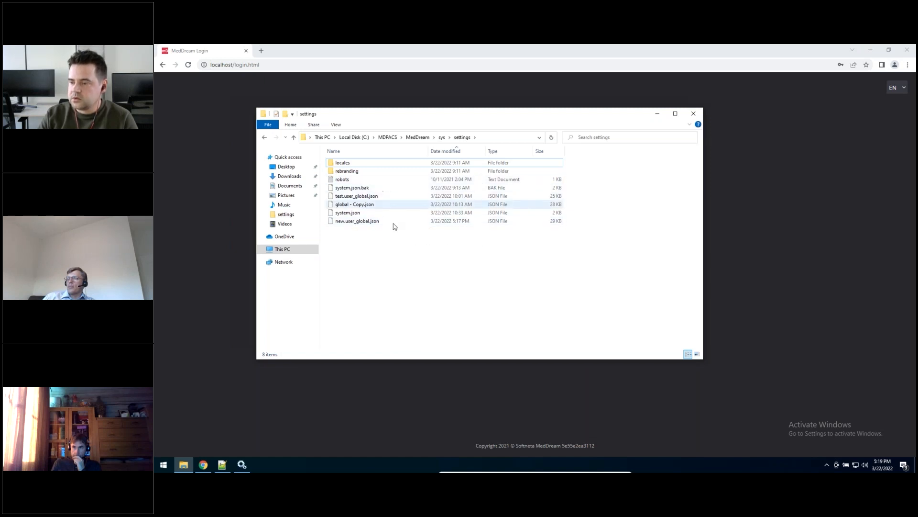
left_click_drag(388, 121, 528, 127)
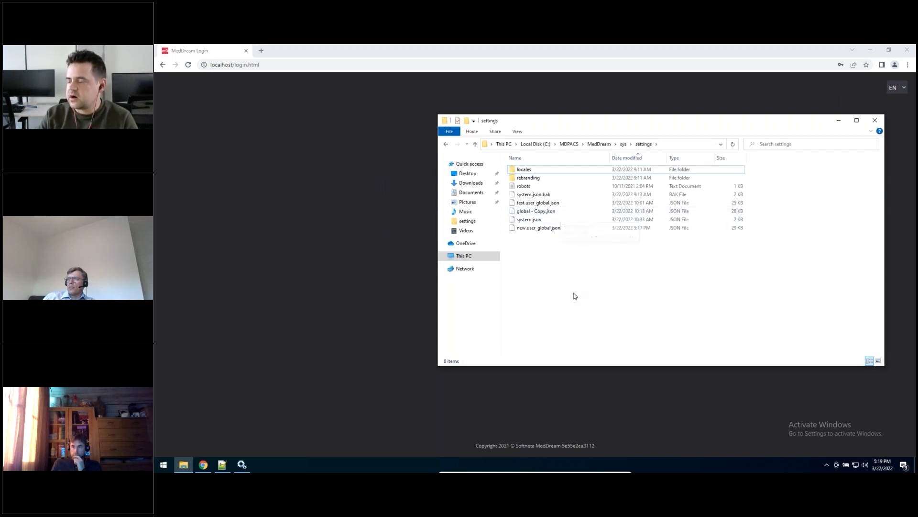
left_click(300, 193)
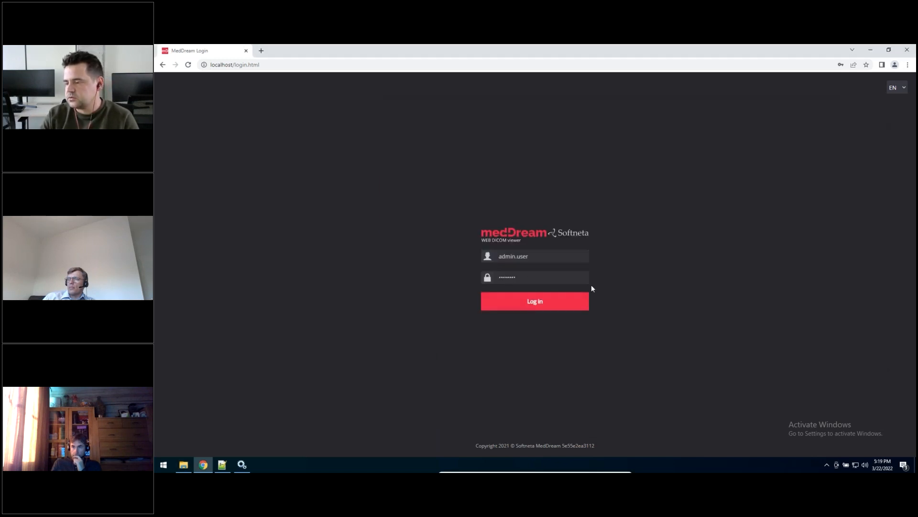
Step: Log in to MedDream as admin.user, open the settings and save the General page
left_click(586, 296)
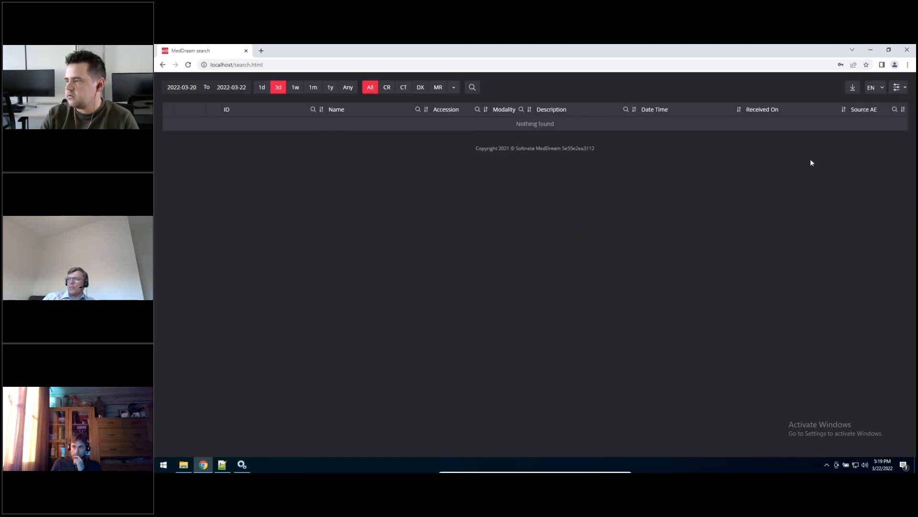
left_click(900, 87)
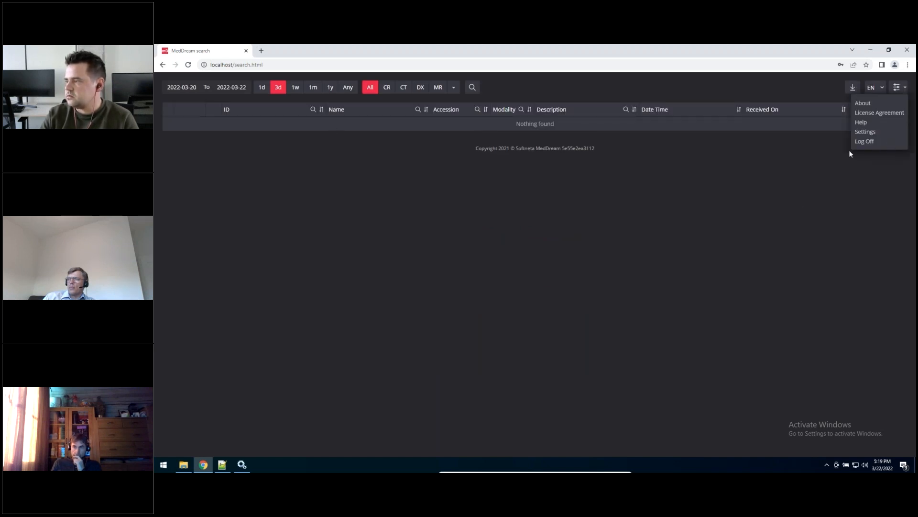
left_click(871, 132)
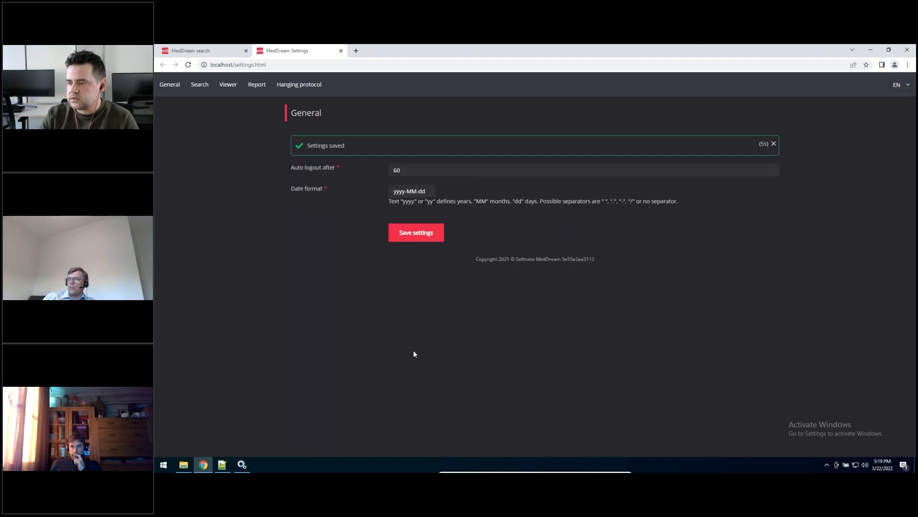
Step: Check the settings folder for a newly generated global.json file
left_click(183, 465)
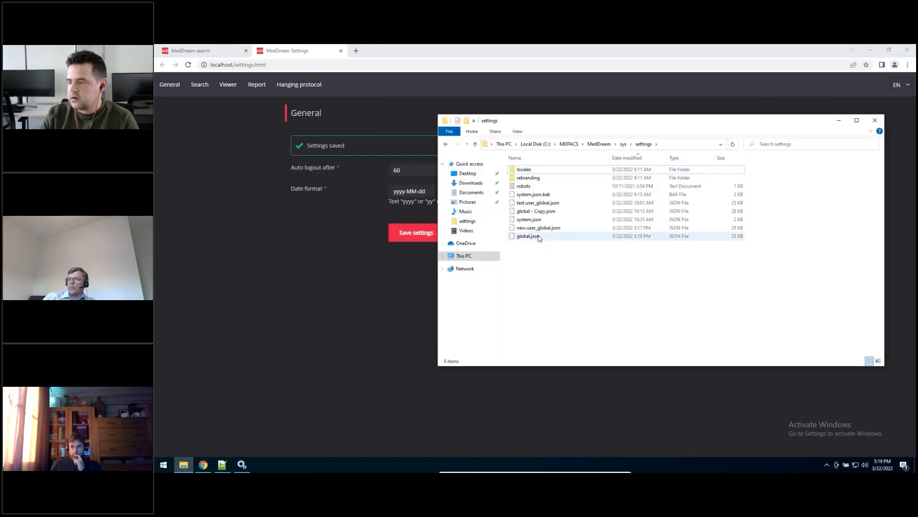
left_click(526, 238)
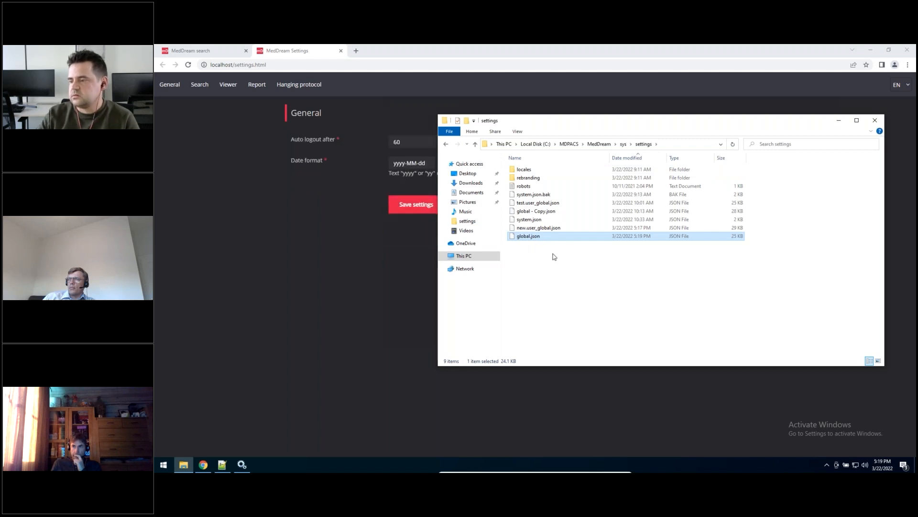
left_click(319, 219)
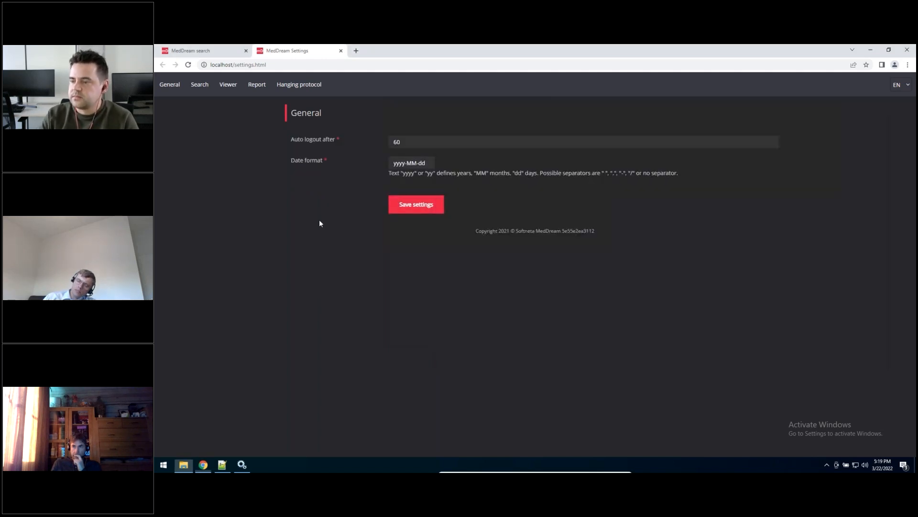
Step: Close the settings page, log off and log in as new.user with the saved credentials
left_click(341, 50)
left_click(901, 88)
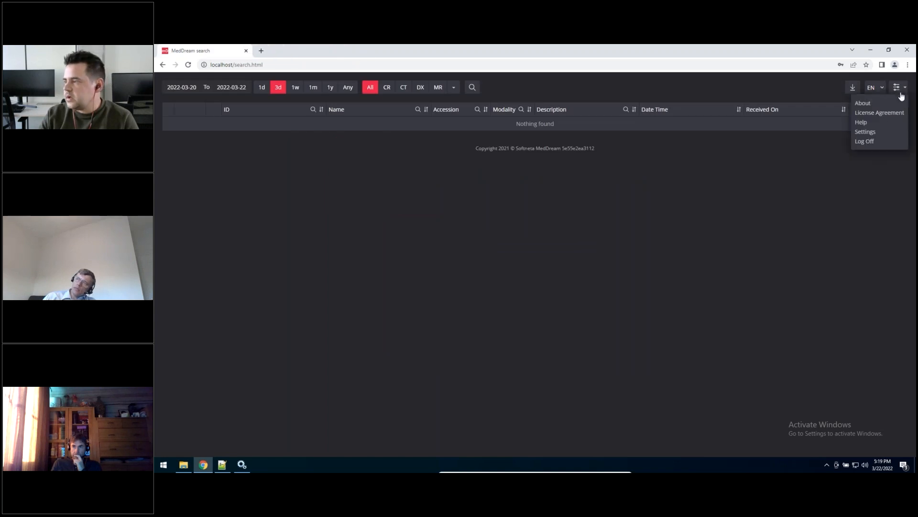
left_click(881, 142)
left_click(513, 257)
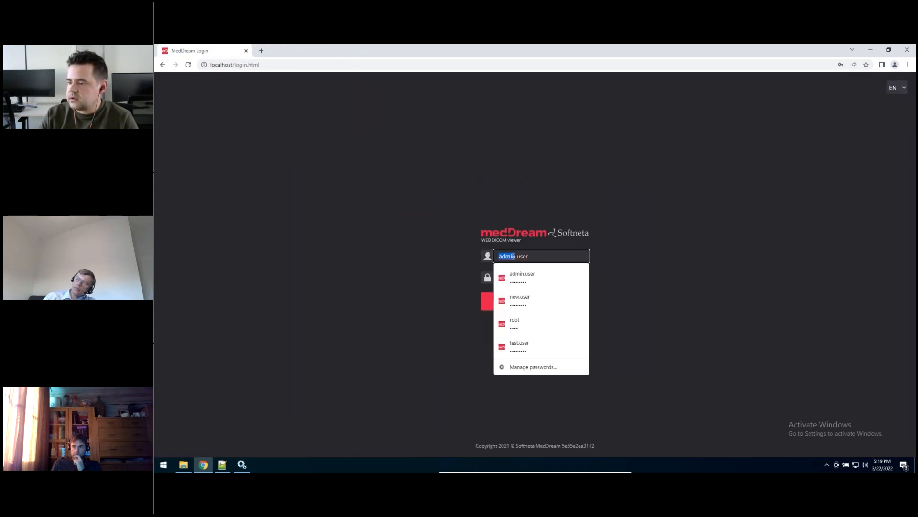
type("new")
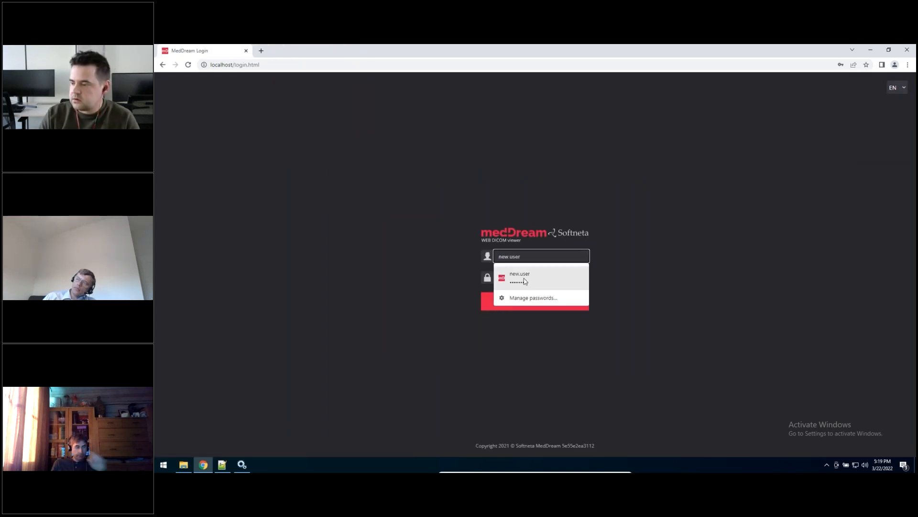
left_click(522, 275)
left_click(537, 303)
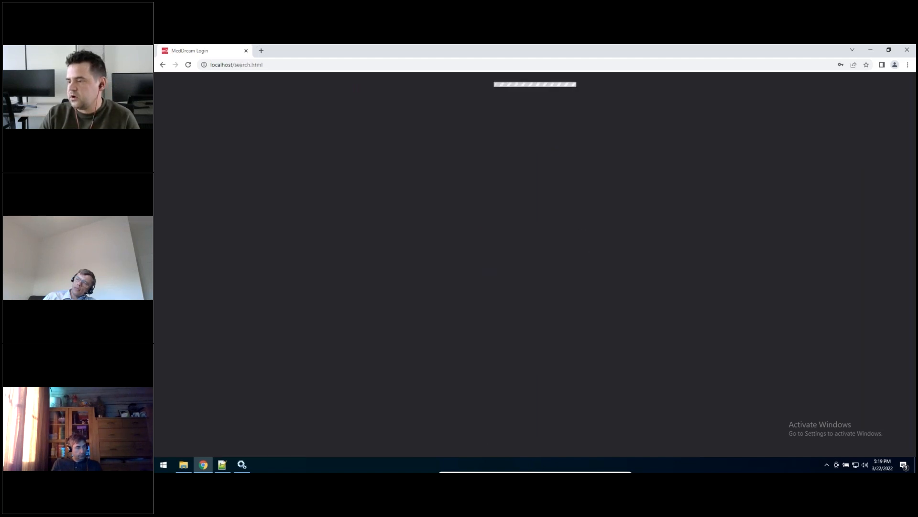
Step: View the CEREBRAL MR study in the viewer, close it and open the 2021-04-29 OT study
left_click(340, 139)
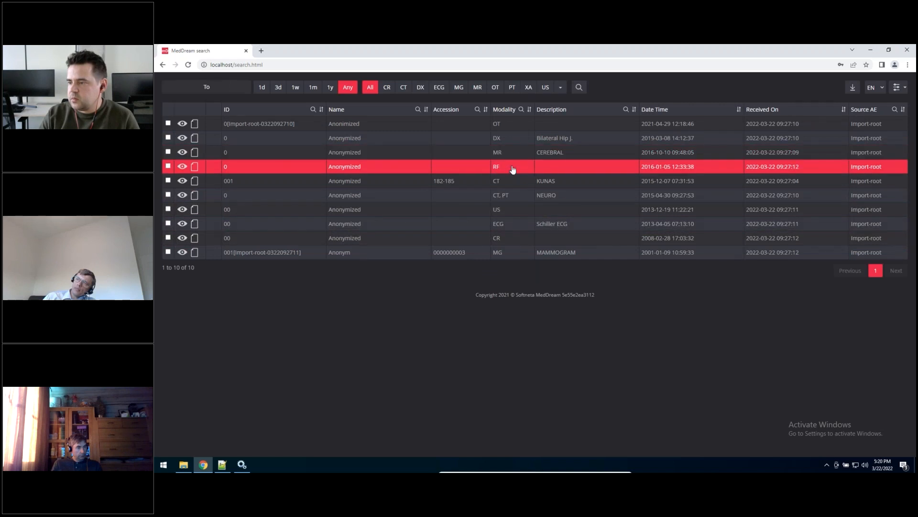
double_click(499, 154)
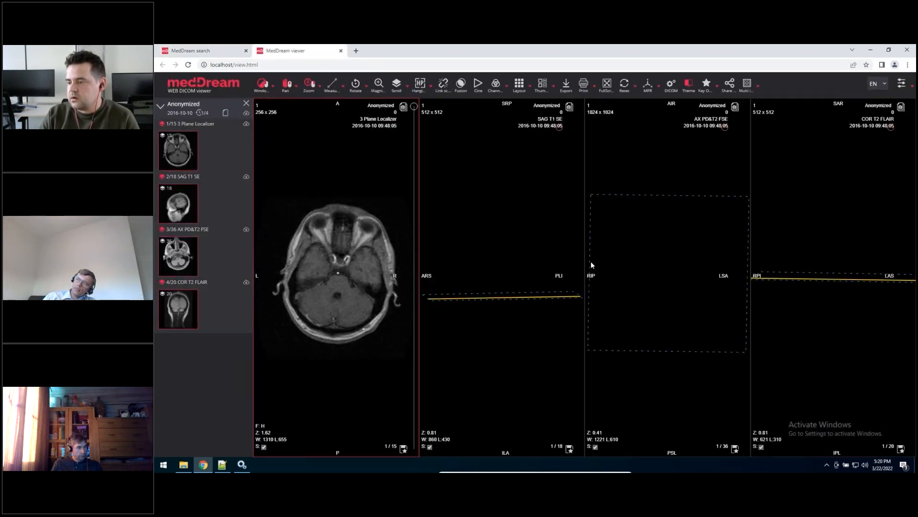
left_click(341, 50)
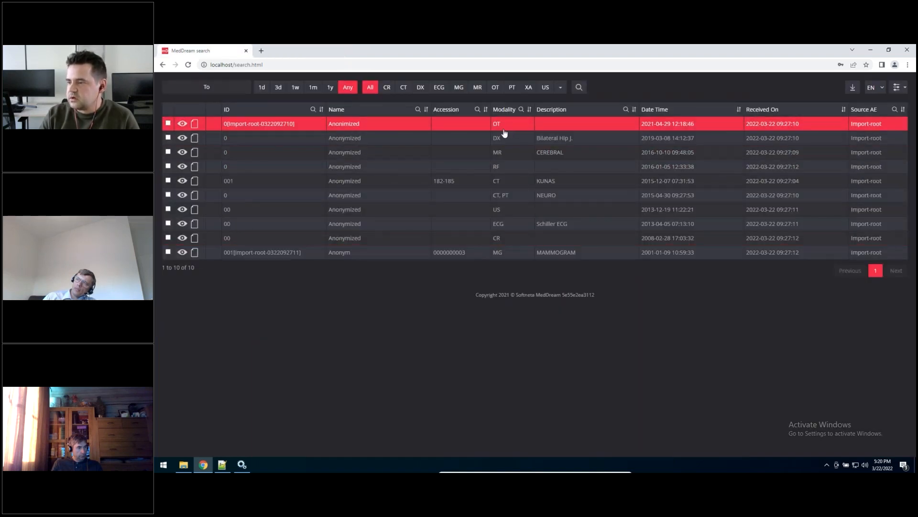
key("Return")
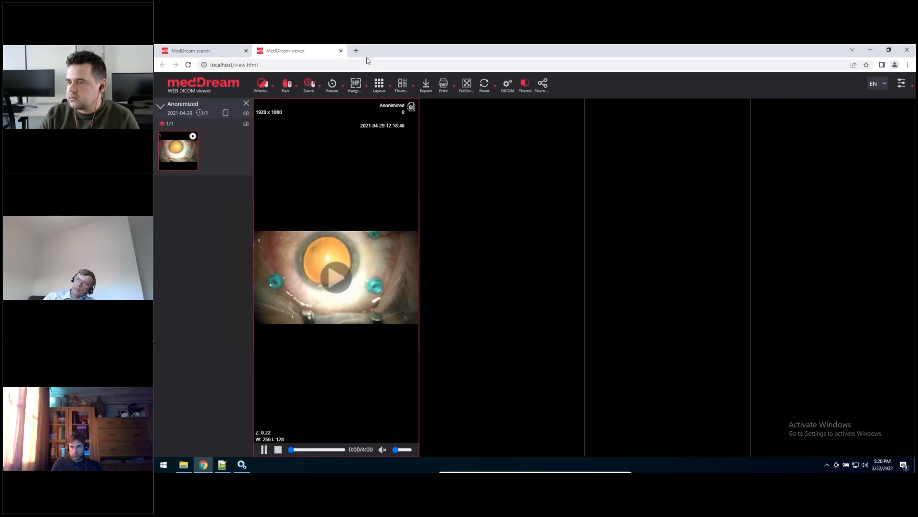
Step: Close the study viewer and delete global.json from the MedDream settings folder
left_click(341, 50)
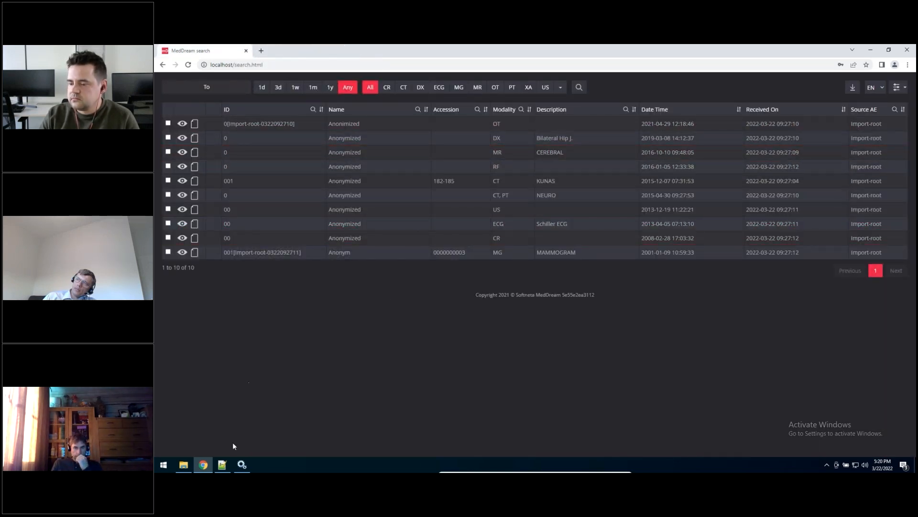
left_click(225, 467)
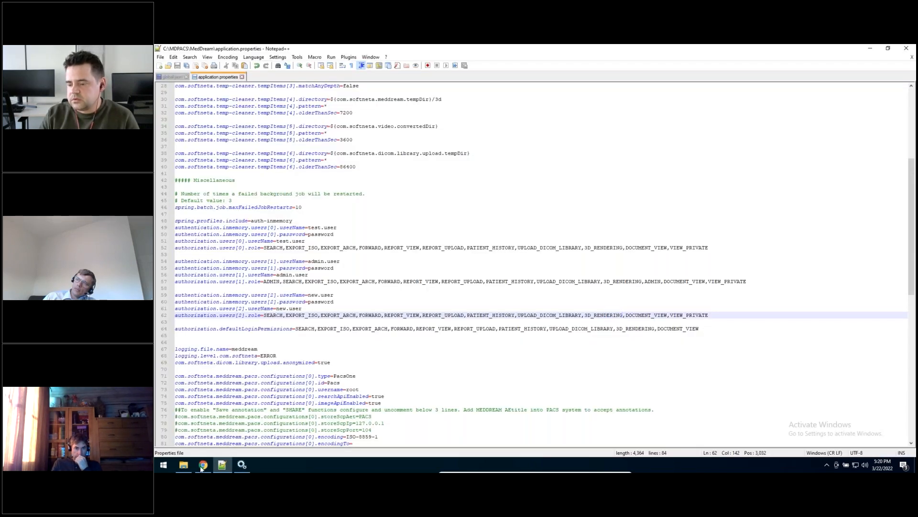
left_click(183, 465)
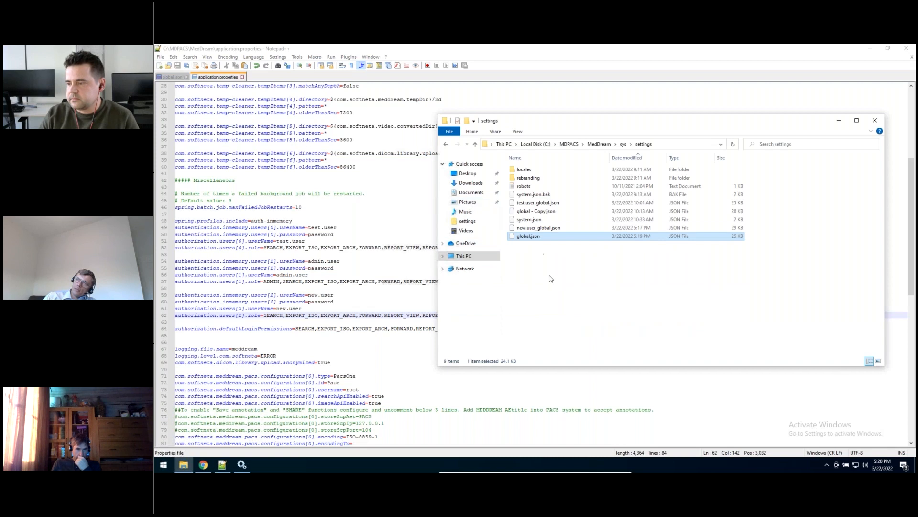
key("Delete")
Step: Rename new.user_global.json in the settings folder as global.json
left_click(534, 228)
left_click(534, 229)
left_click(540, 227)
key("shift+Home")
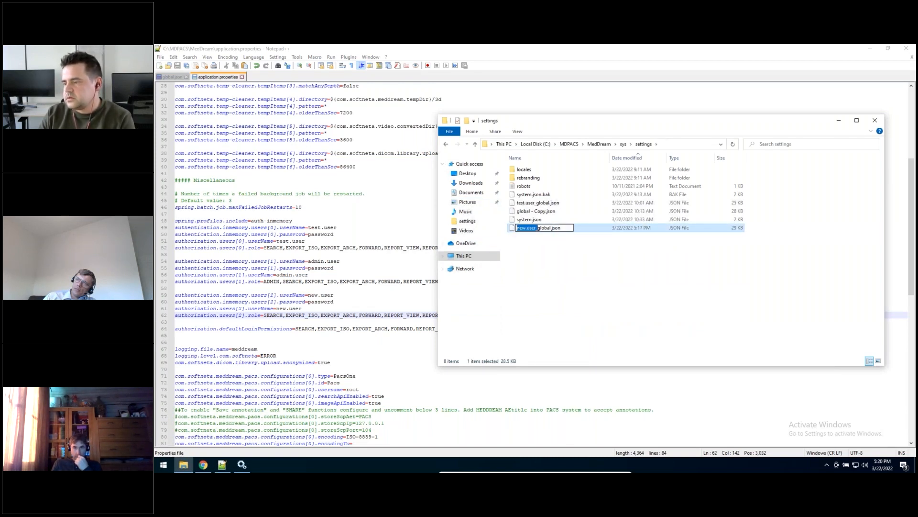
key("BackSpace")
left_click(563, 263)
Step: Restart the MedDream service in Windows Services and return to the settings folder
left_click(244, 462)
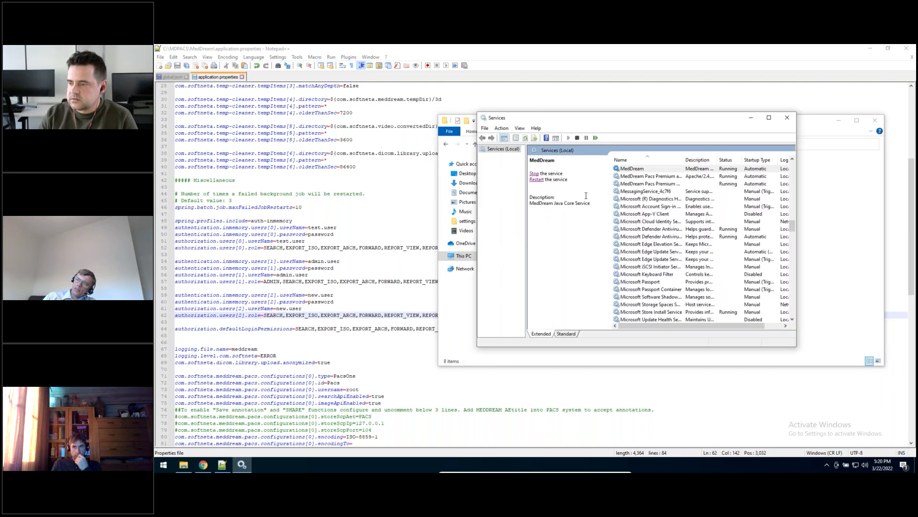
left_click(535, 180)
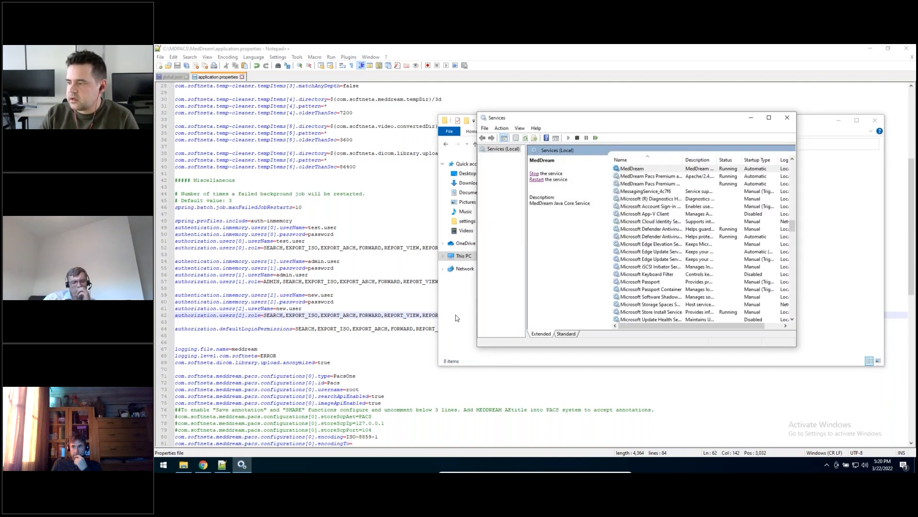
left_click(191, 468)
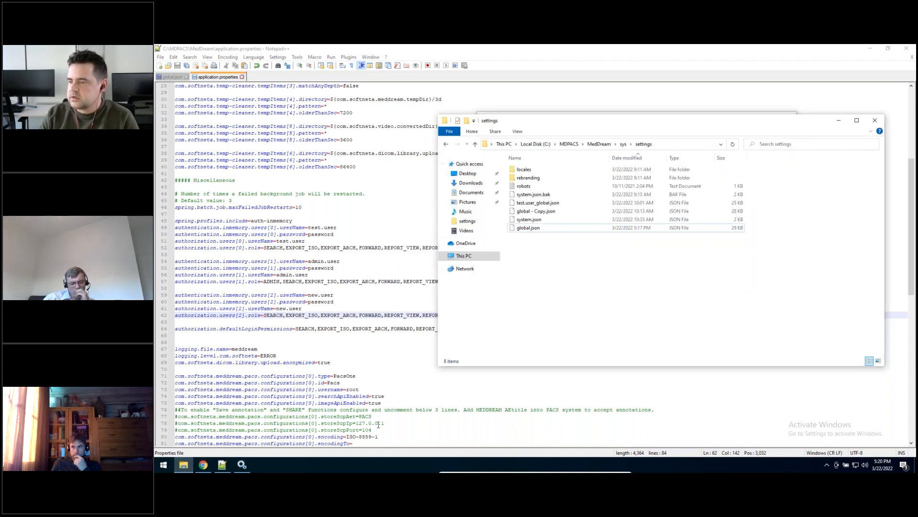
Step: Switch to the browser, reload MedDream and log in as admin.user with the saved credentials
left_click(203, 465)
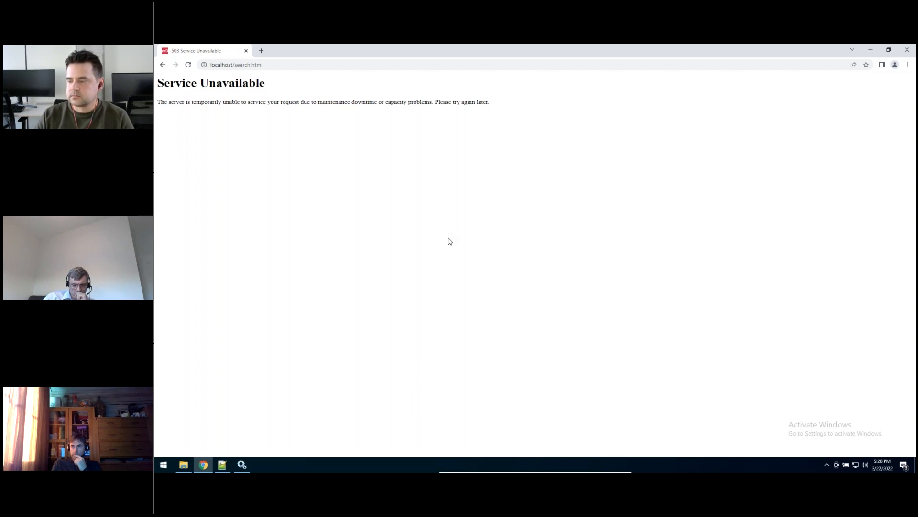
key("F5")
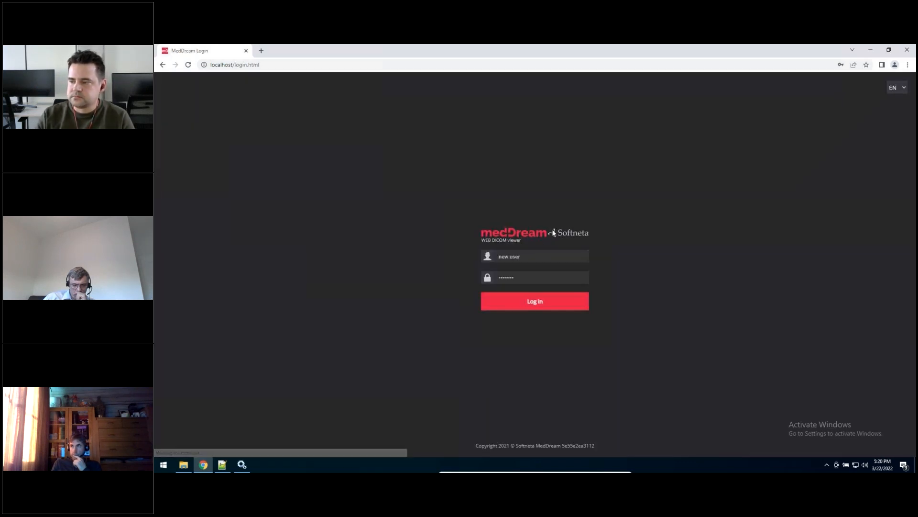
left_click(526, 256)
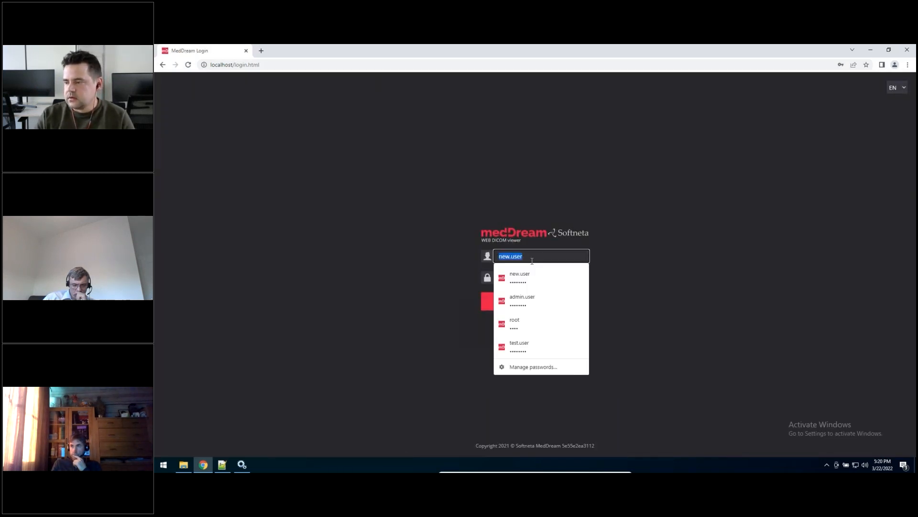
left_click(529, 297)
left_click(503, 300)
Step: In the MedDream settings, disable the MG, CT, US, XA, DX and MR hanging protocol groups and save
left_click(899, 87)
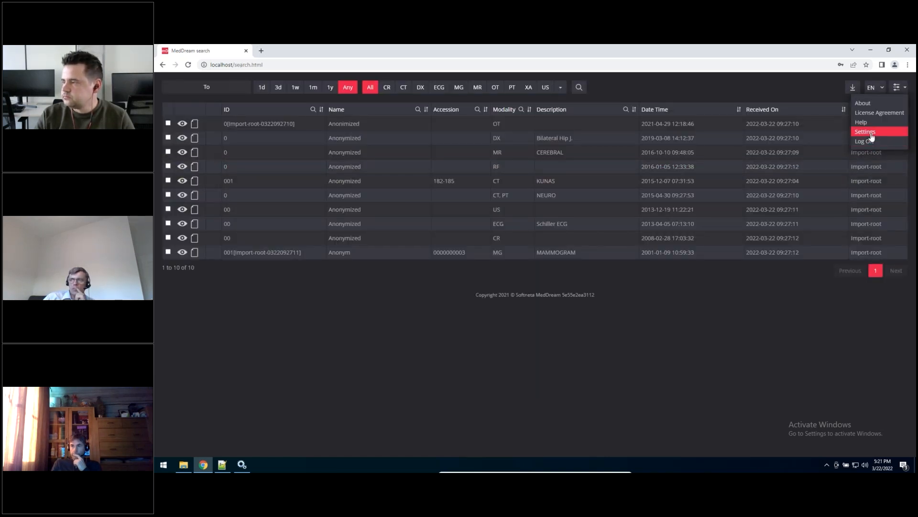
left_click(867, 132)
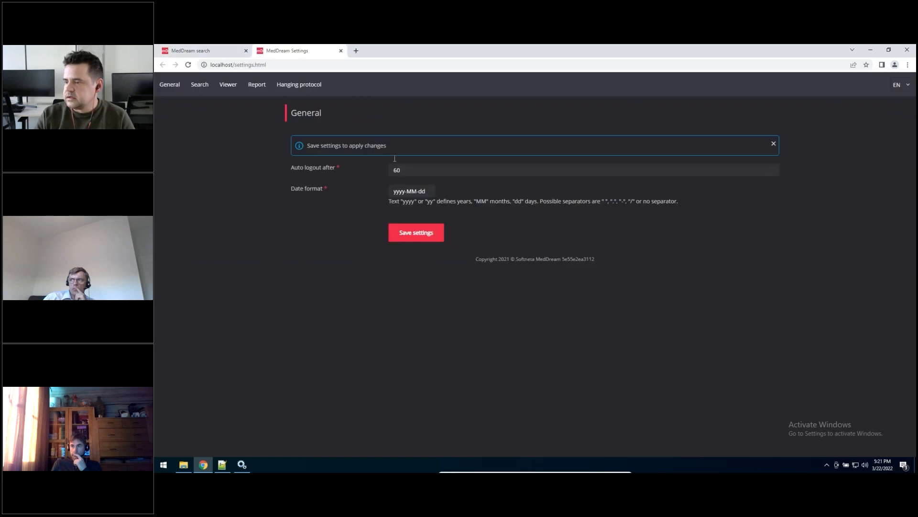
left_click(299, 84)
left_click(707, 249)
left_click(707, 273)
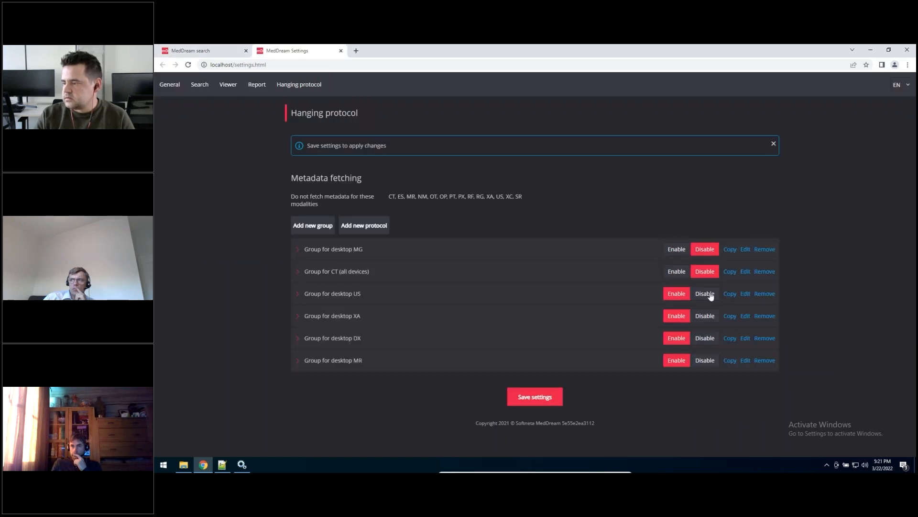
left_click(707, 294)
left_click(708, 317)
left_click(710, 340)
left_click(711, 359)
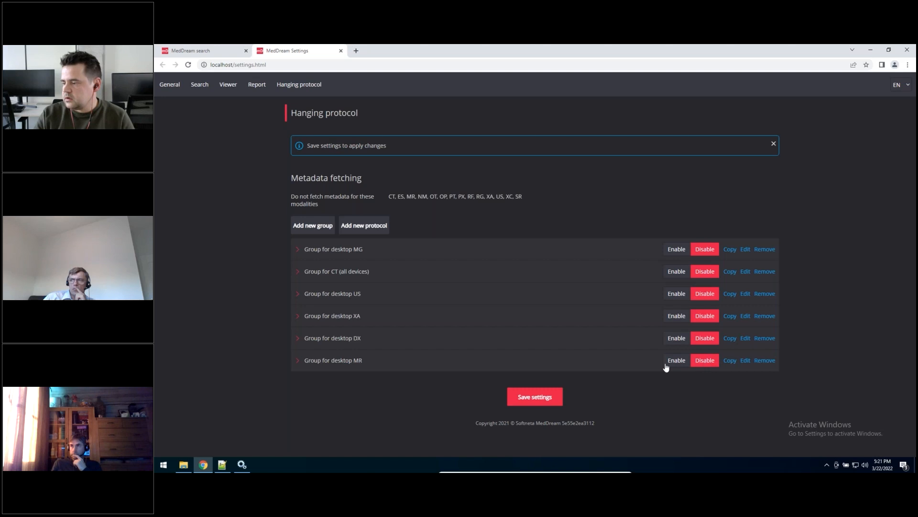
left_click(514, 401)
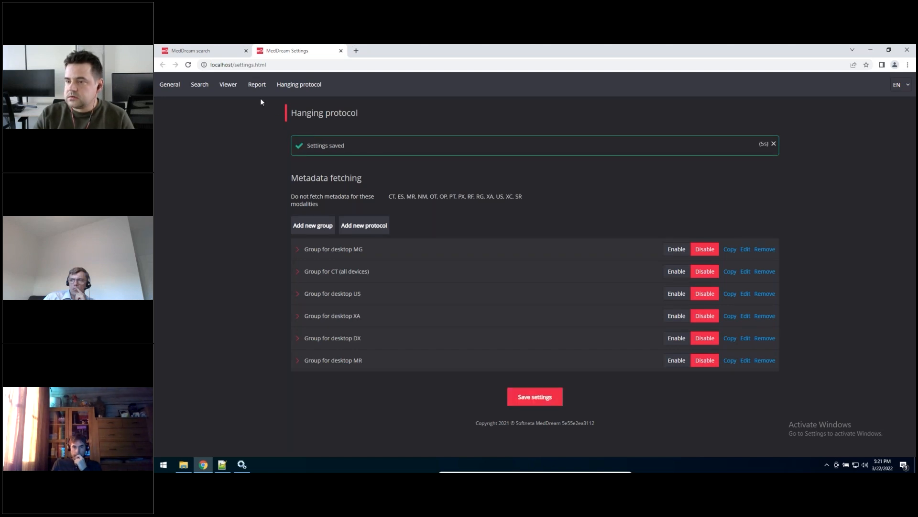
left_click(228, 85)
scroll(376, 312, "down", 2)
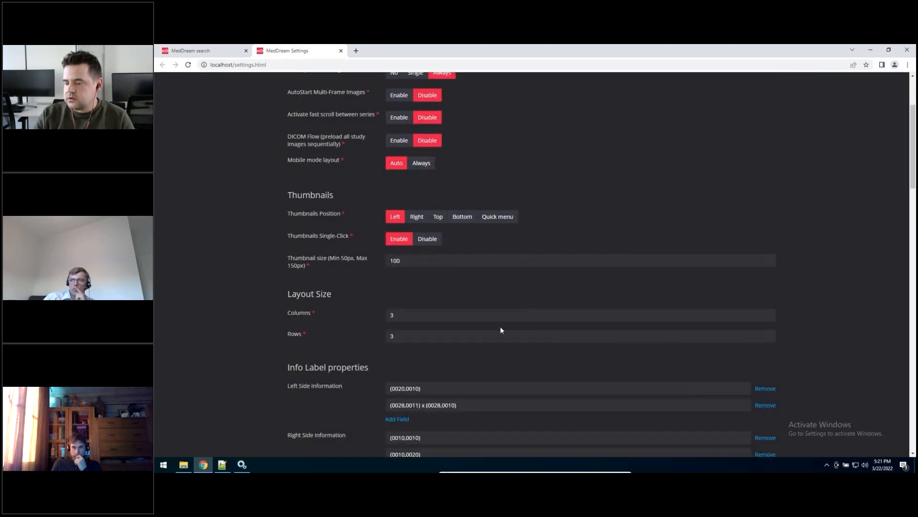
scroll(501, 329, "down", 10)
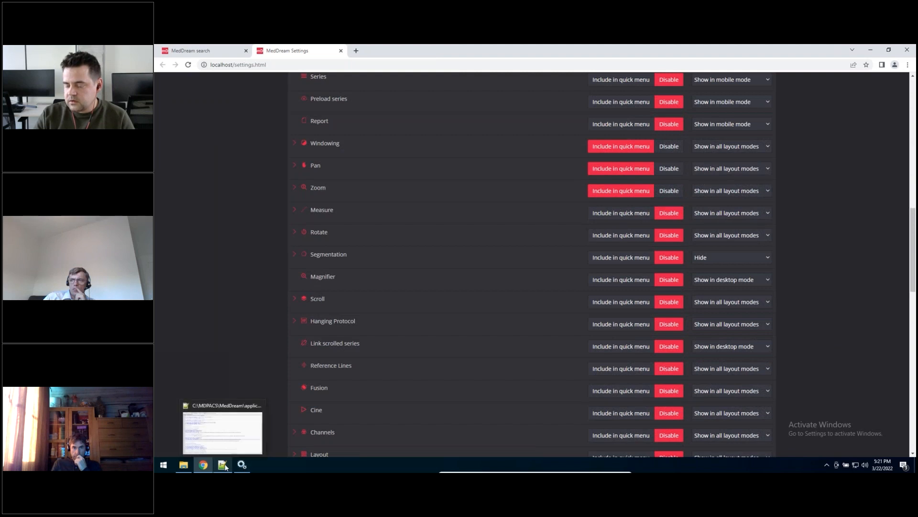
Step: Switch to the settings folder and rename global.json as new.user_global.json
left_click(224, 465)
left_click(182, 466)
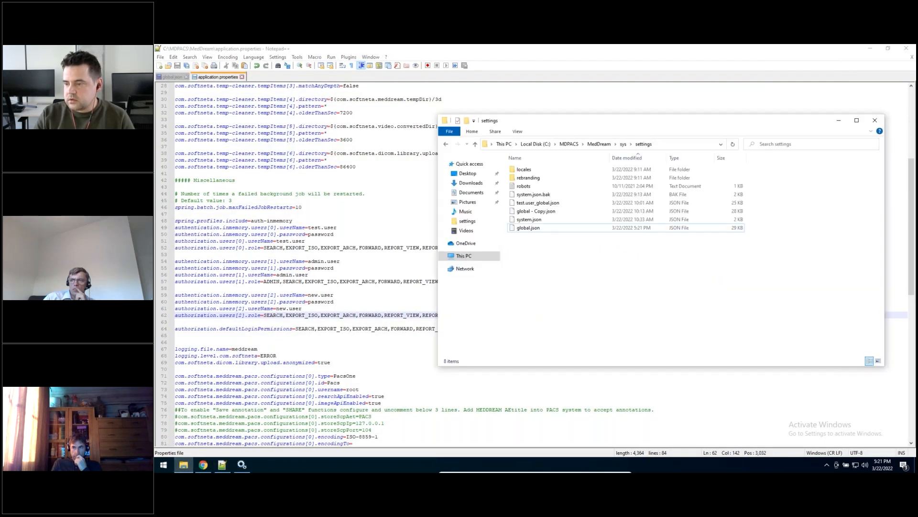
left_click(526, 230)
key("F2")
left_click(532, 231)
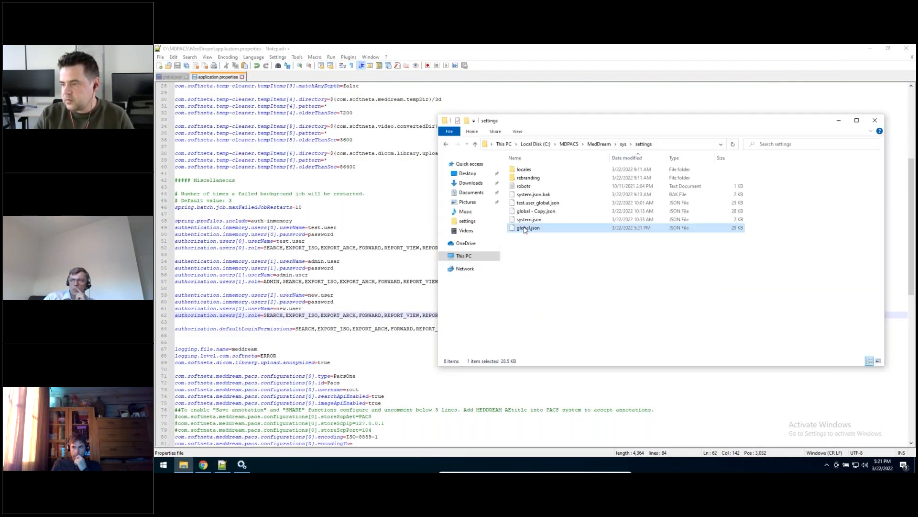
left_click_drag(521, 228, 532, 228)
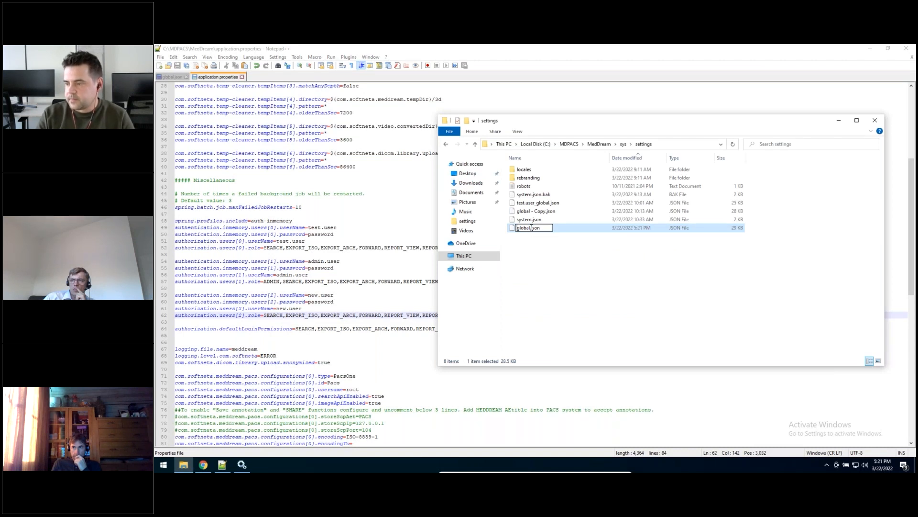
type("new-")
key("BackSpace")
type(".user_")
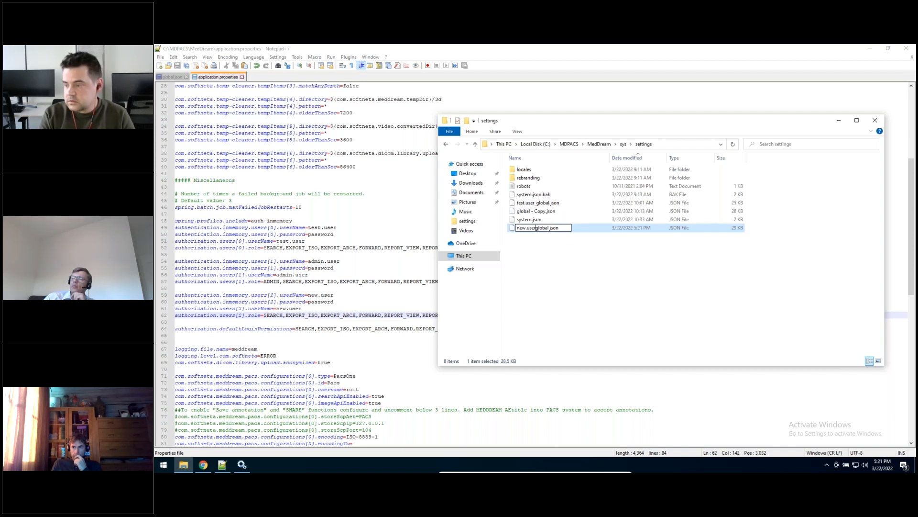
key("Return")
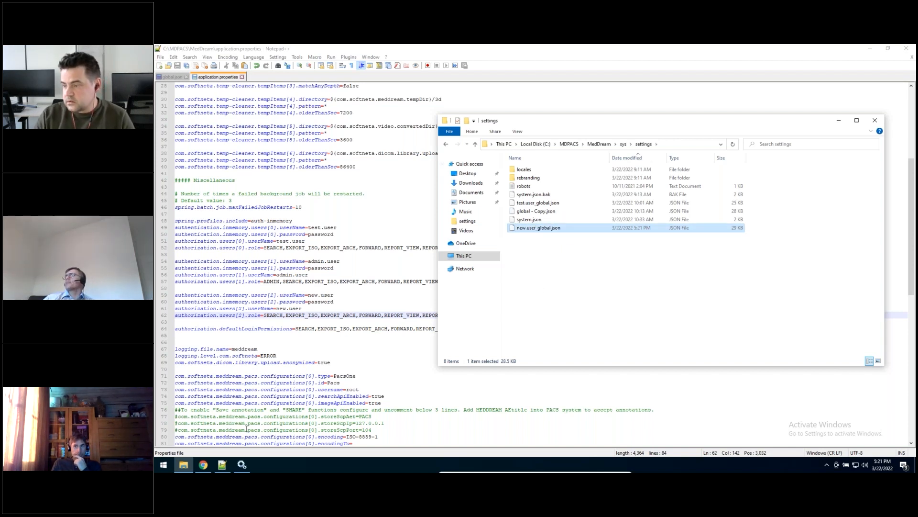
Step: Restart the MedDream service and reload the MedDream page in the browser until the login page loads
left_click(242, 464)
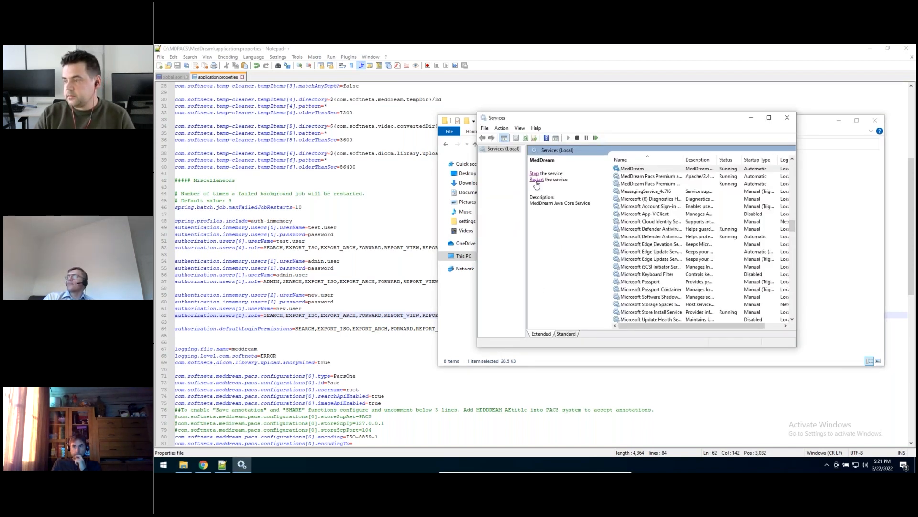
left_click(536, 181)
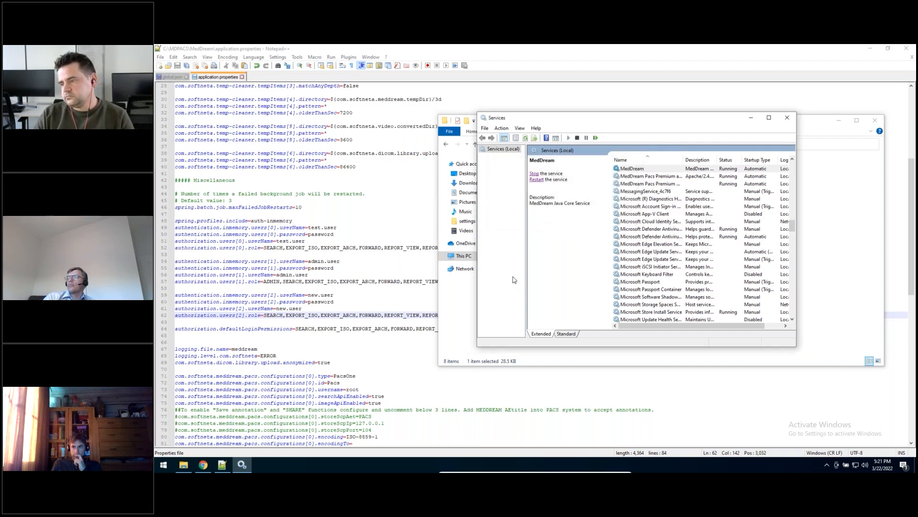
left_click(203, 465)
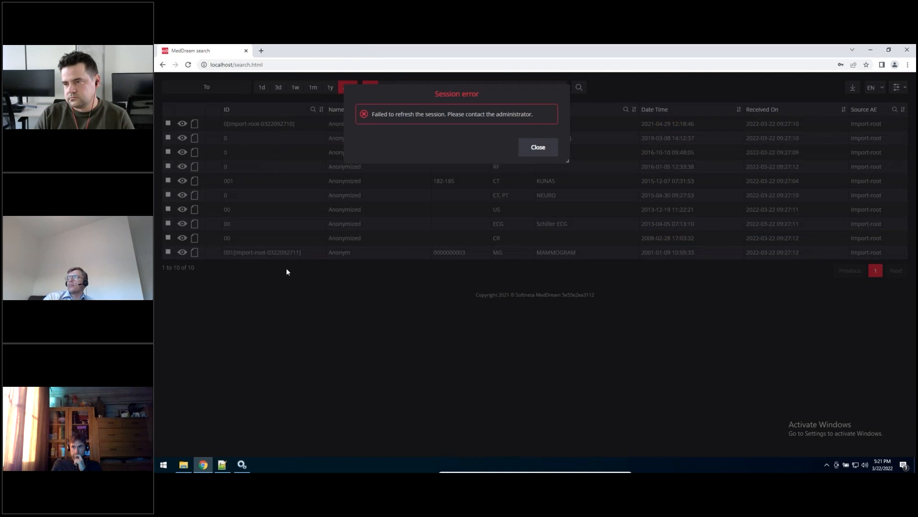
key("F5")
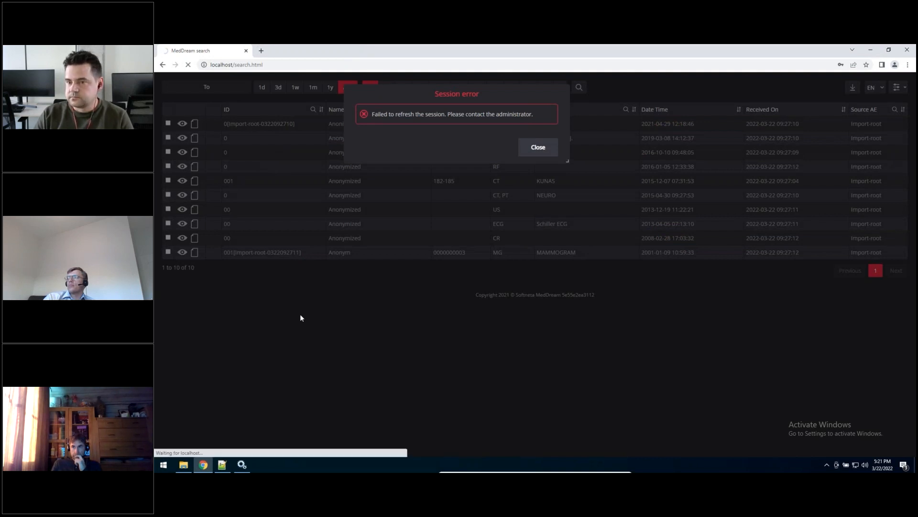
key("F5")
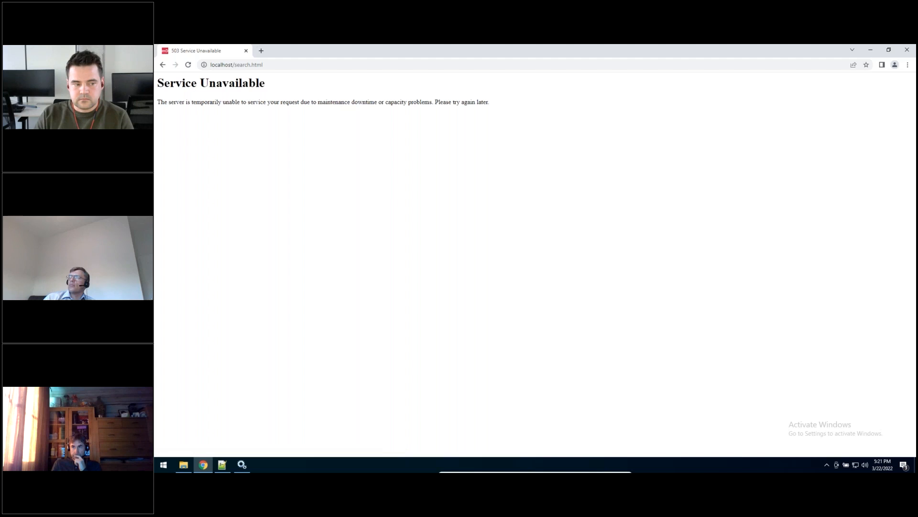
key("F5")
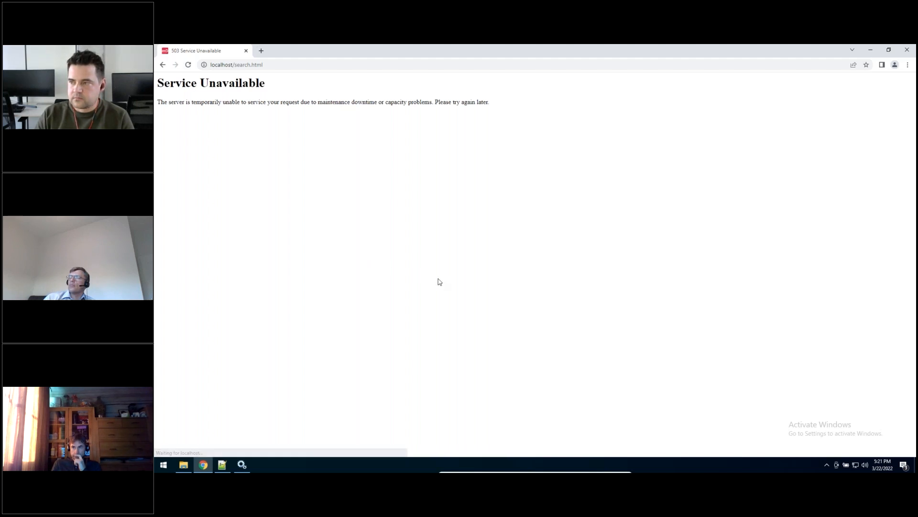
key("F5")
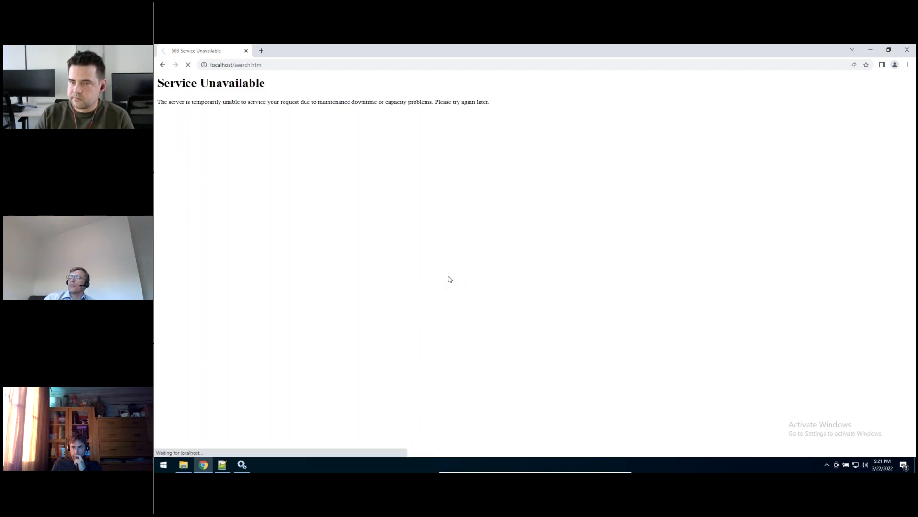
key("F5")
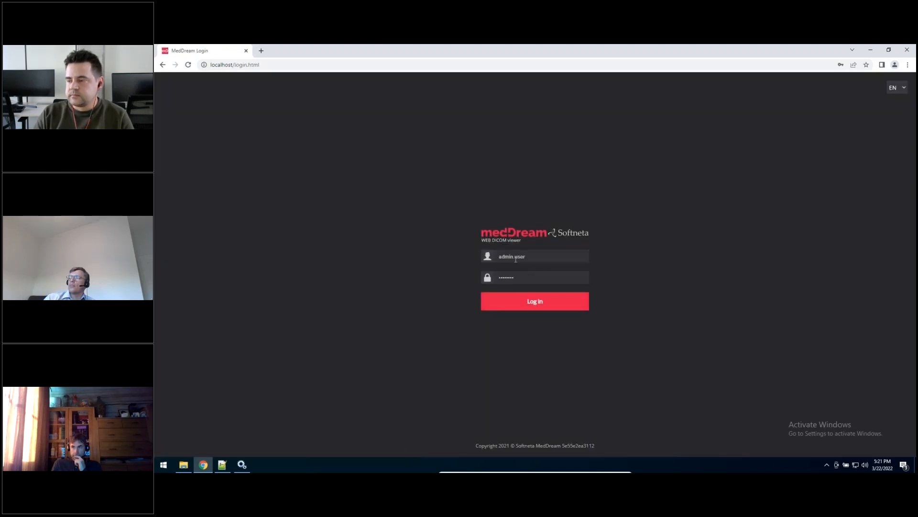
Step: Log in to MedDream as new.user with the saved credentials
left_click(535, 260)
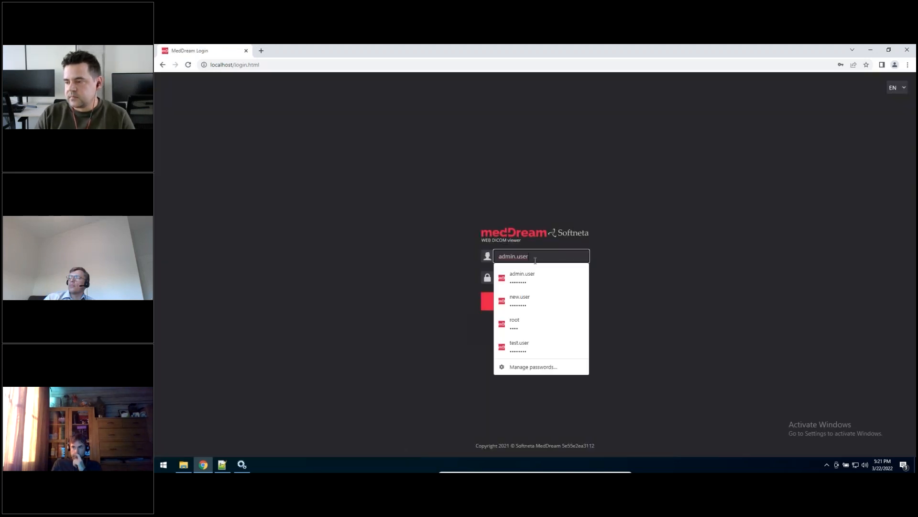
left_click(526, 303)
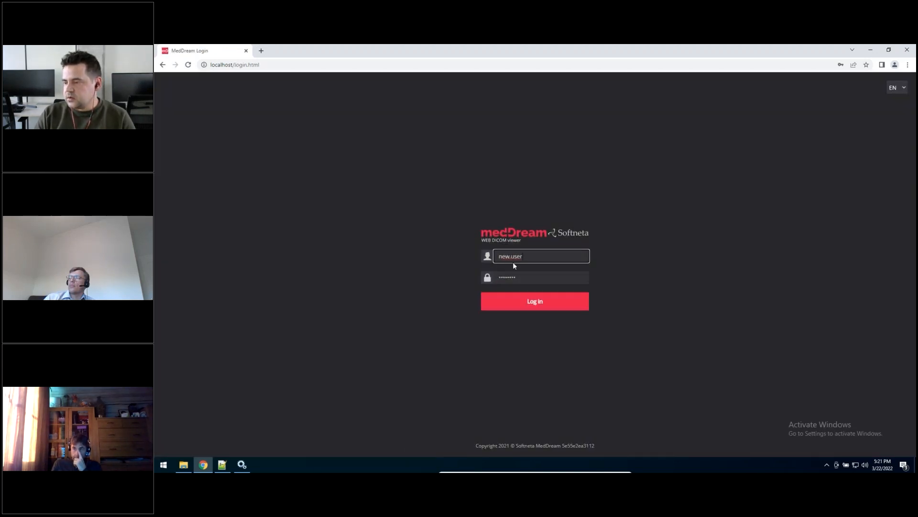
left_click(523, 301)
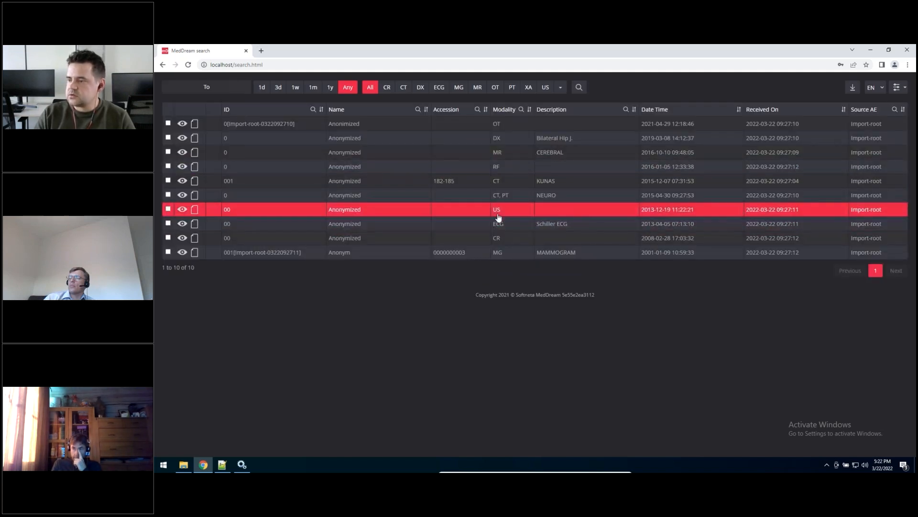
Step: Open the CEREBRAL MR study in the viewer and display its SAG T1 SE series
double_click(497, 152)
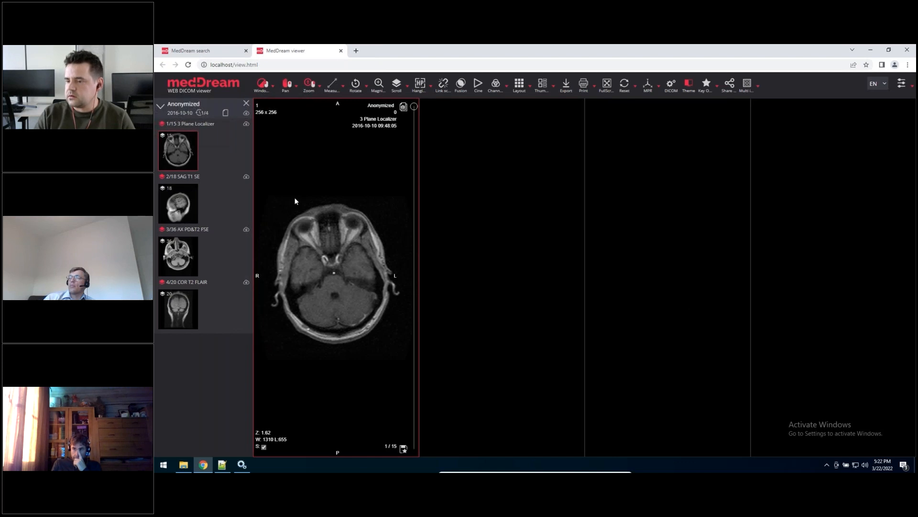
left_click(184, 220)
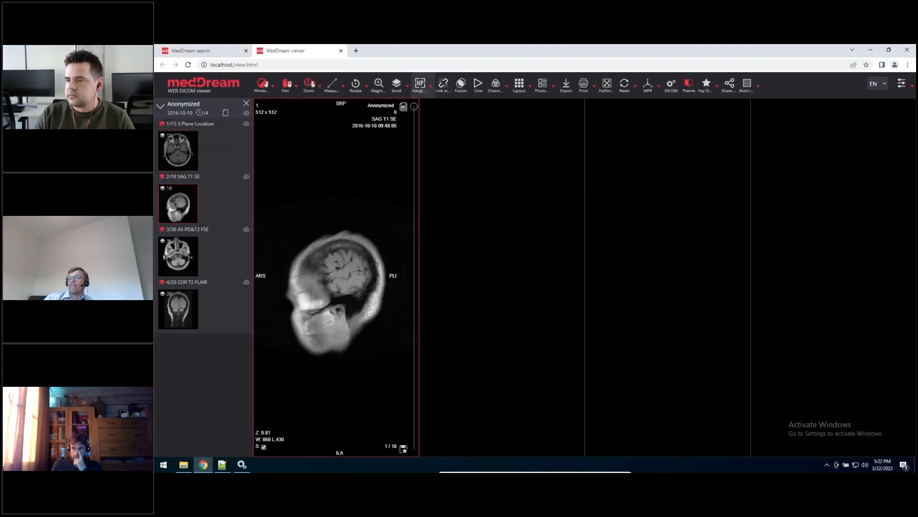
Step: Check the Bilateral Hip DX study's layout in the viewer in place of the CEREBRAL study, then return to the study list
left_click(341, 50)
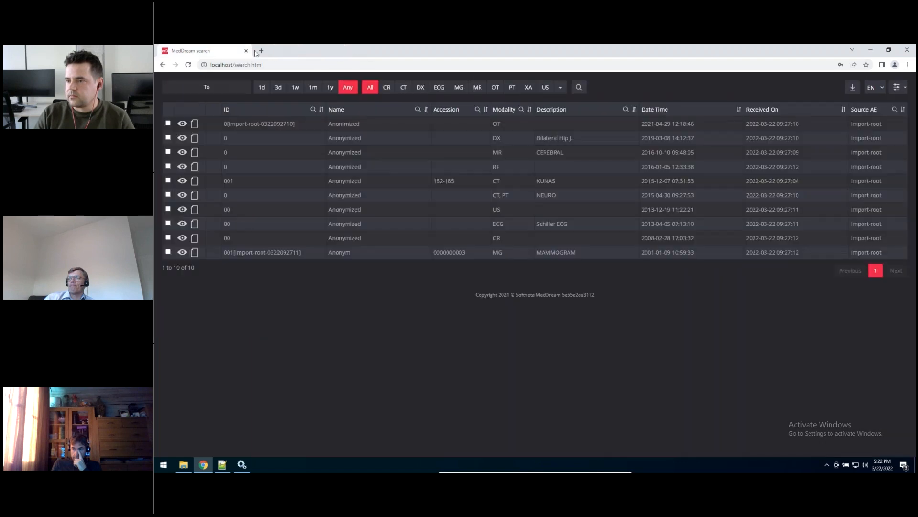
double_click(495, 138)
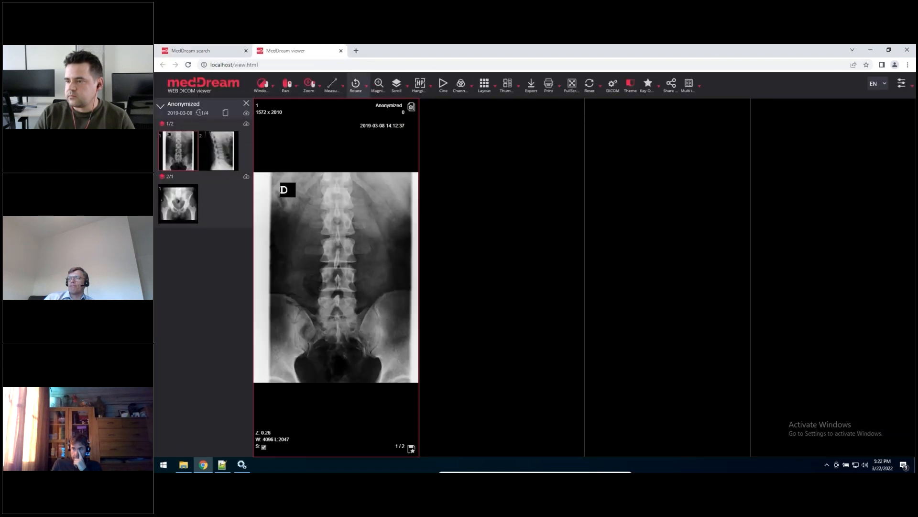
left_click(341, 50)
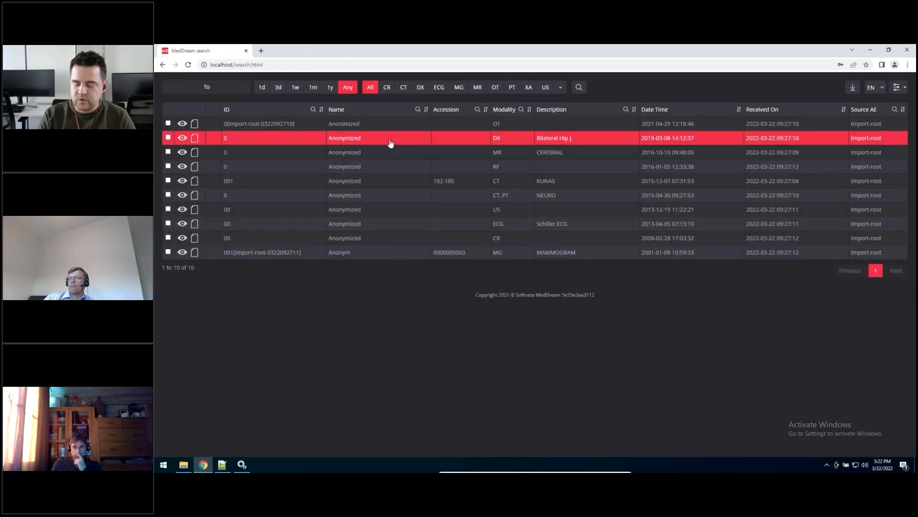
Step: Clear the last hour's browsing history, cookies and cached files from the browser and return to the MedDream study list
key("ctrl+shift+Delete")
left_click(498, 213)
left_click(486, 222)
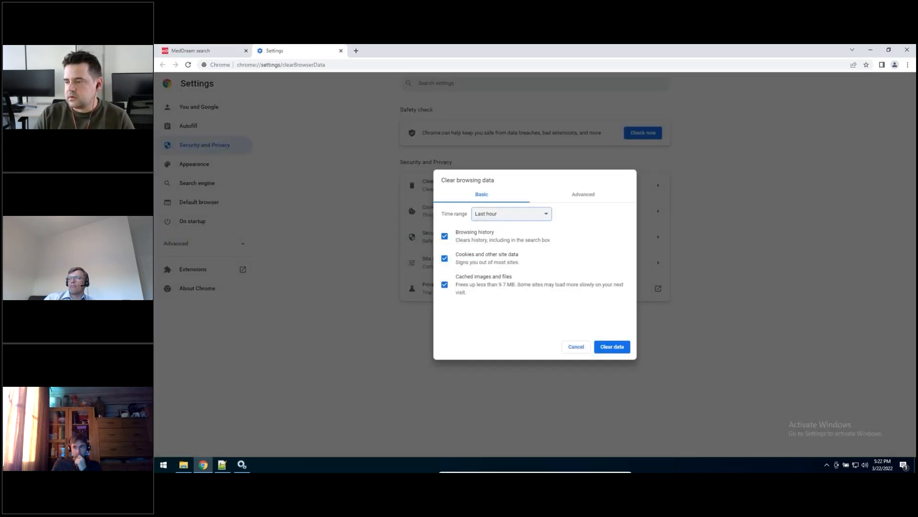
left_click(612, 346)
left_click(341, 50)
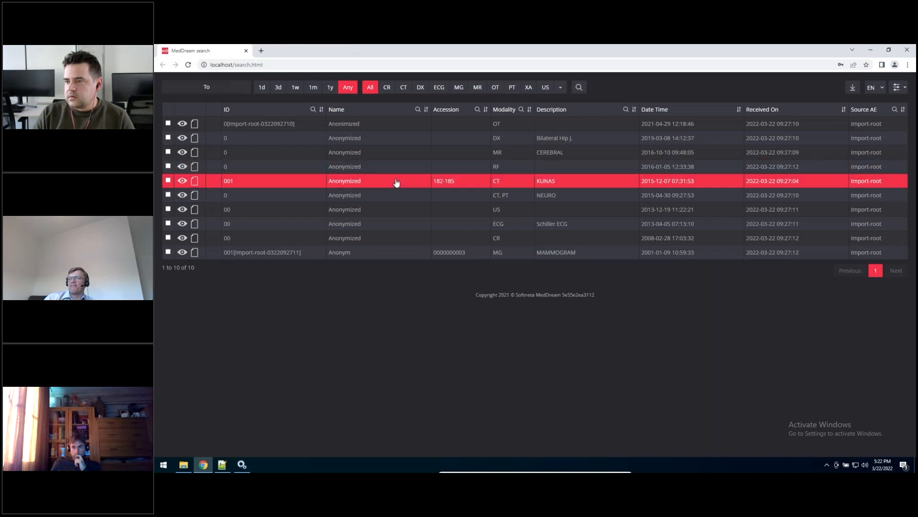
Step: Log in to MedDream again as new.user with the saved credentials and open the CEREBRAL MR study in the viewer
key("F5")
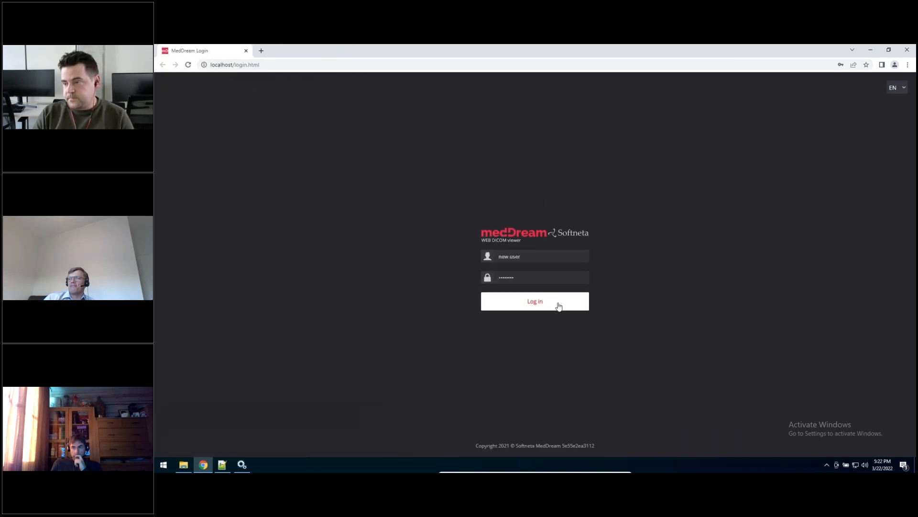
left_click(559, 306)
double_click(493, 167)
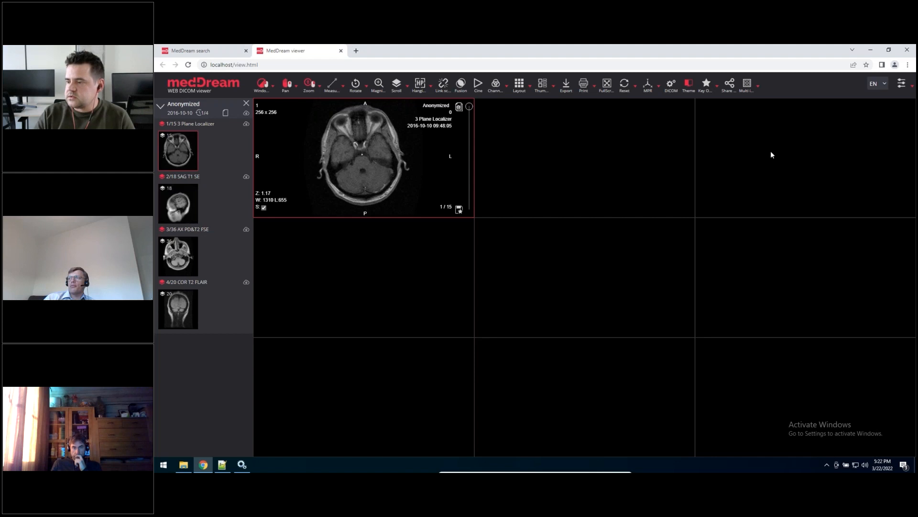
left_click(901, 85)
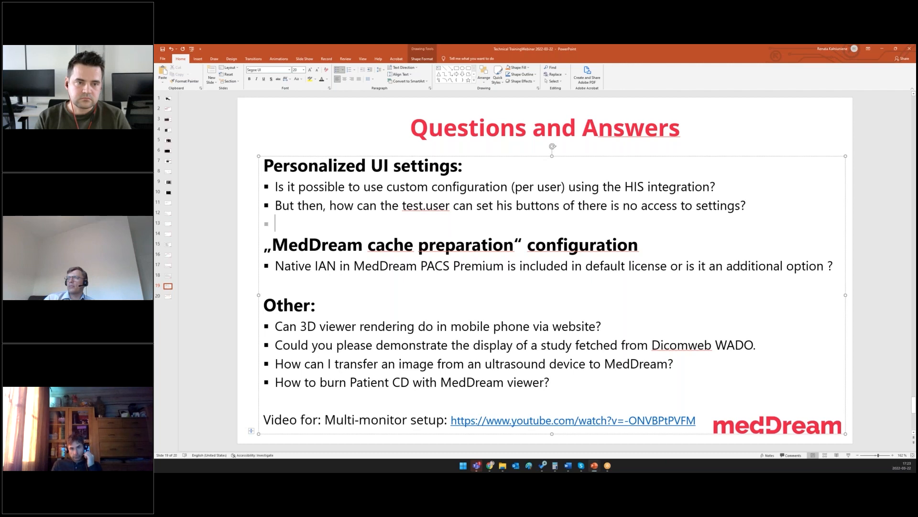
mouse_move(607, 467)
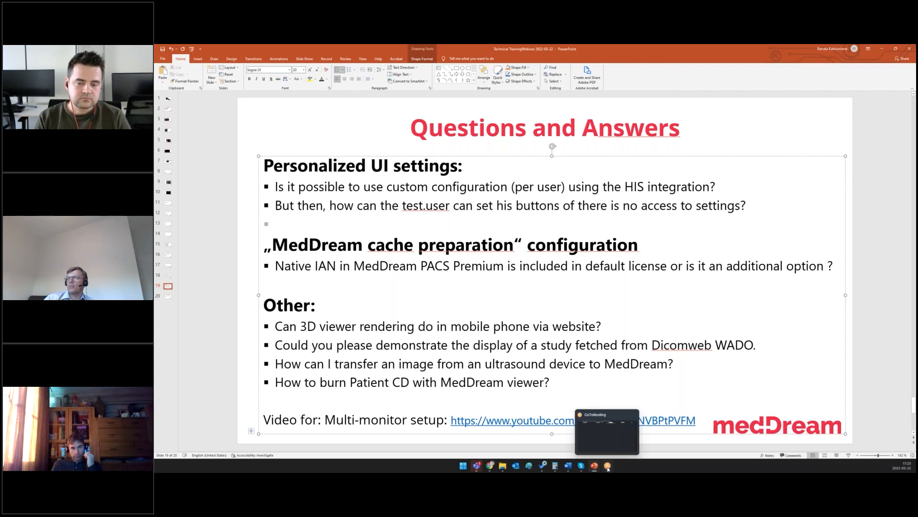
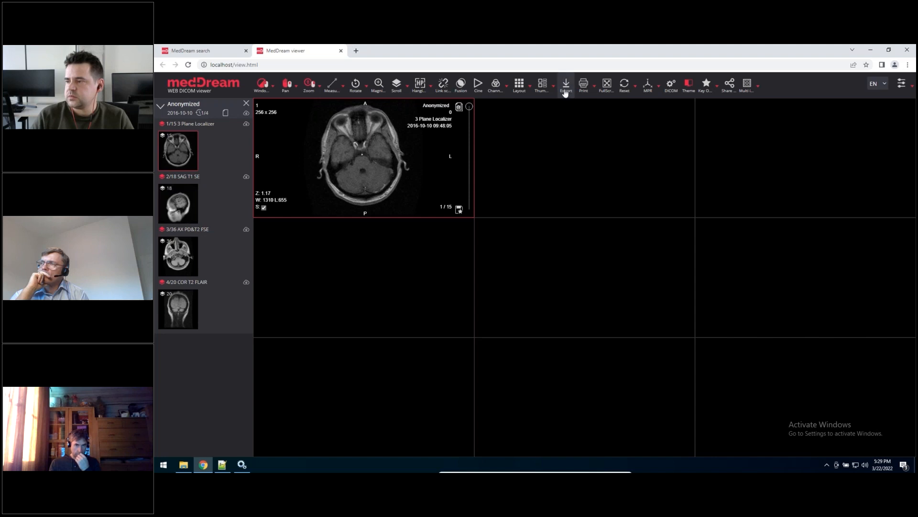
Step: Open the CEREBRAL study's export options and check new.user's EXPORT_ISO and EXPORT_ARCH permissions in application.properties in Notepad++
left_click(565, 93)
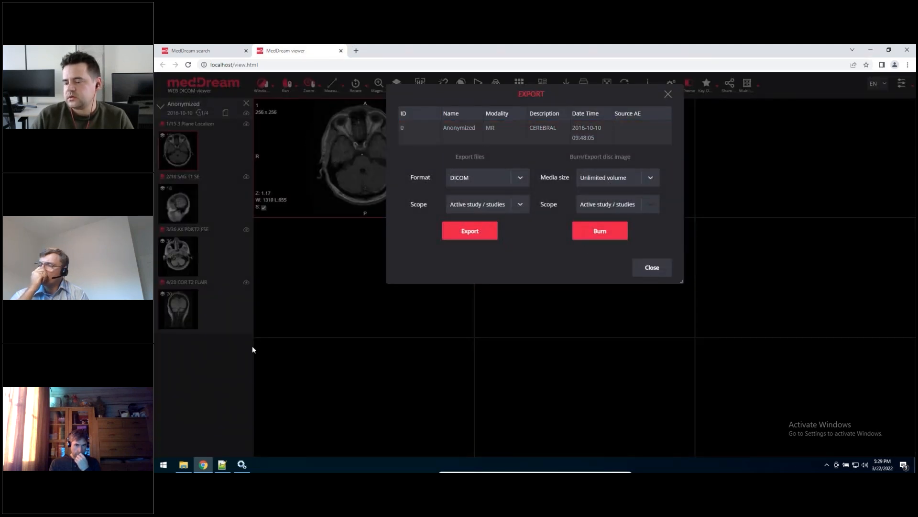
left_click(223, 465)
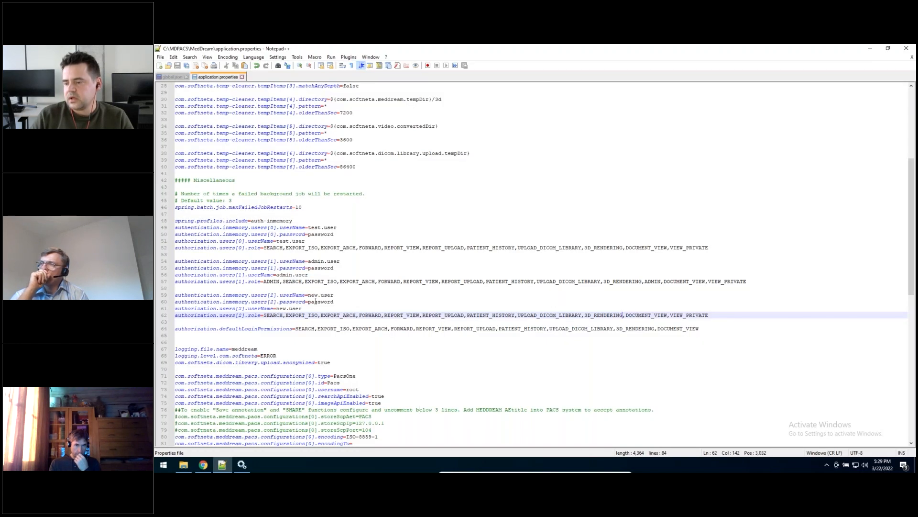
left_click_drag(322, 314, 356, 315)
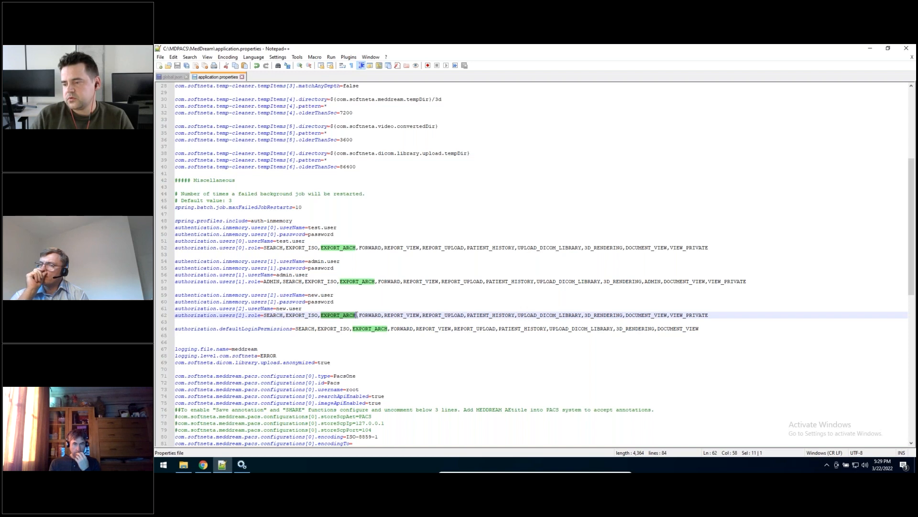
left_click_drag(286, 315, 319, 315)
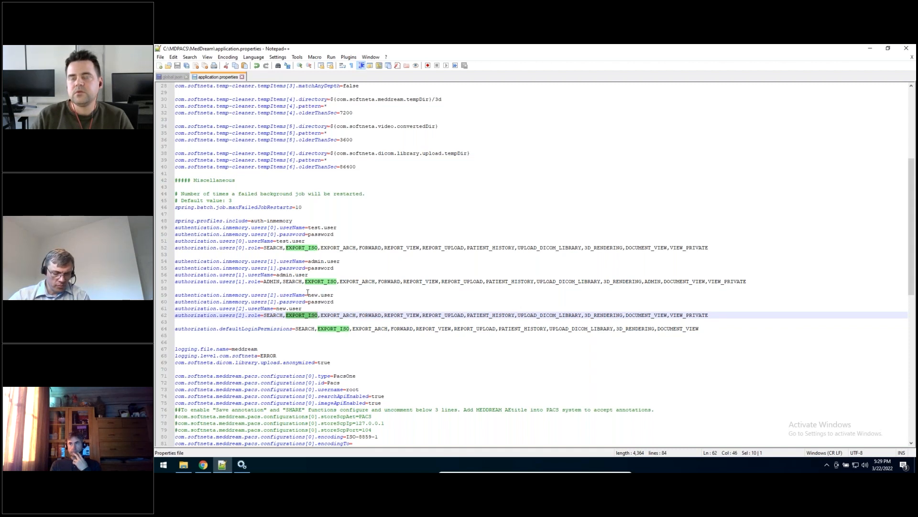
left_click(319, 316)
left_click_drag(322, 315, 357, 315)
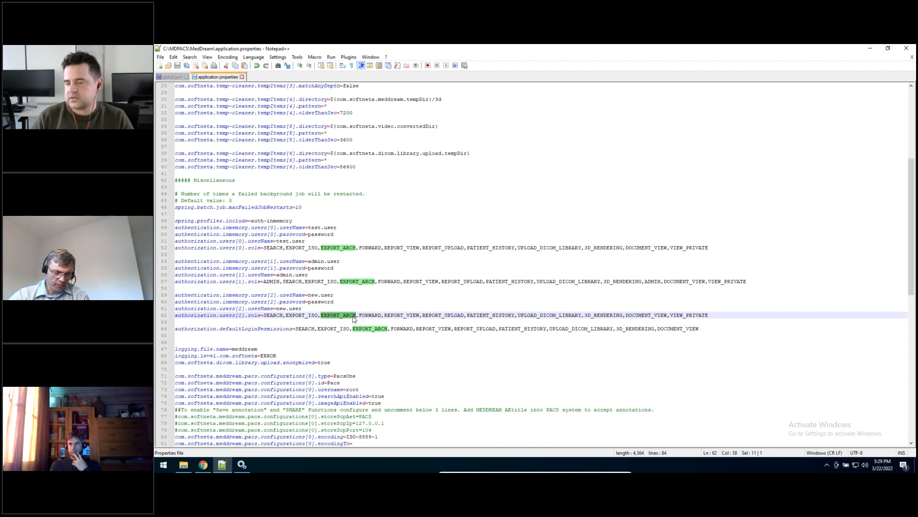
left_click(183, 464)
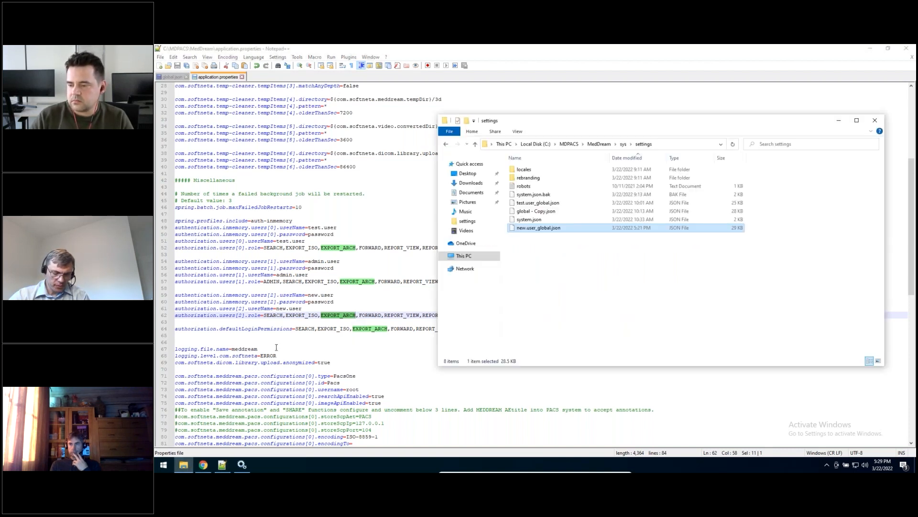
Step: Back in the browser, generate an Unlimited volume disc image of the active study and download its ISO and burn files
left_click(203, 464)
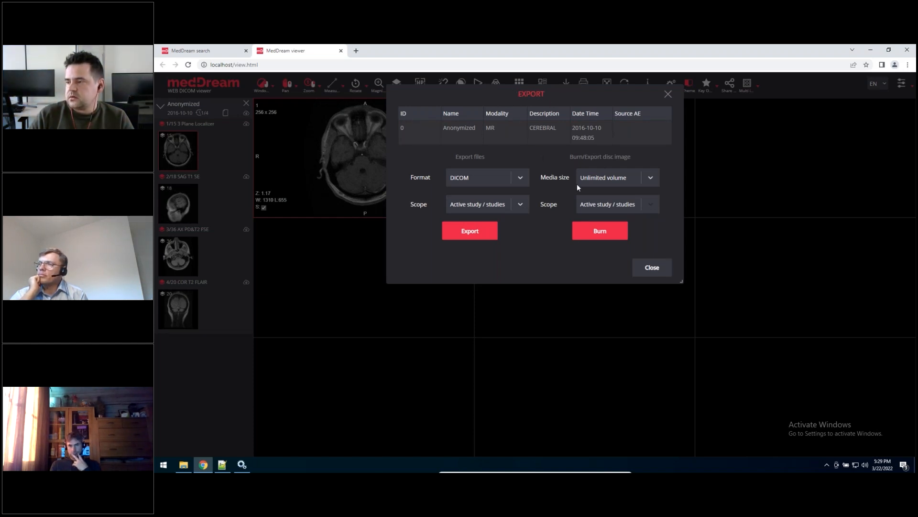
left_click(653, 177)
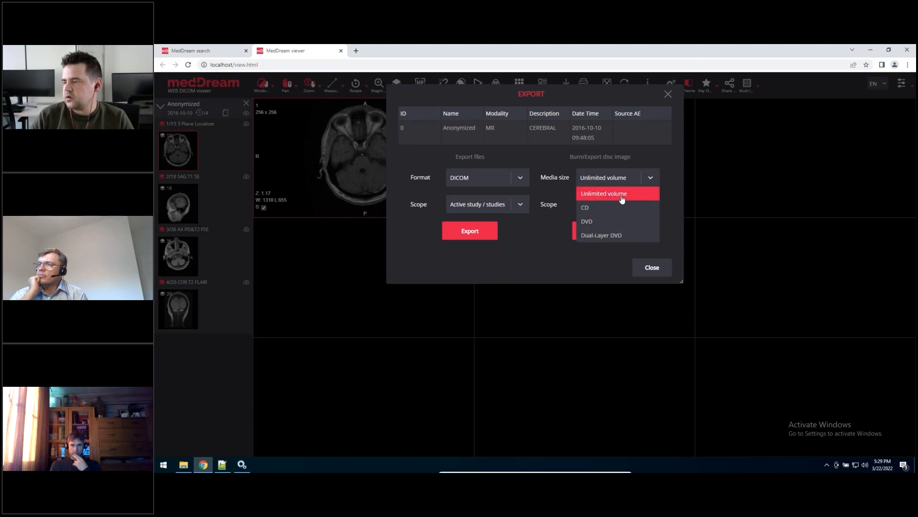
left_click(623, 197)
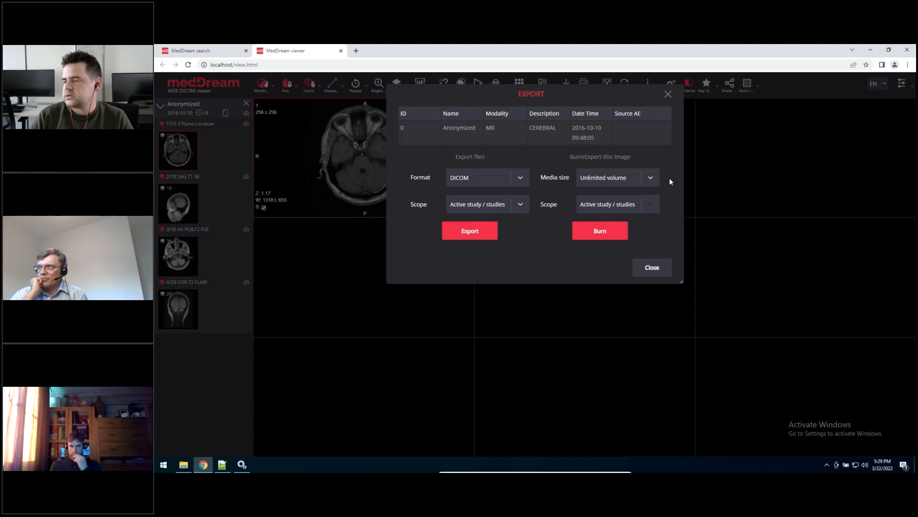
left_click(652, 178)
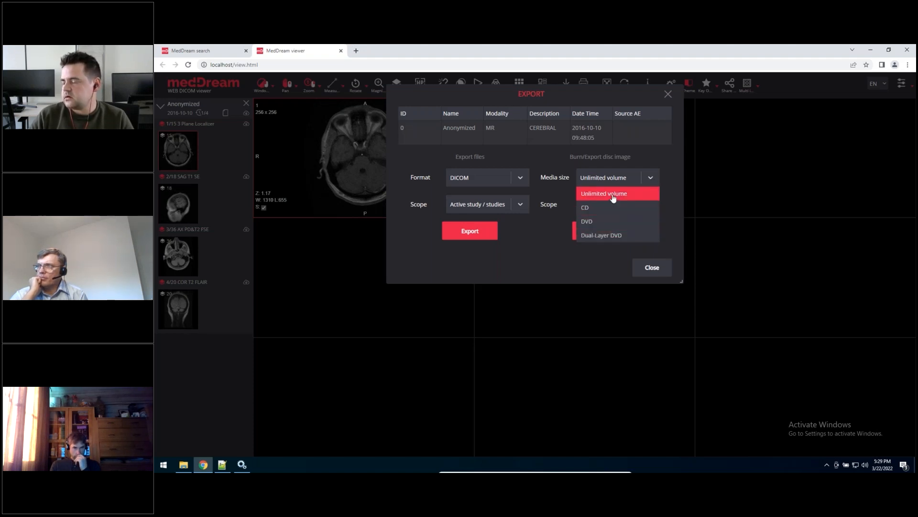
left_click(633, 193)
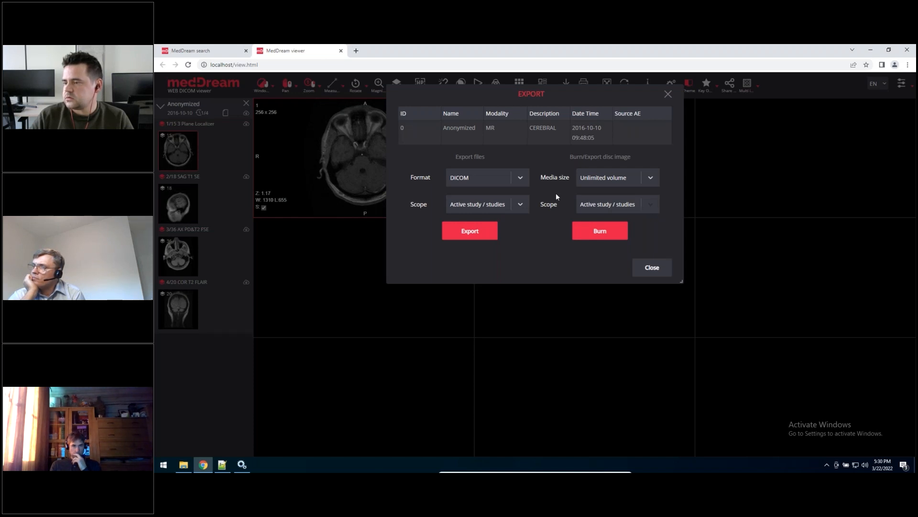
left_click(617, 234)
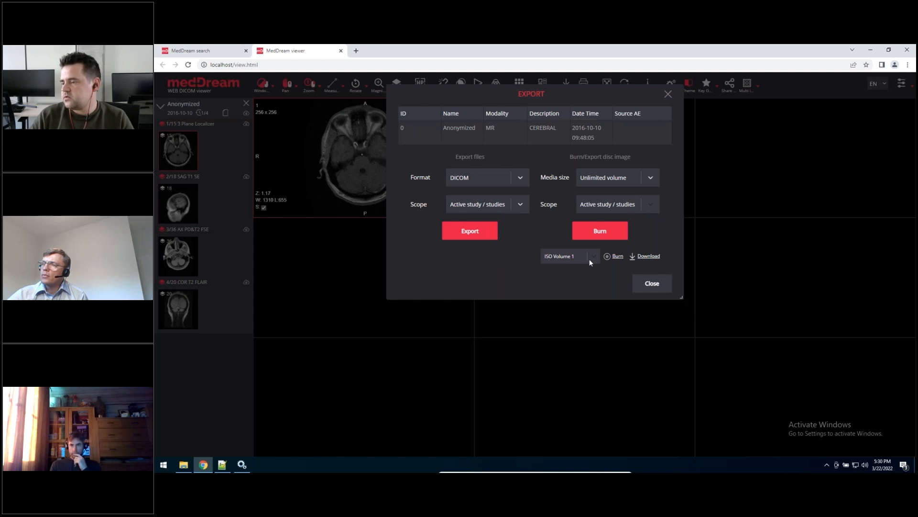
left_click(655, 259)
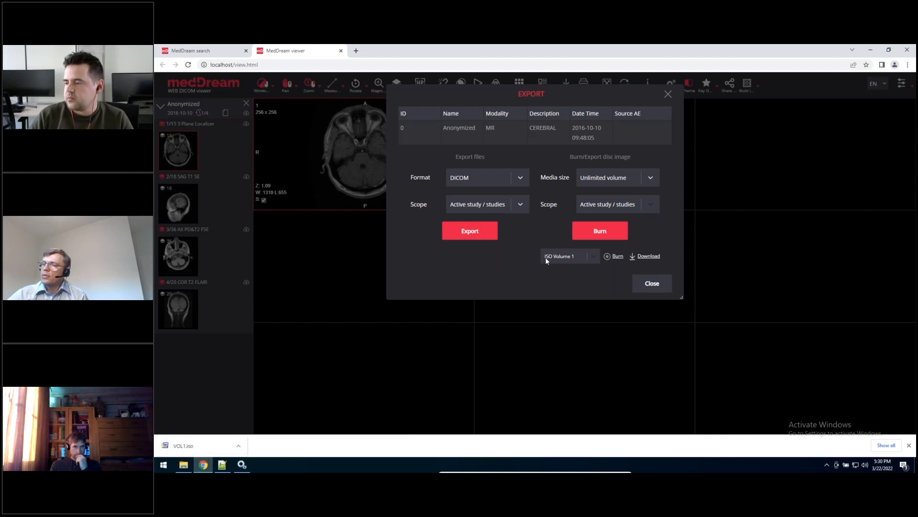
left_click(618, 257)
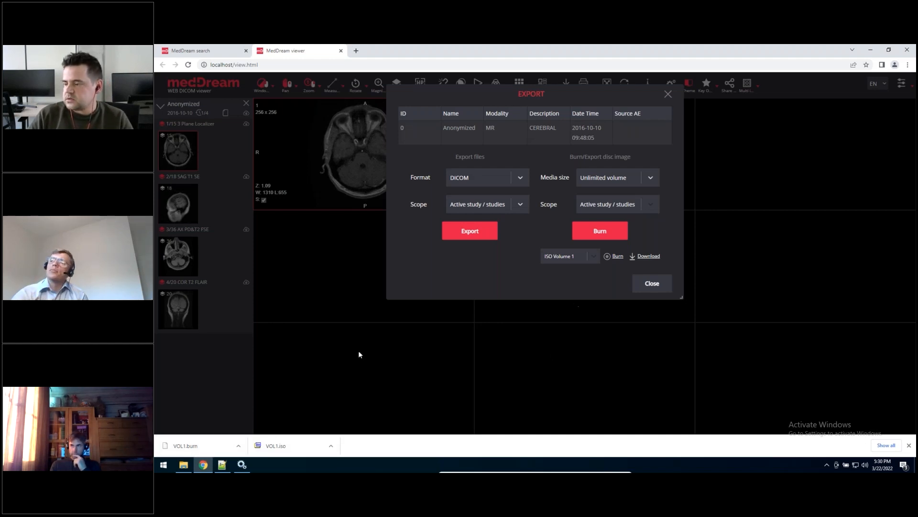
Step: Show the downloaded VOL1.iso in its folder and check the options available for the file
left_click(331, 445)
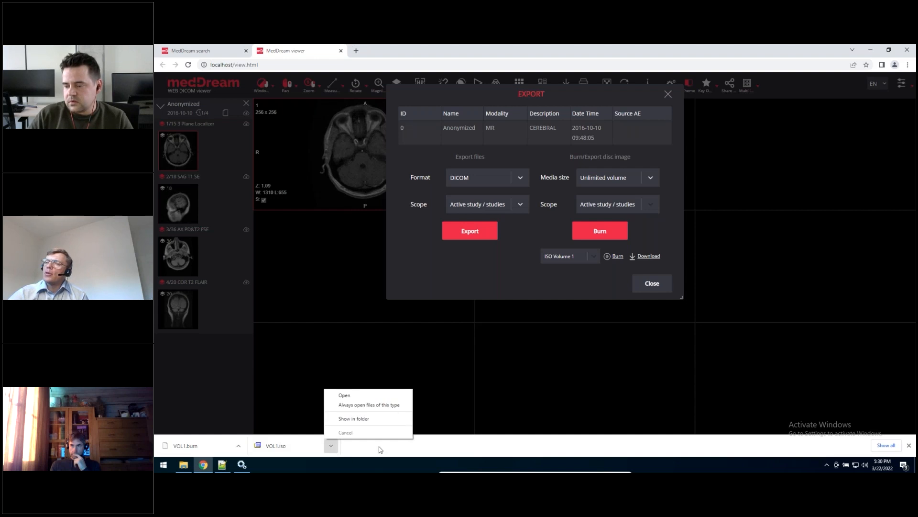
left_click(354, 420)
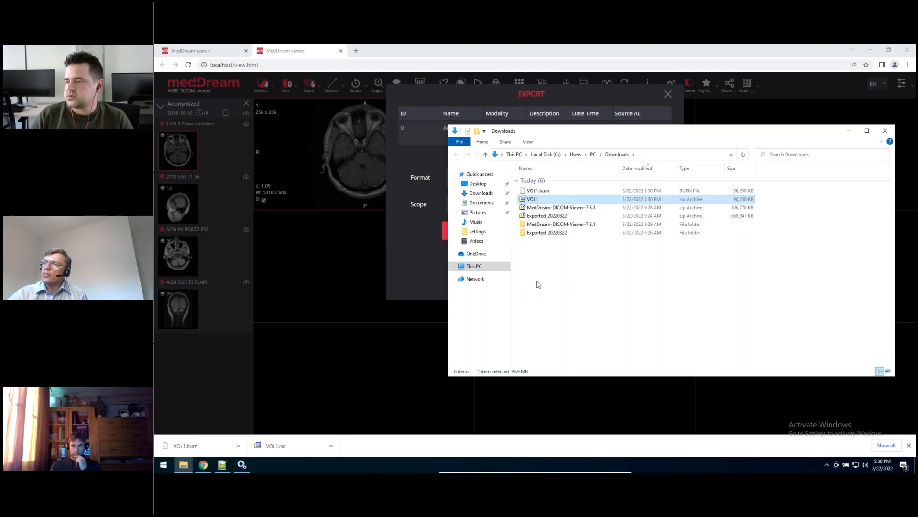
right_click(532, 200)
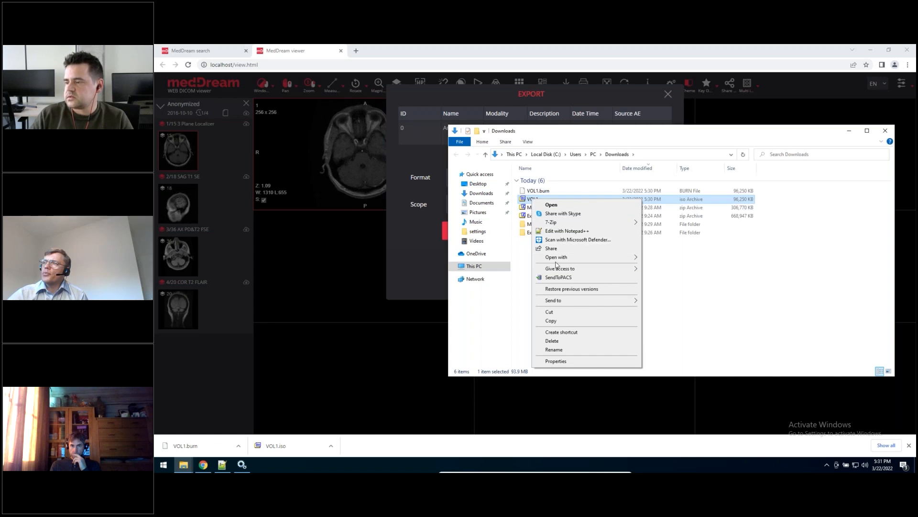
left_click(743, 283)
left_click(532, 200)
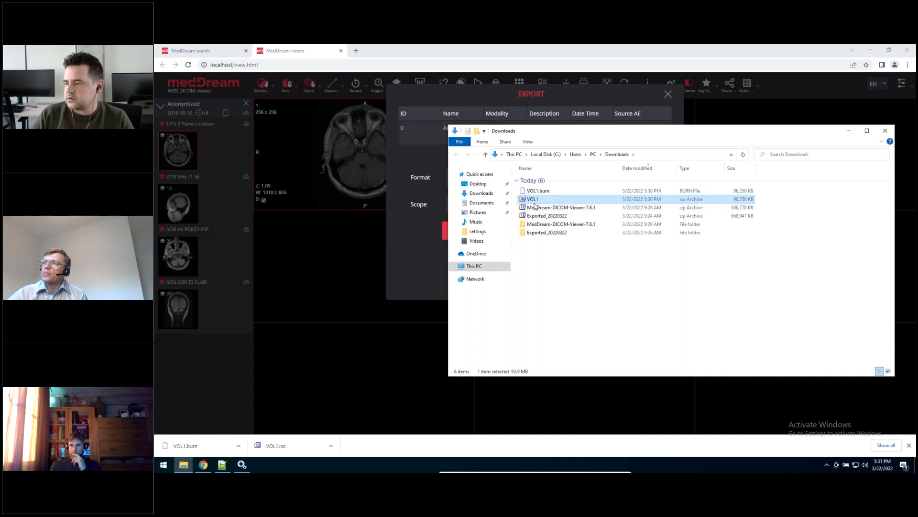
left_click(562, 290)
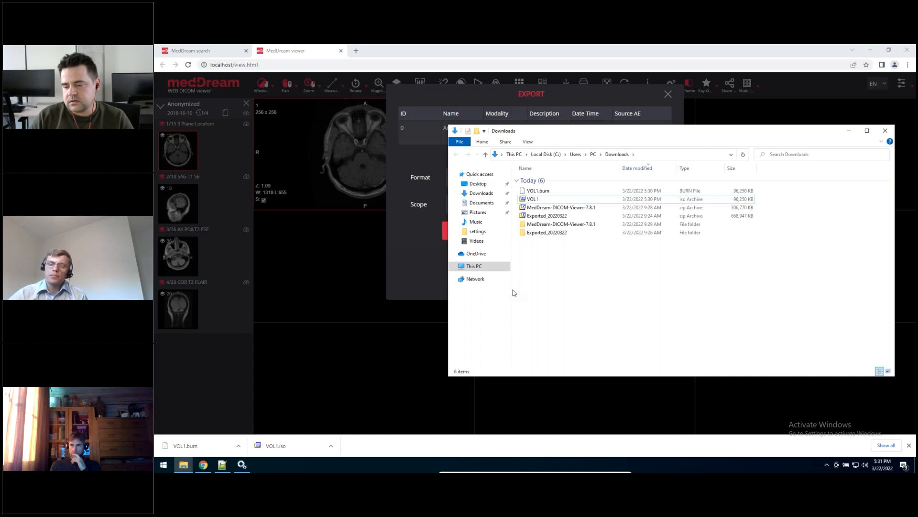
Step: In Notepad++, add com.softneta.export.additionalSoftwarePath=file:///C:/MDPACS/DICOMDIR below the default login permissions in application.properties and save the file
left_click(222, 465)
left_click(319, 334)
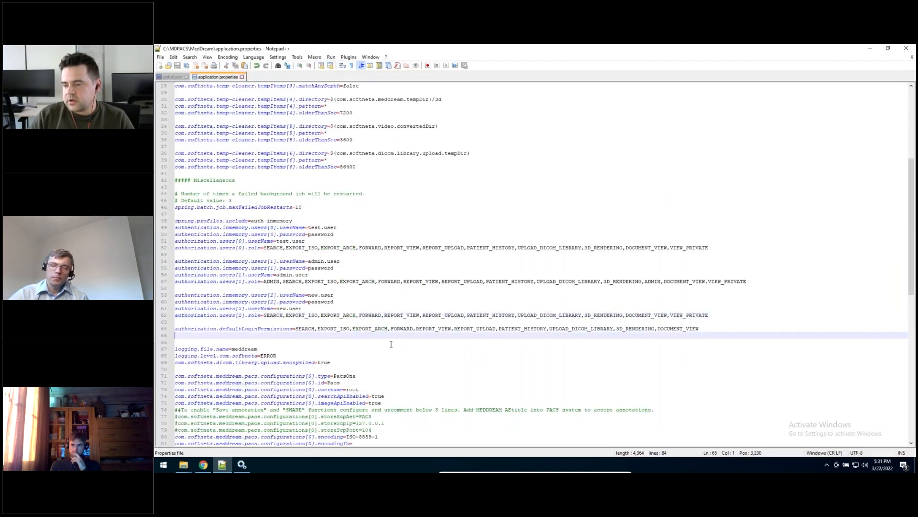
key("Return")
type("com.softneta.export.additionalSoftwarePath=file:///")
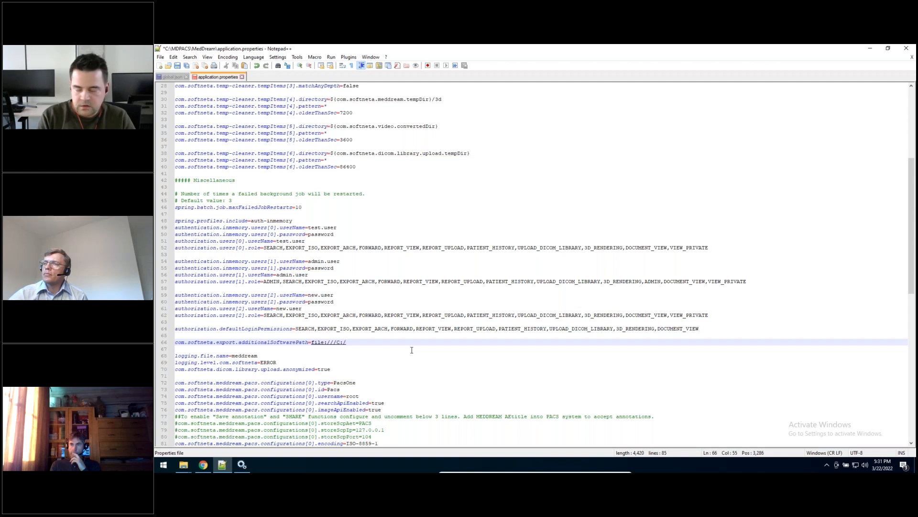
type("C:/")
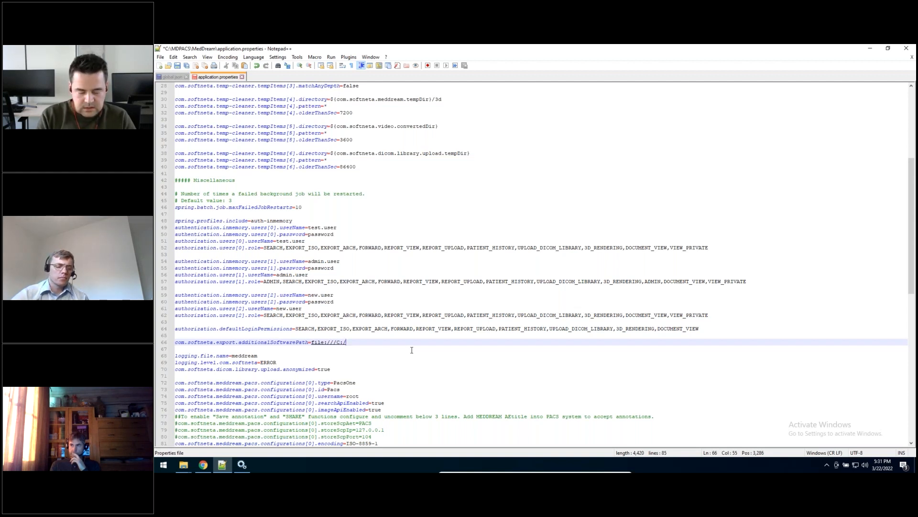
type("MDPACS ")
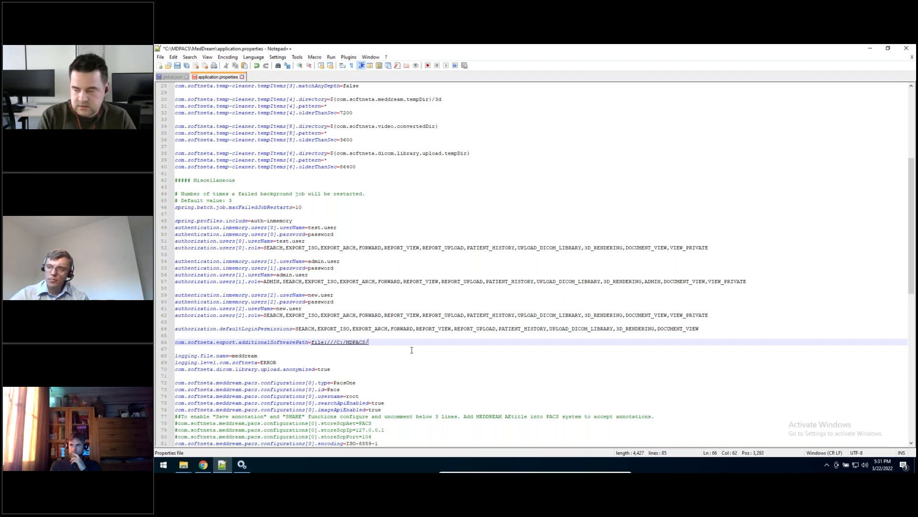
type("DICOMDIR")
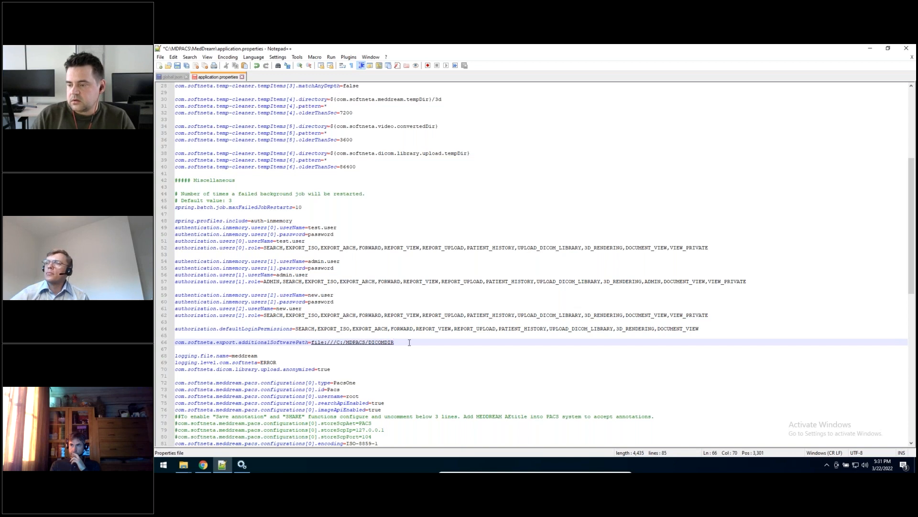
key("ctrl+s")
Step: Highlight the DICOMDIR folder name in the additional software path and return to the study's export options in the browser
left_click_drag(395, 343, 368, 339)
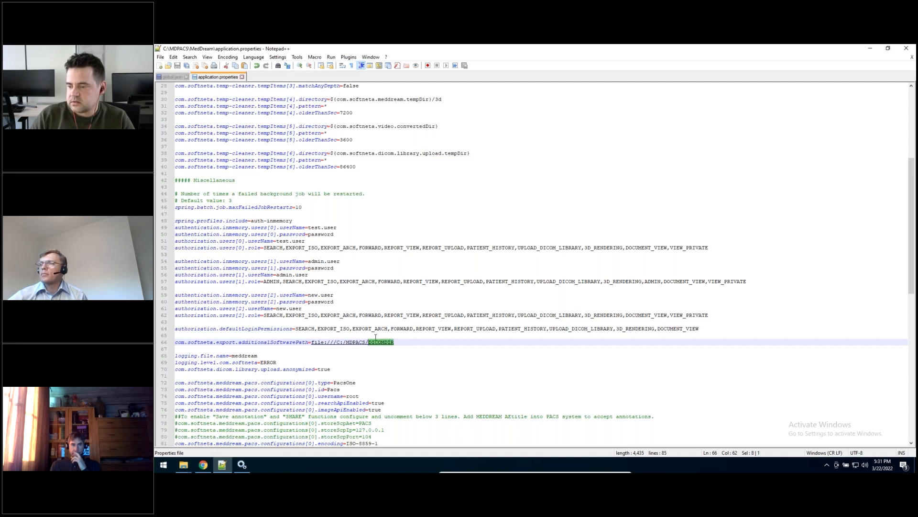
left_click(203, 465)
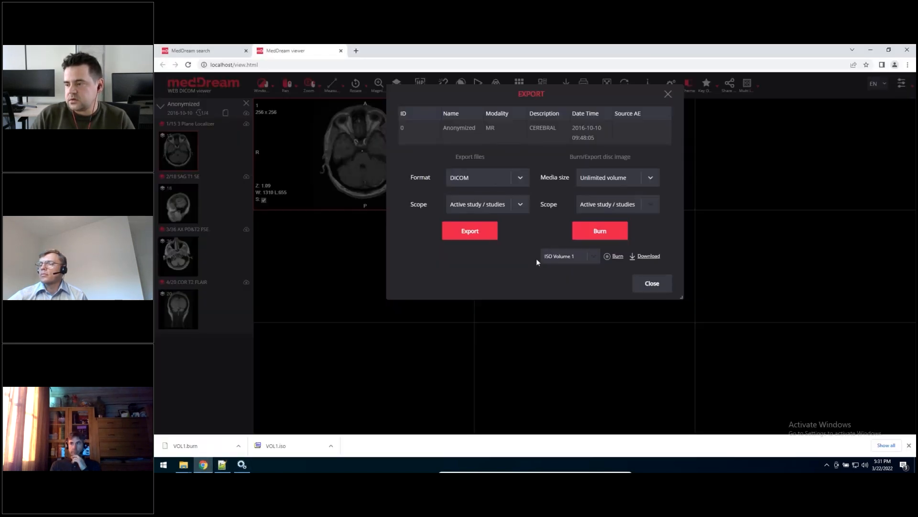
left_click(648, 257)
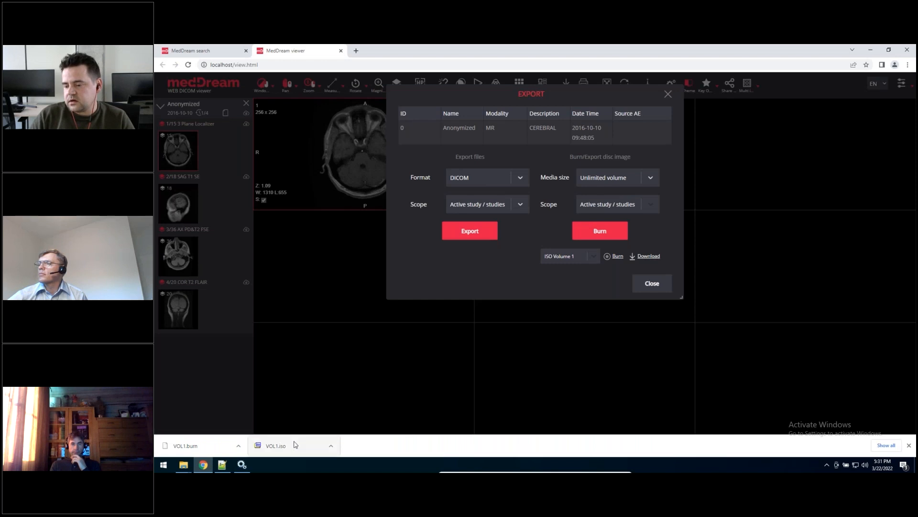